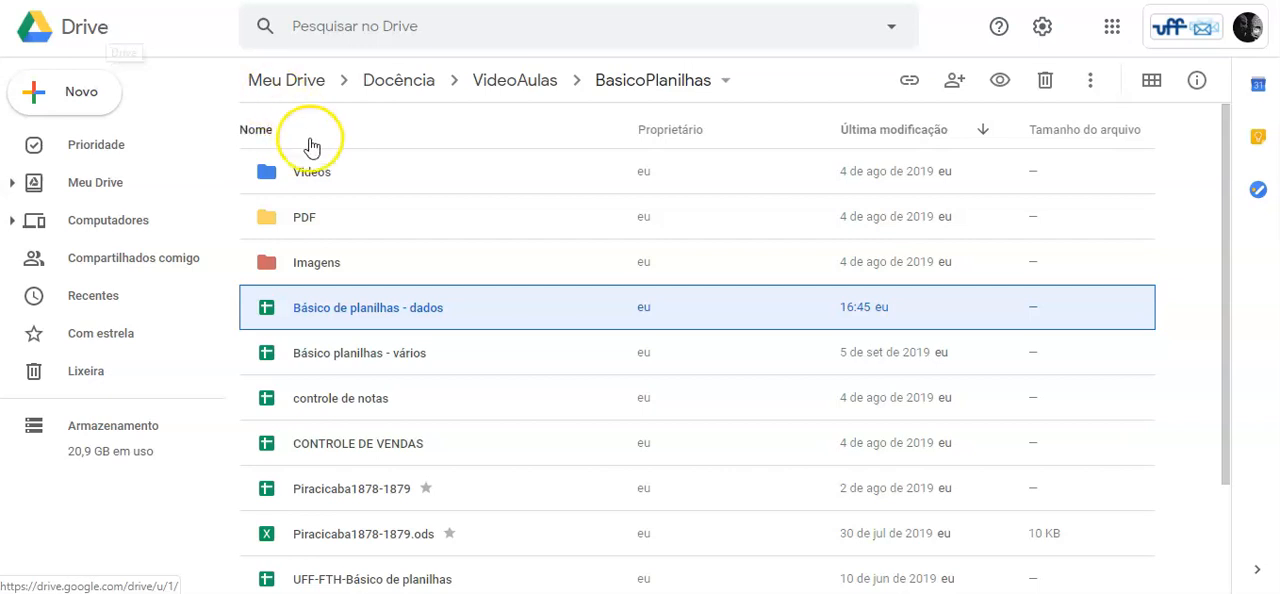
left_click(224, 497)
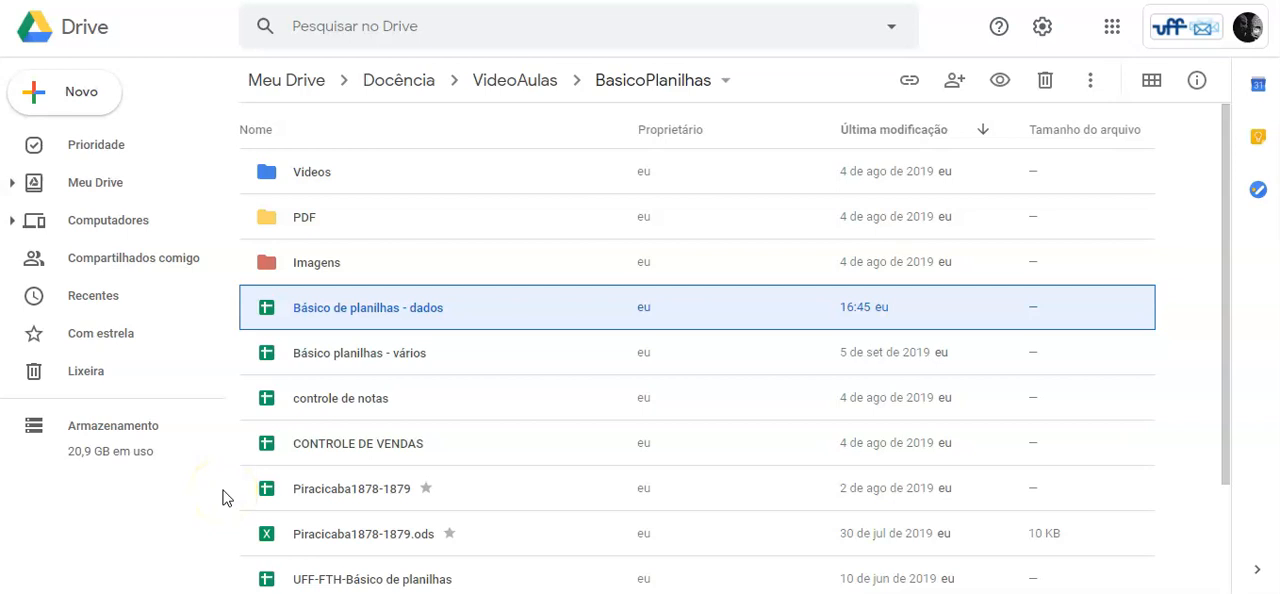
left_click(219, 416)
left_click(410, 80)
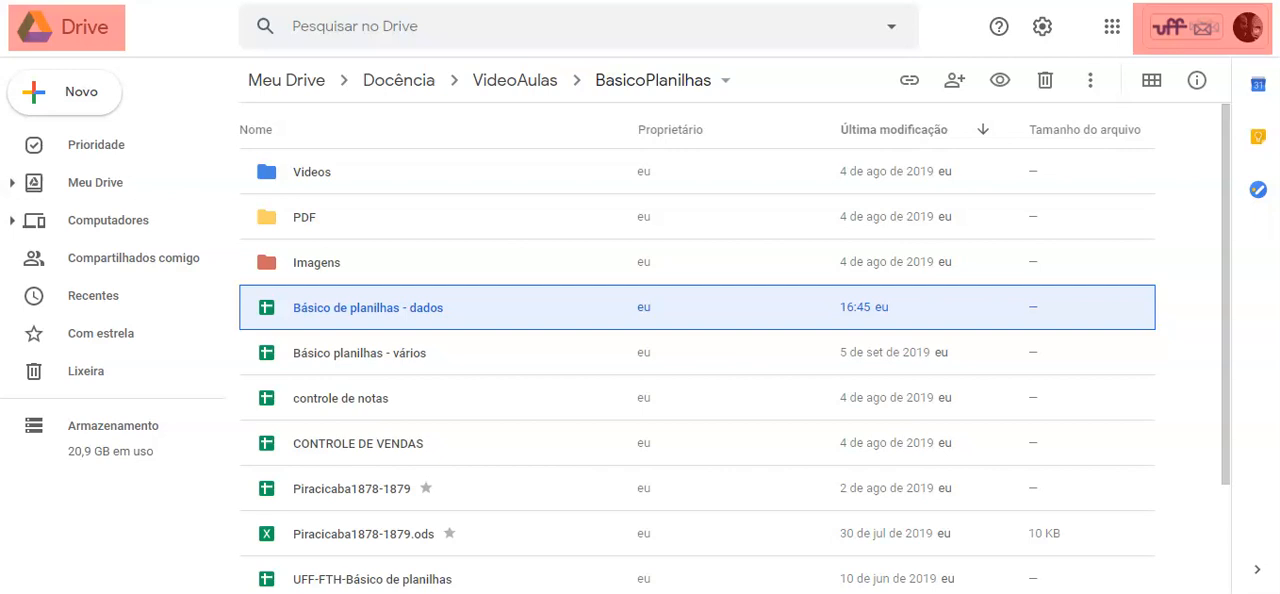
type("id.u")
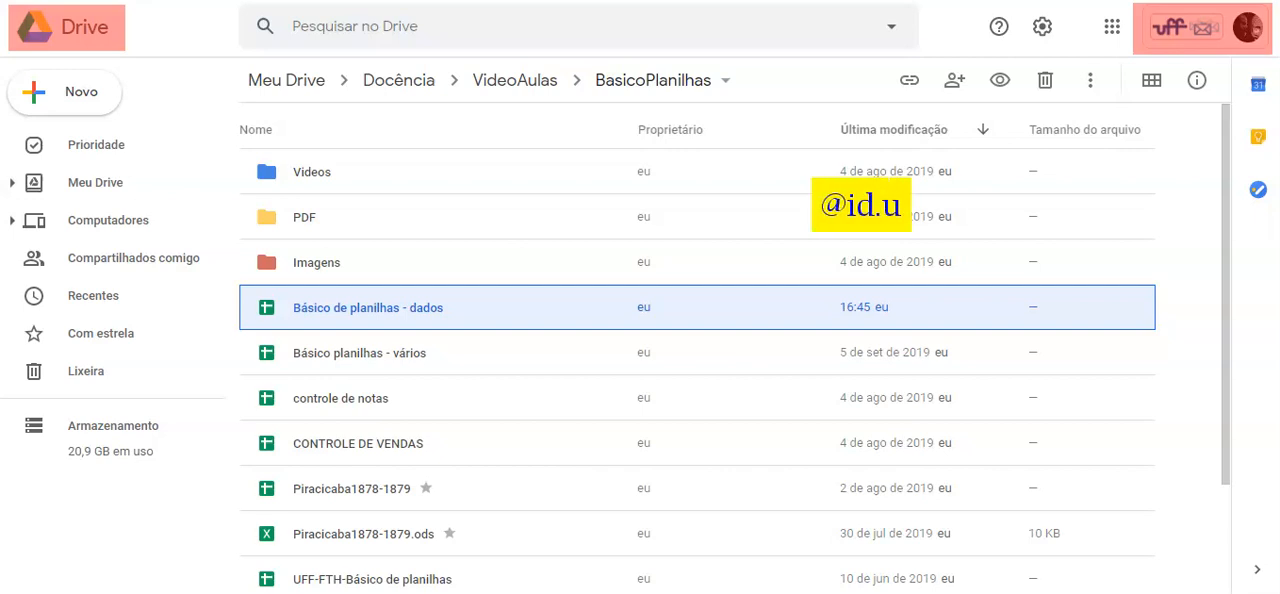
type("ff.br")
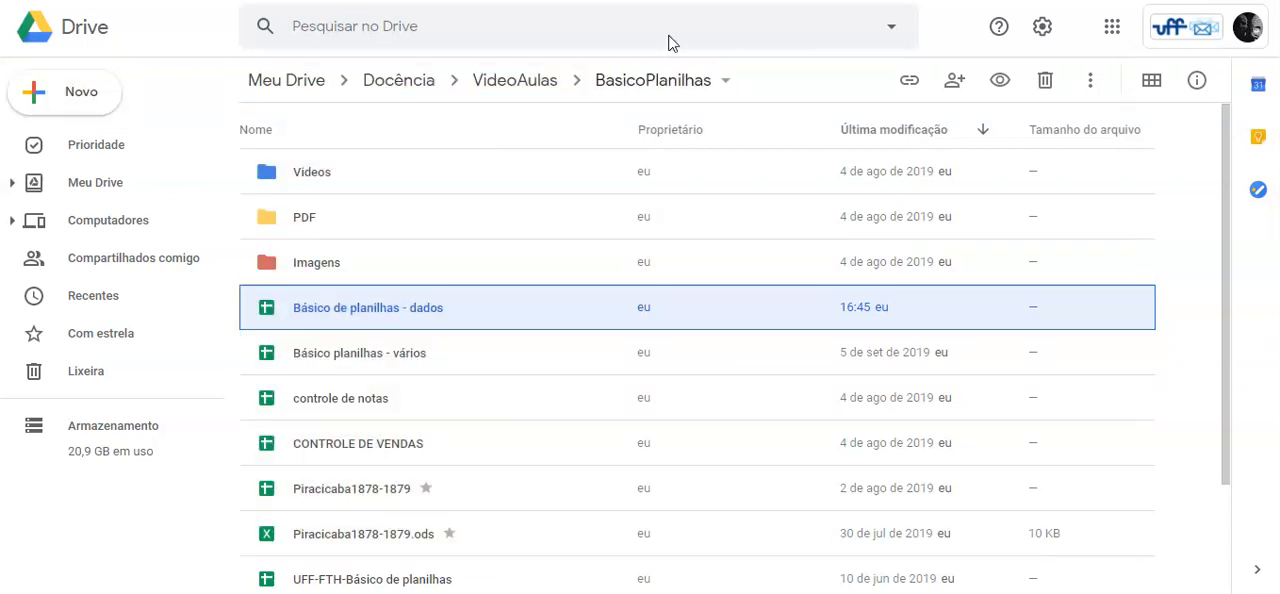
Create a new blank Google Sheets spreadsheet in the BasicoPlanilhas folder.
left_click(65, 92)
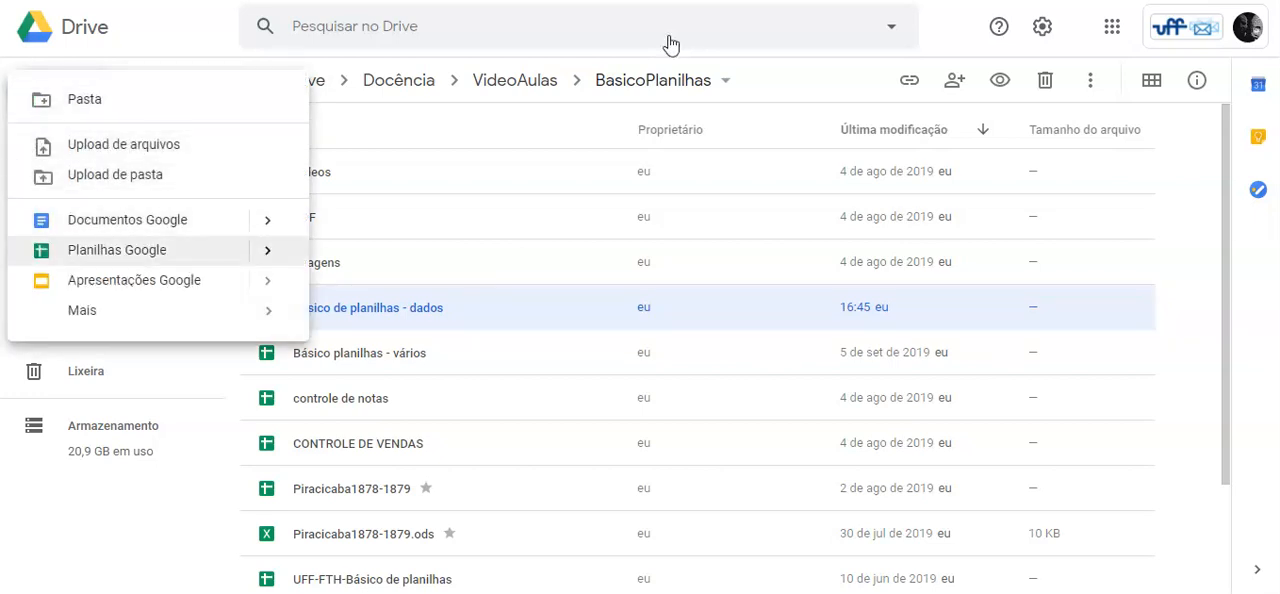
key("Right")
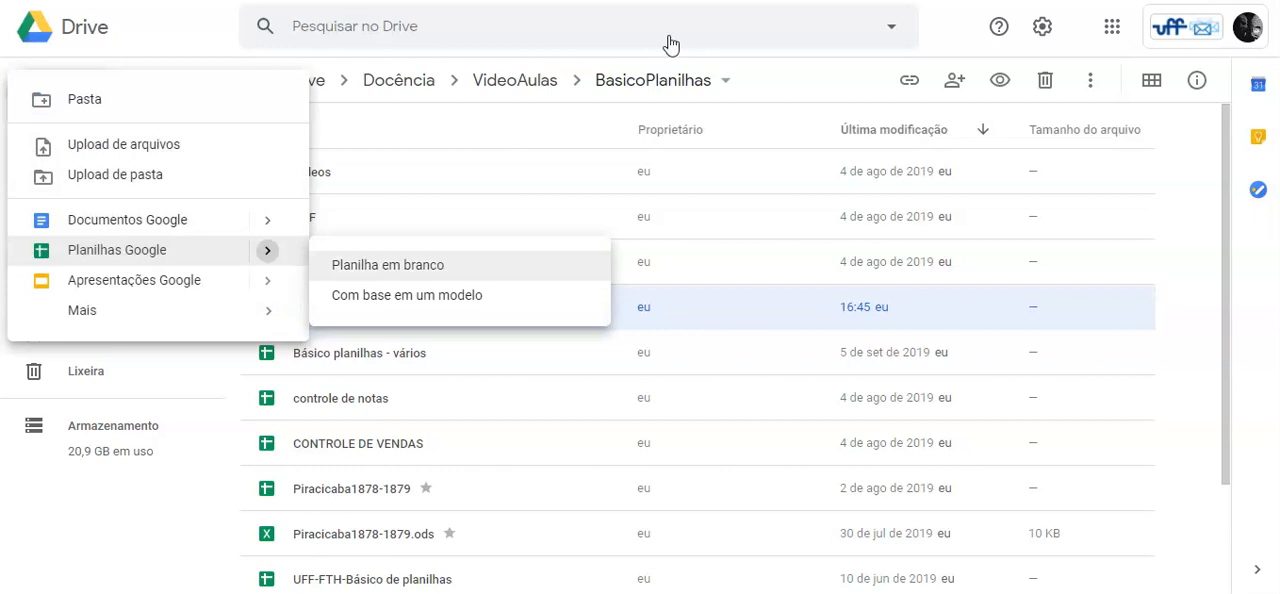
key("Return")
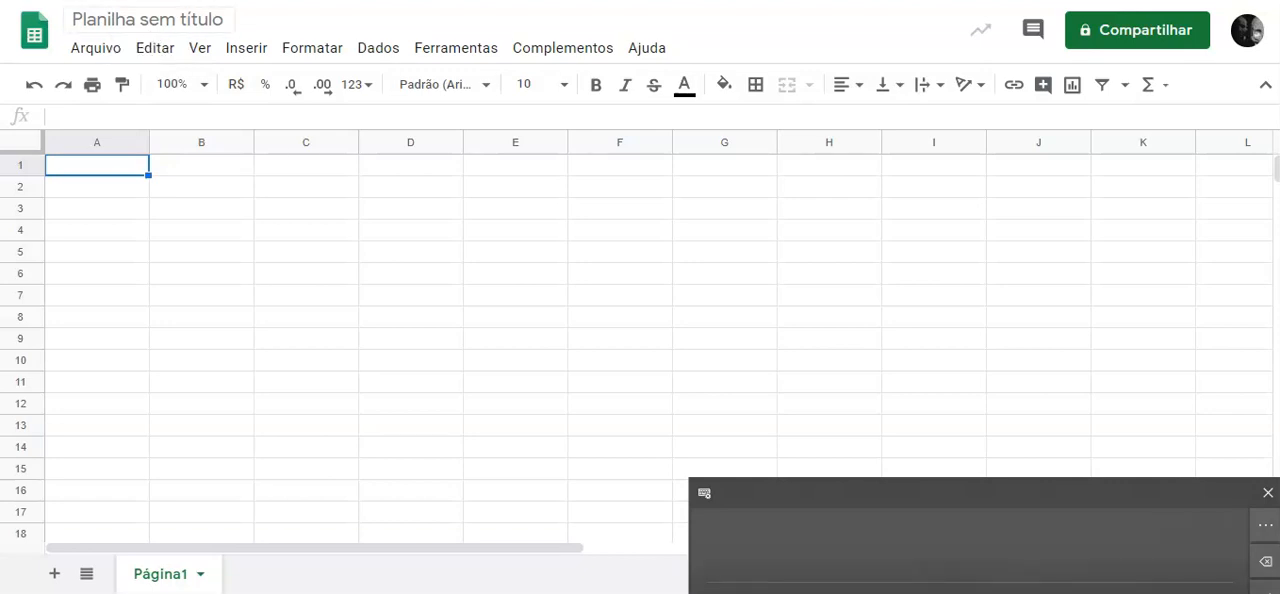
Rename the untitled spreadsheet as "Aula 6 do Básico".
left_click(148, 20)
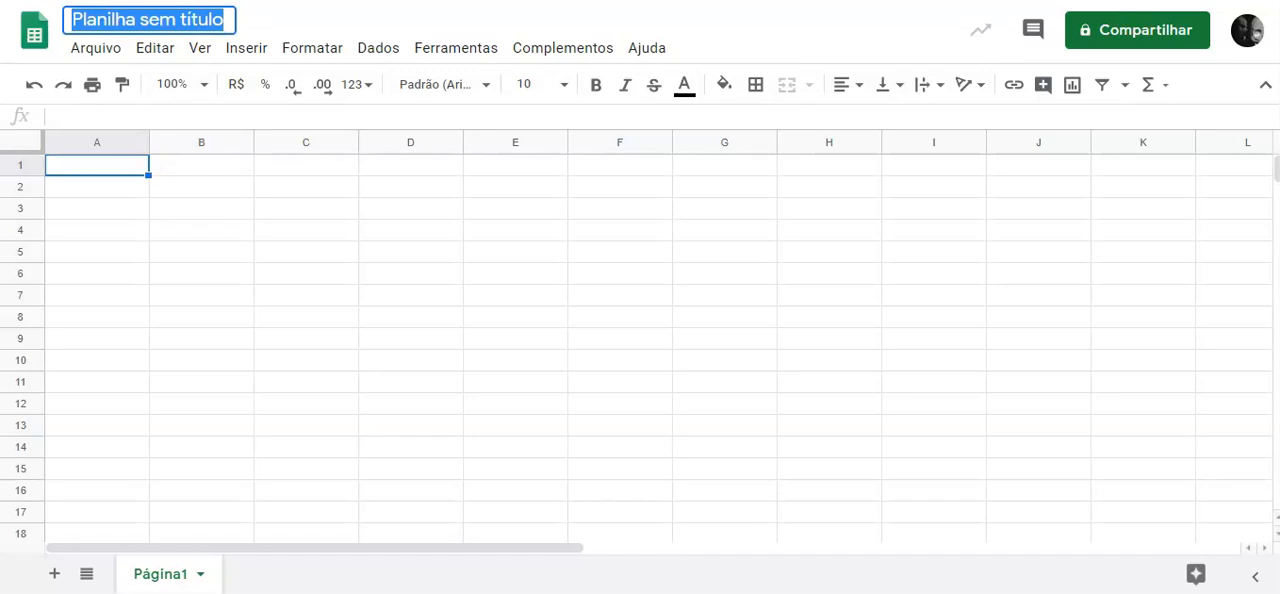
type("Aula ")
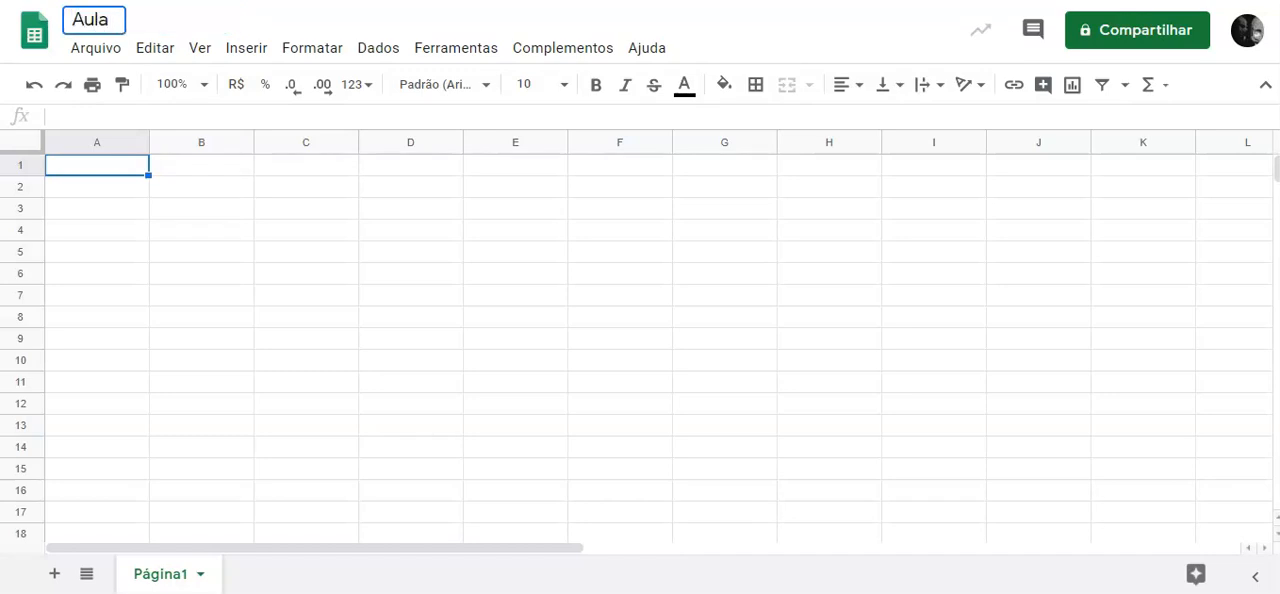
type("6 do ")
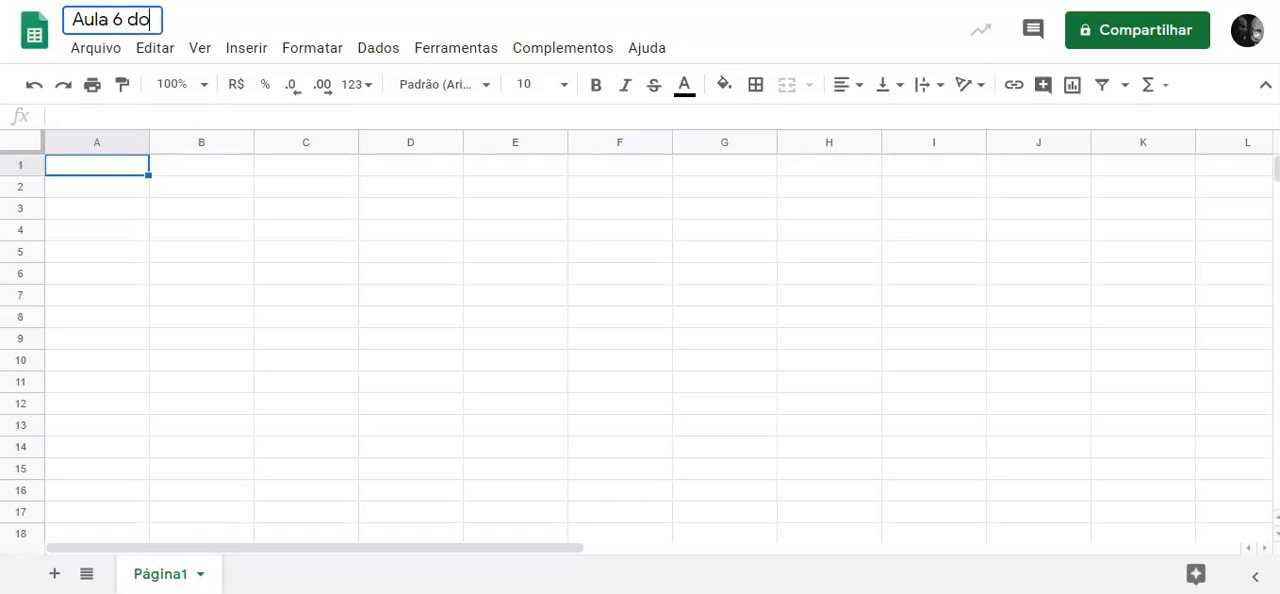
type("Basic")
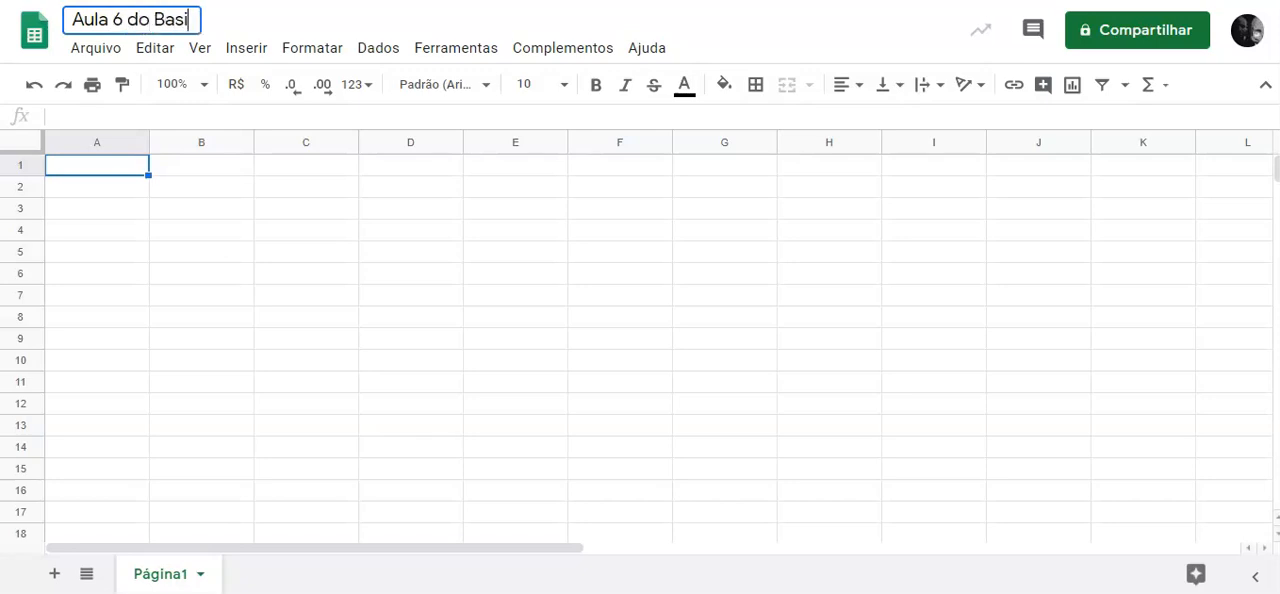
key("BackSpace")
key("BackSpace")
key("BackSpace")
key("BackSpace")
type("ásico")
left_click(306, 187)
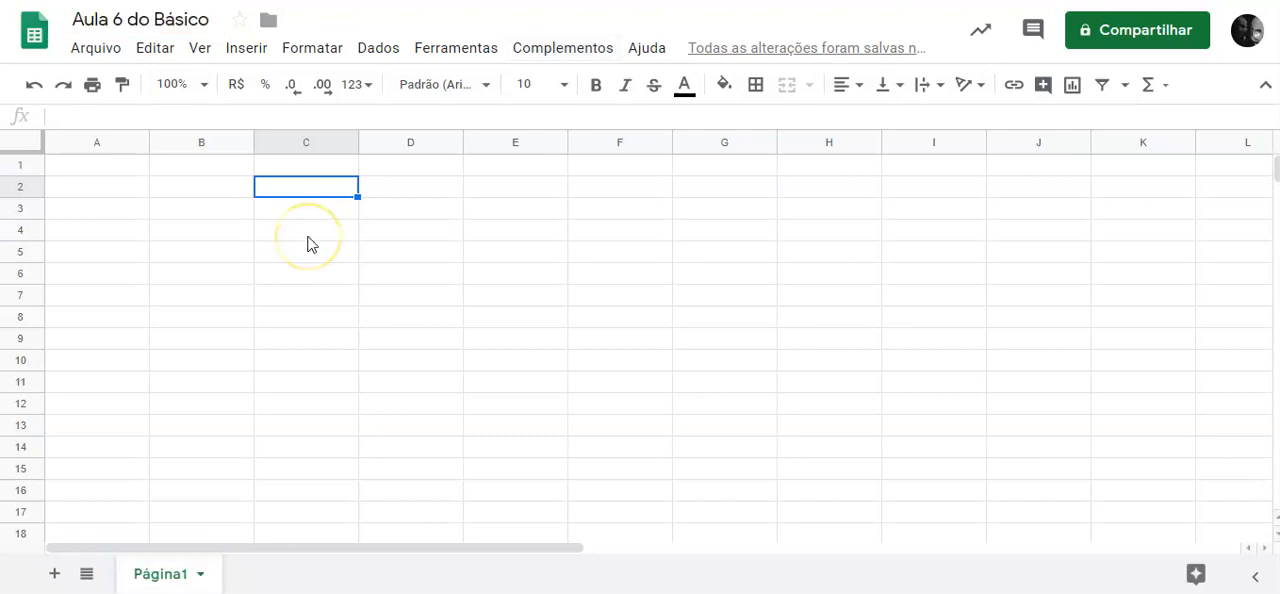
Add 23 more rows at the end of the sheet and select cell B1020 among them.
scroll(251, 297, "down", 10)
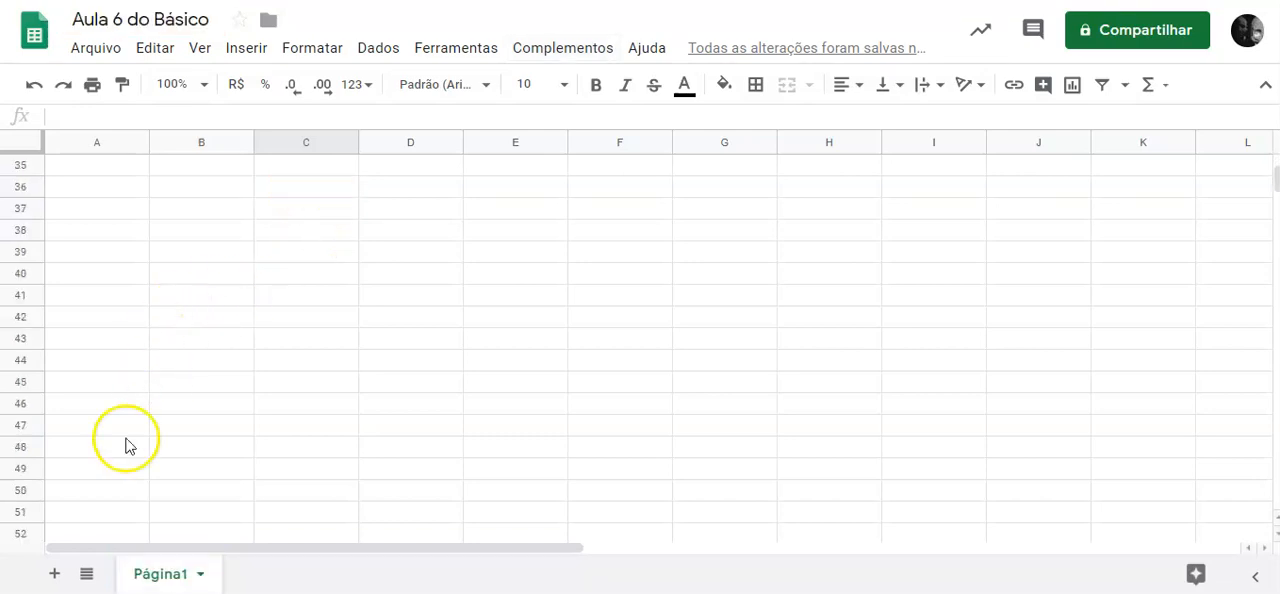
left_click_drag(1273, 195, 1276, 495)
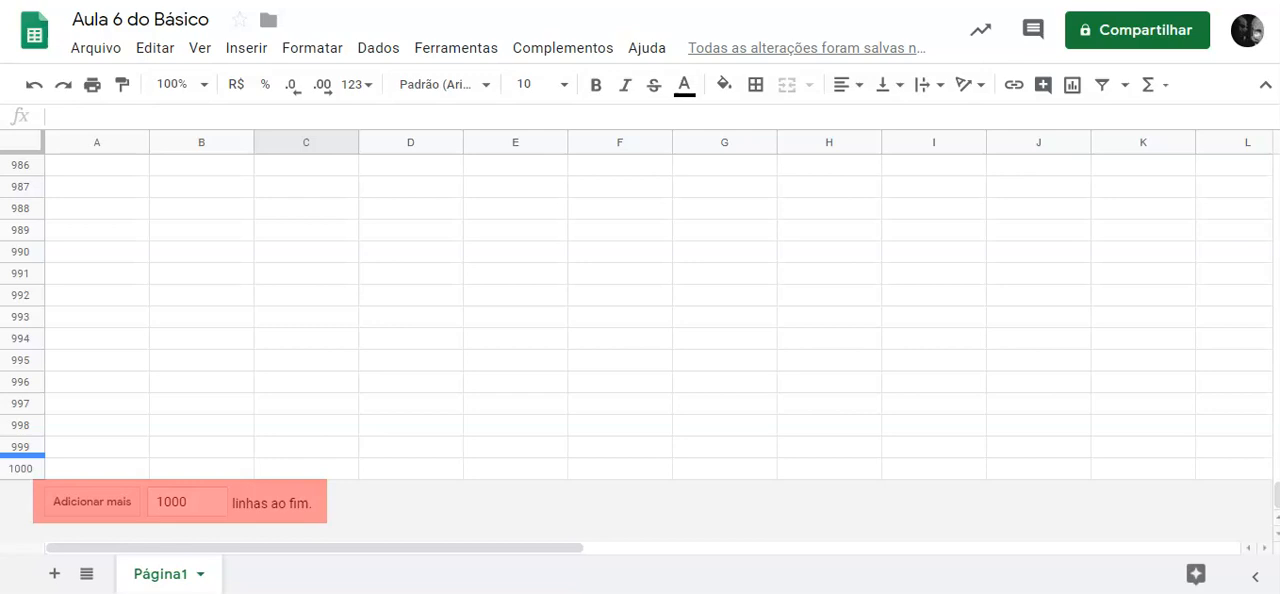
double_click(193, 501)
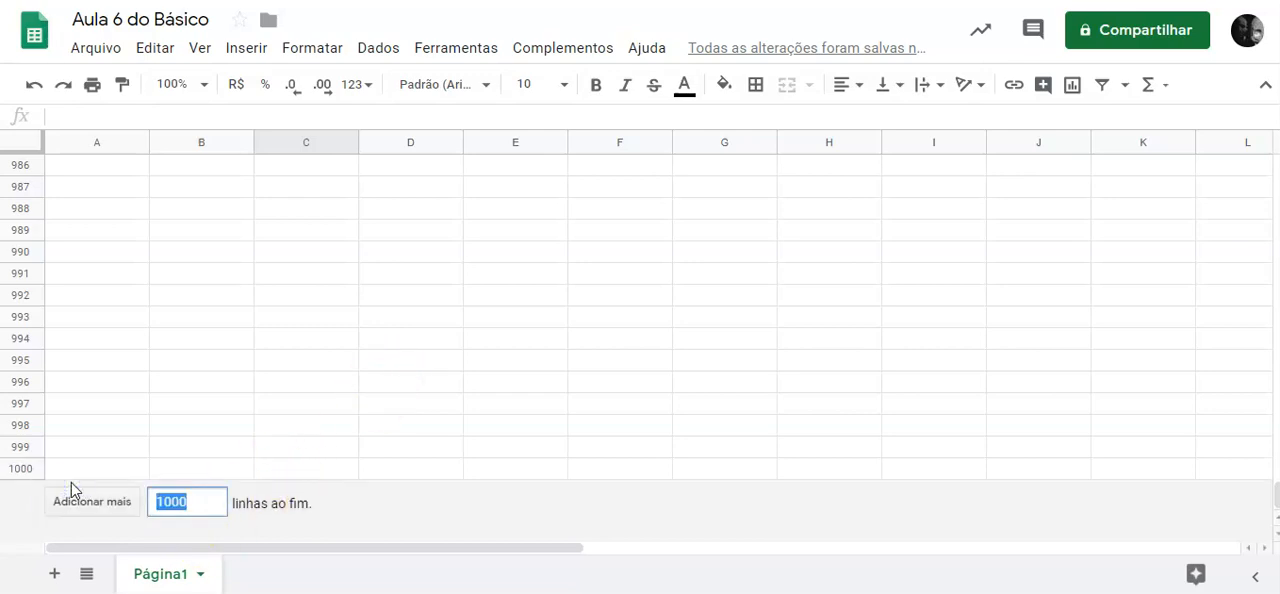
type("23")
left_click(71, 485)
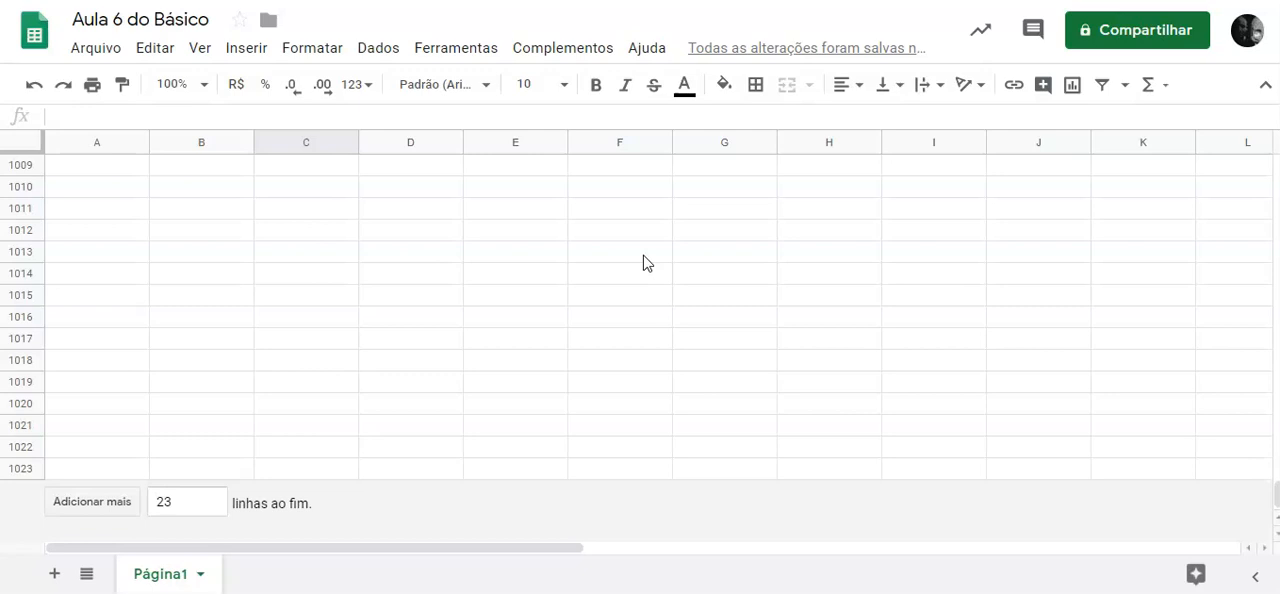
left_click(196, 408)
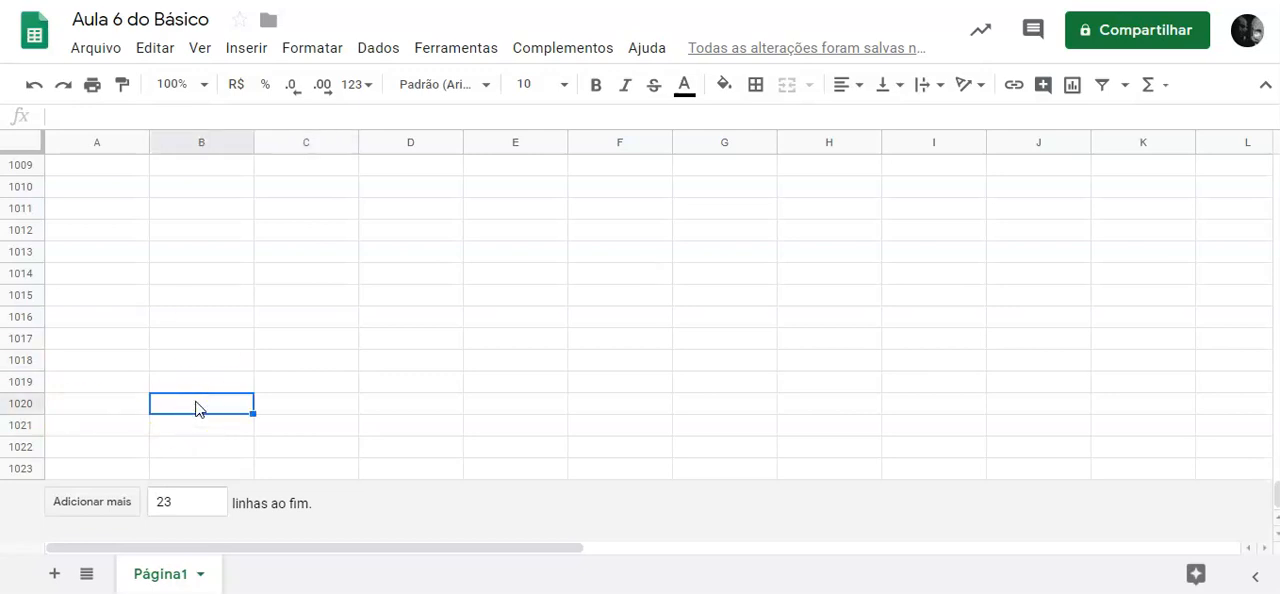
Return to the start of the sheet and select all its cells, followed by the single cells A2, C4 and A1.
key("ctrl+Home")
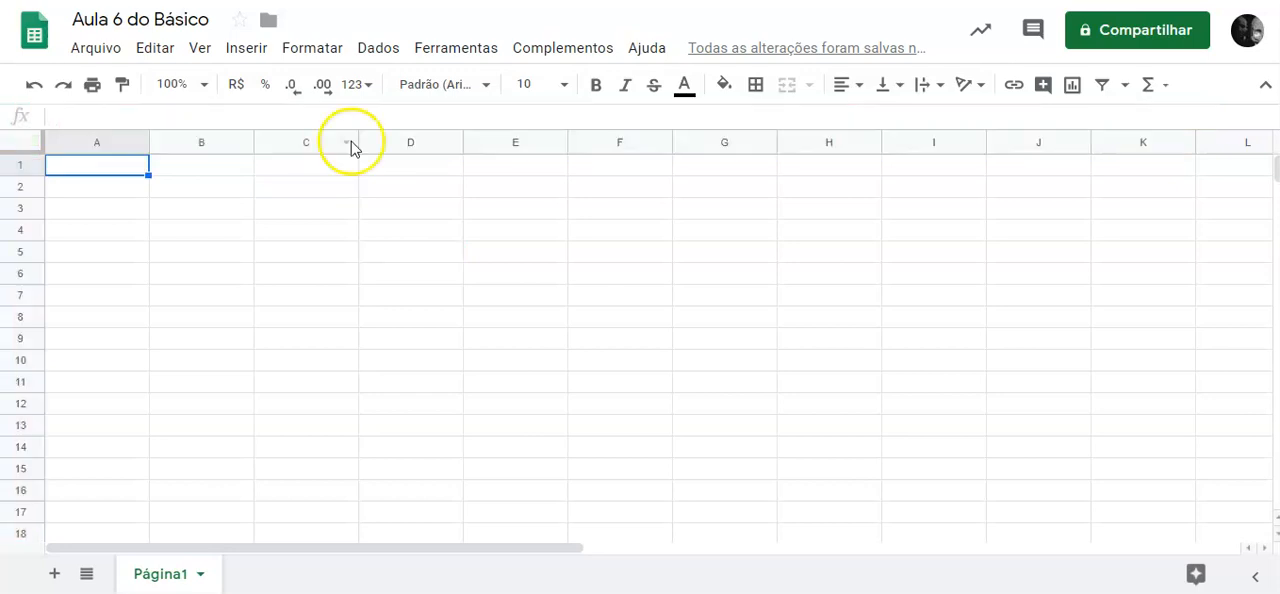
left_click(29, 142)
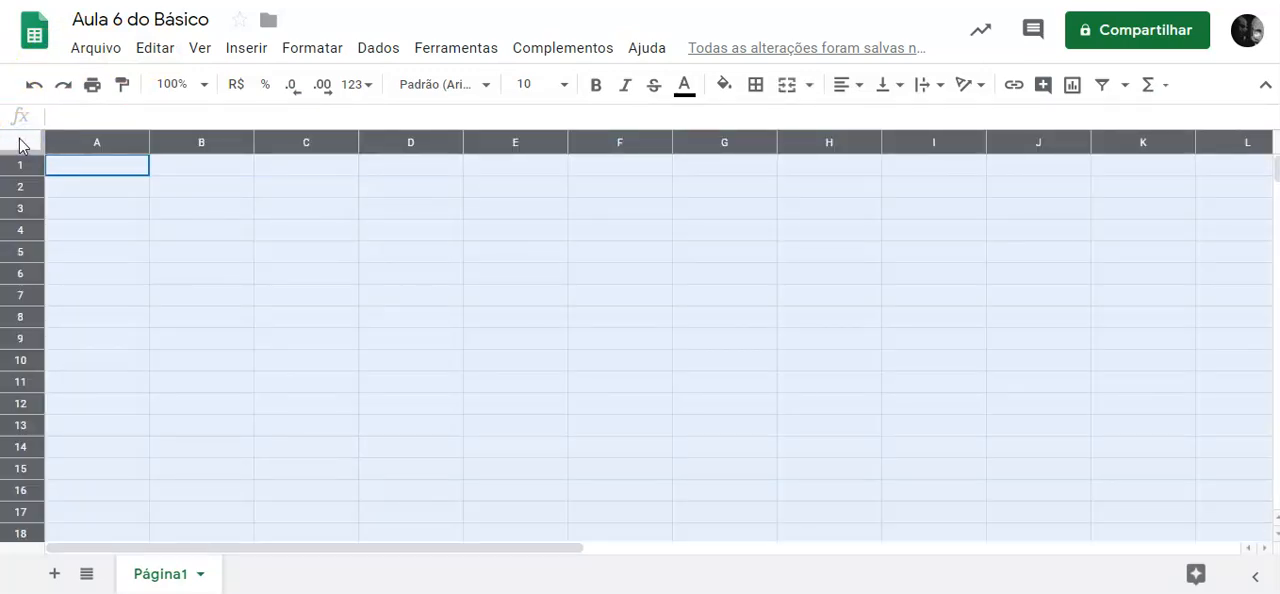
left_click(75, 195)
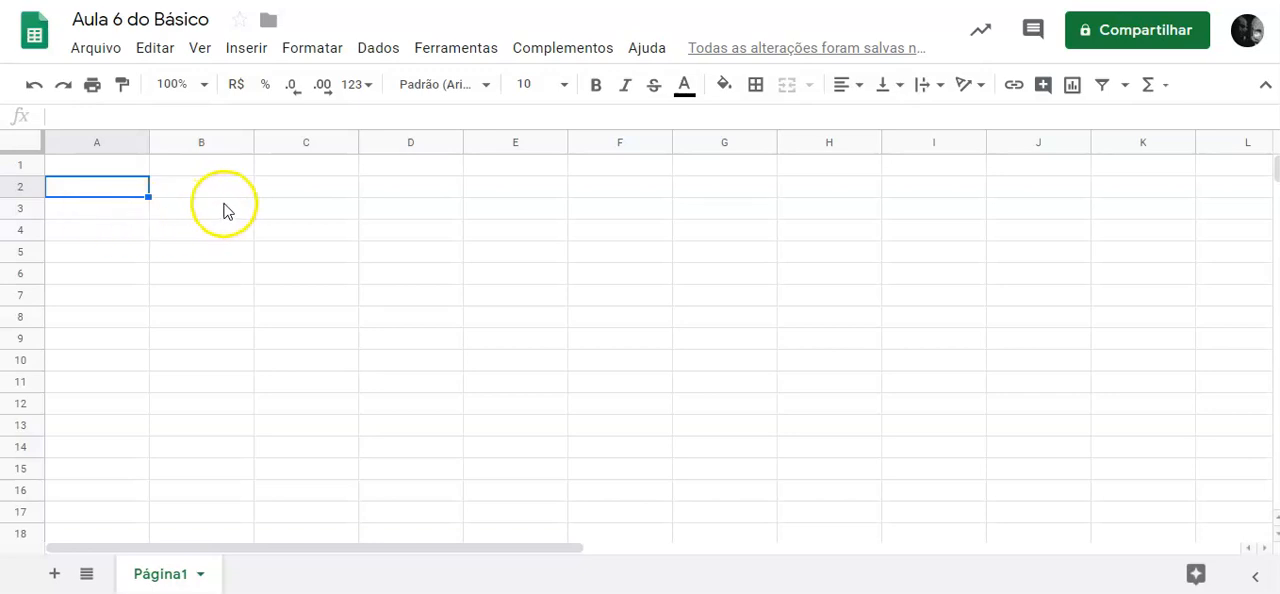
left_click(286, 238)
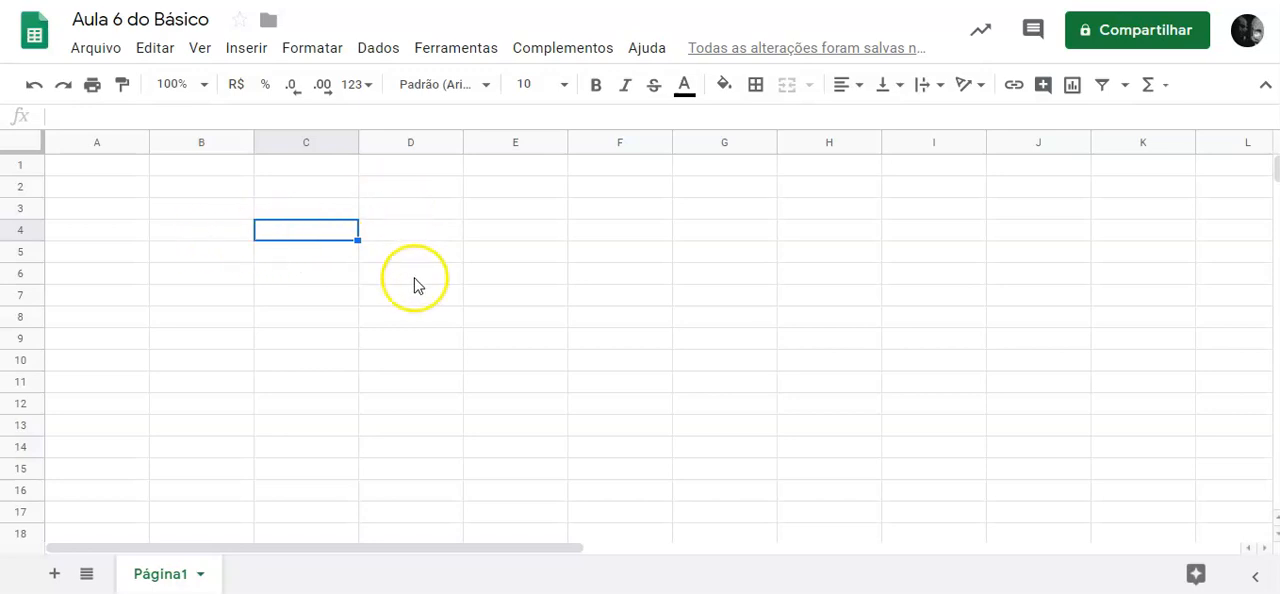
left_click(96, 167)
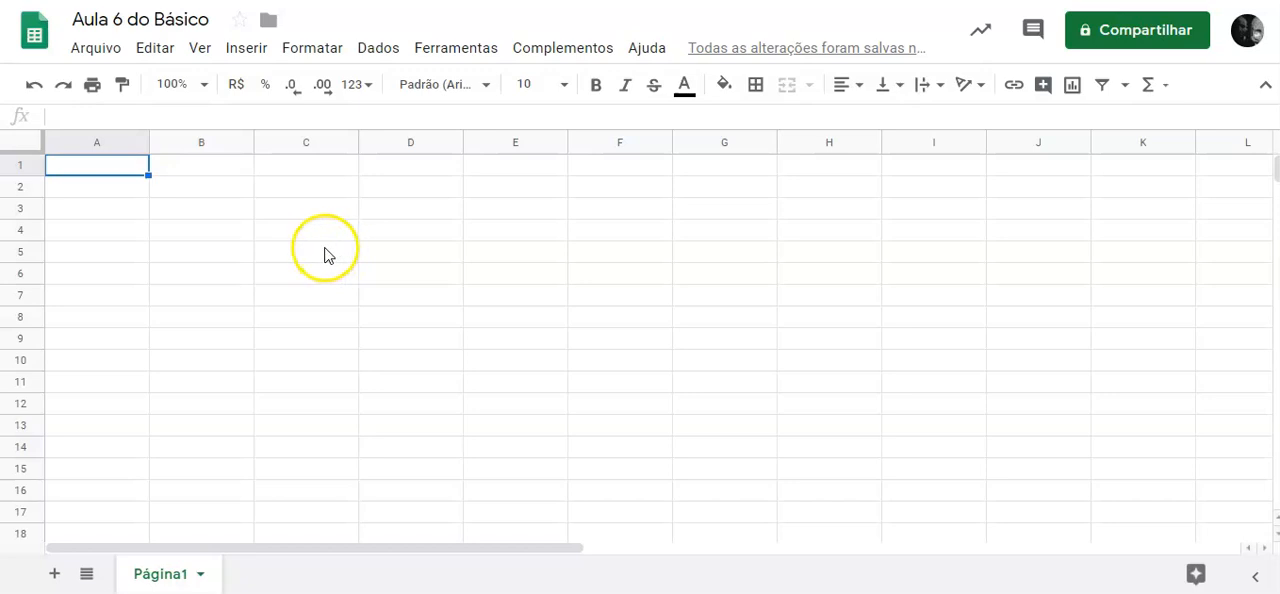
Enter the values 10, 20, 30, 40 and 50 down column C in cells C5 to C9.
left_click(326, 254)
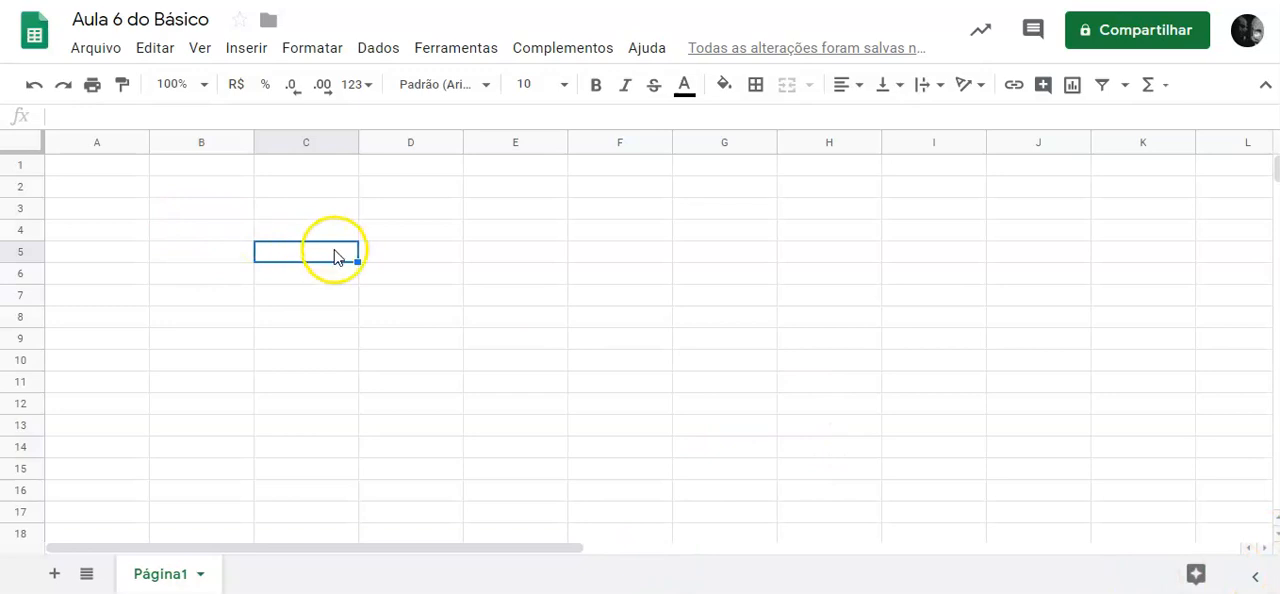
type("10")
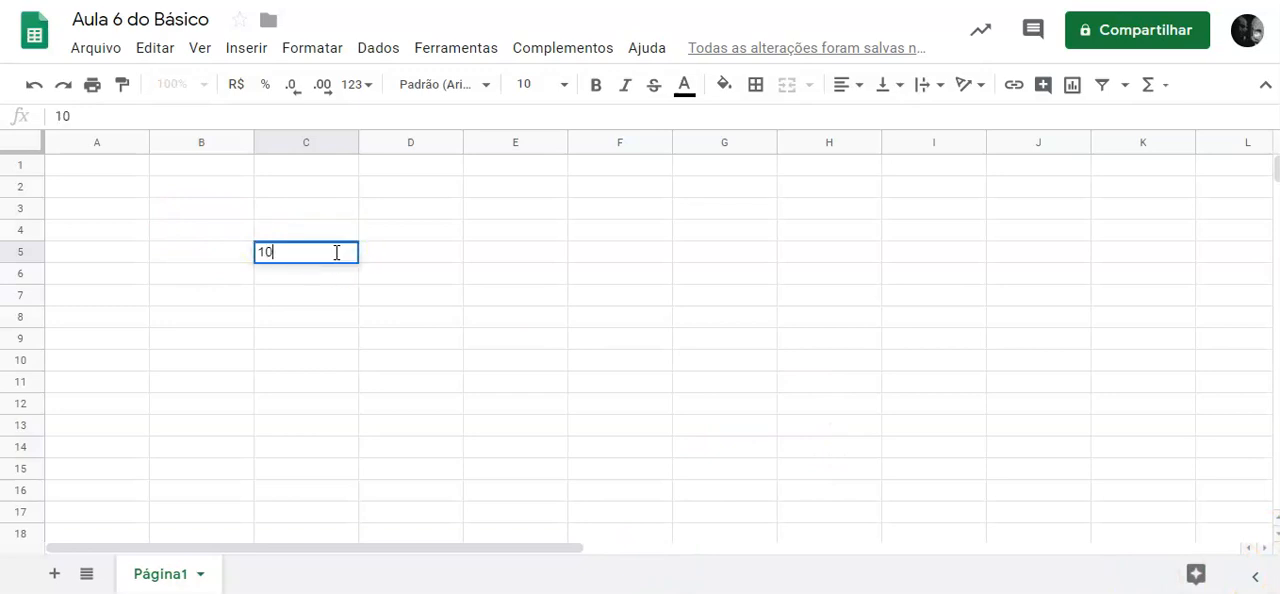
key("Return")
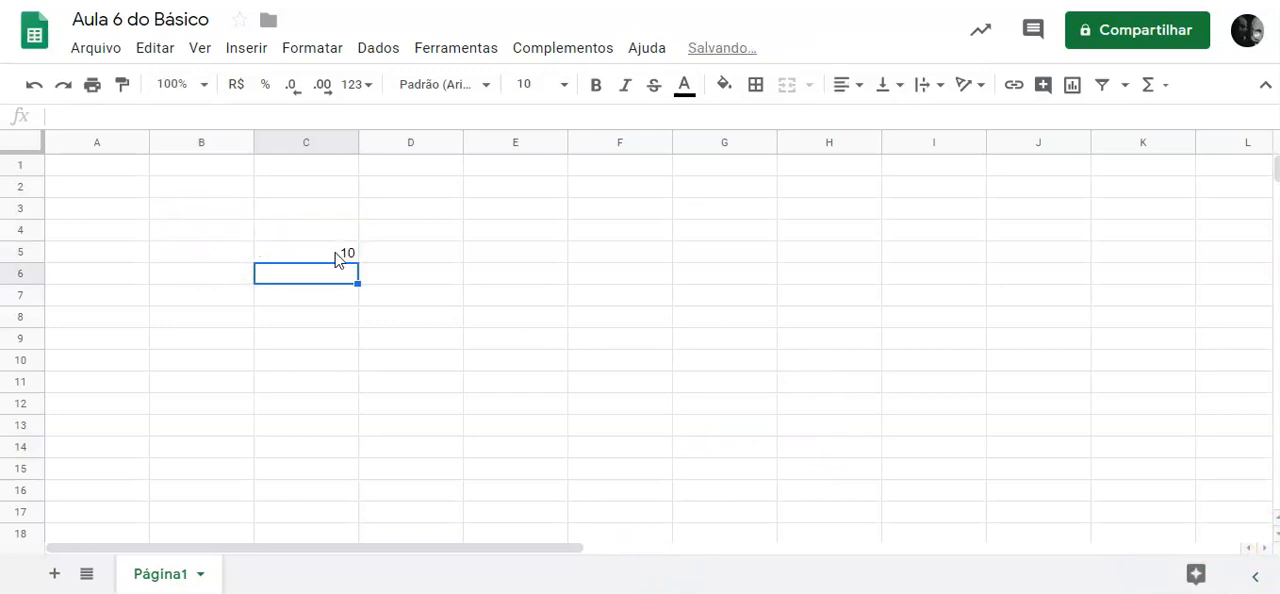
type("20")
key("Return")
type("30")
key("Return")
type("40")
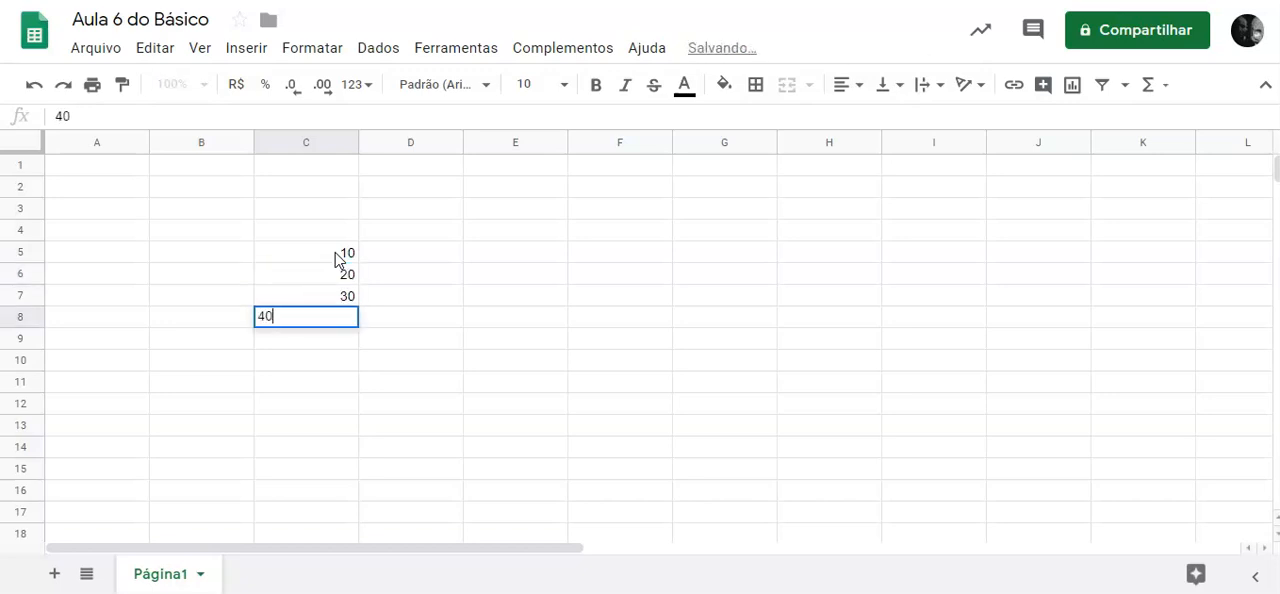
key("Return")
type("50")
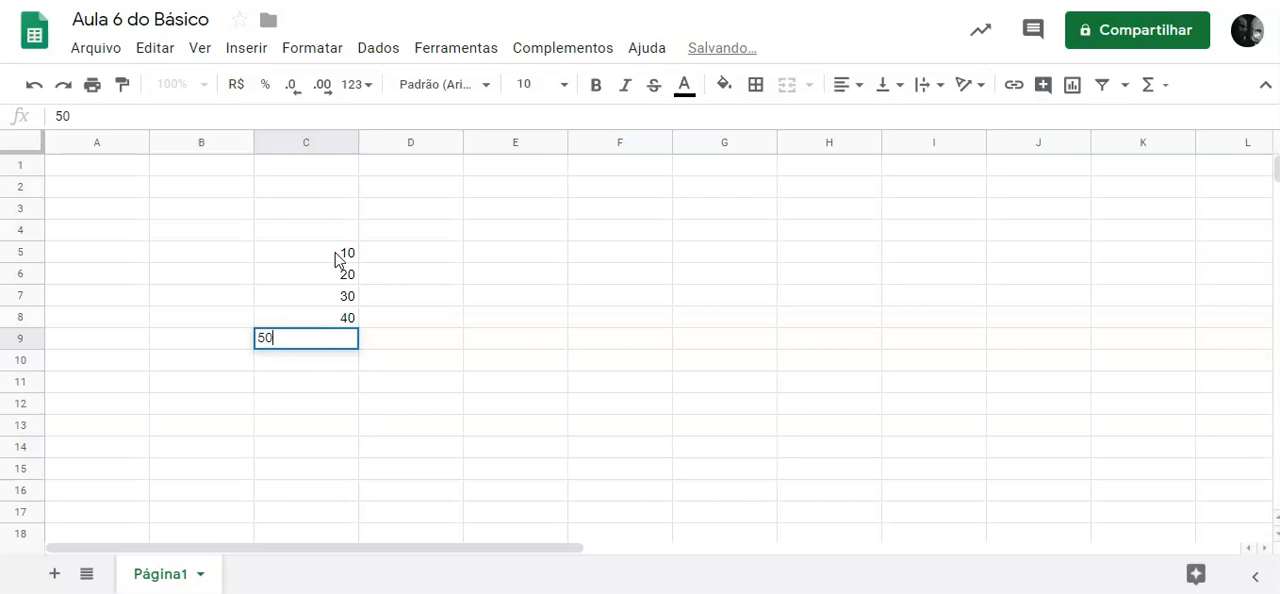
key("Return")
Enter the values 11, 21, 31, 41 and 51 down column D in cells D5 to D9.
left_click(427, 251)
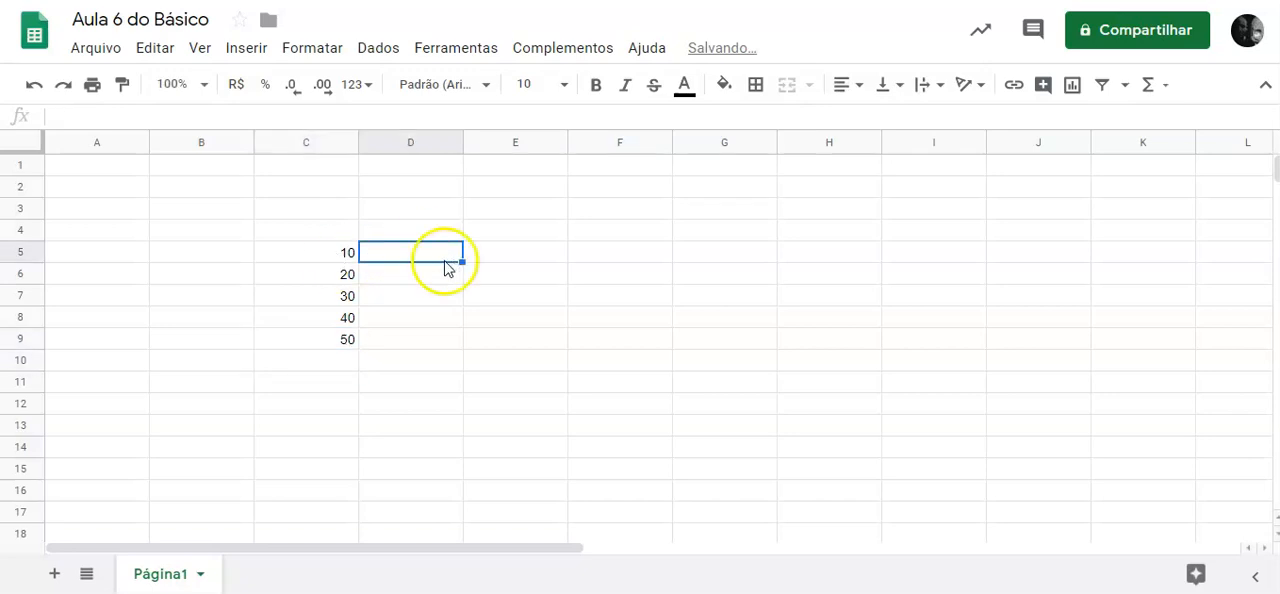
type("11")
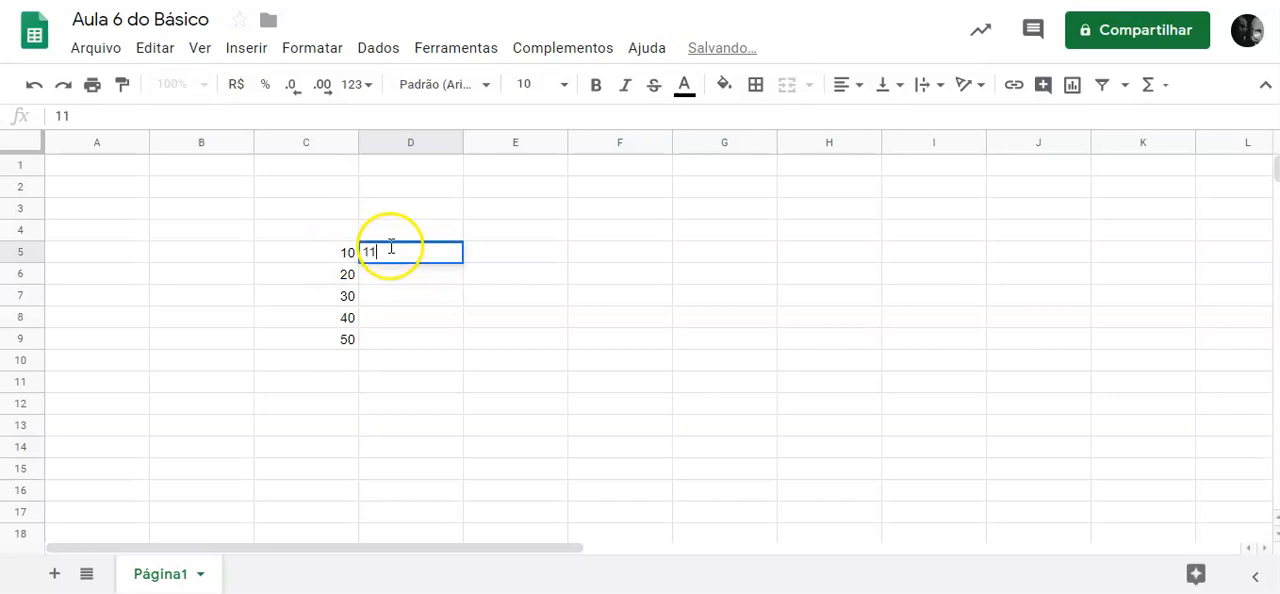
key("Return")
type("21")
key("Return")
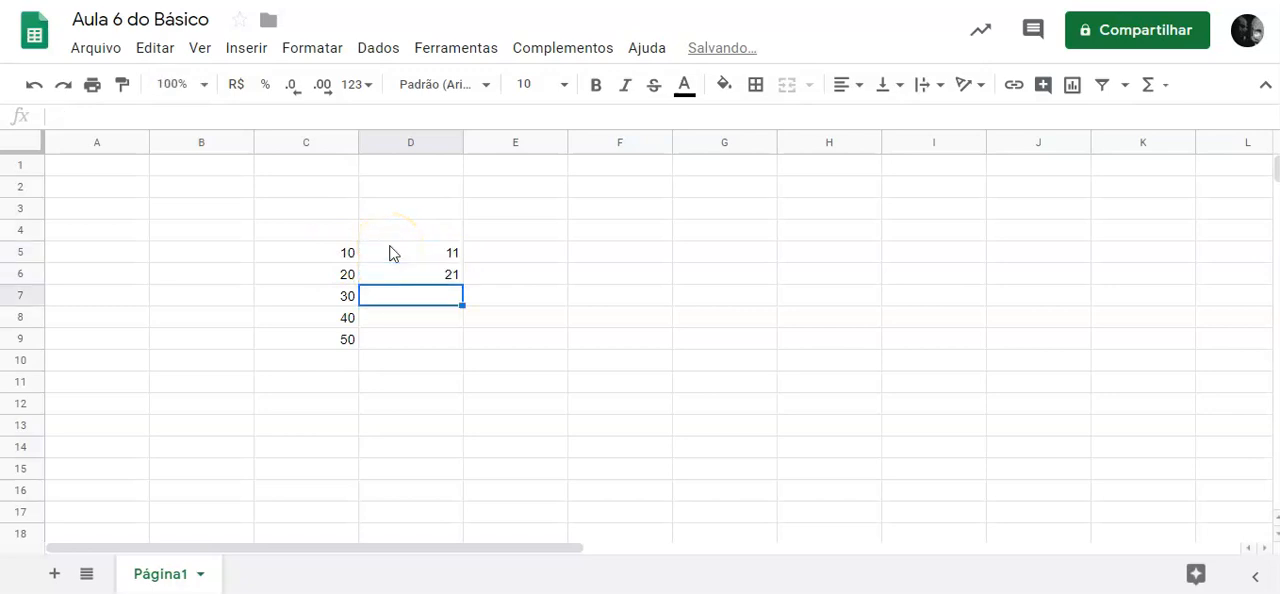
type("31")
key("Return")
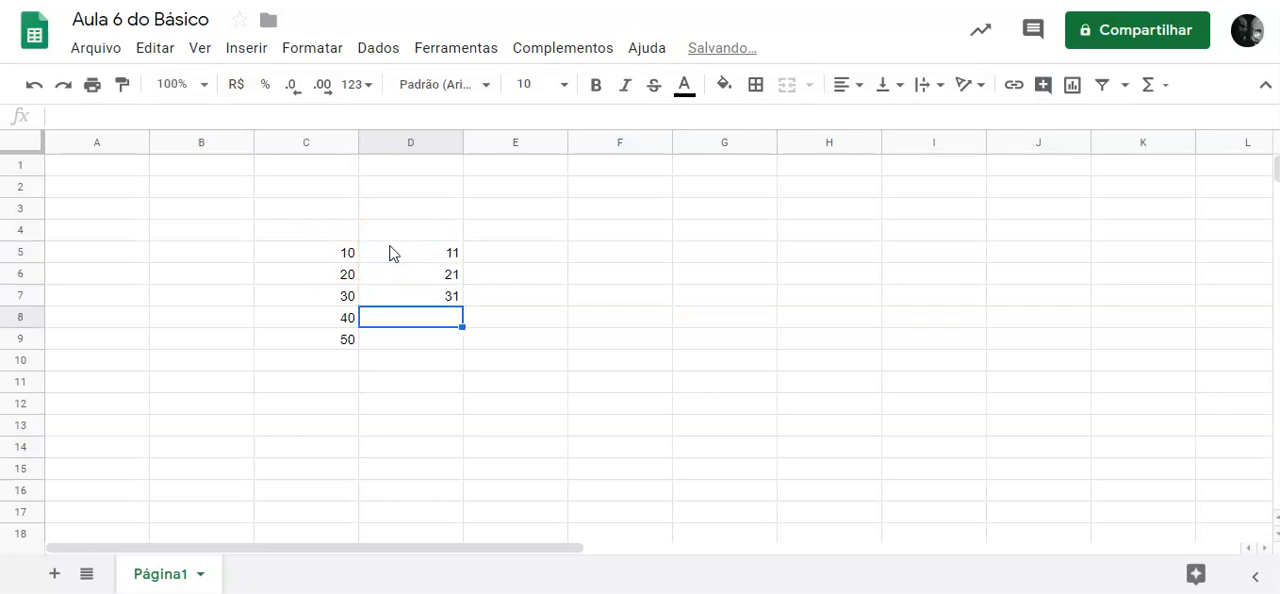
type("41")
key("Return")
type("51")
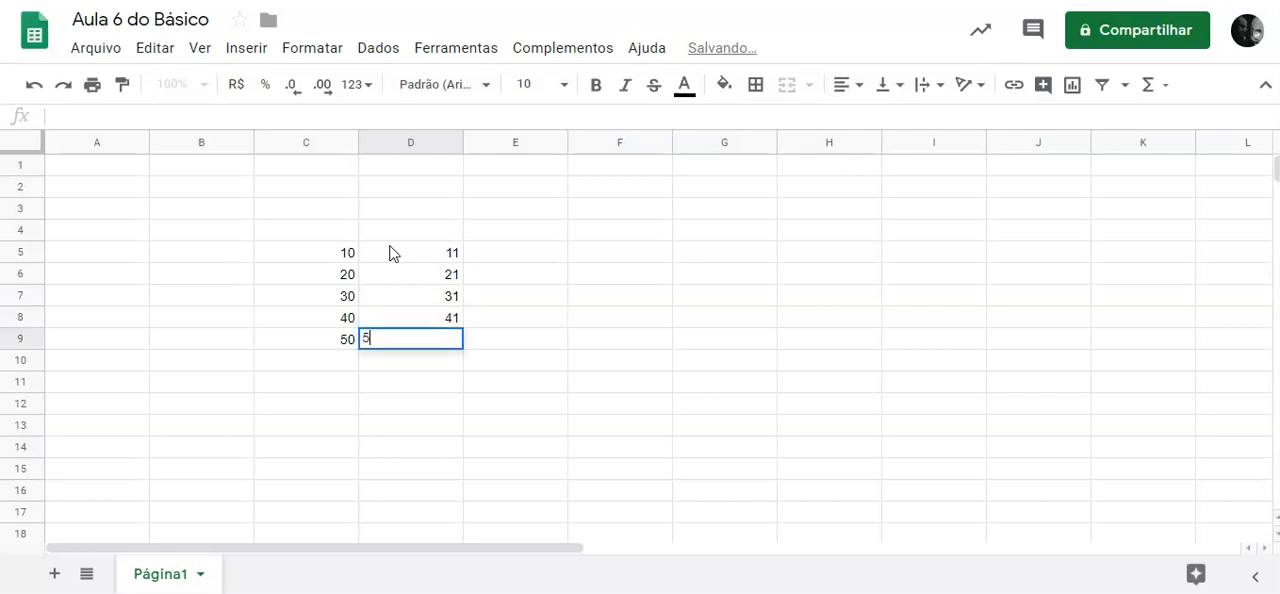
key("Return")
Fill the values of D5:D9 across into E5:E9 and select cell E5.
left_click_drag(437, 252, 452, 341)
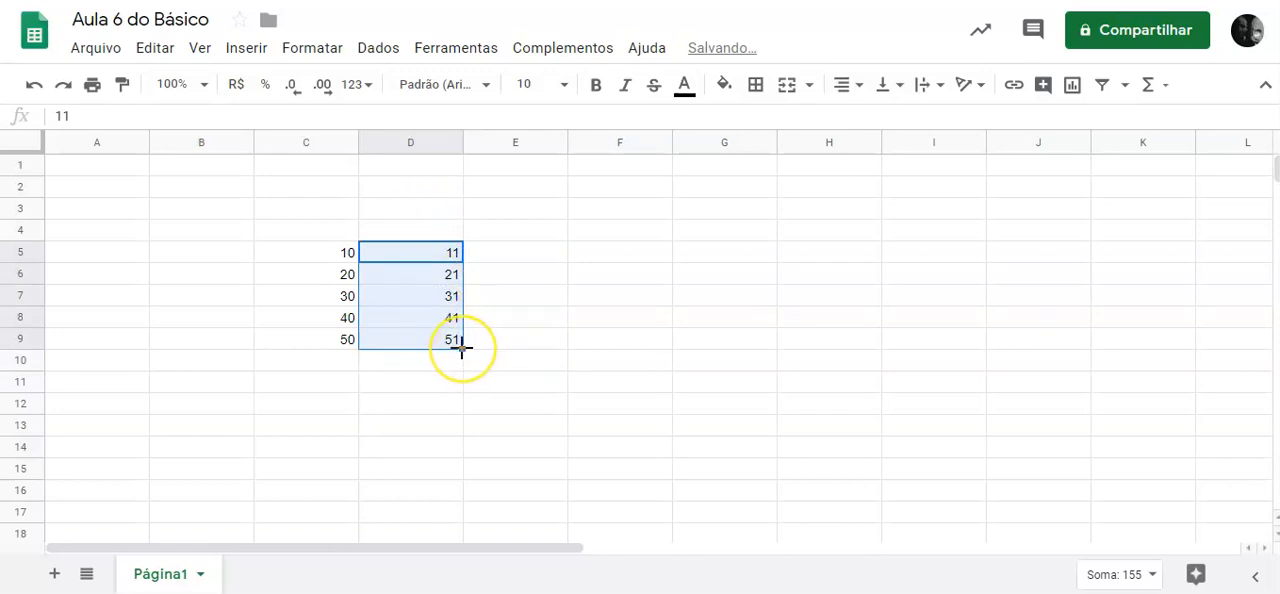
left_click_drag(462, 347, 524, 344)
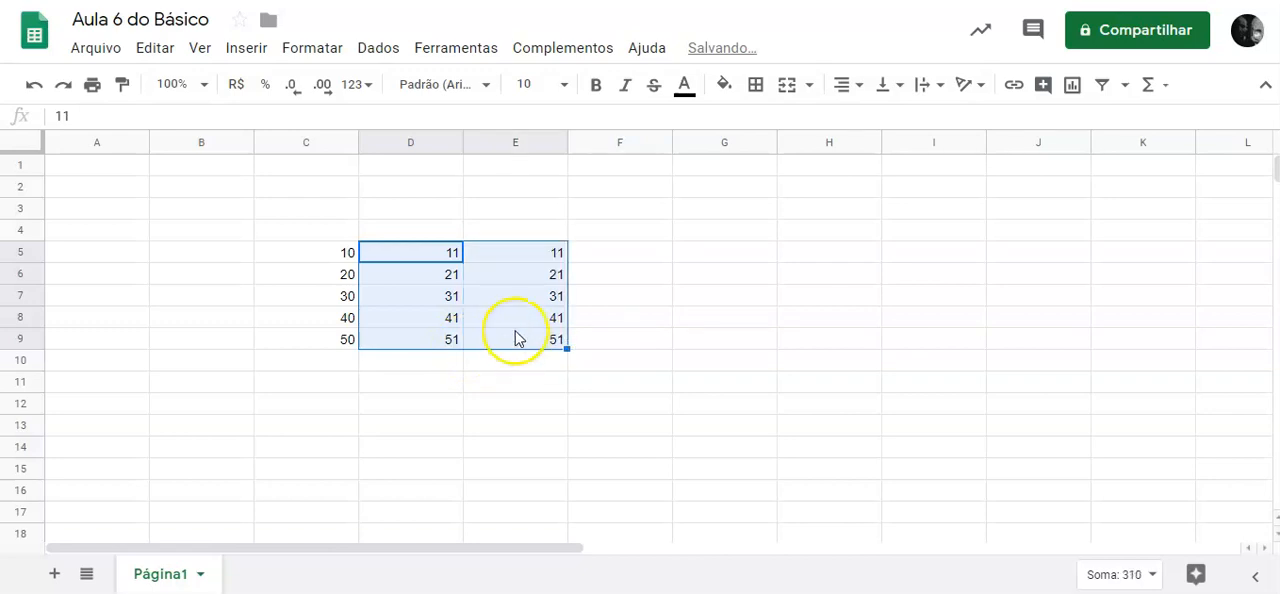
left_click(520, 252)
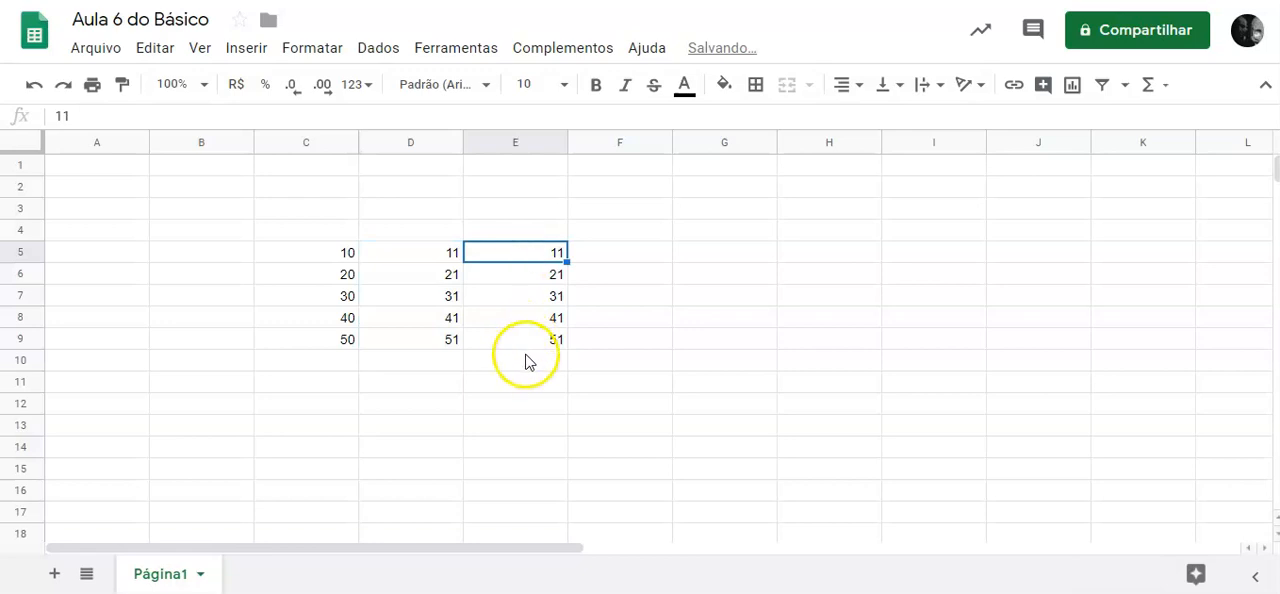
Fill D5:D9 across into E5:E9 as a series increasing by one, producing 12, 22, 32, 42 and 52.
left_click_drag(436, 251, 449, 344)
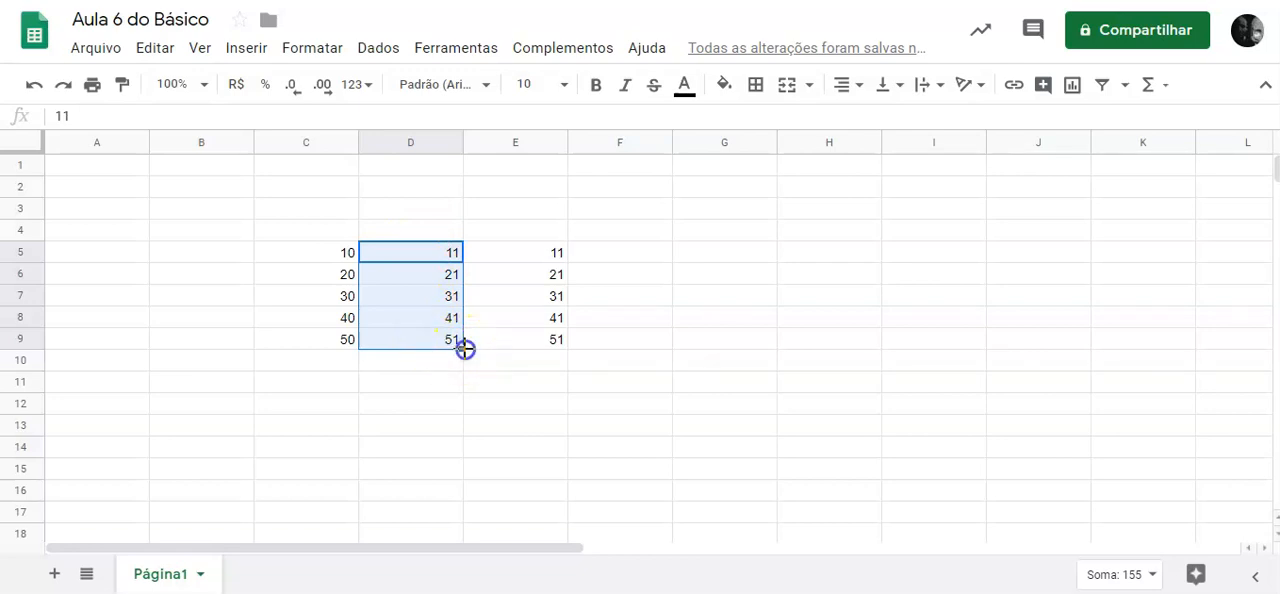
left_click_drag(465, 348, 525, 347)
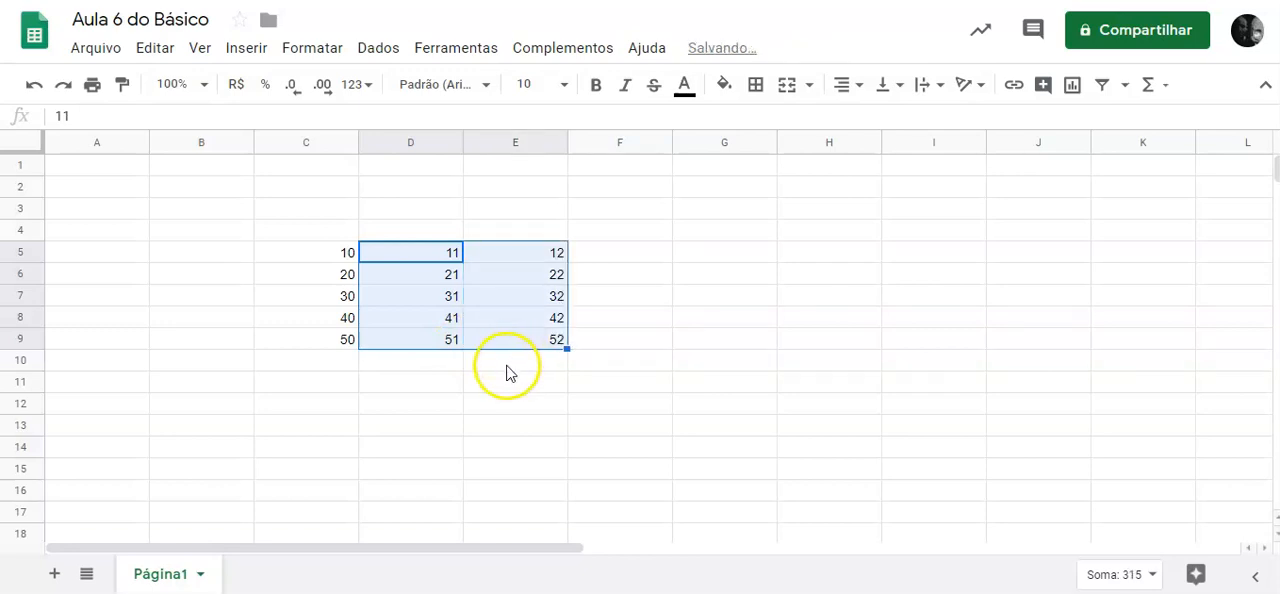
left_click(506, 362)
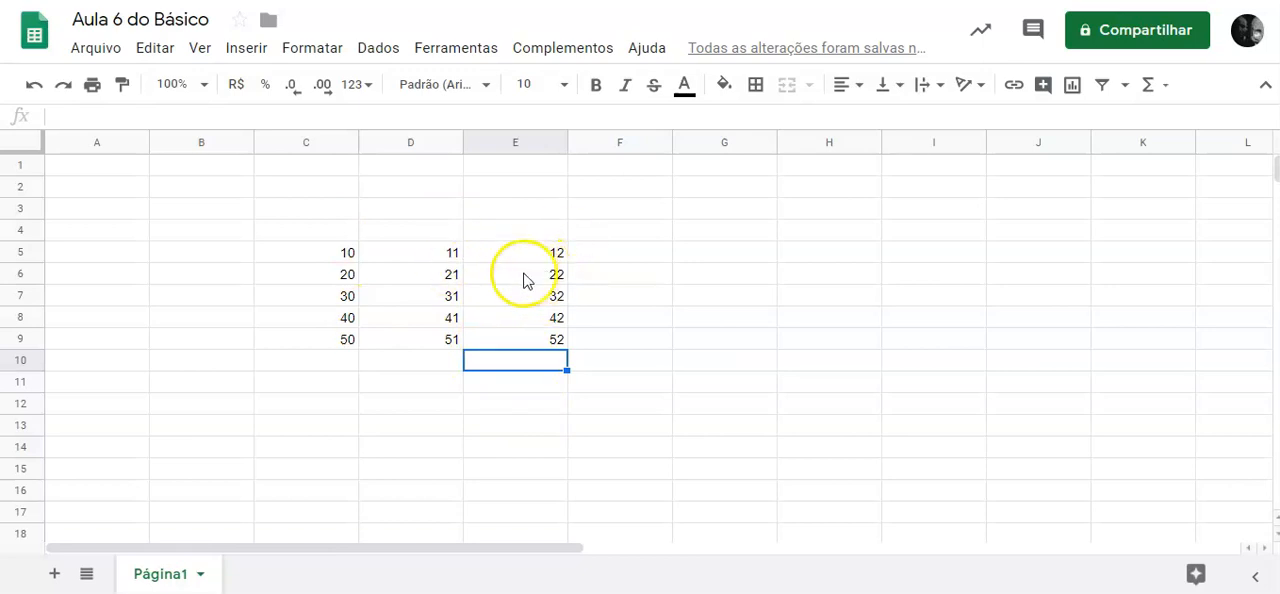
Select cells E5 and D5, the range C5:D9 and cell D7 to compare the columns.
left_click(483, 255)
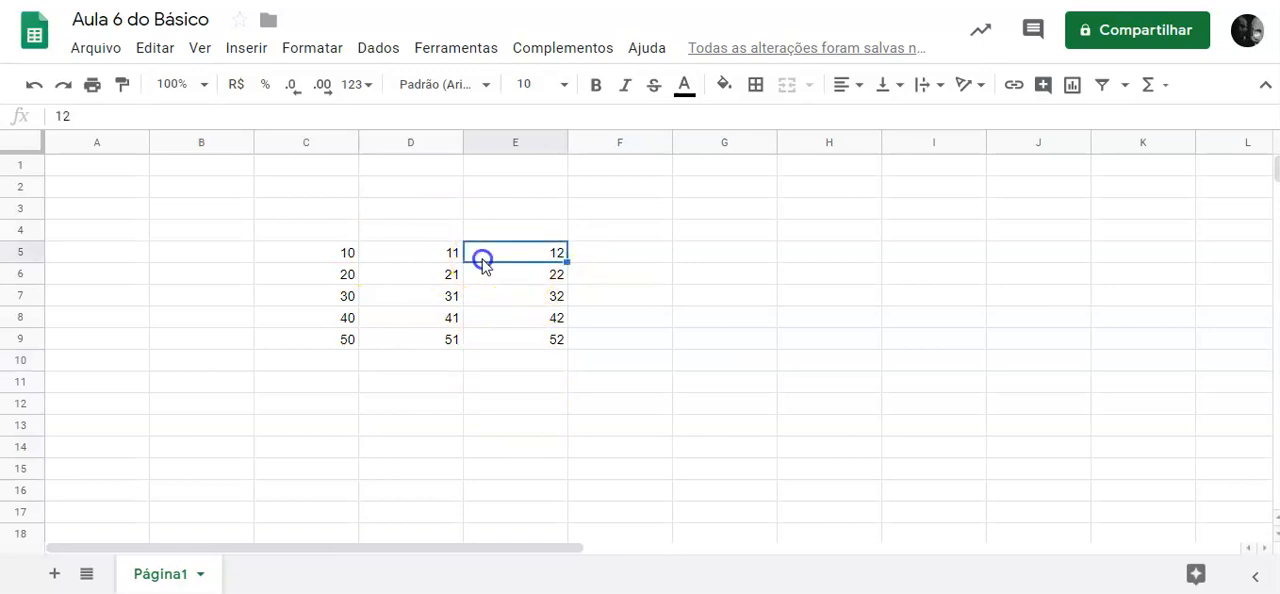
left_click(424, 257)
left_click_drag(328, 254, 427, 340)
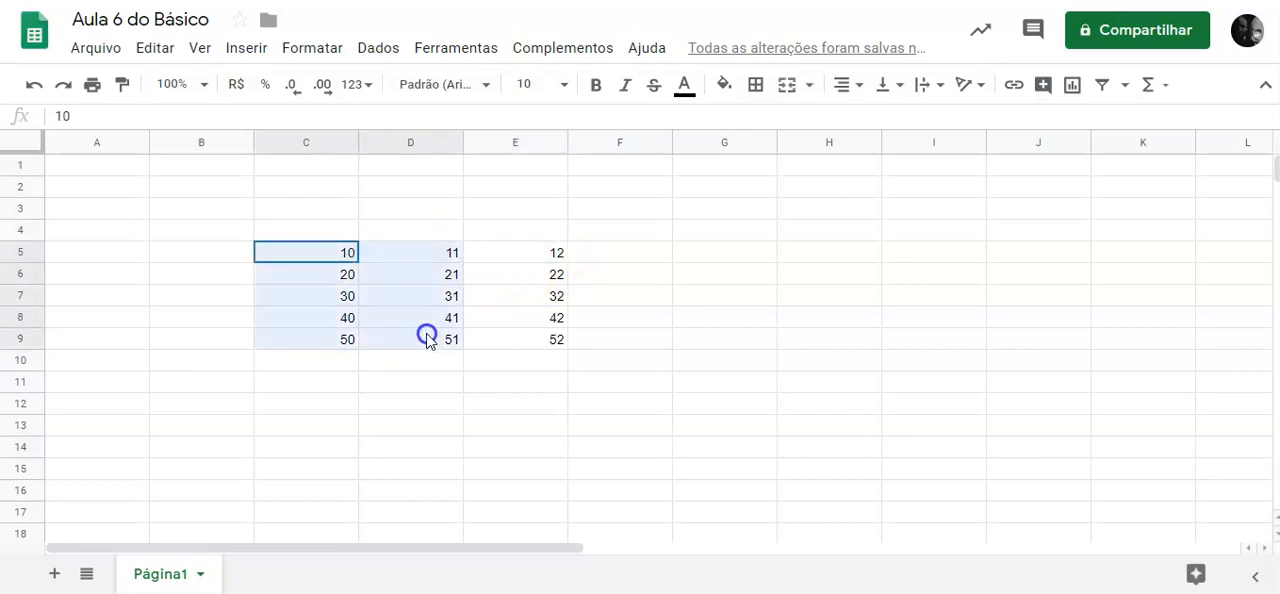
left_click(389, 296)
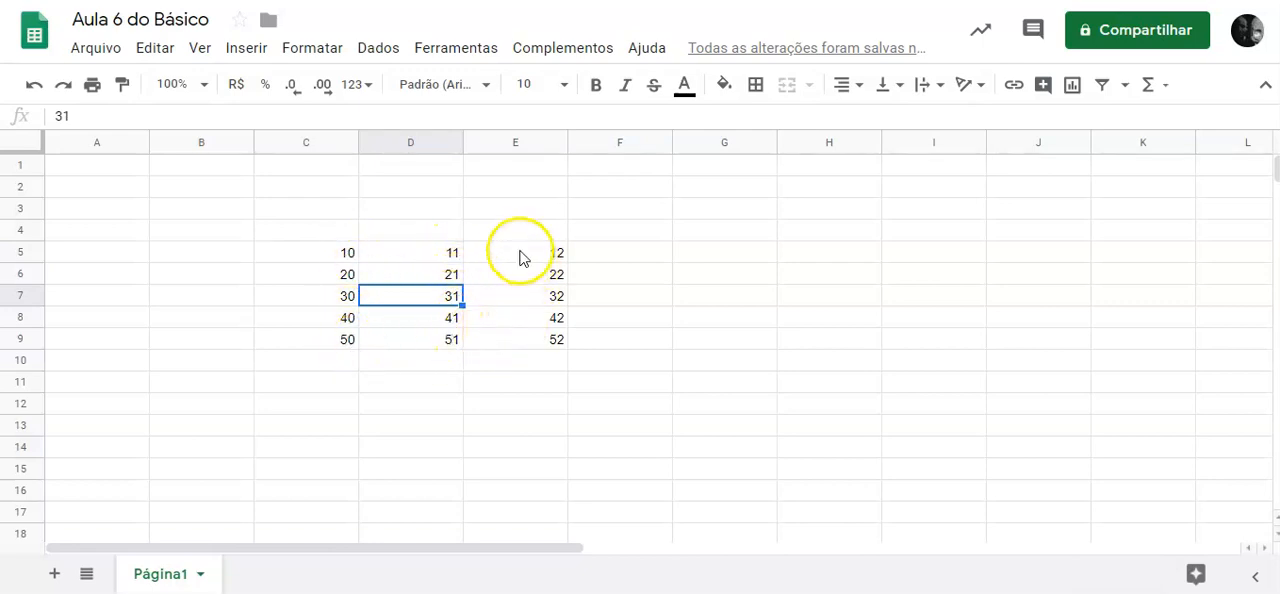
Repeat the incrementing series fill from D5:D9 into E5:E9.
left_click(425, 262)
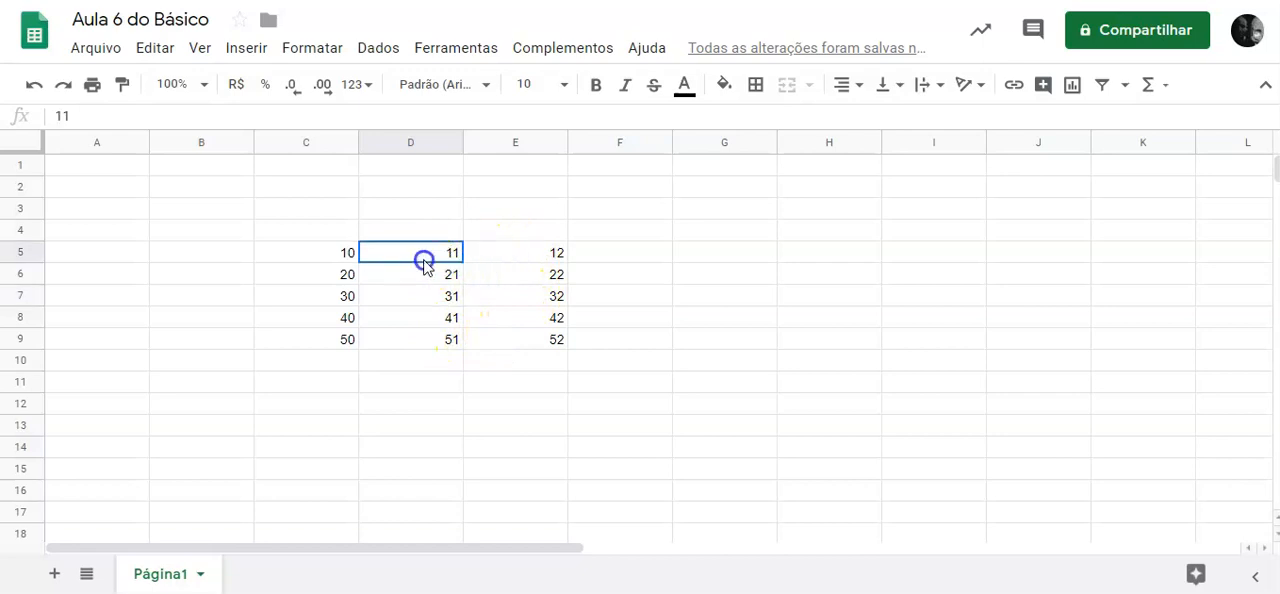
left_click_drag(425, 262, 462, 346)
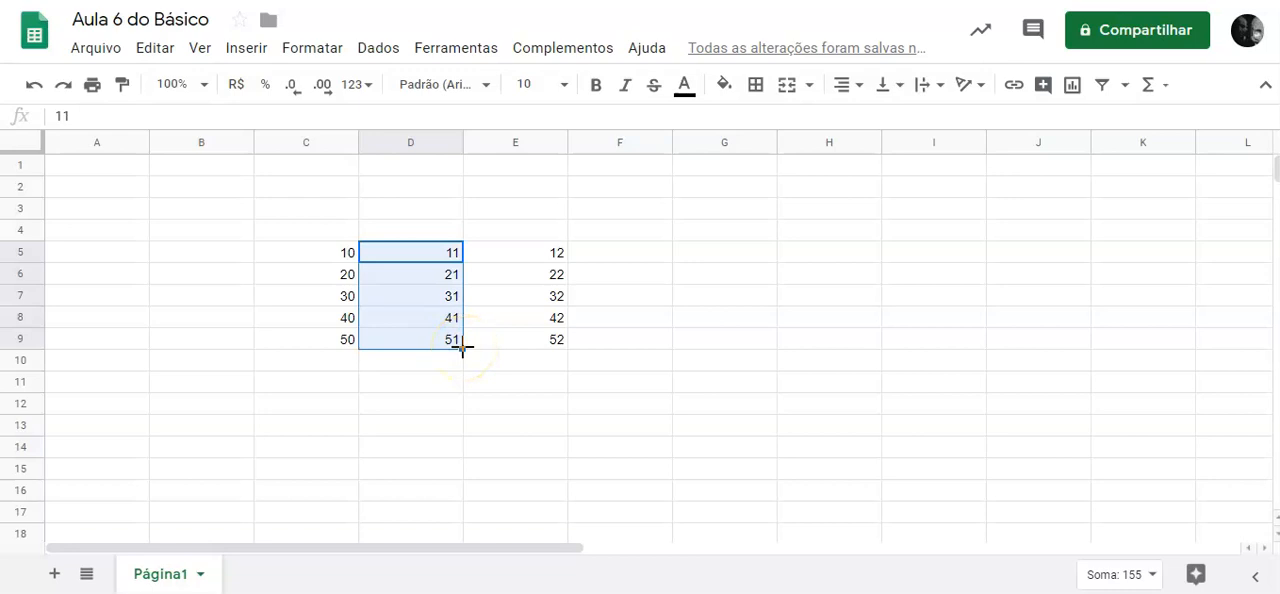
left_click_drag(462, 348, 549, 349)
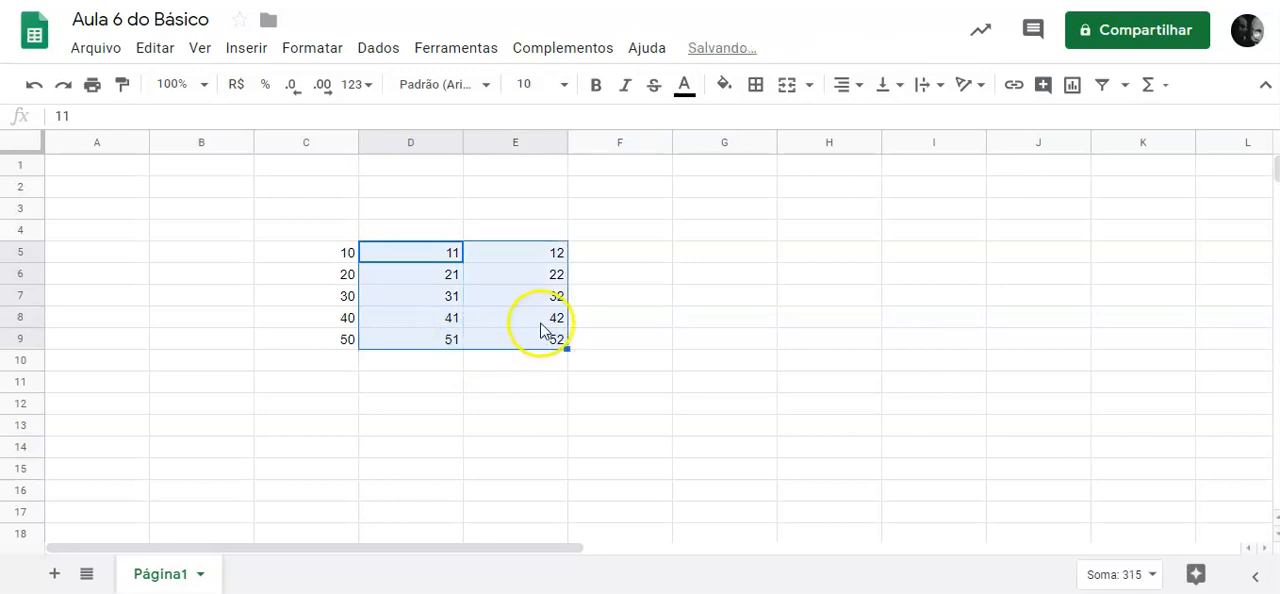
Go through the filled values in cells E5 to E9 one by one, ending on cell C5.
left_click(531, 302)
left_click(531, 257)
left_click(535, 278)
left_click(532, 298)
left_click(538, 316)
left_click(540, 344)
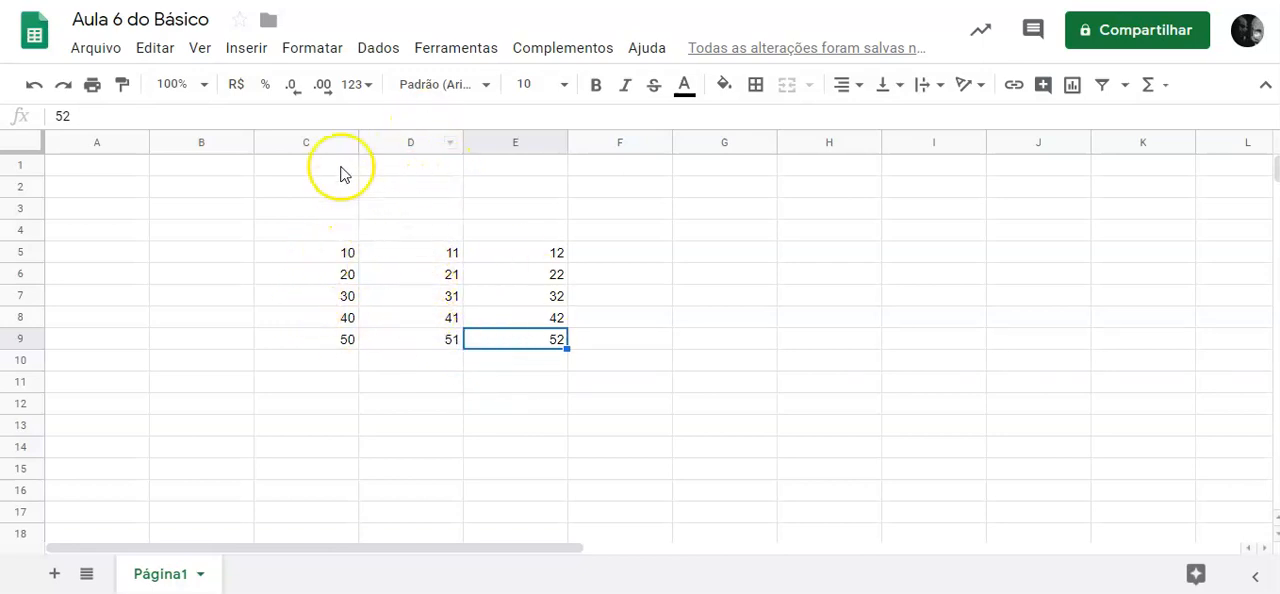
left_click(346, 262)
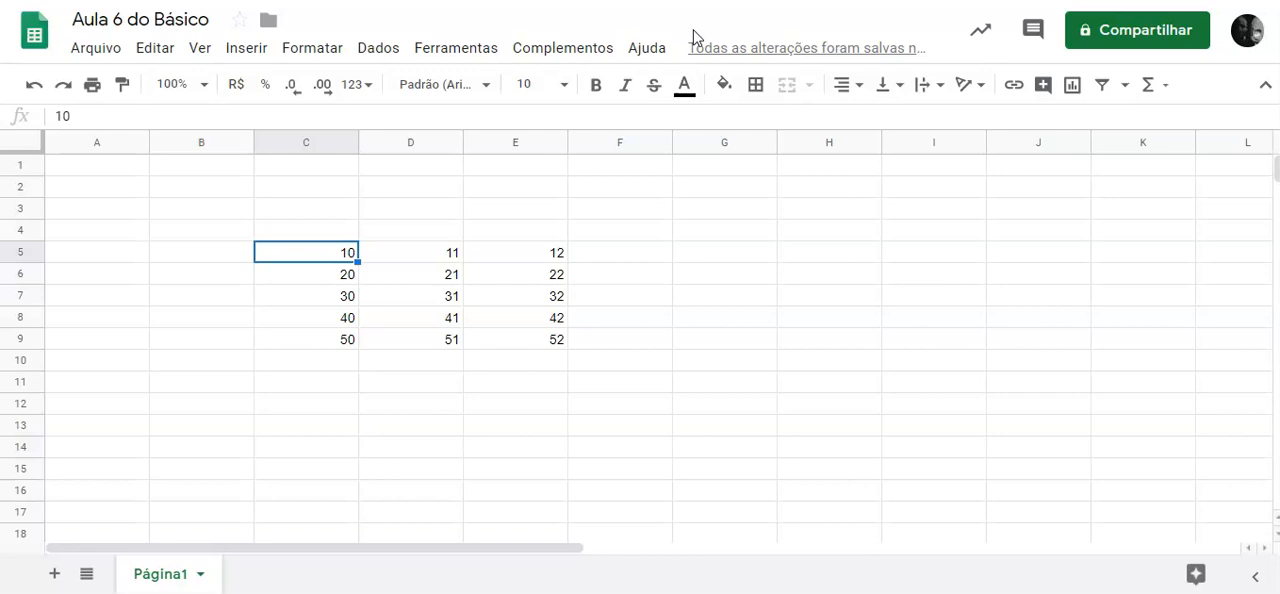
Start a formula in cell G10 with the written reference =c5.
left_click(724, 360)
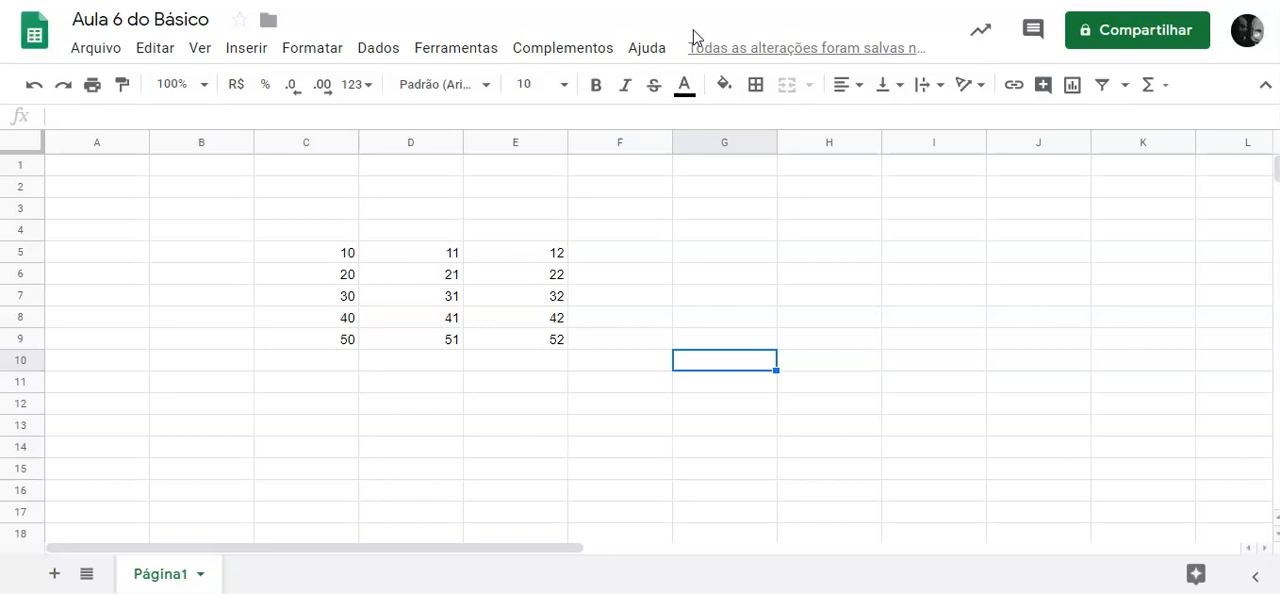
double_click(695, 365)
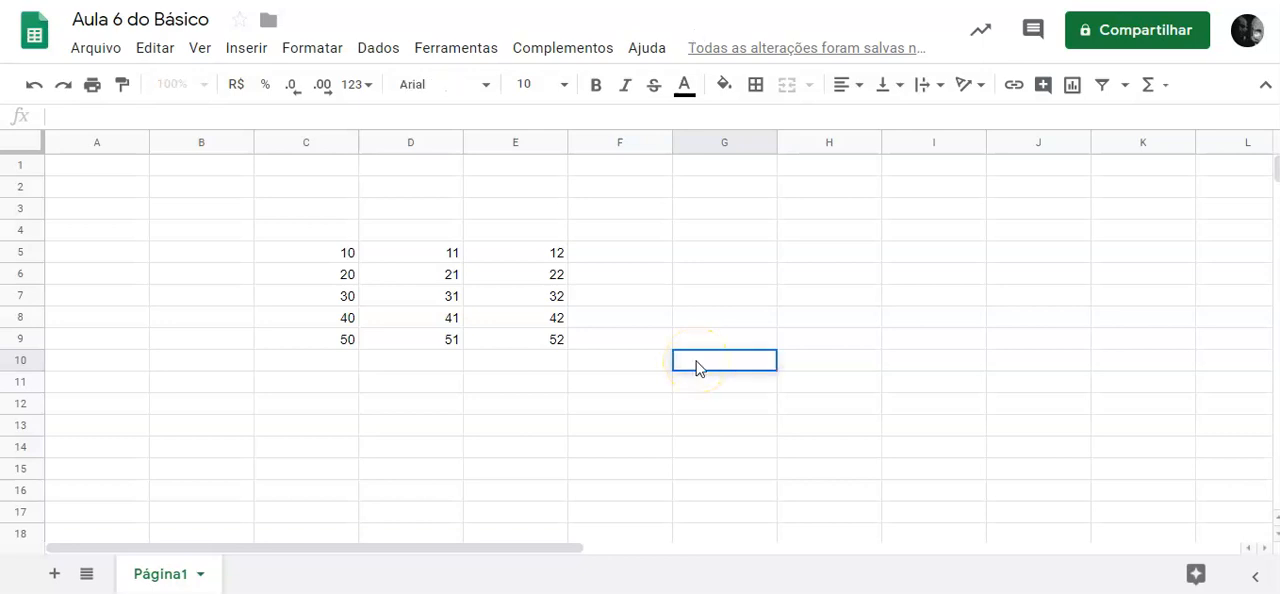
type("=")
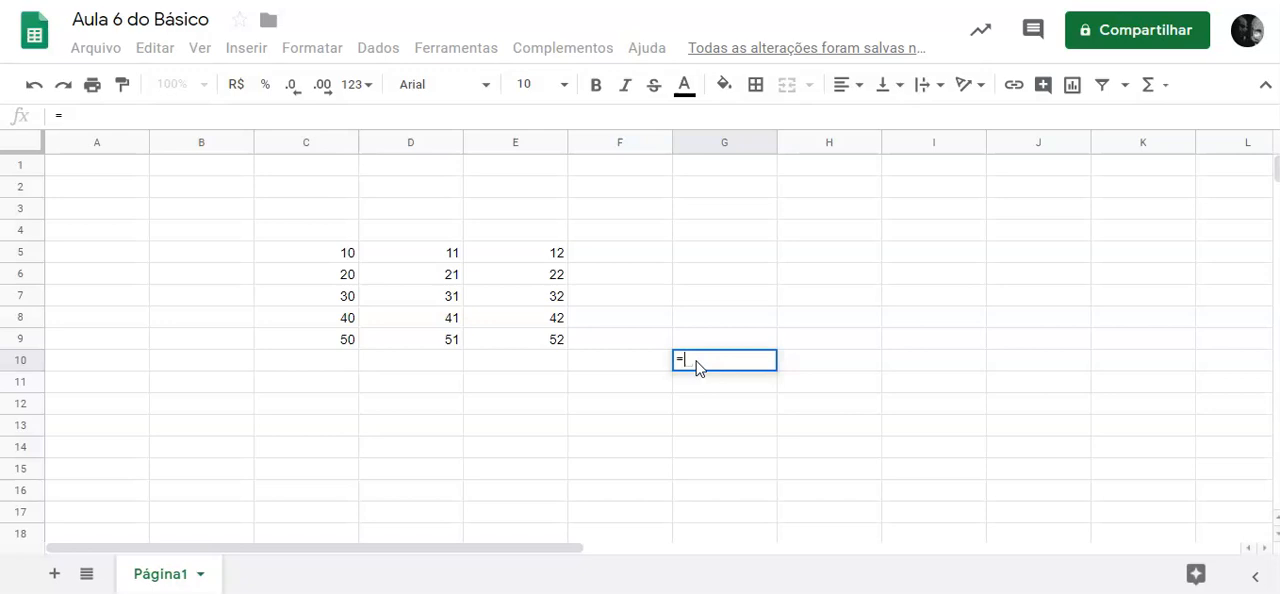
type("c")
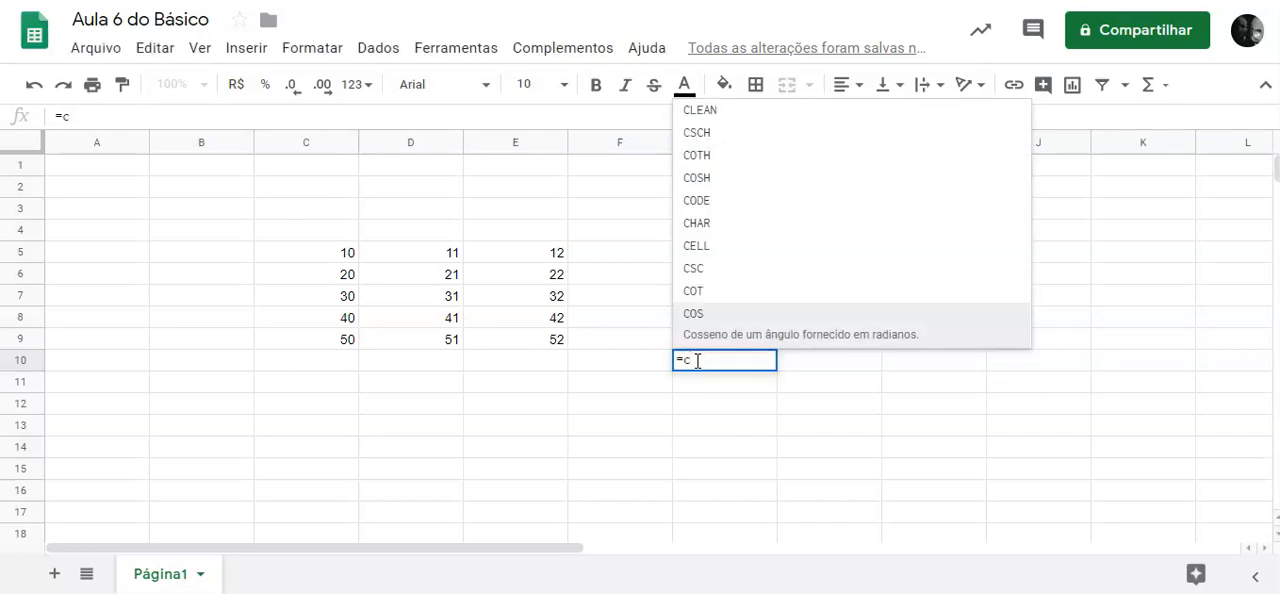
type("4")
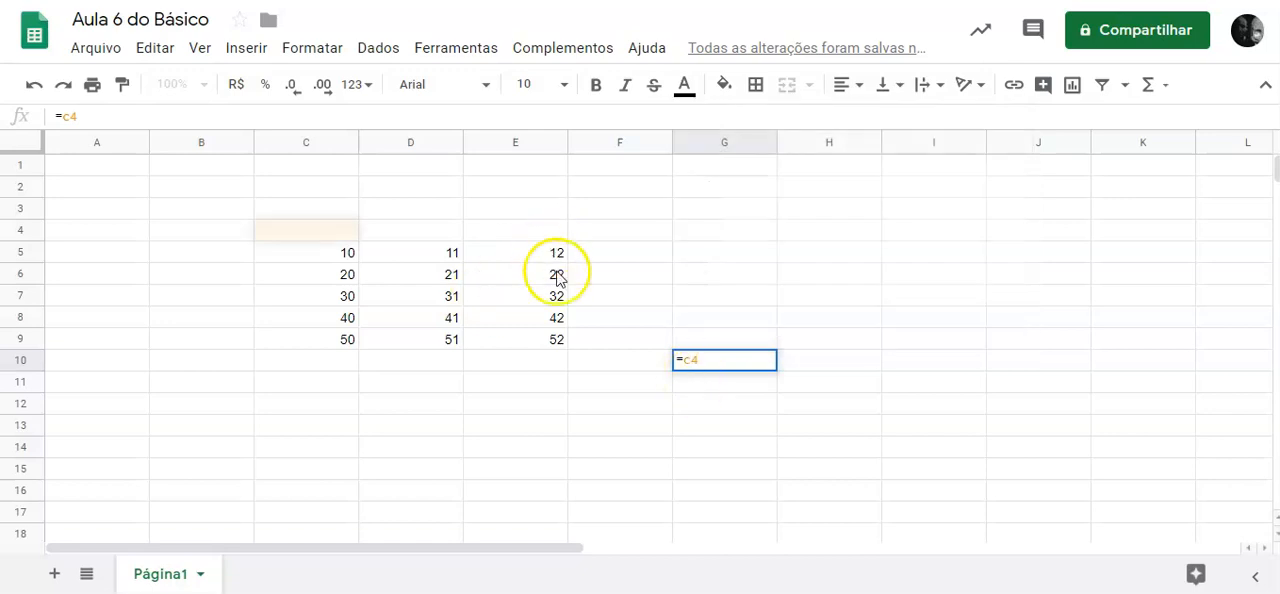
key("BackSpace")
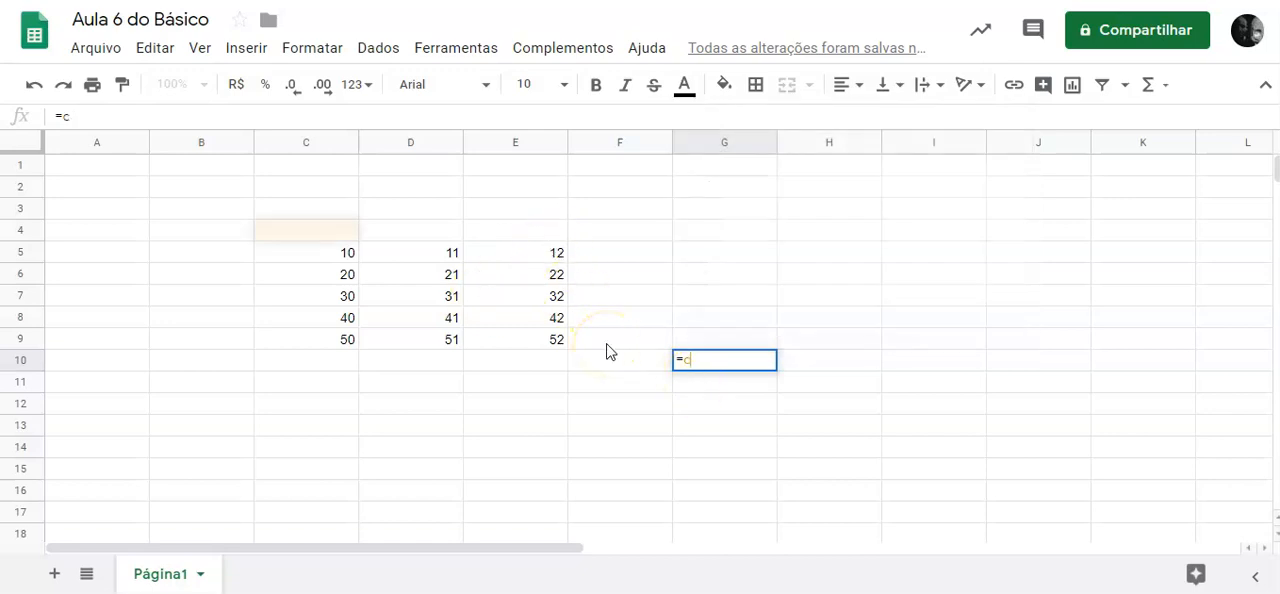
type("5")
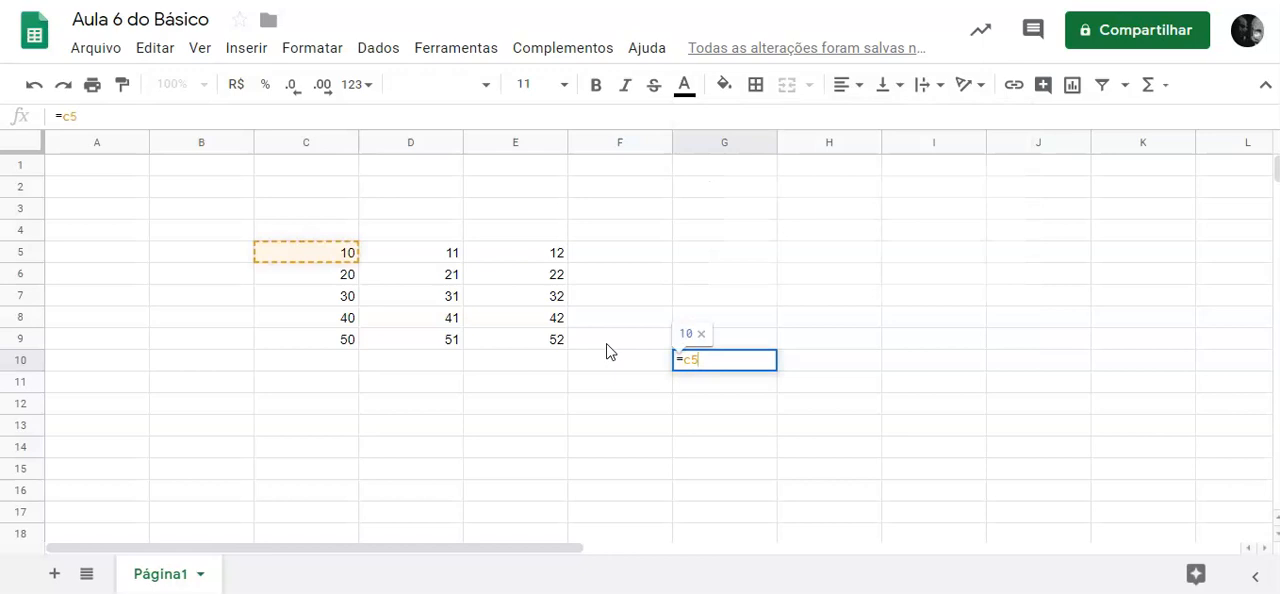
left_click(648, 366)
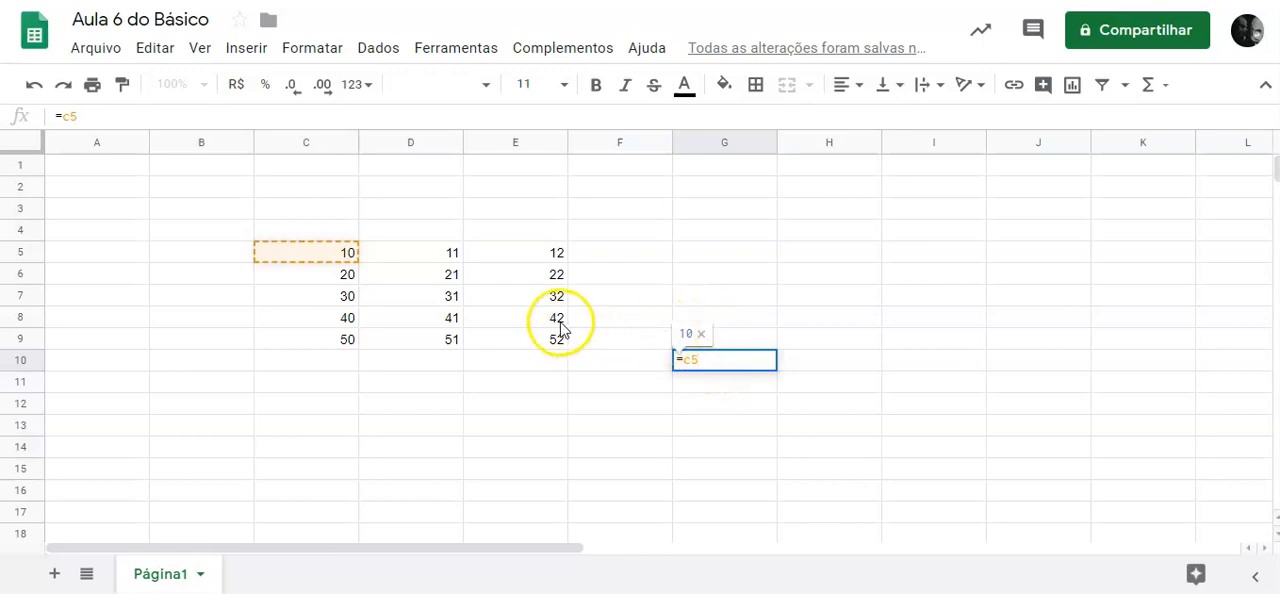
Replace the written reference in G10 by picking cell C5 in the sheet, and enter the formula =C5.
key("BackSpace")
key("BackSpace")
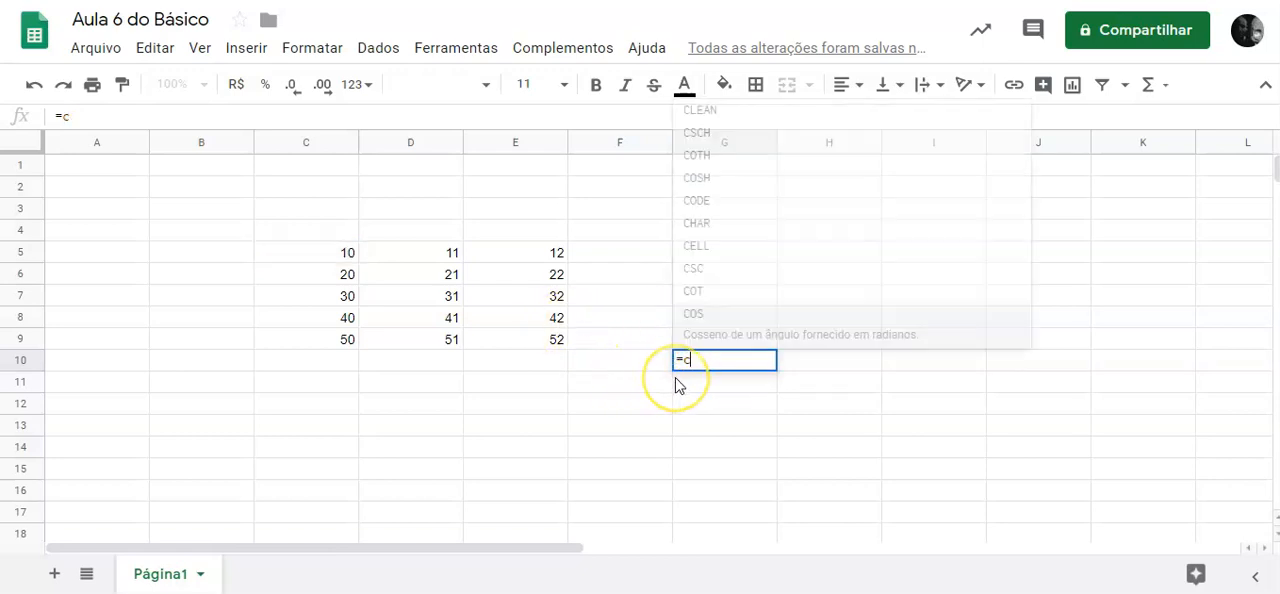
left_click(328, 256)
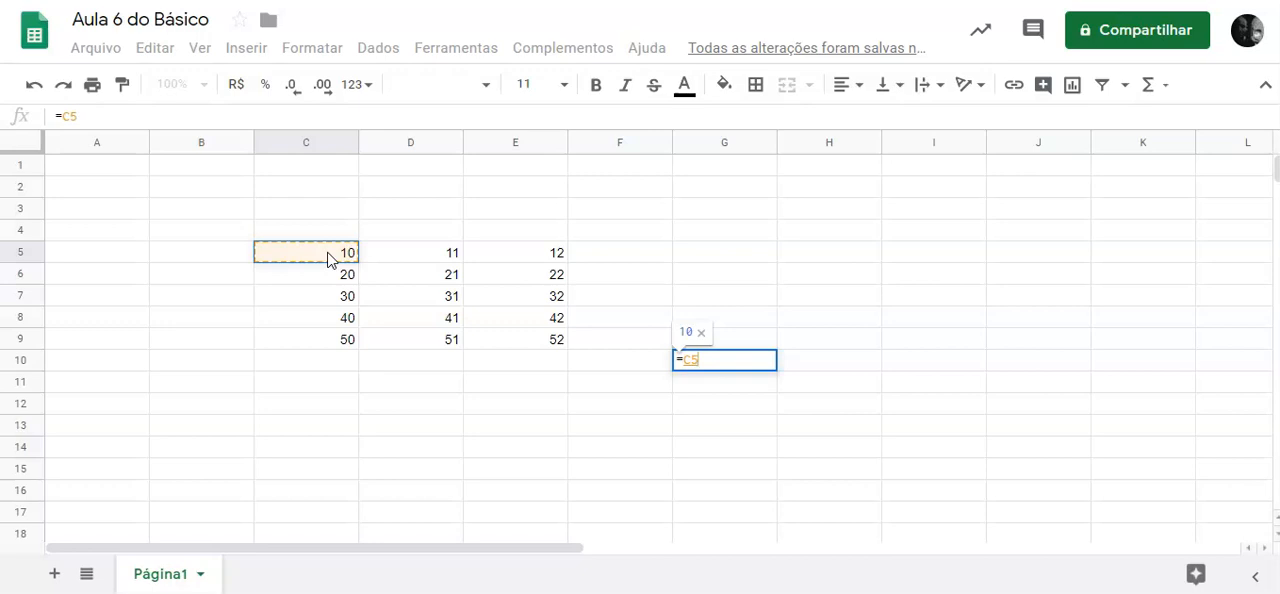
key("Return")
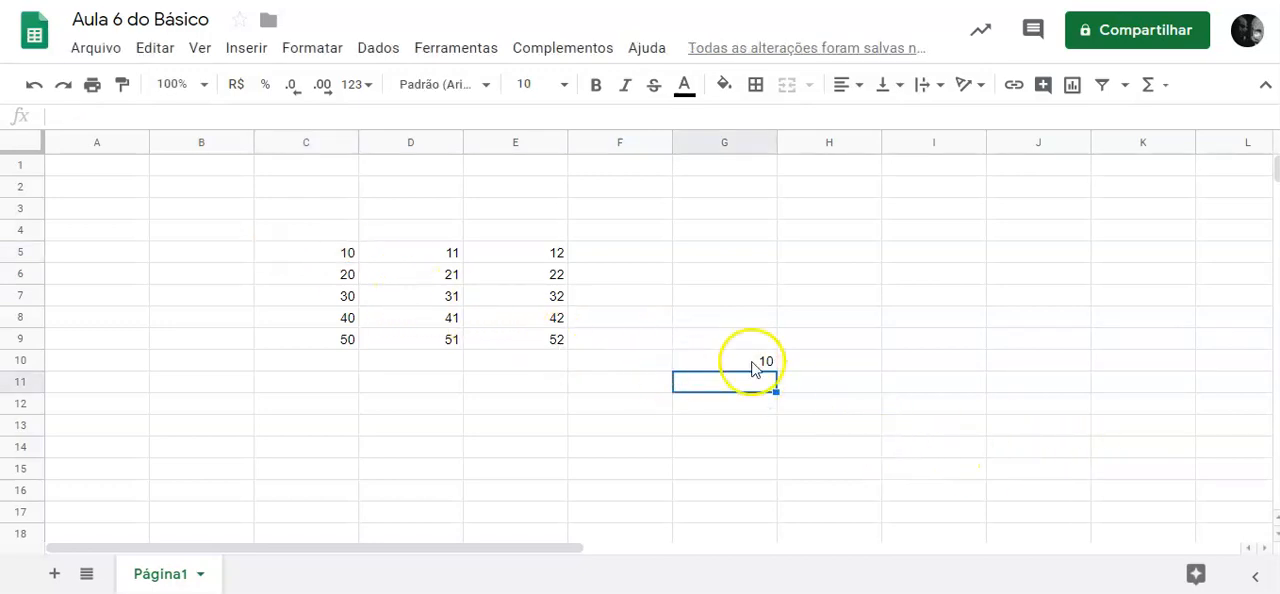
Compare the formula in G10 with its source cell C5 and set C5 to 99.
left_click(745, 361)
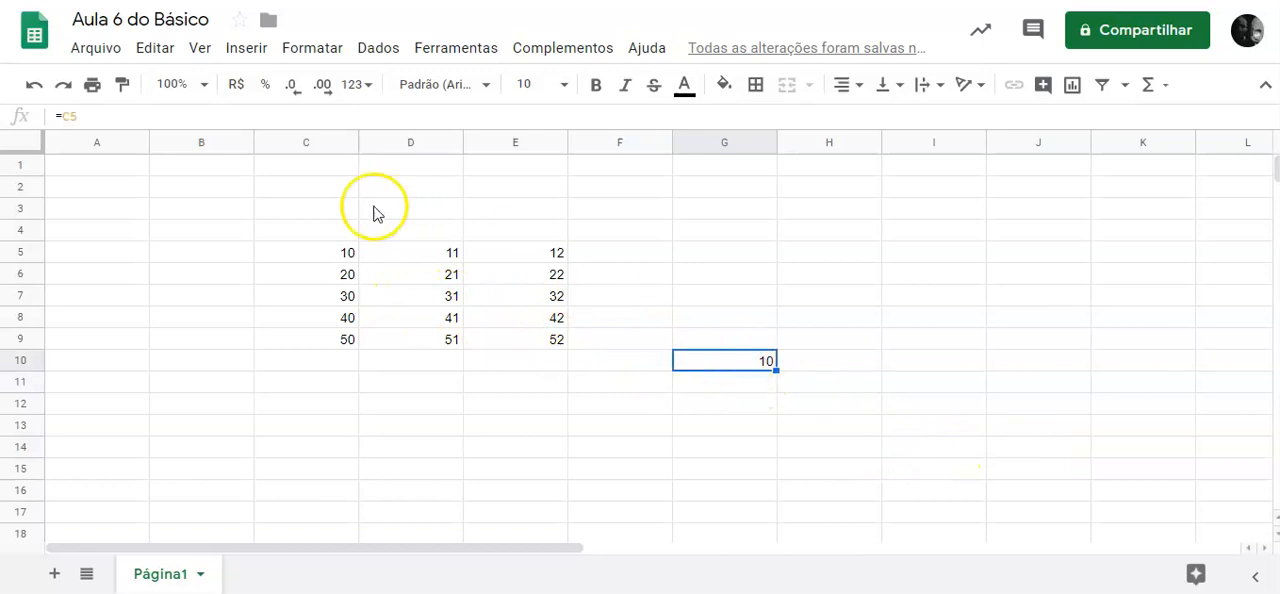
left_click(318, 252)
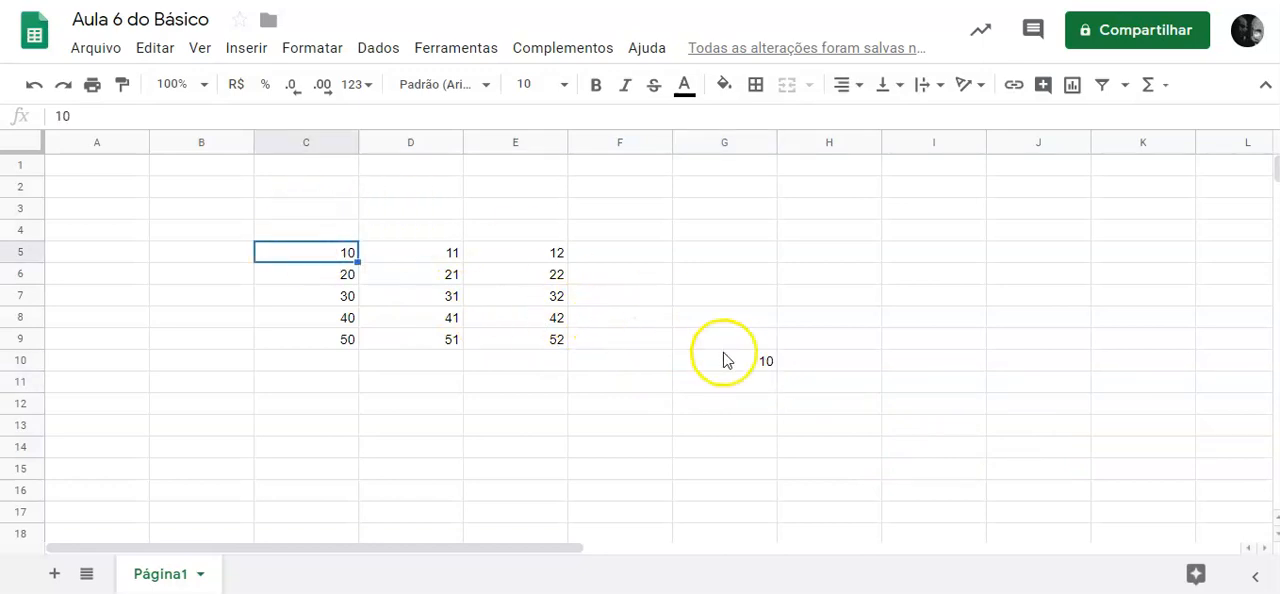
left_click(742, 361)
left_click(323, 257)
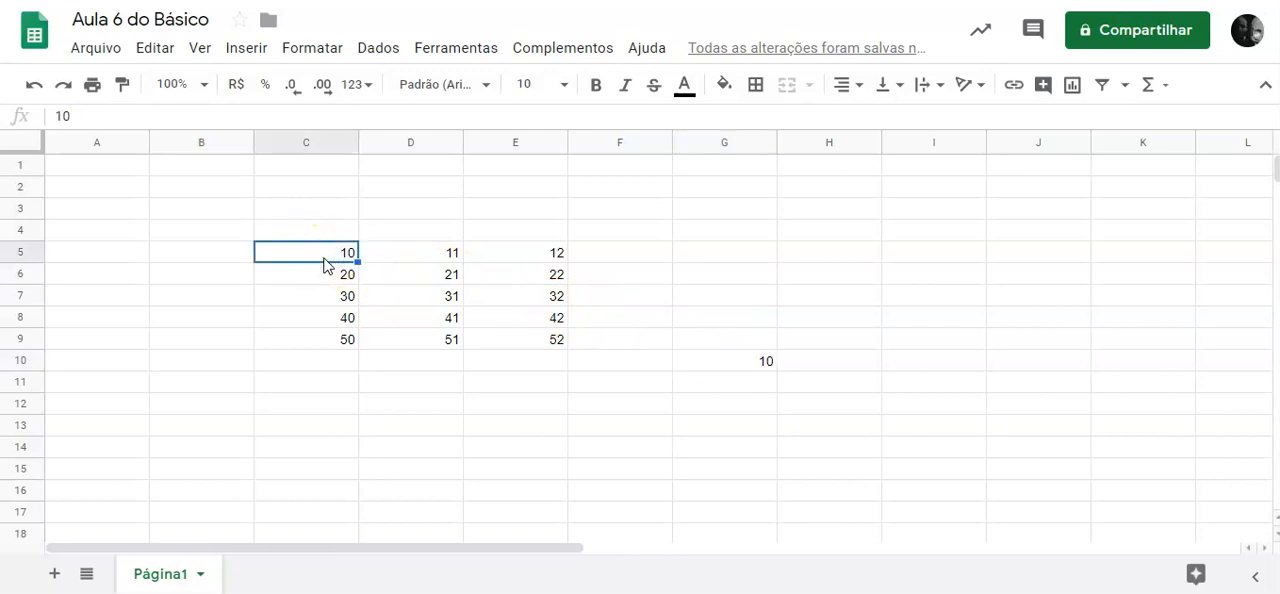
type("99")
key("Return")
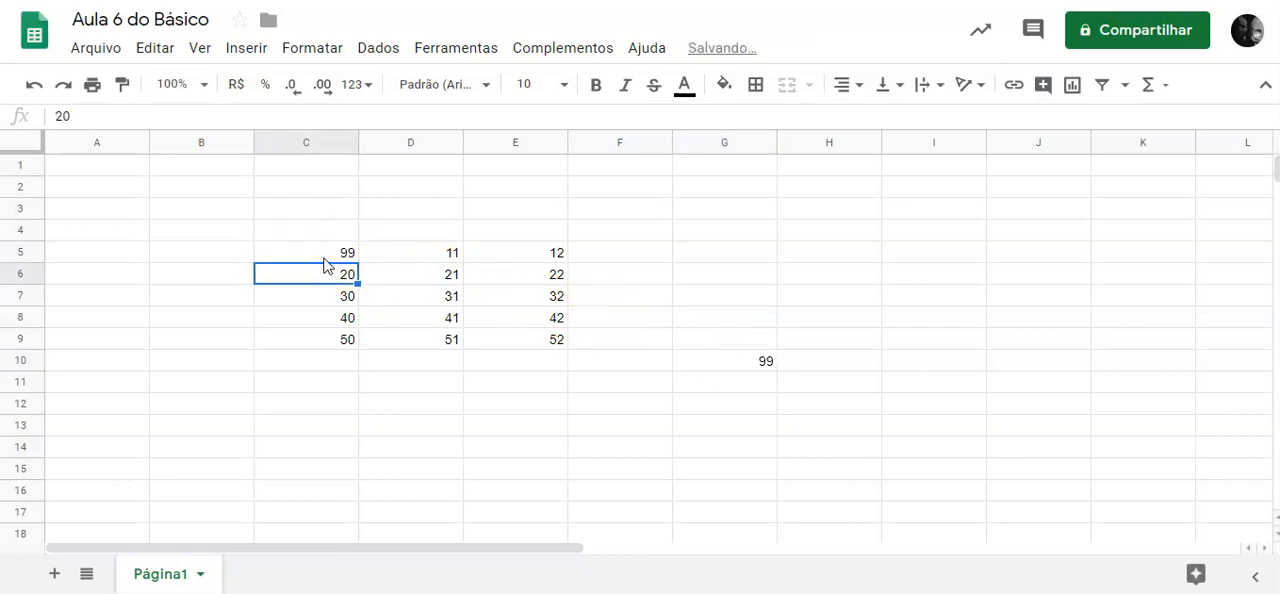
Check the linked cell G10 and set C5 back to 10.
left_click(751, 365)
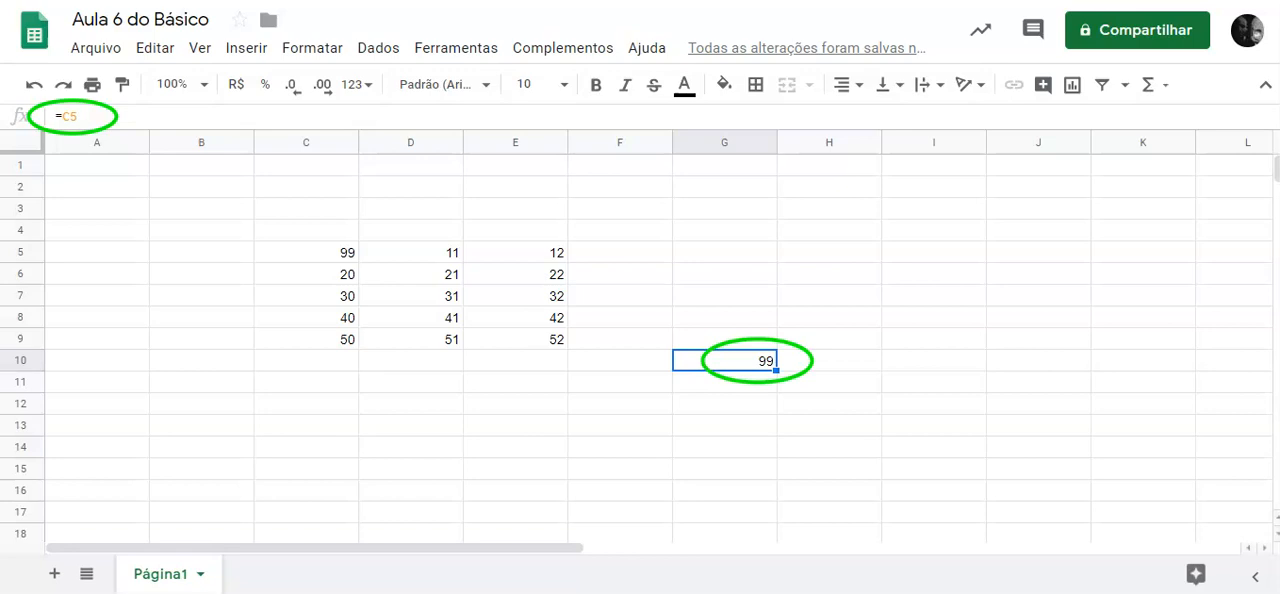
left_click(330, 257)
type("10")
key("Return")
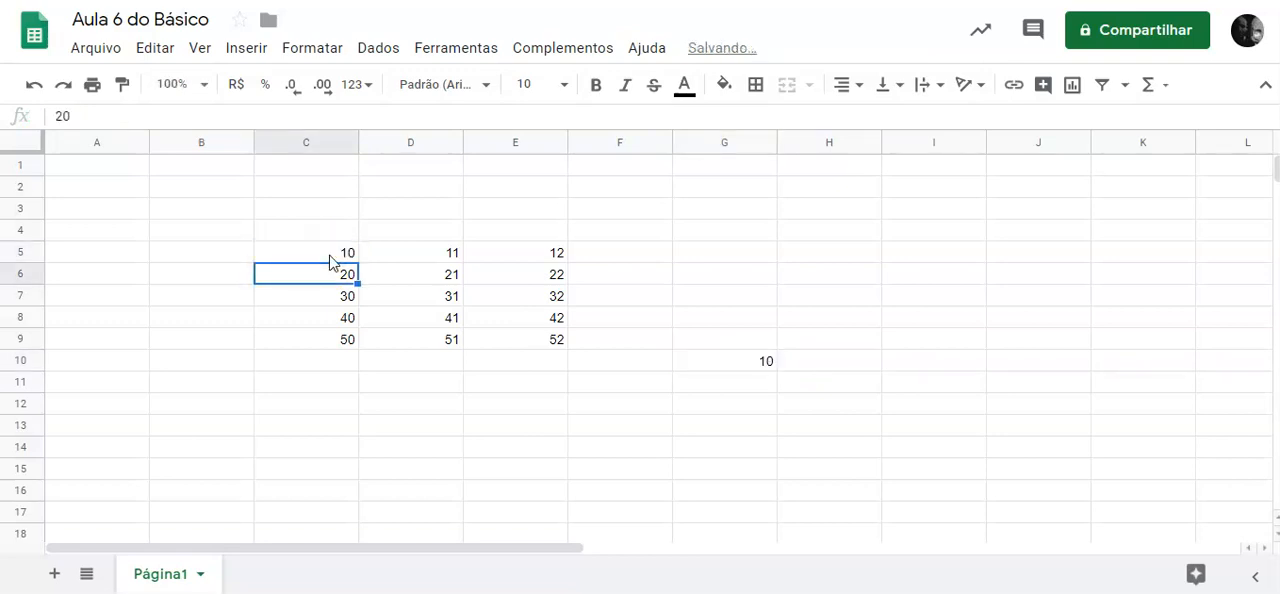
Select cell G10, followed by the ranges G10:G14 and G10:I14.
left_click(738, 369)
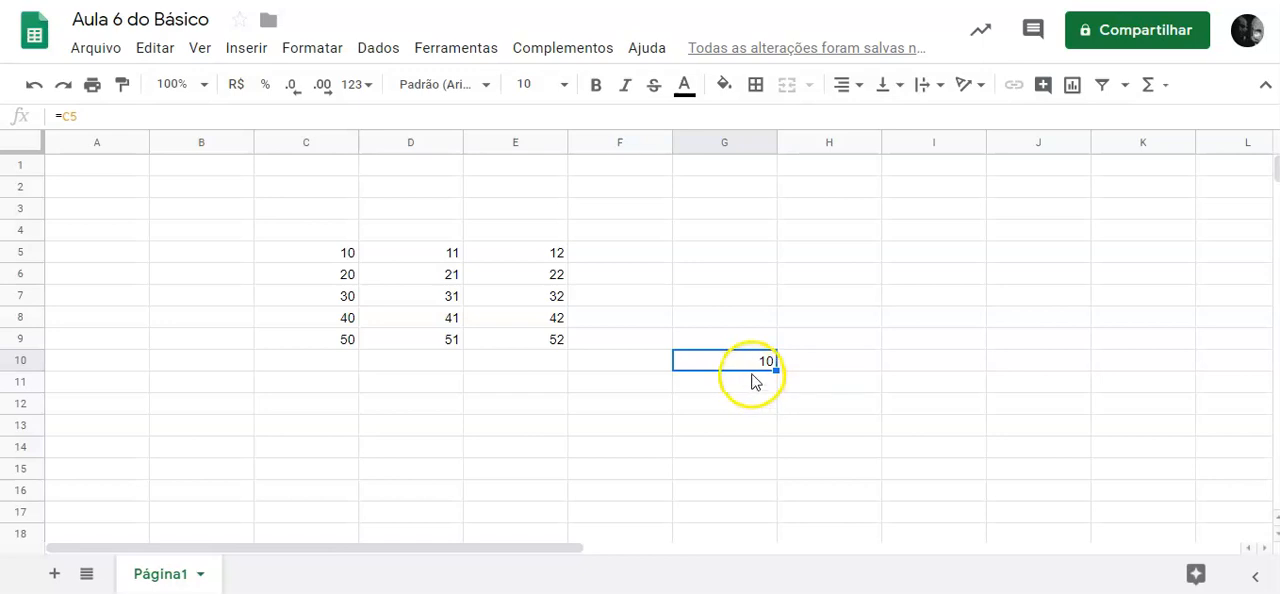
left_click_drag(733, 365, 748, 457)
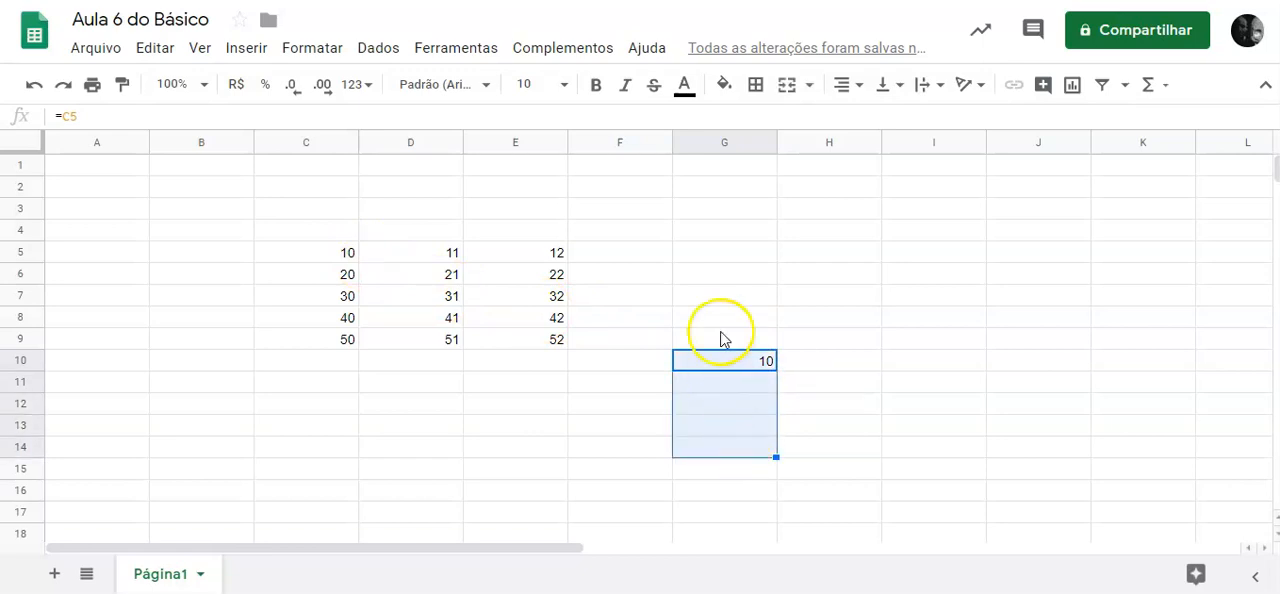
left_click_drag(727, 369, 932, 455)
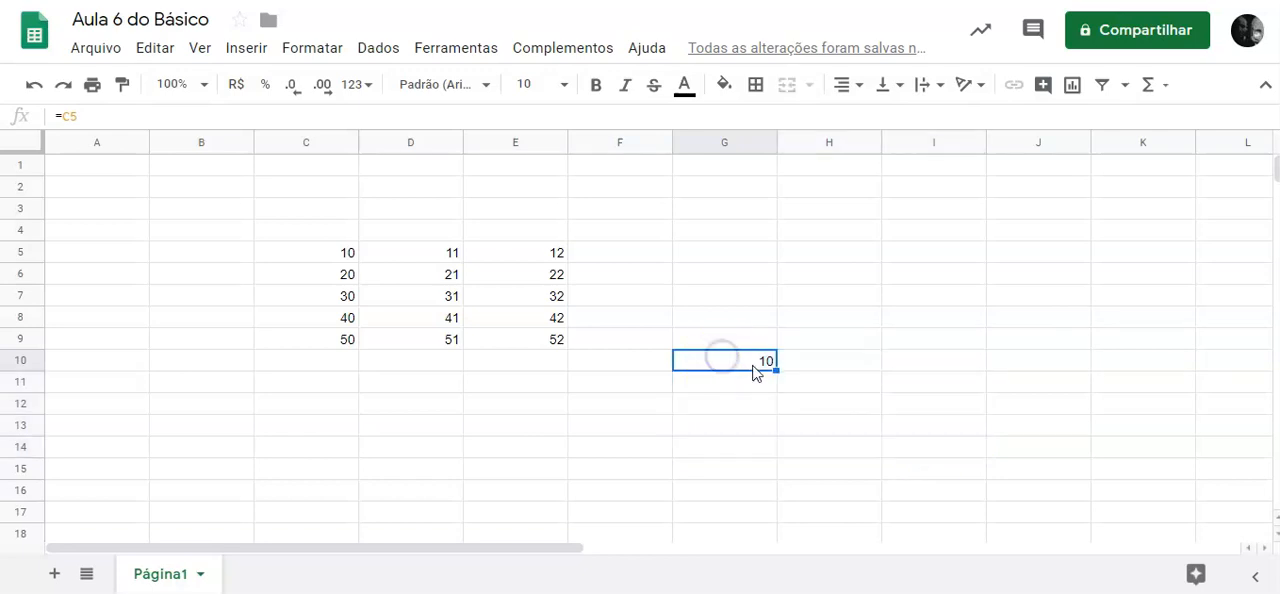
Fill the formula of cell G10 down through G14.
left_click_drag(775, 370, 779, 371)
left_click(741, 361)
left_click(780, 372)
left_click_drag(779, 372, 778, 457)
left_click_drag(778, 457, 778, 457)
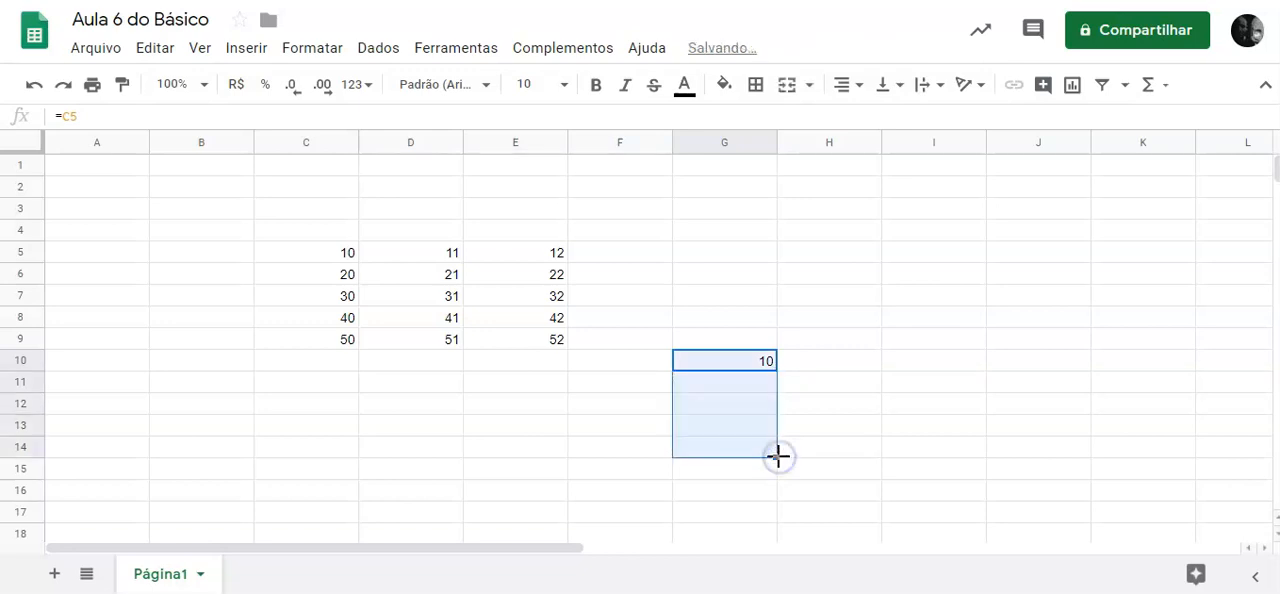
Inspect the formulas in G11, G12 and G13, and highlight the whole formula =C5 of cell G10.
left_click(740, 383)
left_click(751, 403)
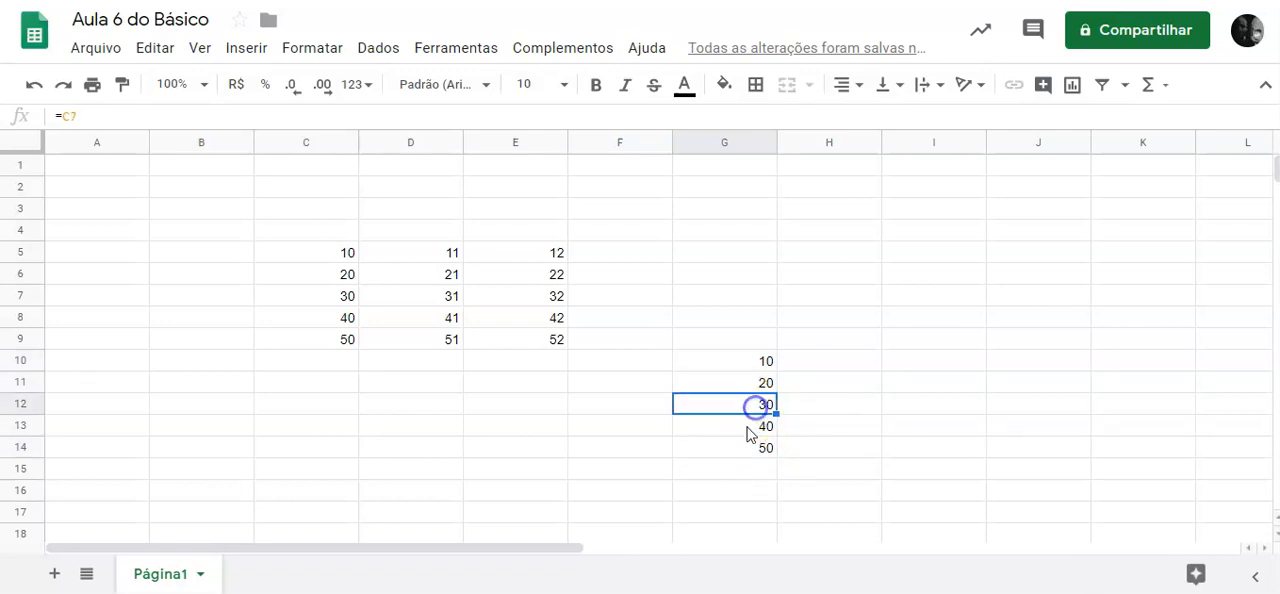
double_click(747, 427)
left_click(750, 363)
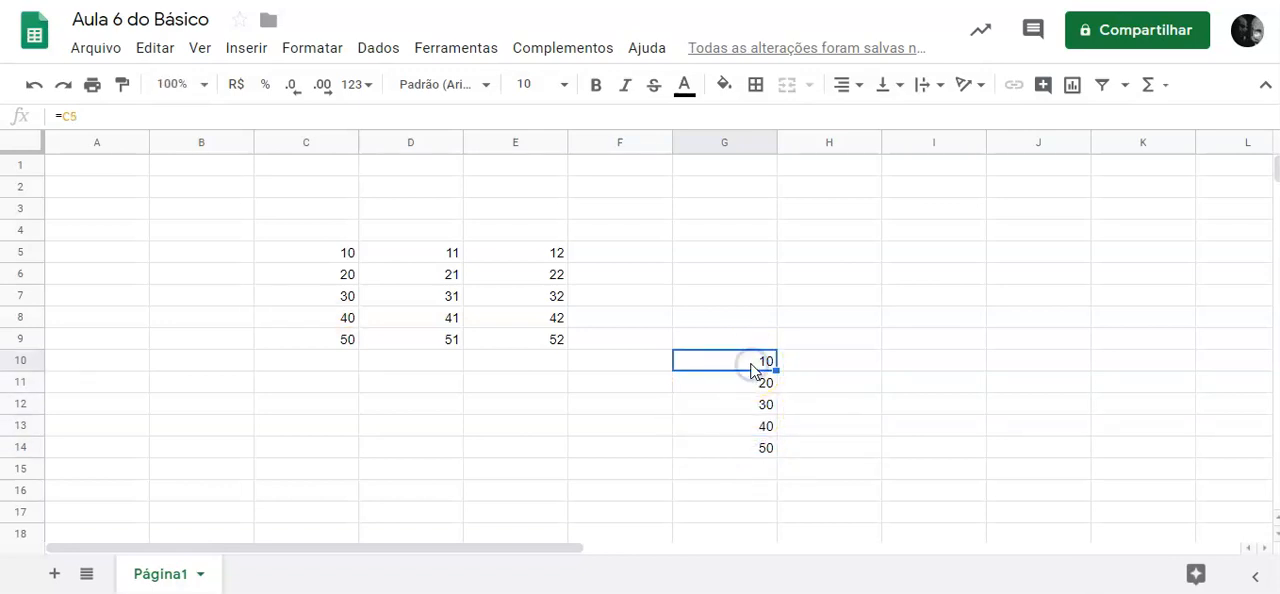
left_click(90, 118)
left_click_drag(105, 116, 34, 114)
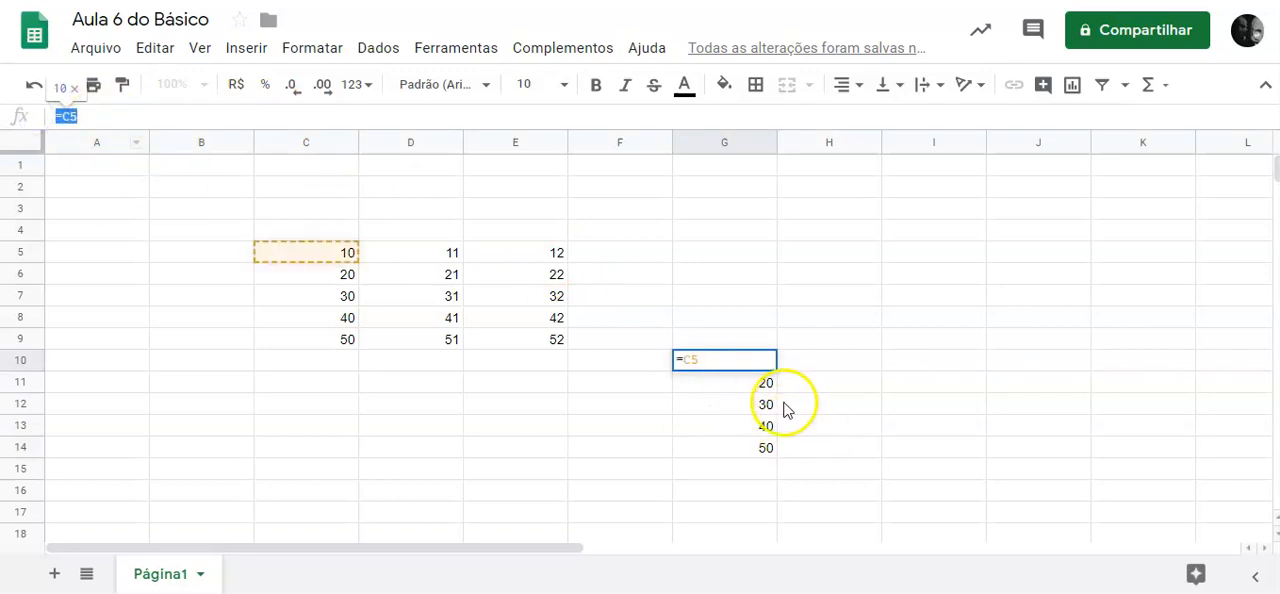
Inspect the formulas in cells G11 through G14 one by one, ending with the whole formula of G14 highlighted.
left_click(749, 381)
double_click(752, 385)
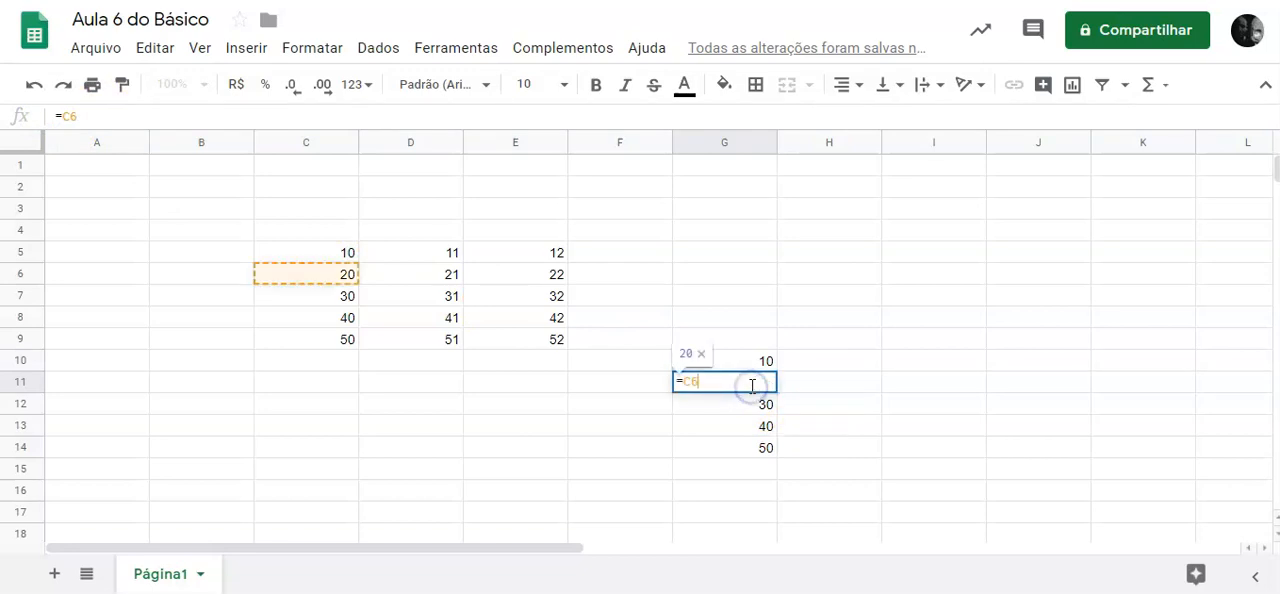
triple_click(752, 403)
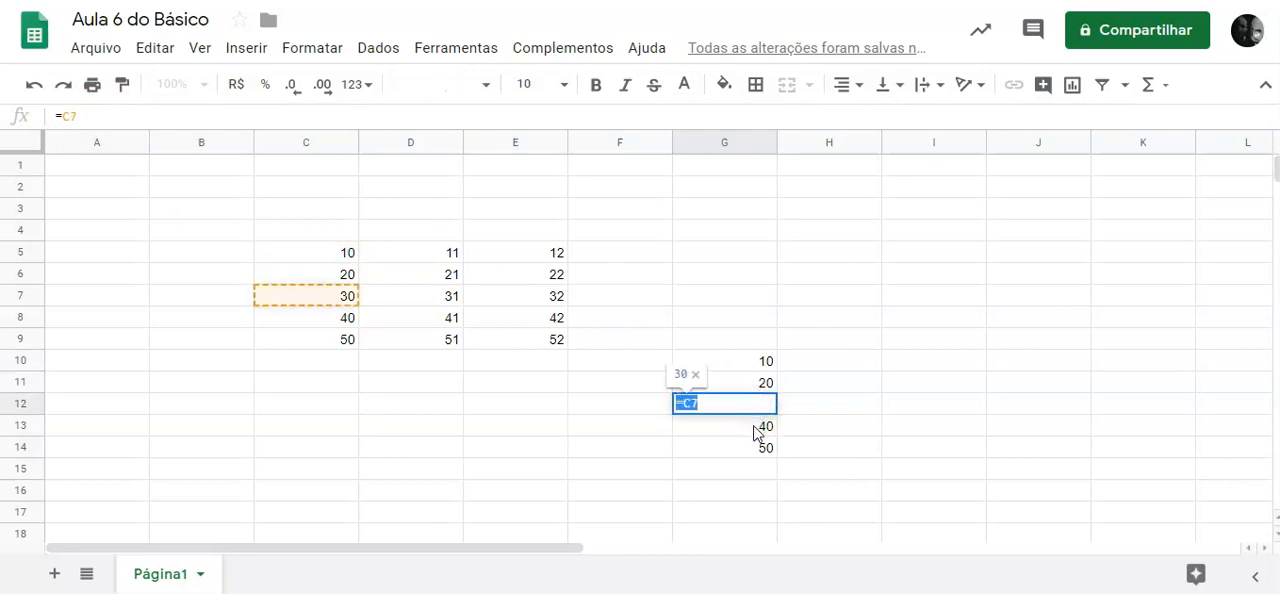
left_click(754, 427)
double_click(755, 426)
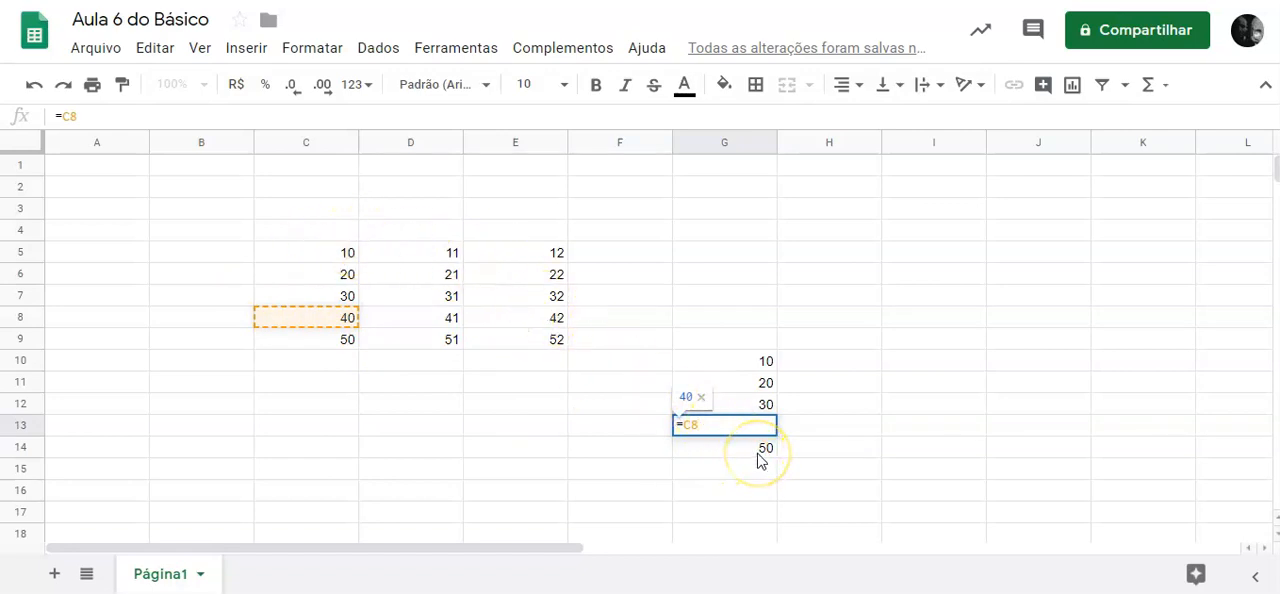
key("Return")
type("=C9")
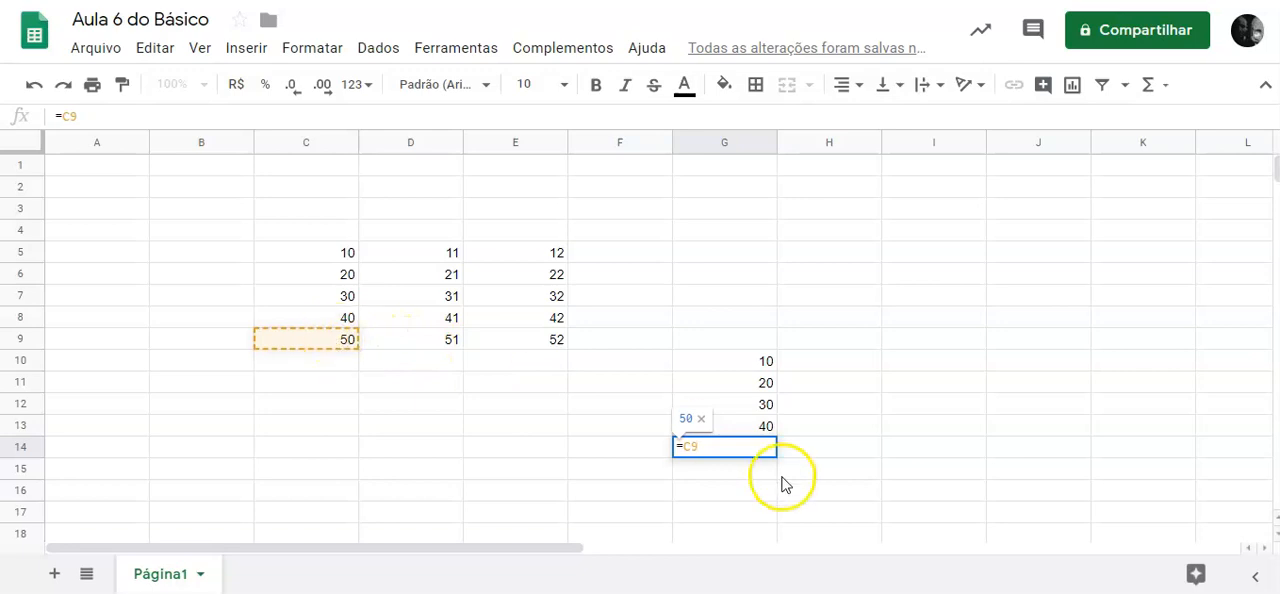
left_click_drag(706, 446, 673, 448)
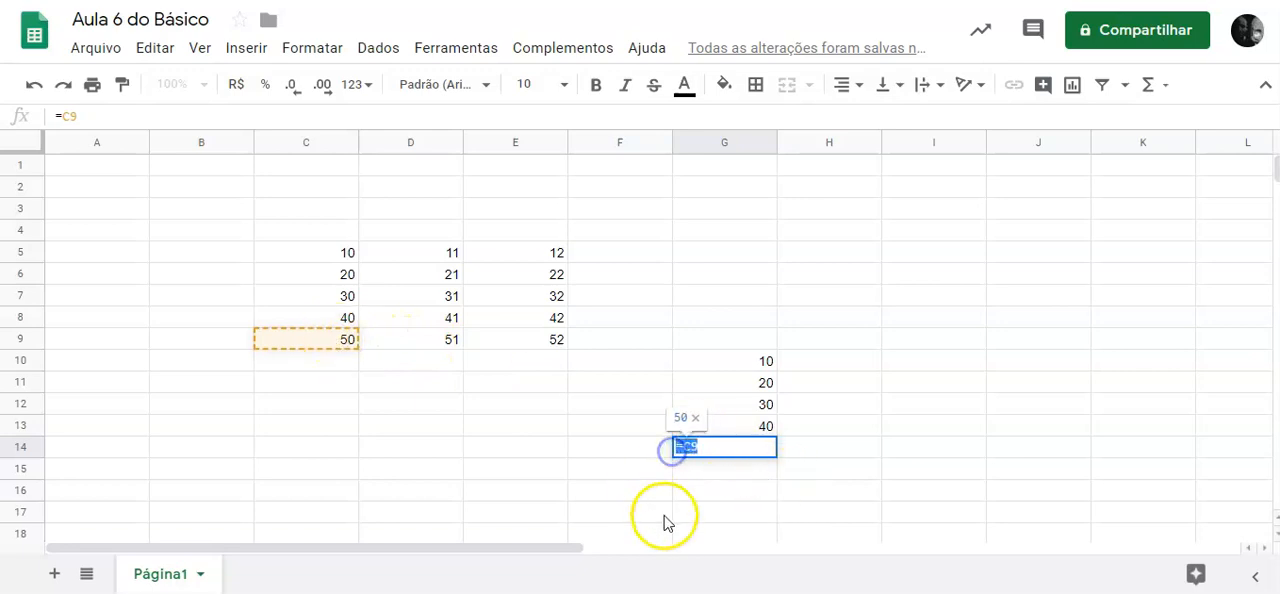
left_click(720, 466)
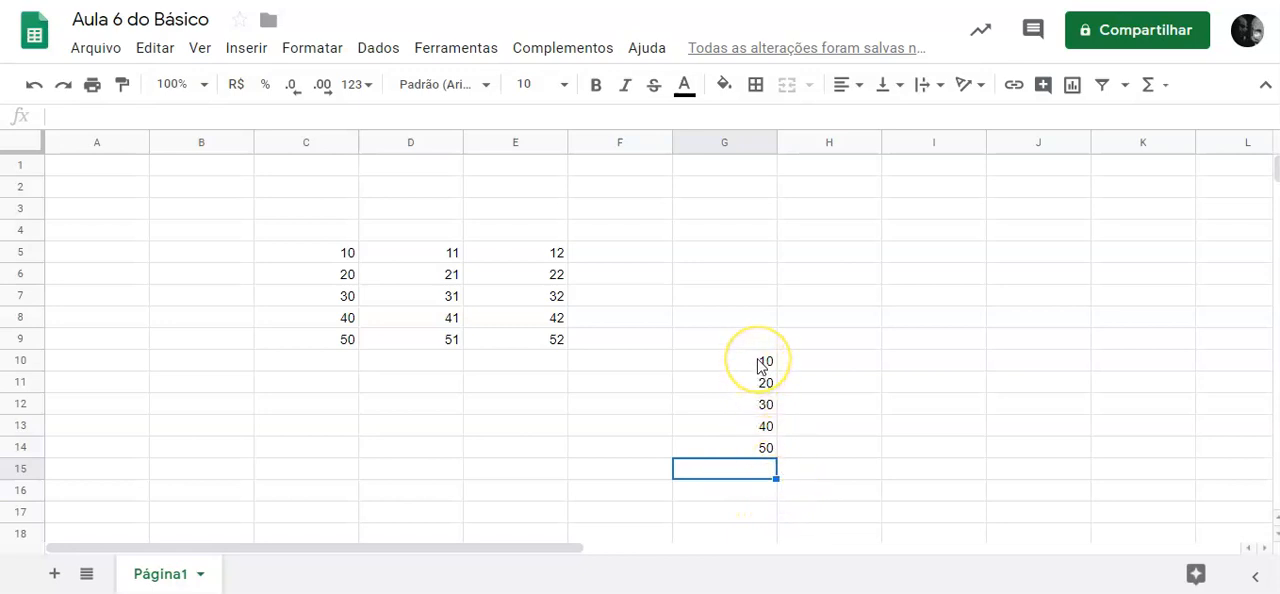
Fill the formulas of G10:G14 across to column I, covering the range G10:I14.
left_click_drag(762, 366, 770, 465)
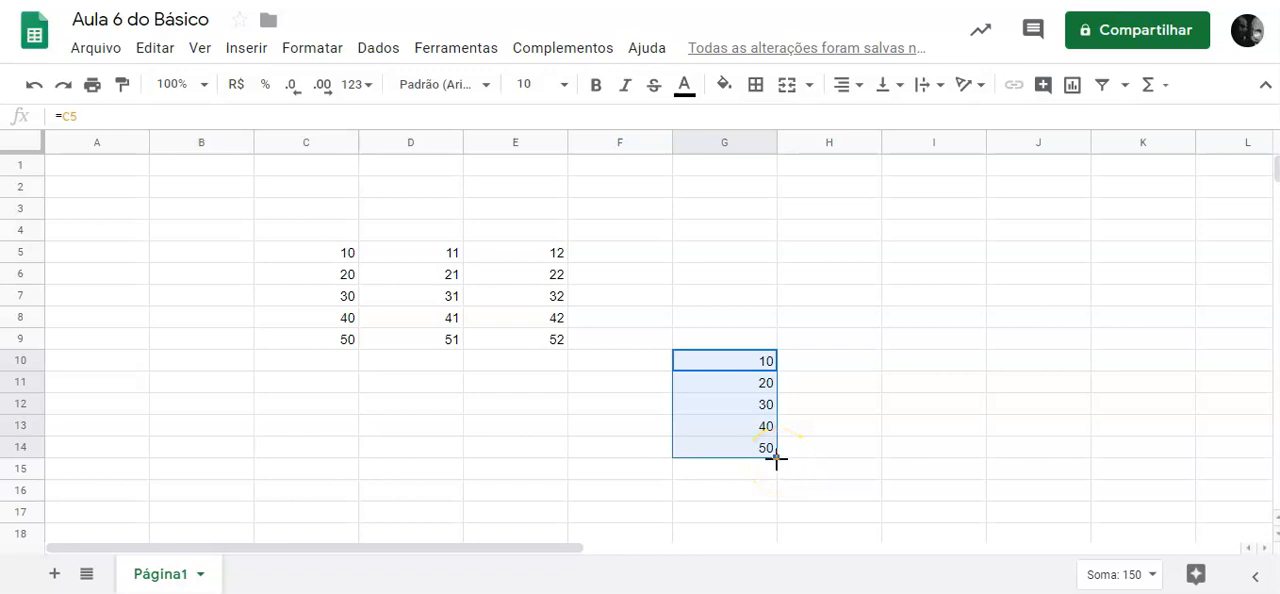
left_click_drag(776, 459, 777, 460)
left_click(738, 386)
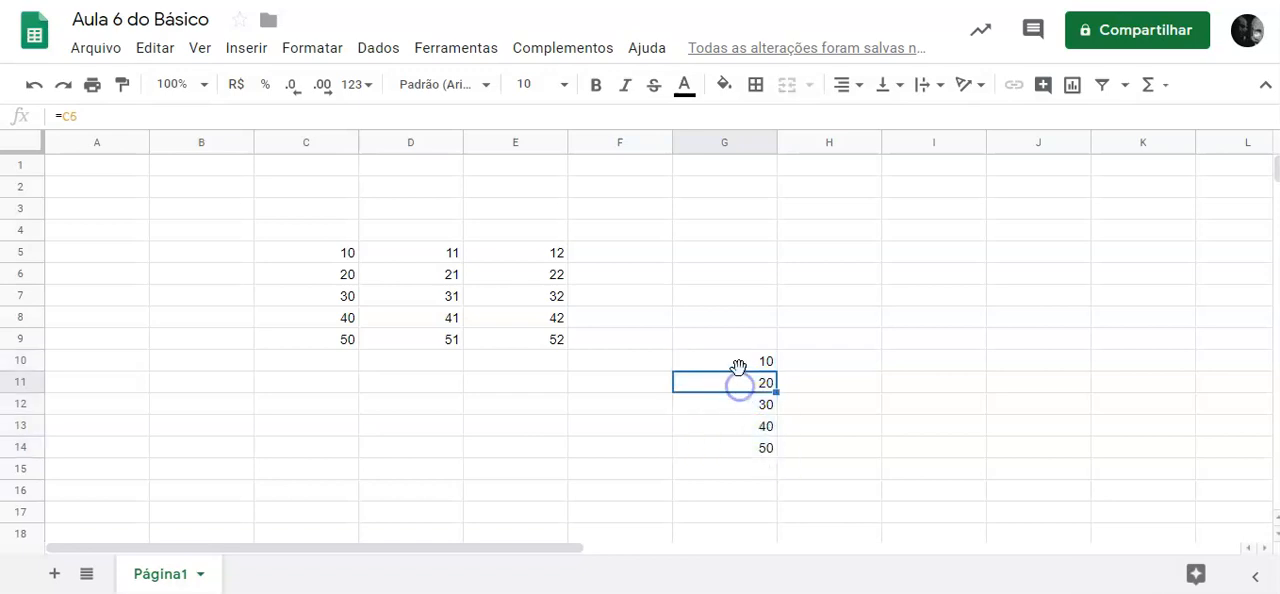
left_click_drag(742, 364, 944, 448)
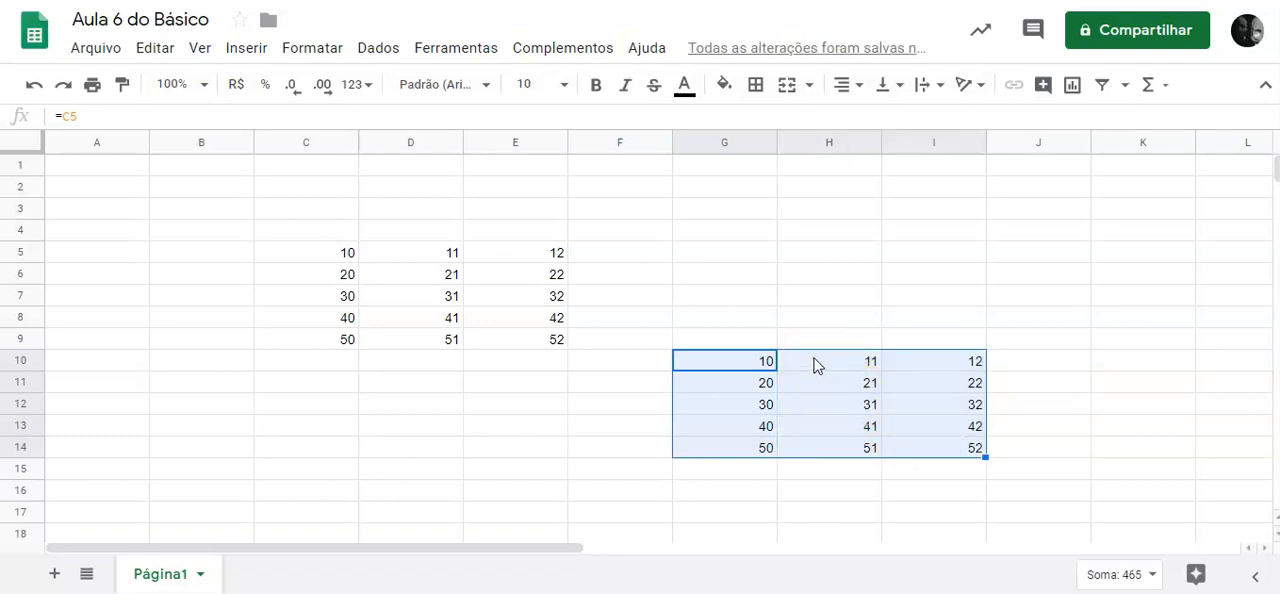
Compare the formulas in the first row of the copied table, in cells G10, H10 and I10.
left_click(814, 366)
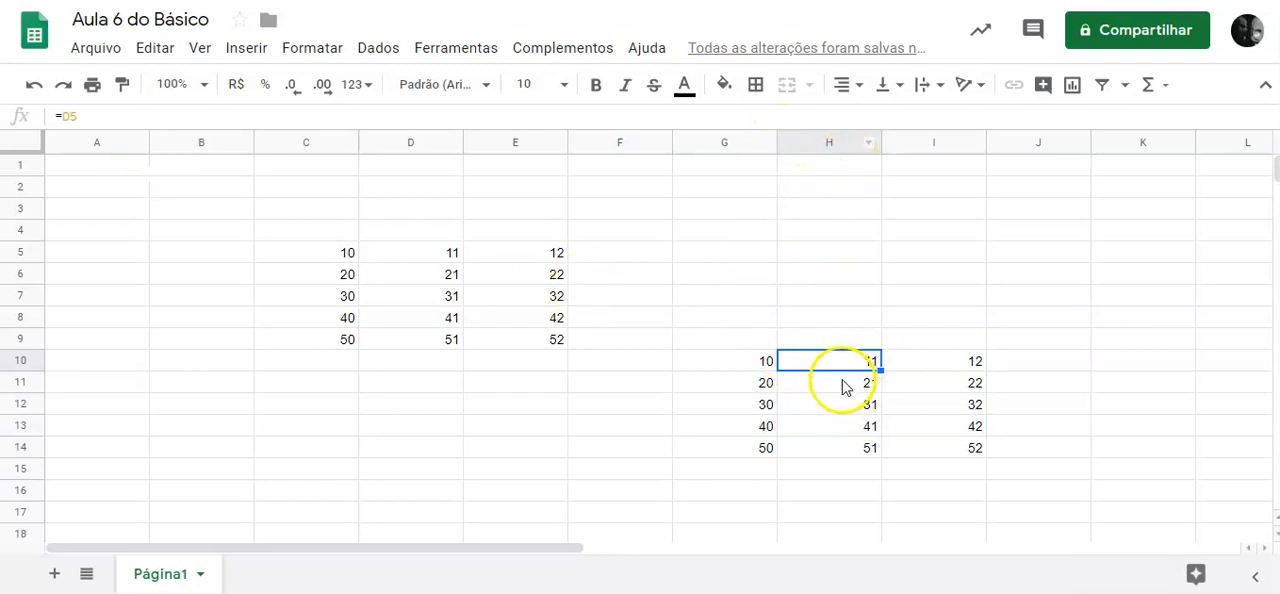
double_click(836, 360)
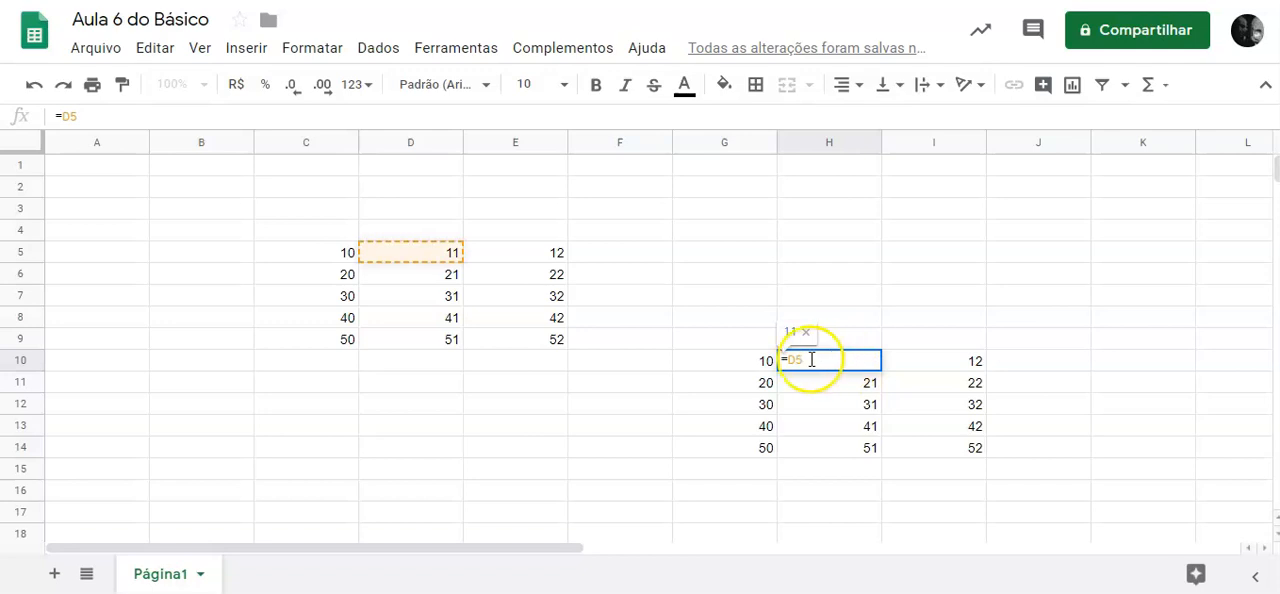
triple_click(729, 360)
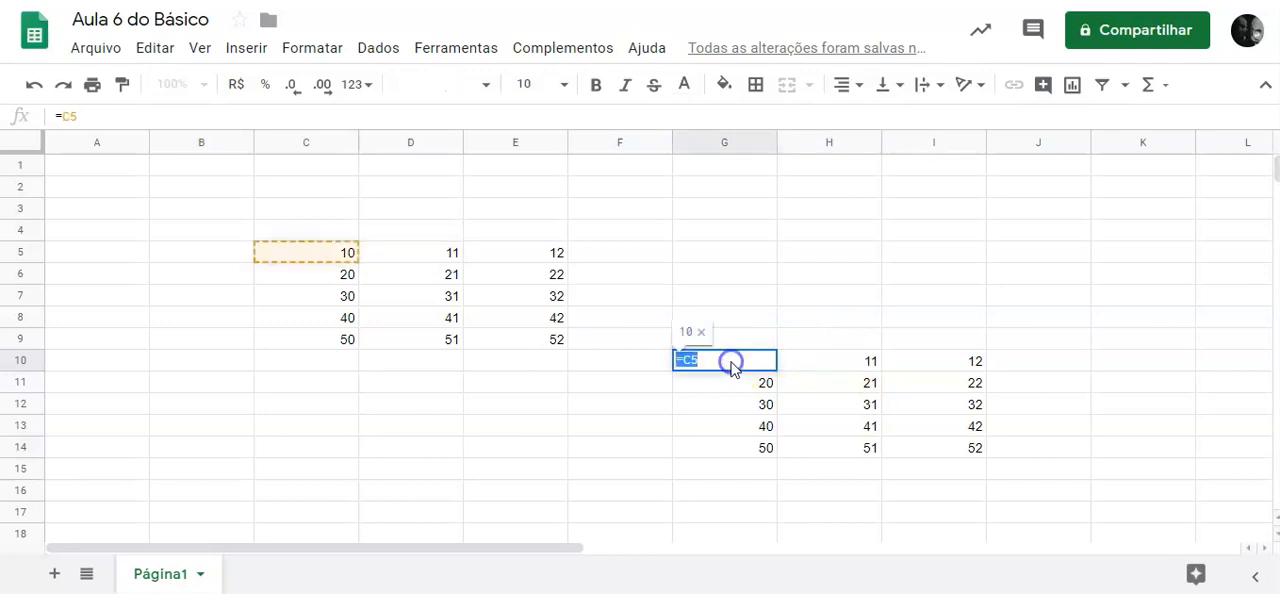
left_click(829, 360)
double_click(833, 360)
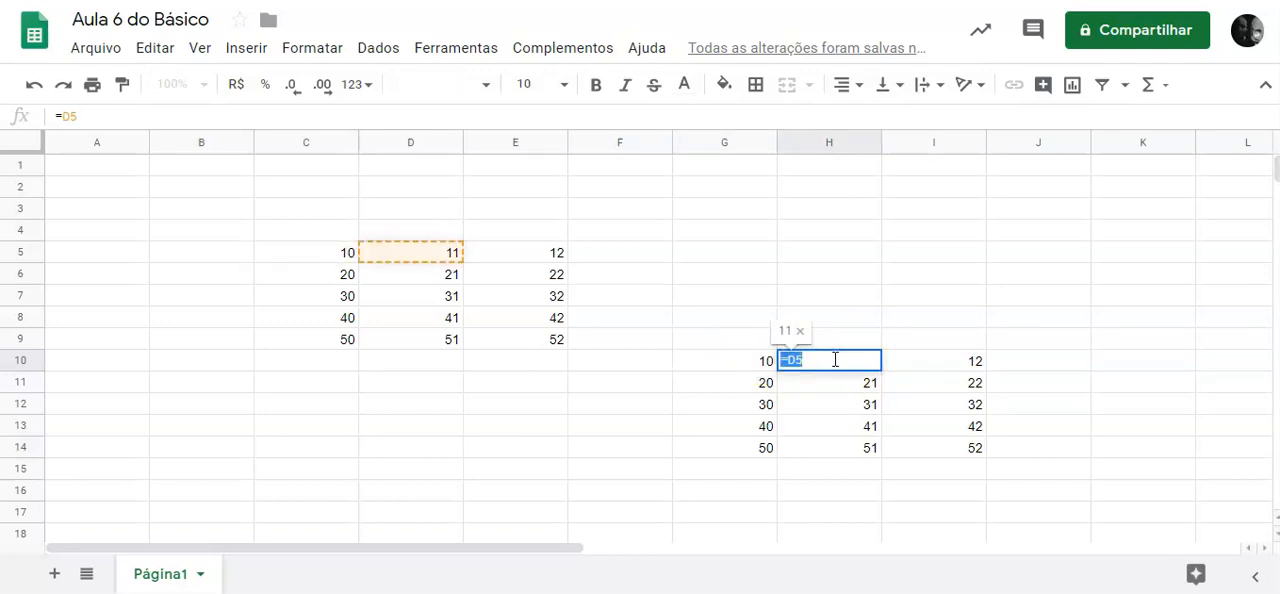
left_click(924, 370)
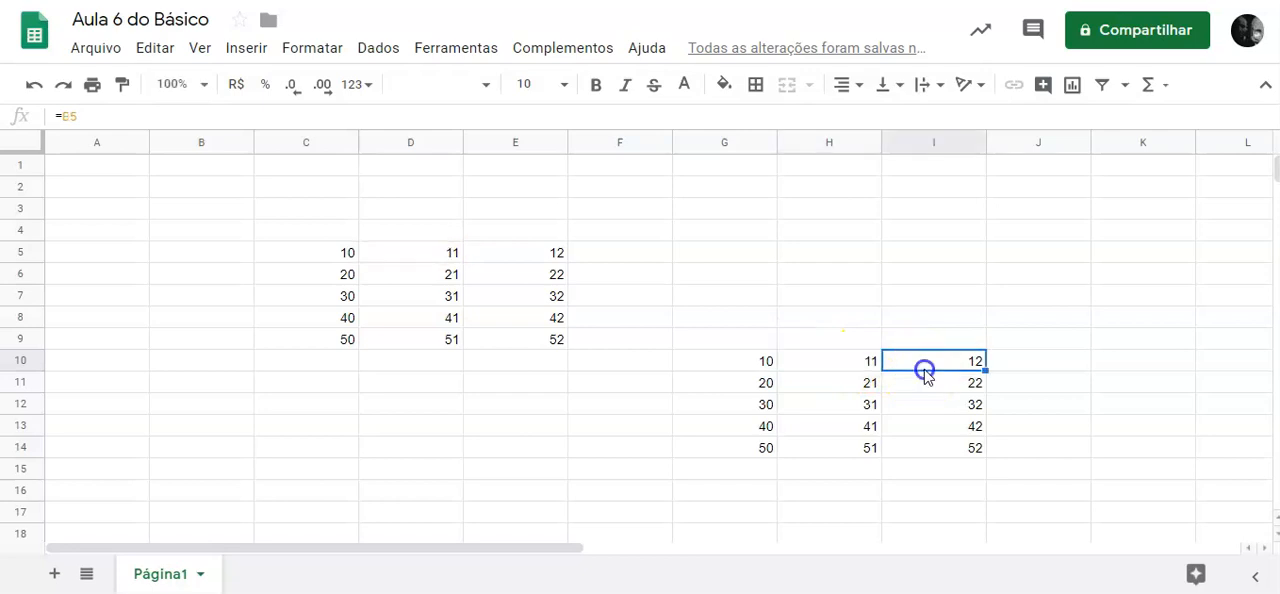
double_click(924, 370)
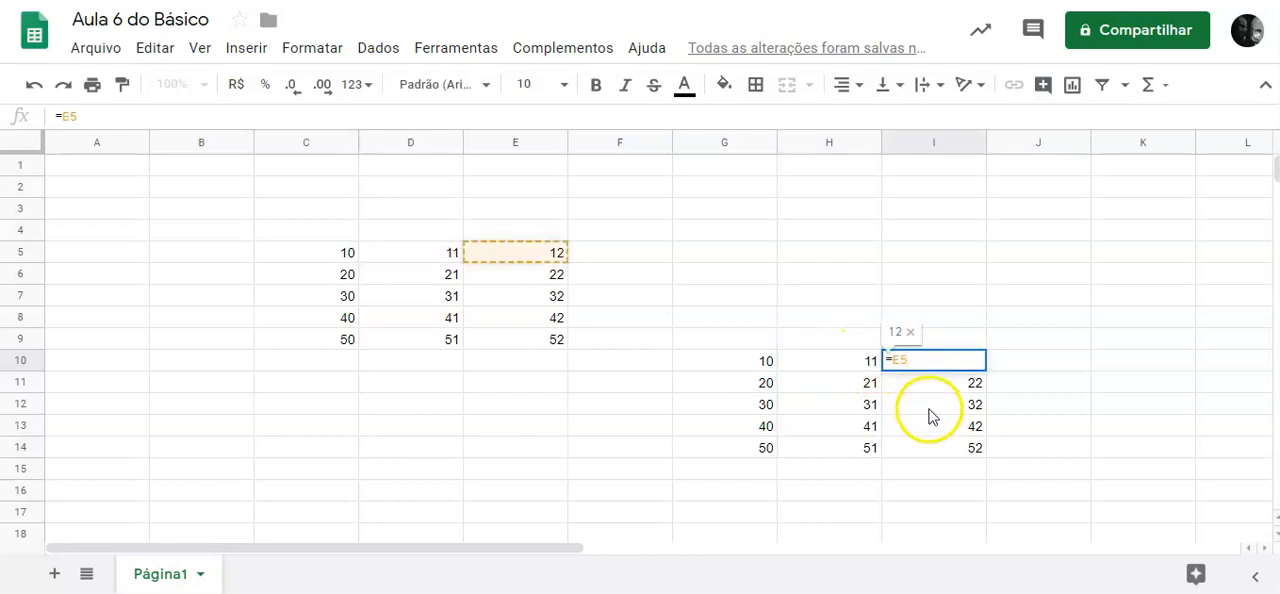
Inspect the formulas in cells I12, H13, I14 and I13 of the copied table, leaving them unedited.
double_click(929, 405)
left_click(827, 432)
double_click(827, 432)
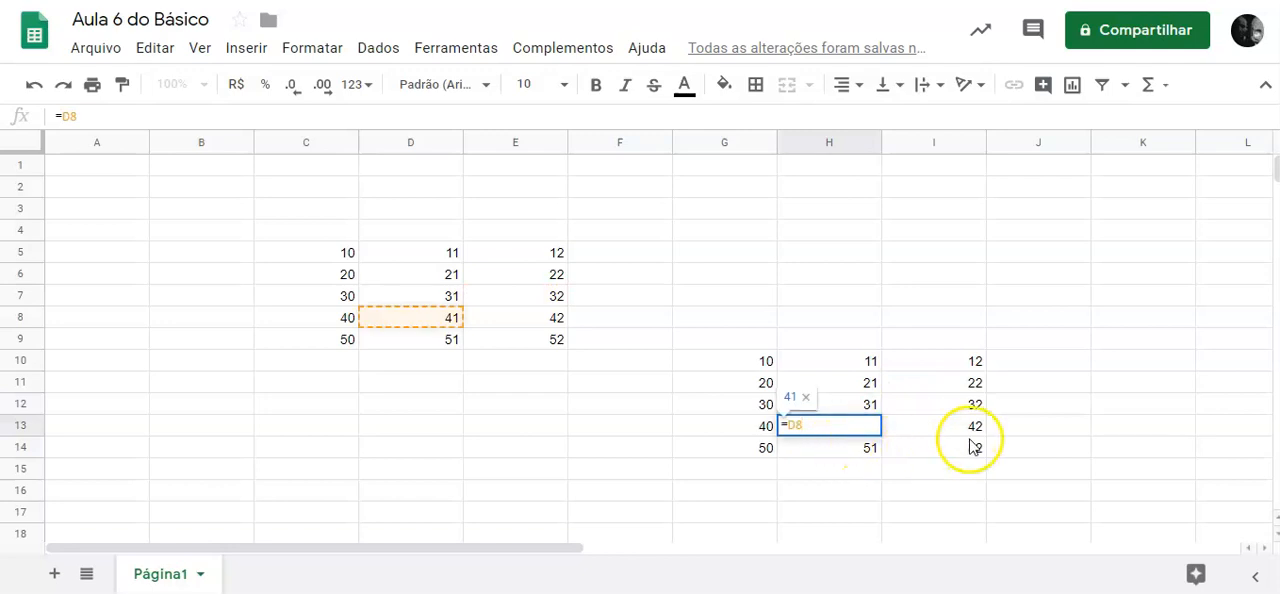
double_click(970, 447)
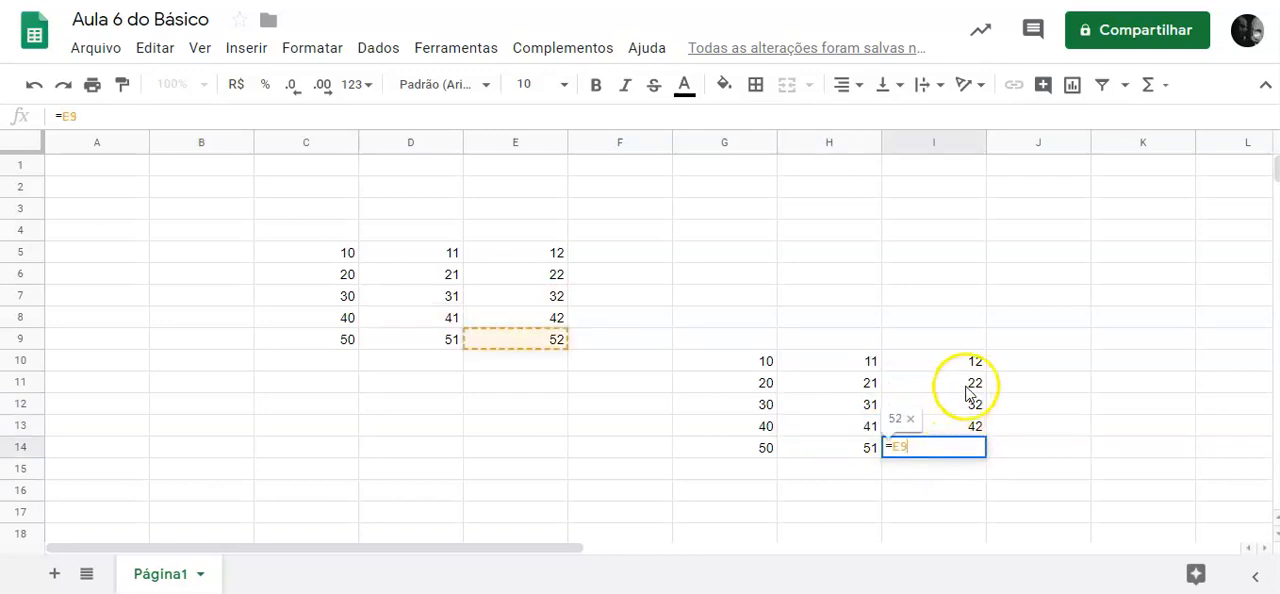
double_click(968, 403)
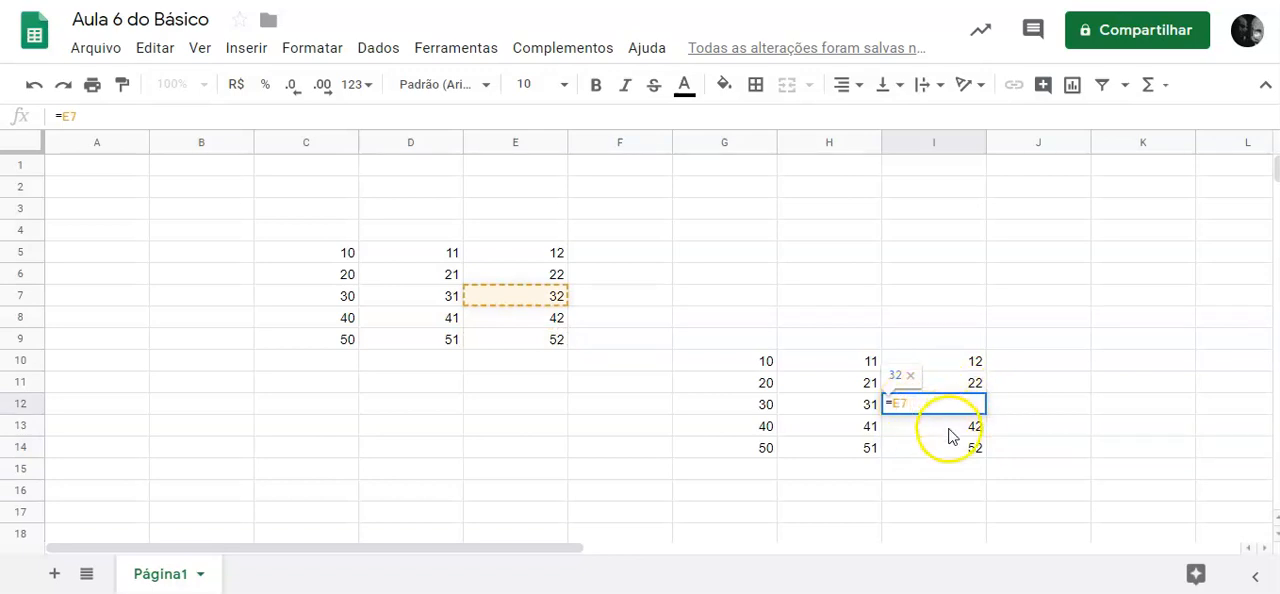
double_click(950, 428)
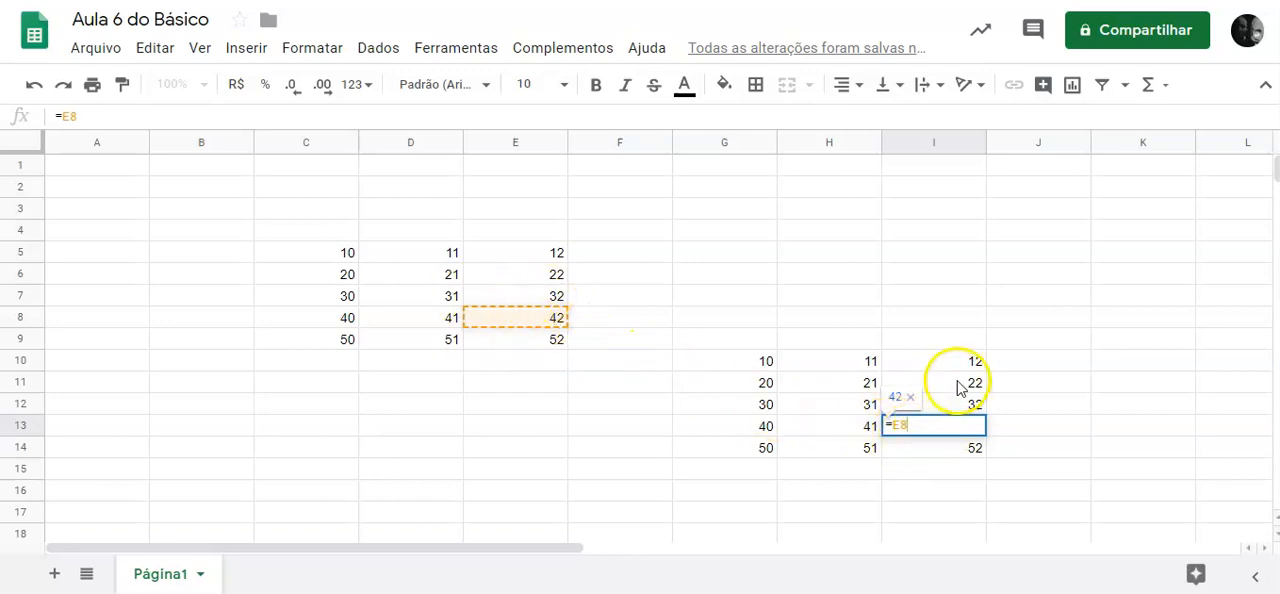
left_click(1011, 340)
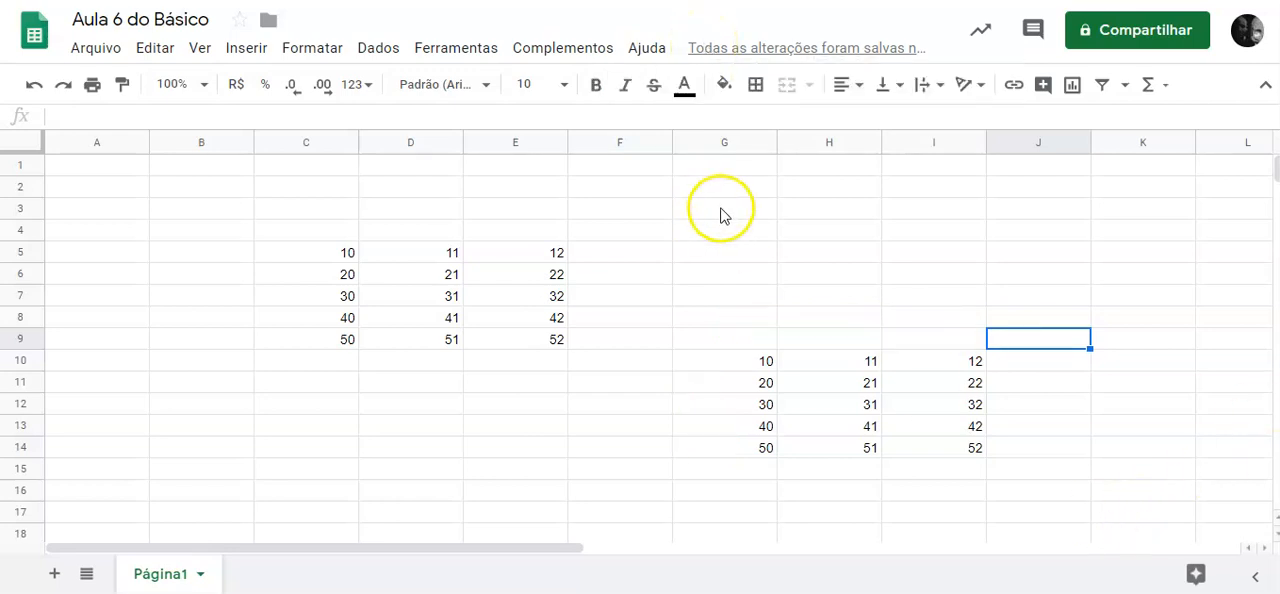
Delete the contents of G10:H14 and I10:I13, keeping only the formula in cell I14.
left_click_drag(752, 364, 862, 448)
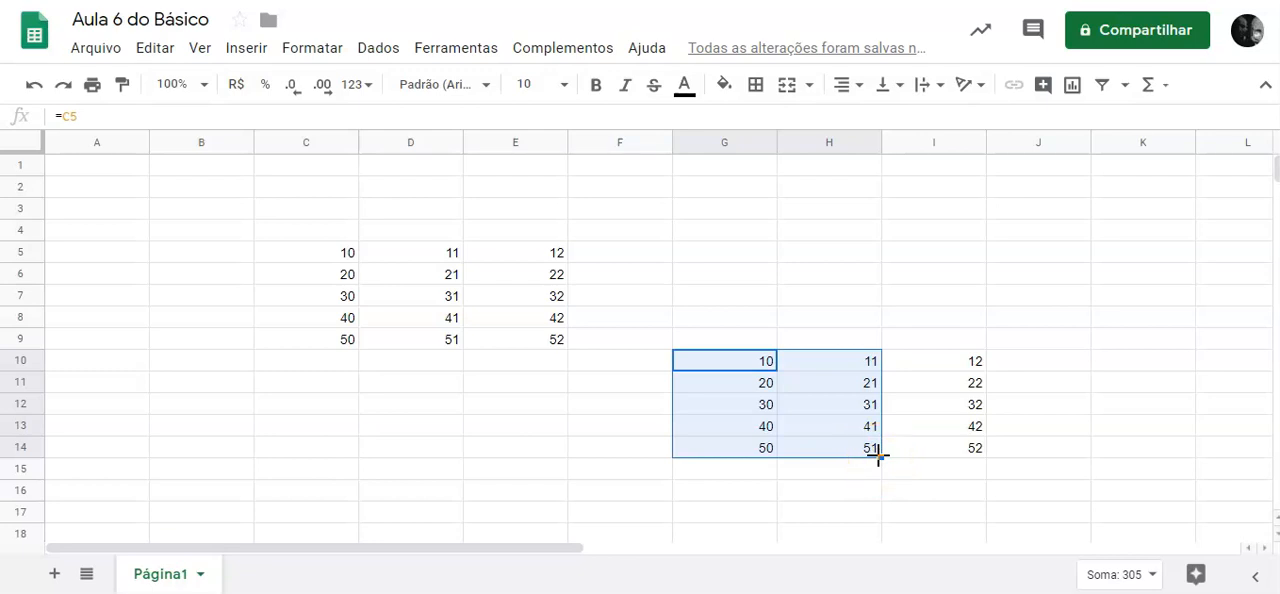
key("Delete")
left_click_drag(966, 363, 977, 426)
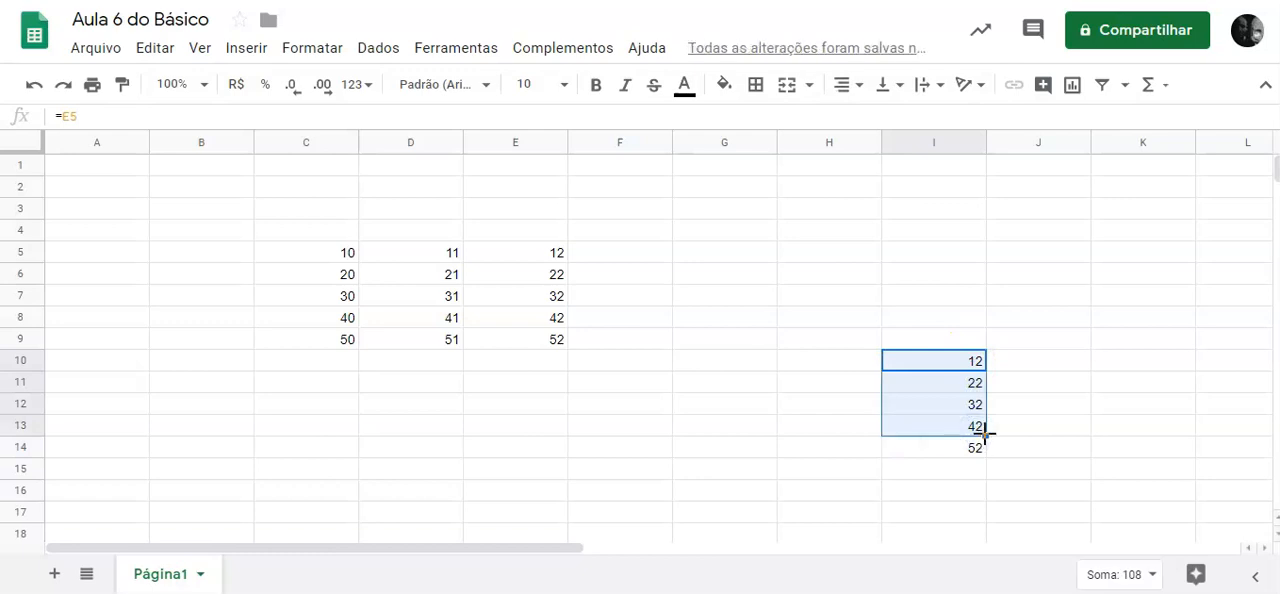
key("Delete")
Check the formula in I14 and fill it upward through I10.
left_click(974, 448)
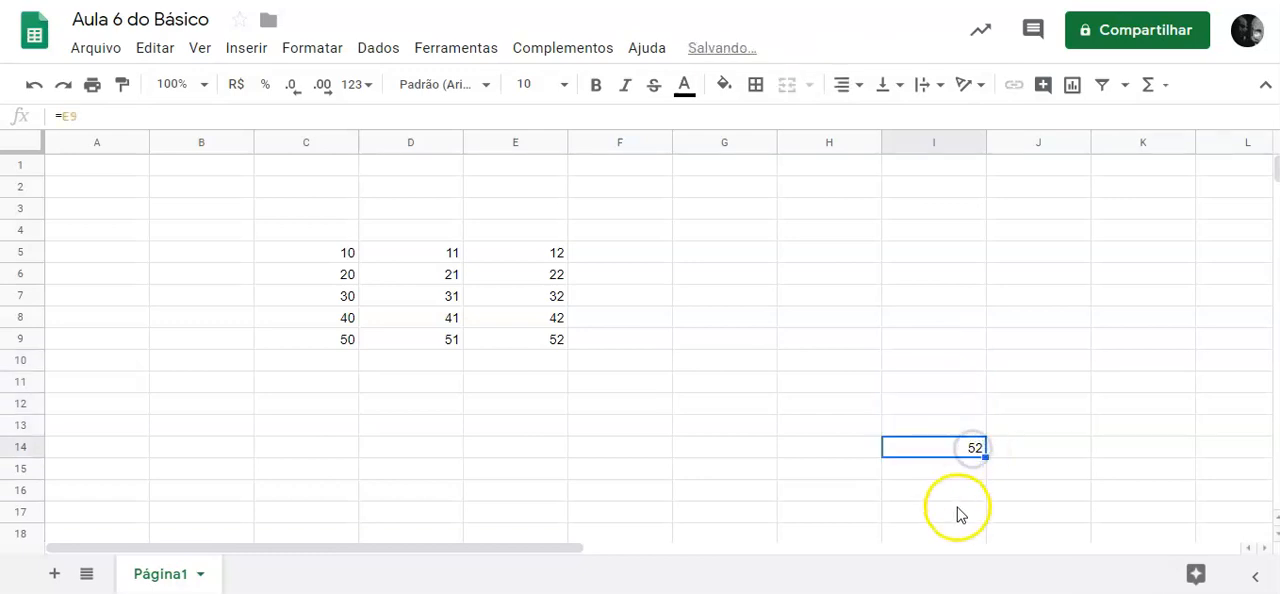
double_click(970, 447)
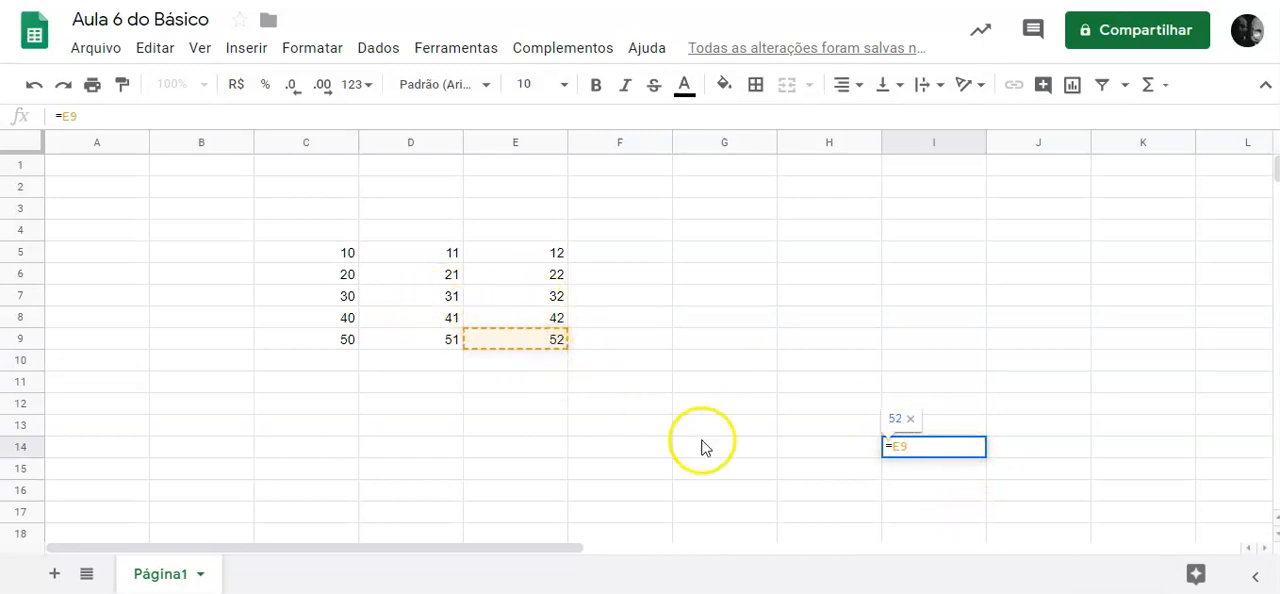
left_click(1000, 452)
left_click(930, 452)
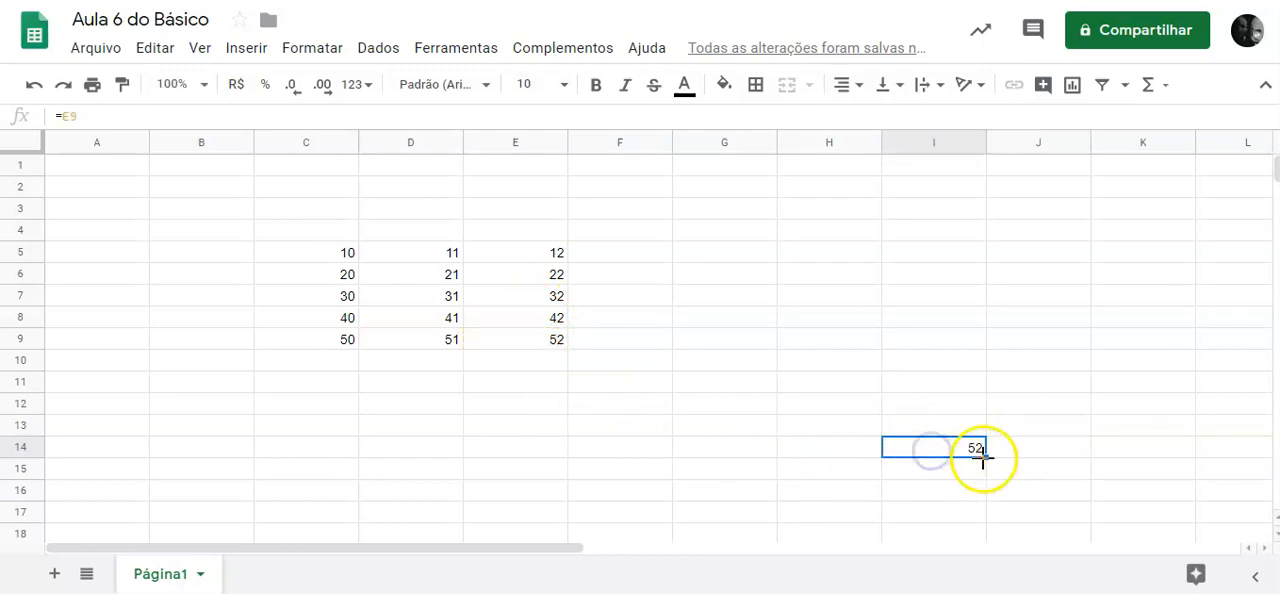
left_click_drag(986, 457, 987, 360)
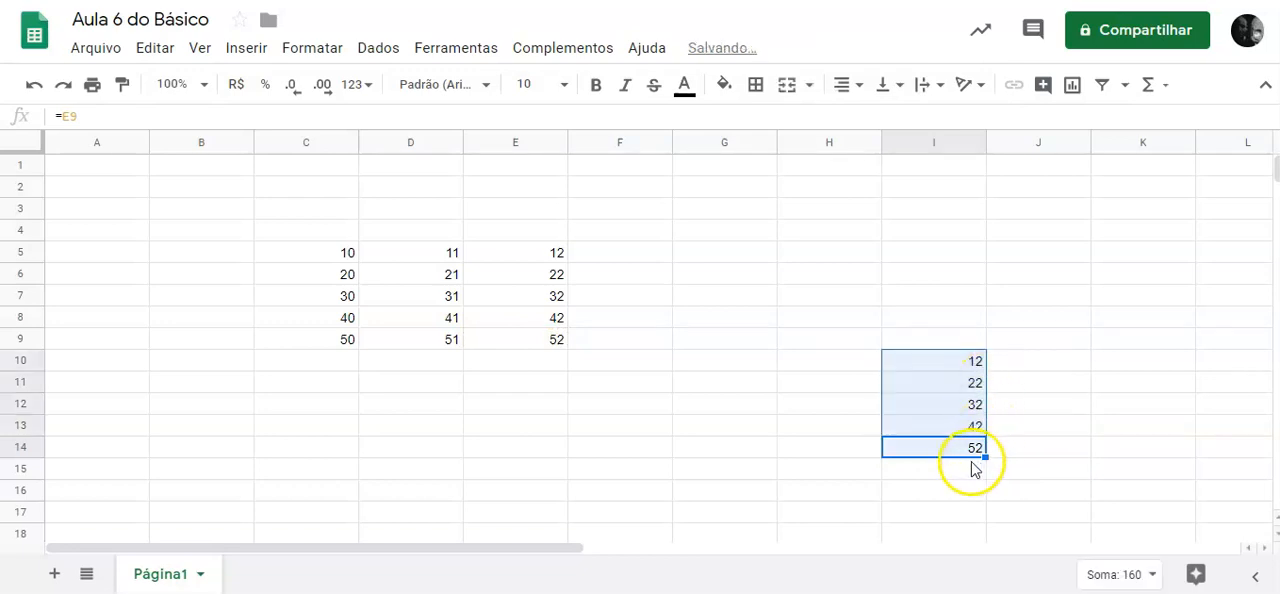
Inspect the upward-filled formulas in I13, I12, I11 and I10 without changing them.
left_click(975, 469)
left_click(974, 453)
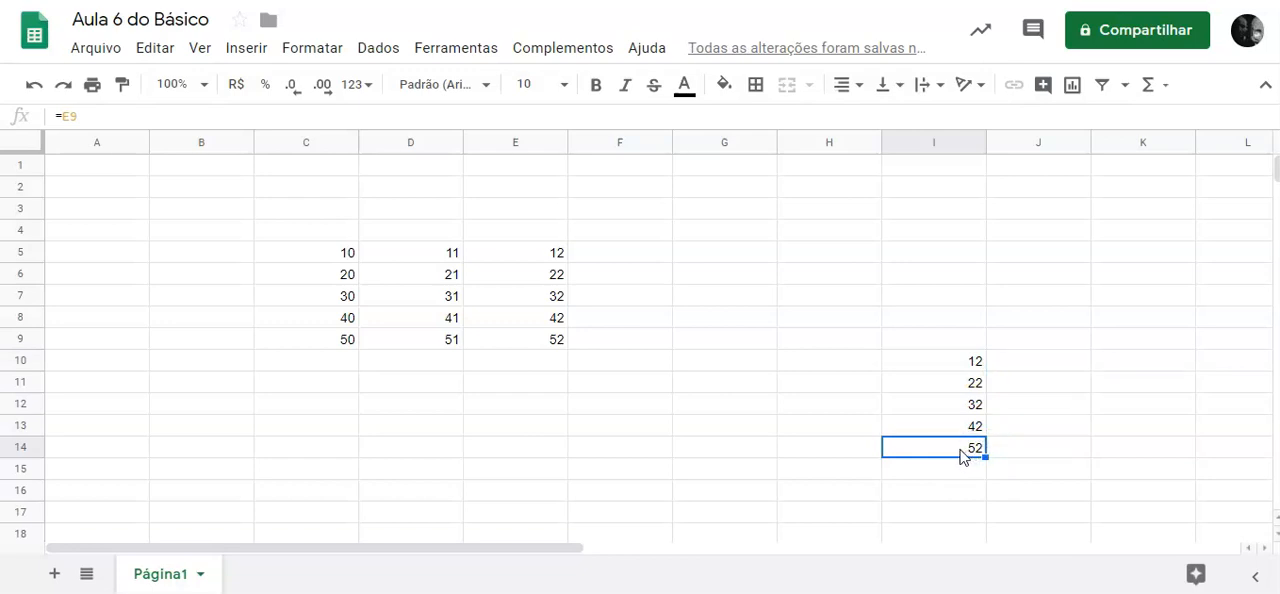
double_click(971, 426)
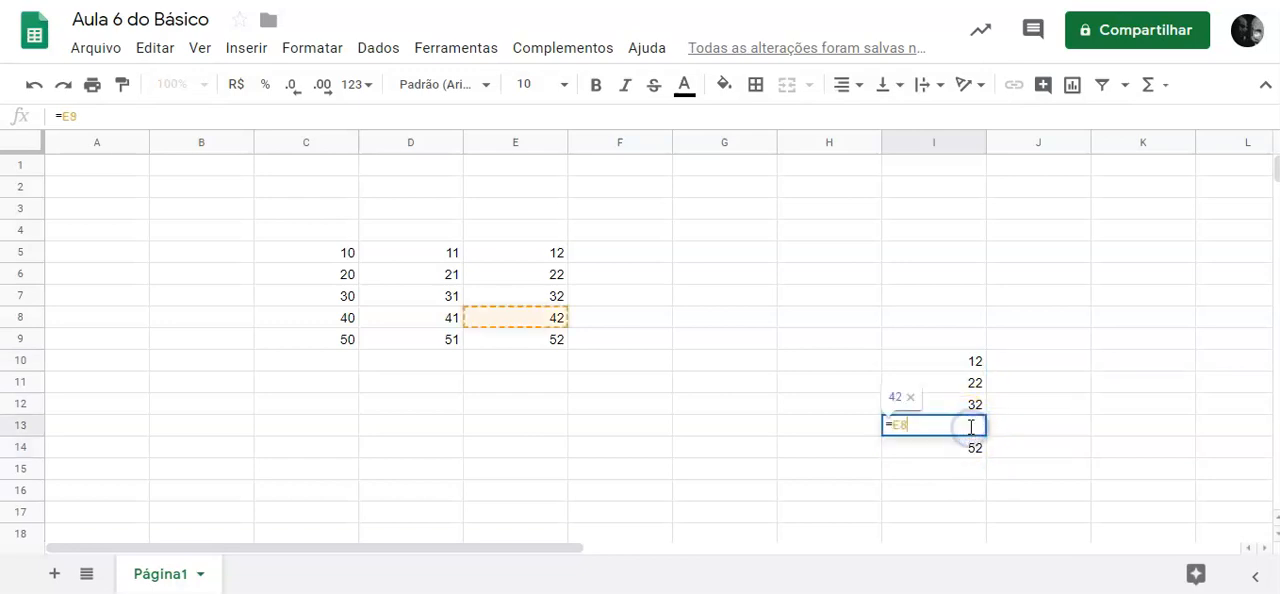
double_click(959, 403)
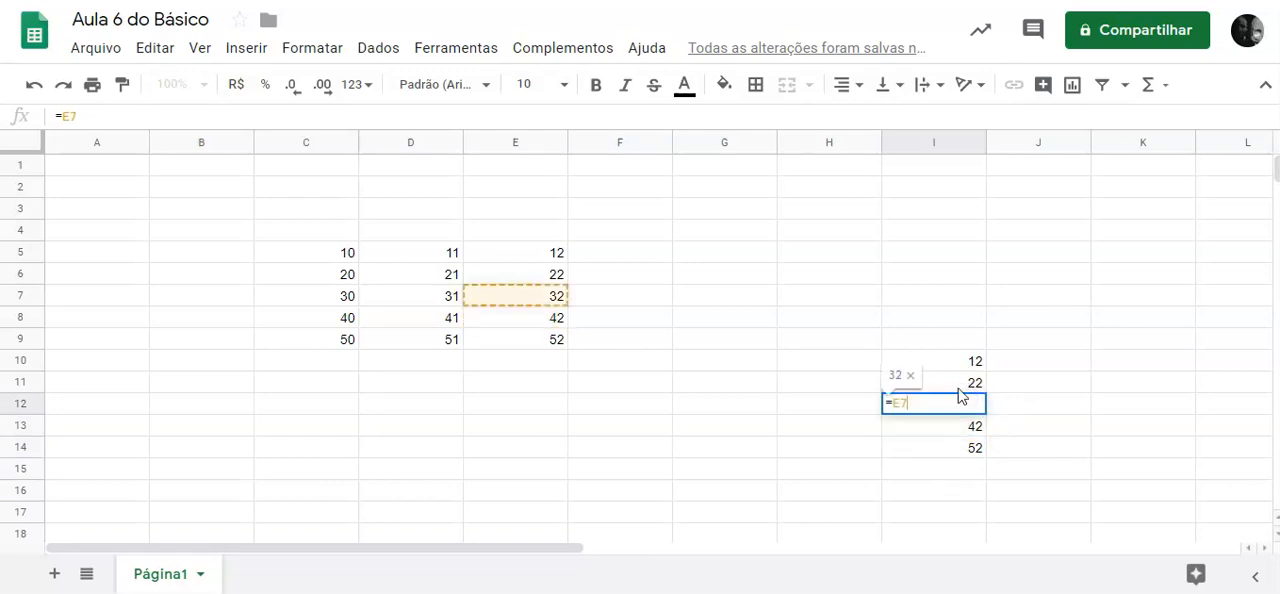
left_click(957, 384)
double_click(957, 384)
double_click(949, 358)
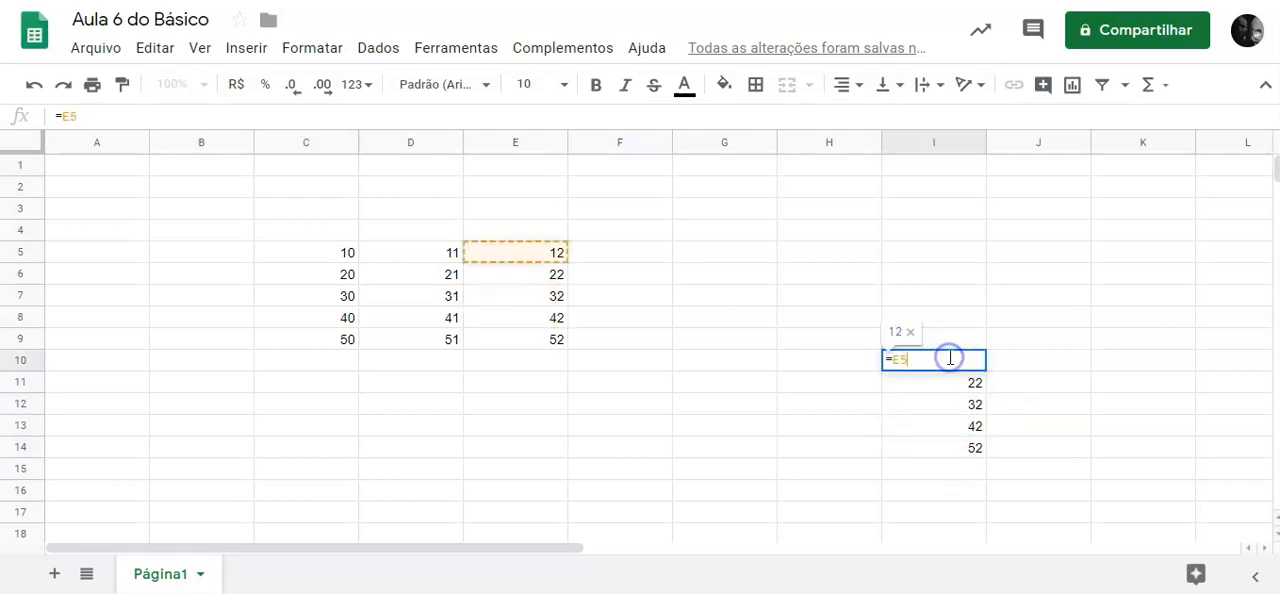
left_click(997, 403)
Fill the formulas of I10:I14 back across to column G and check the formulas in I10, G10 and H10.
left_click_drag(966, 362, 740, 452)
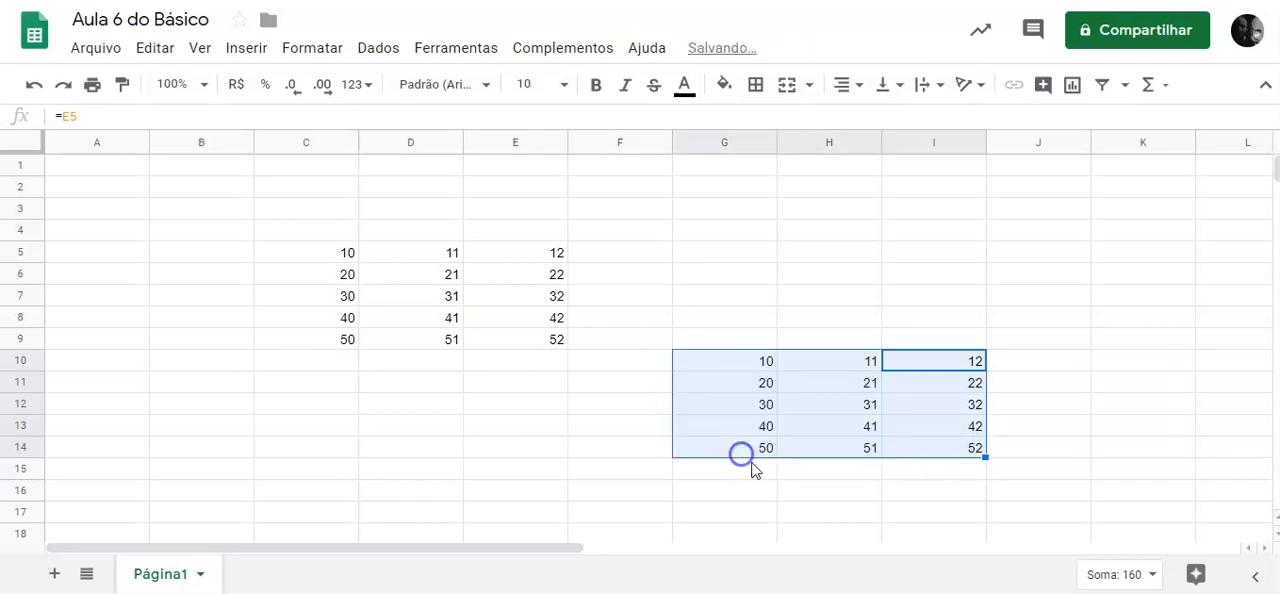
left_click(955, 364)
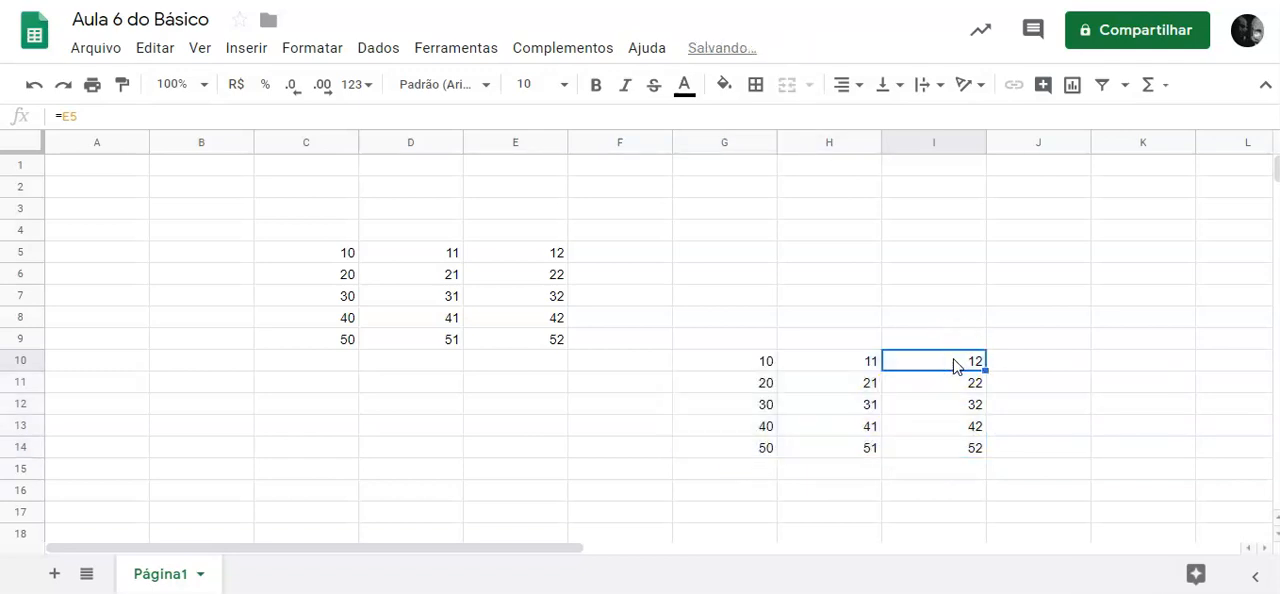
double_click(955, 358)
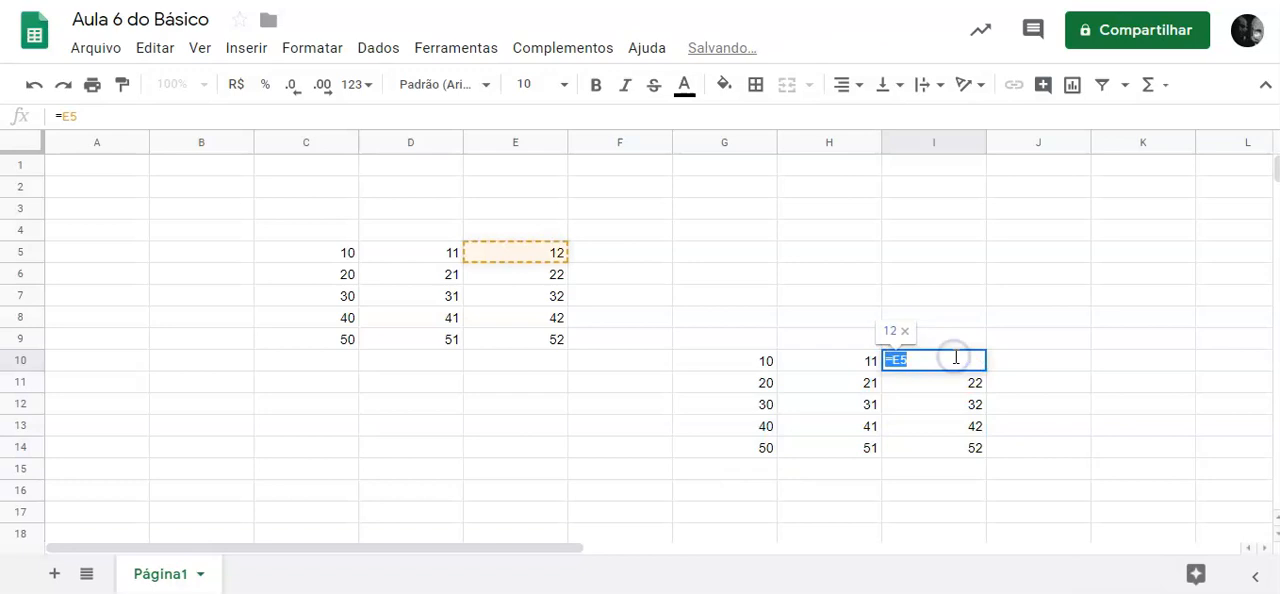
left_click(730, 366)
double_click(730, 366)
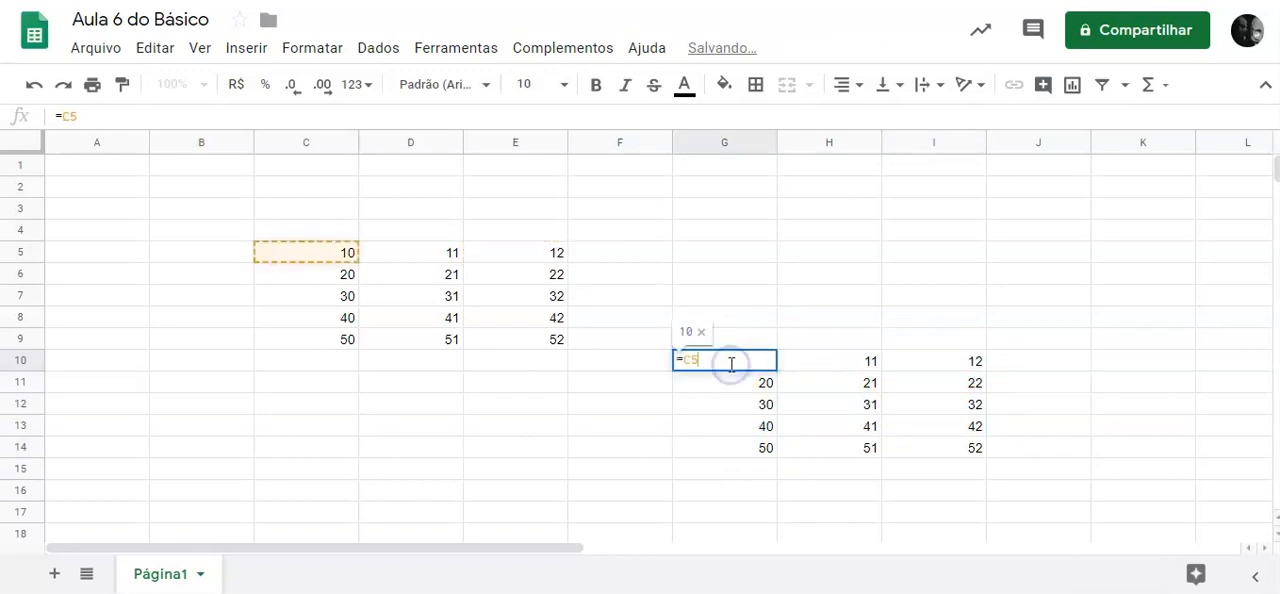
left_click(849, 366)
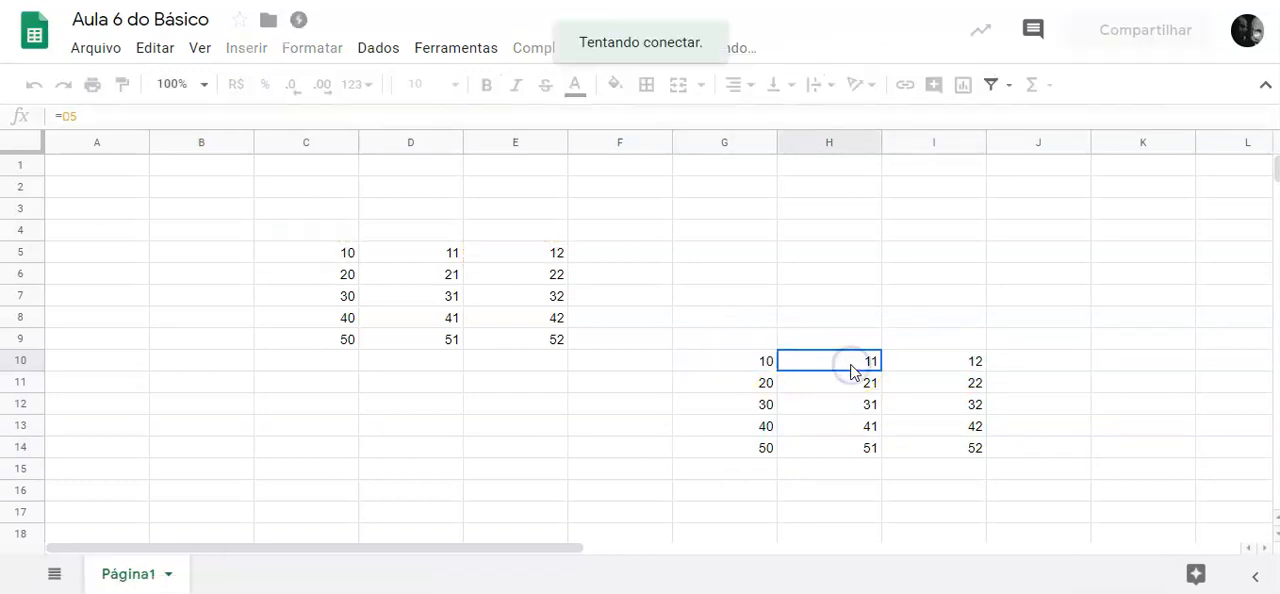
left_click(846, 382)
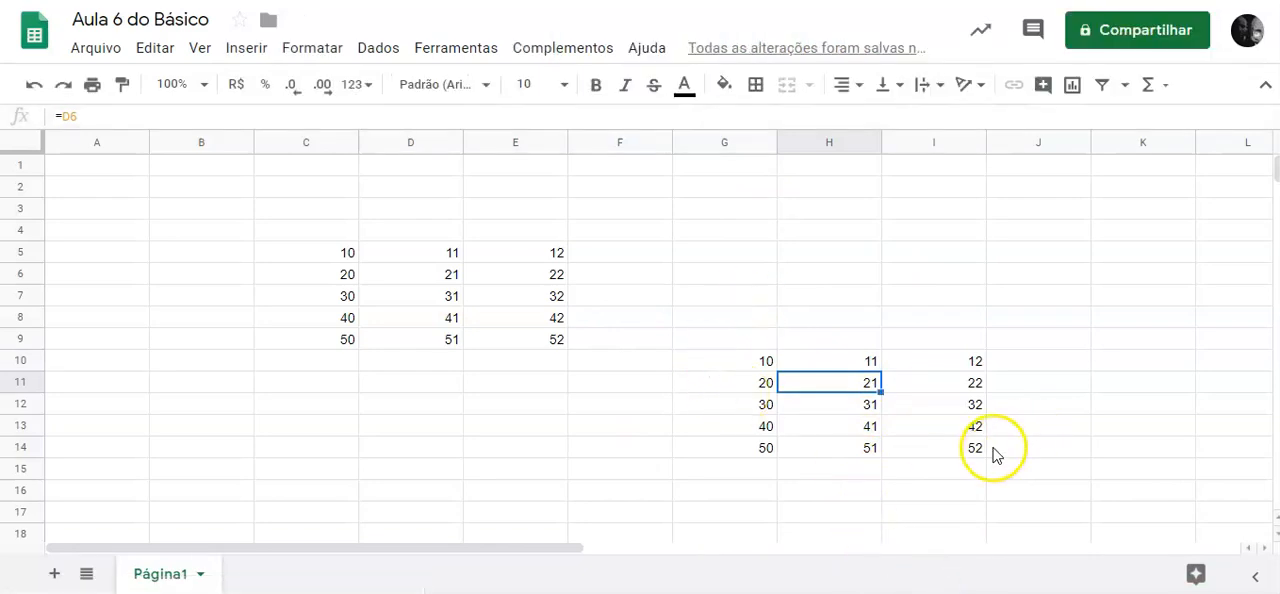
left_click(748, 468)
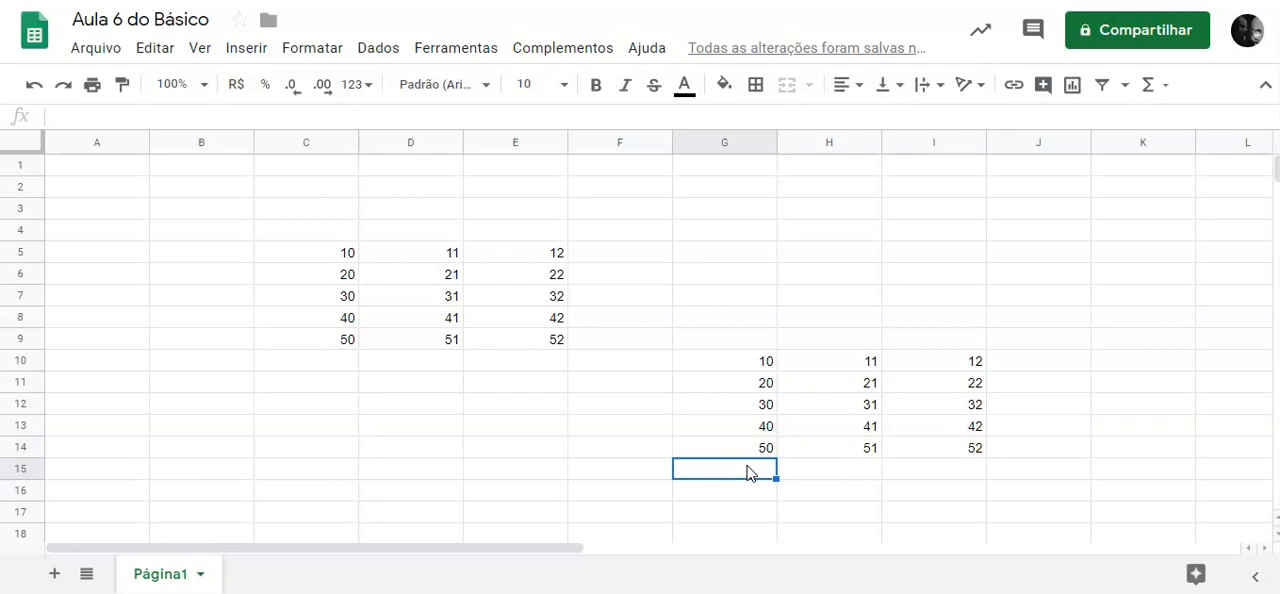
left_click(340, 253)
left_click_drag(373, 258, 549, 260)
left_click(594, 380)
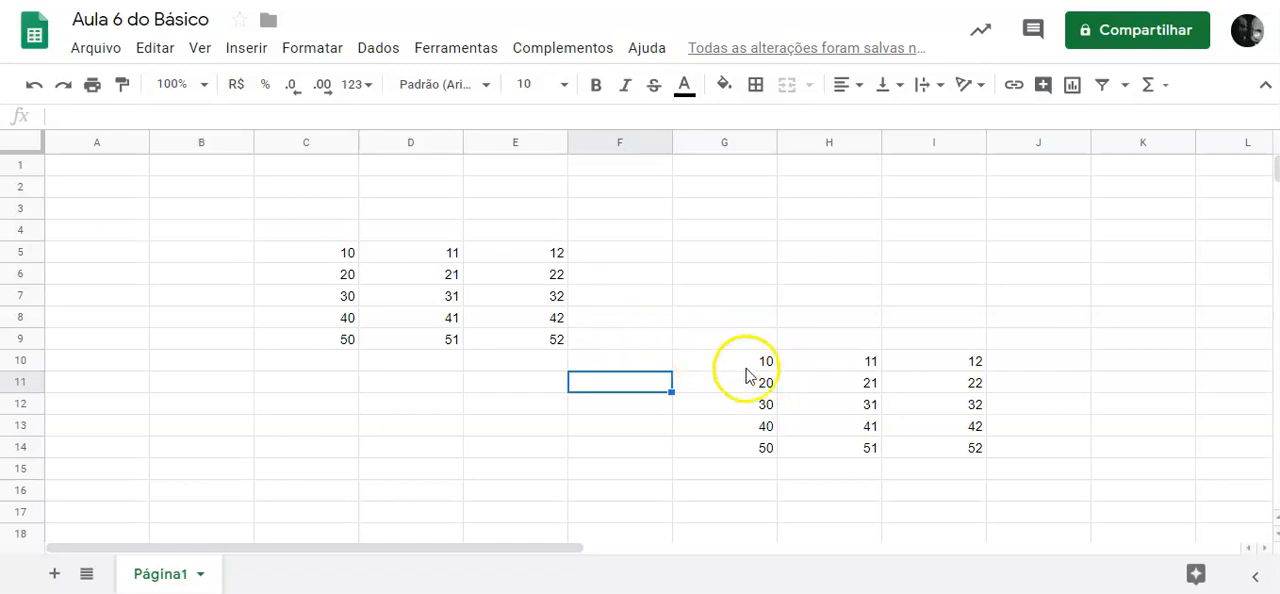
double_click(811, 209)
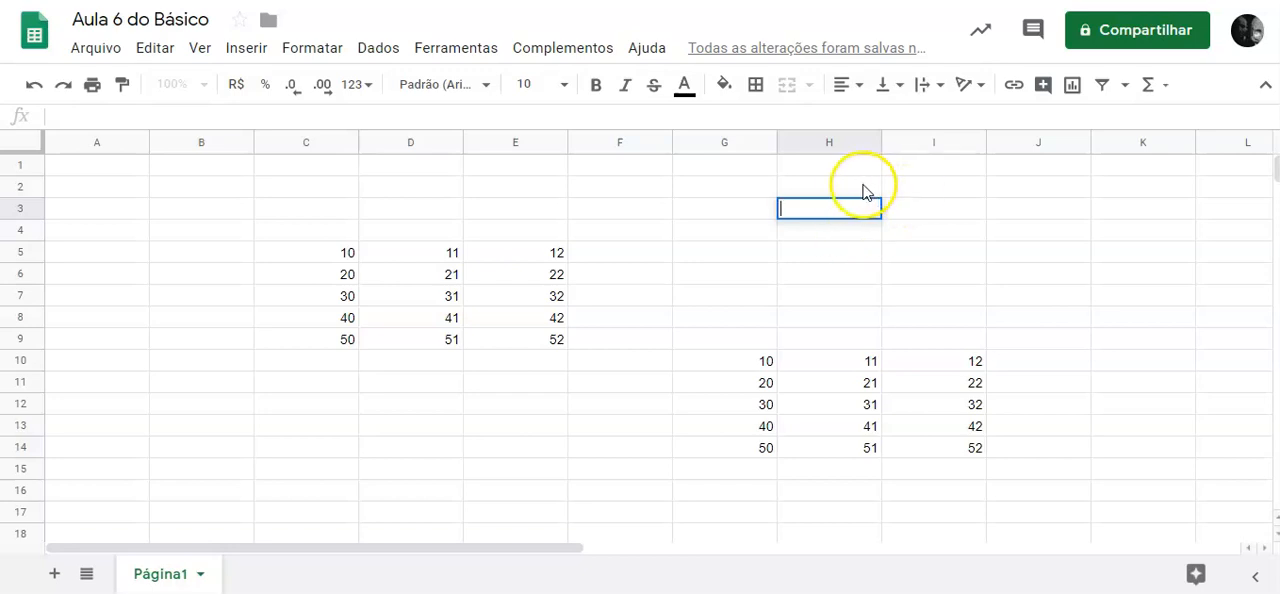
left_click(858, 187)
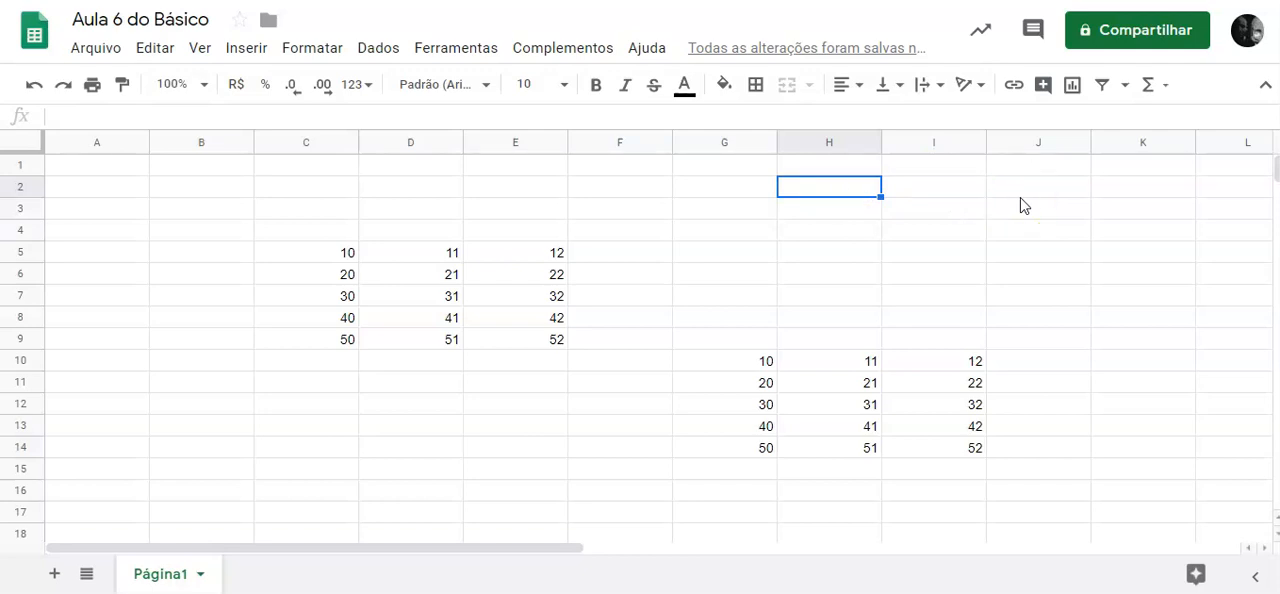
left_click_drag(340, 254, 428, 288)
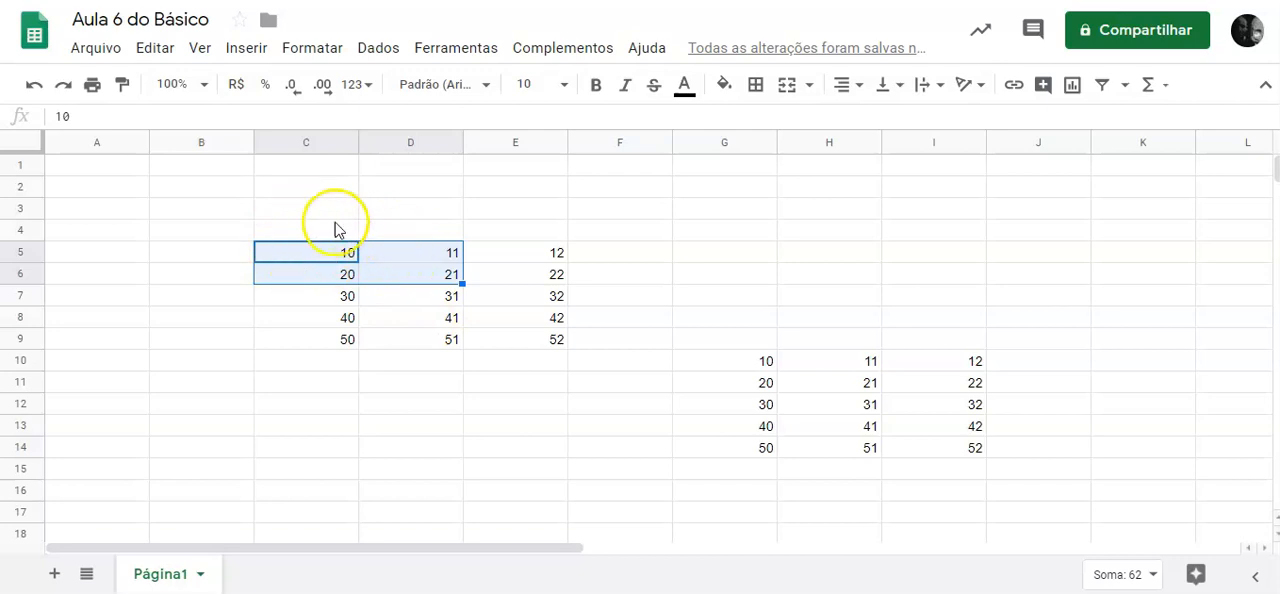
Enter the headers "soma 4" in H2, "Y" in I2 and "Soma 4 + Y" in J2.
left_click(802, 188)
type("soma 4")
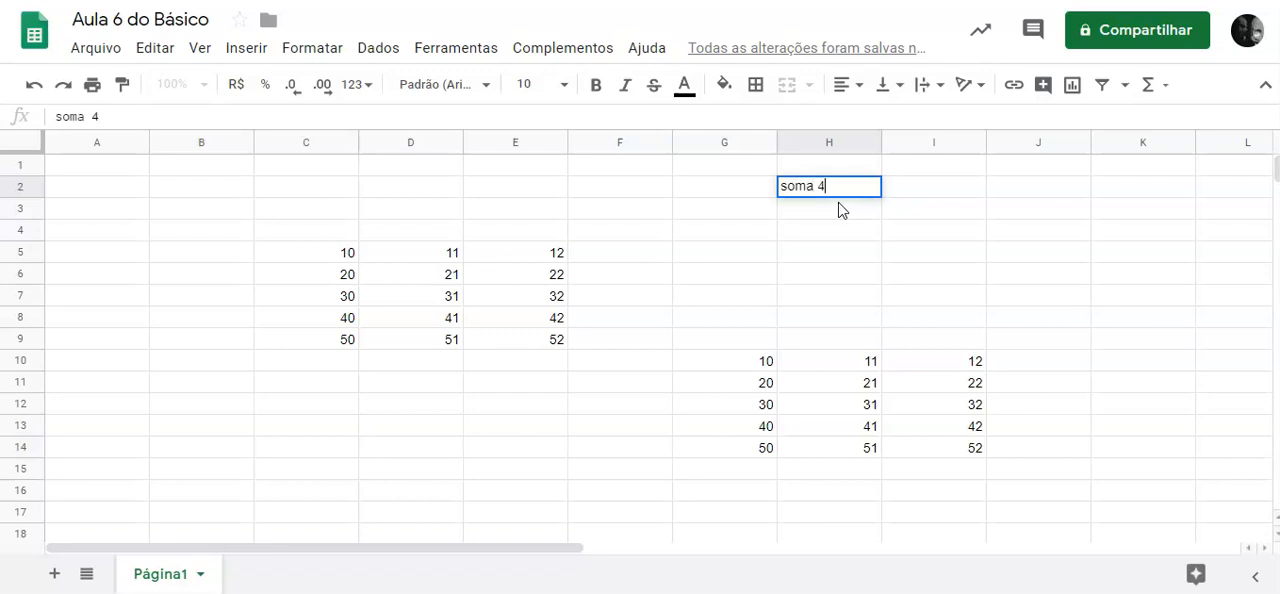
key("Return")
key("Up")
key("Right")
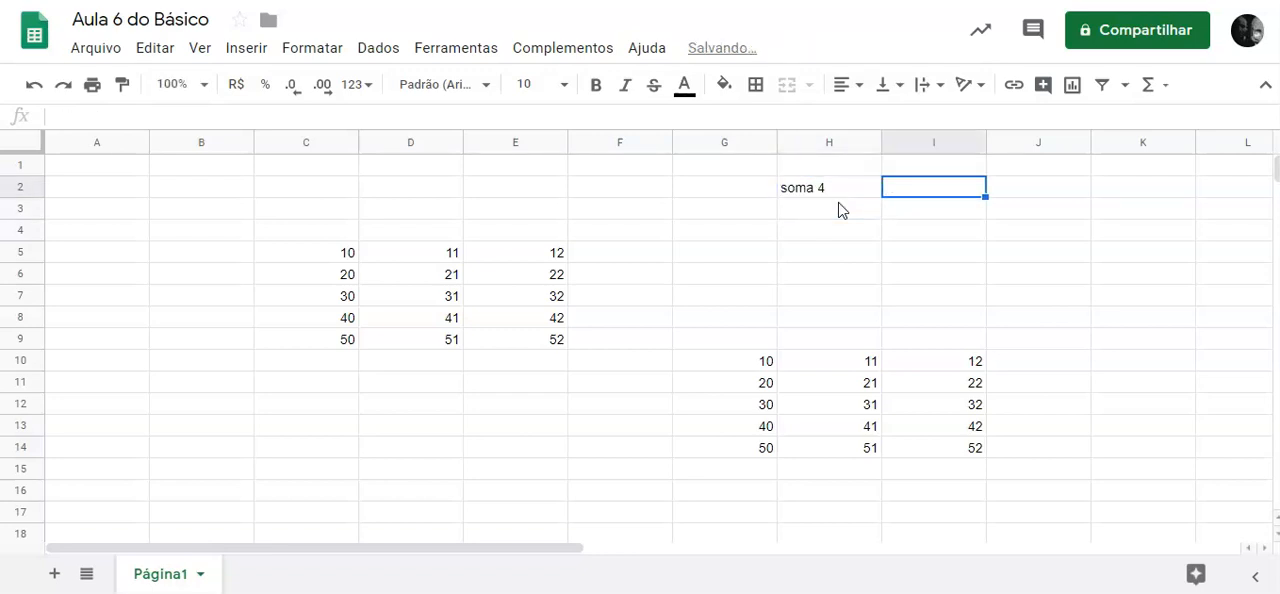
type("Y")
key("Tab")
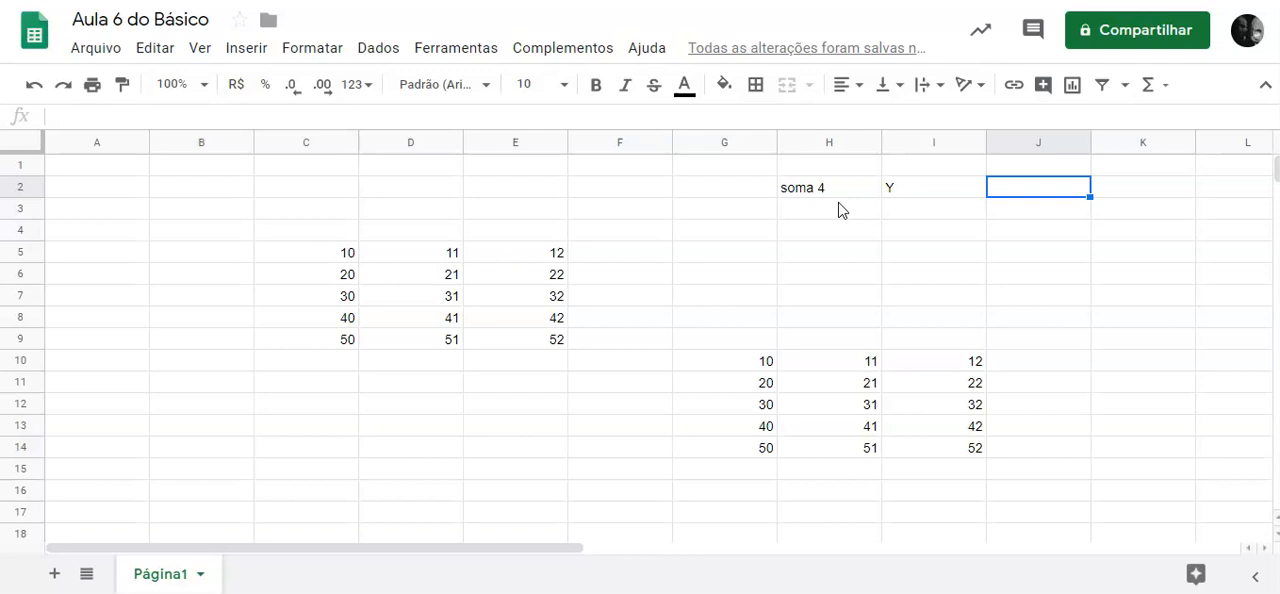
type("Soma")
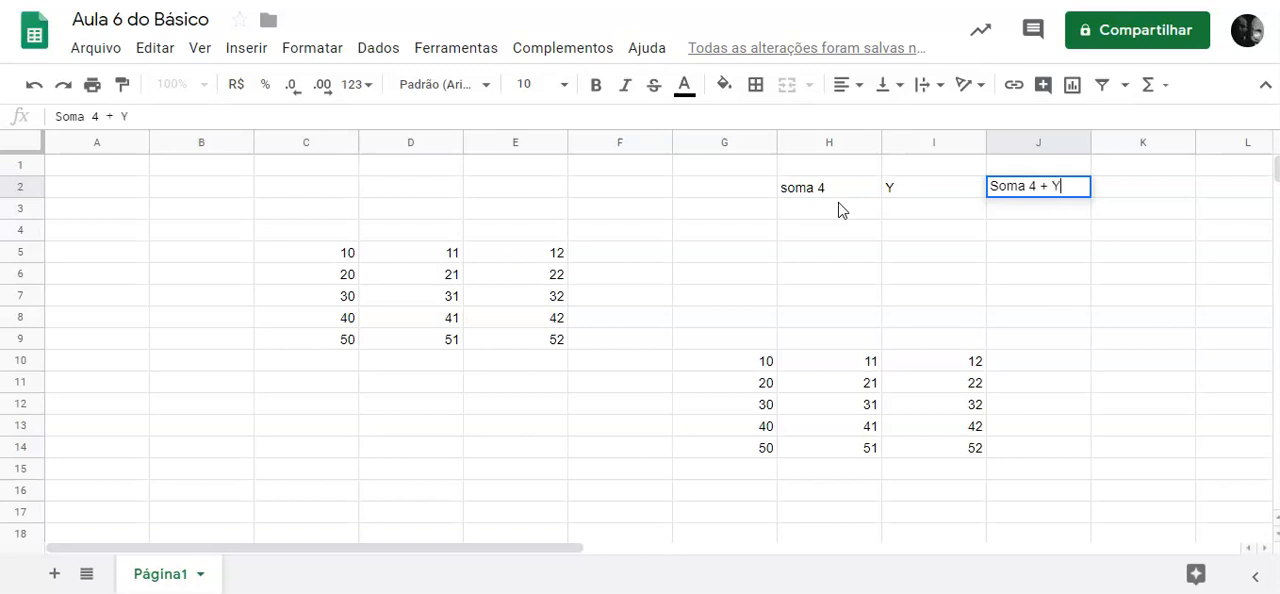
type("4 + Y")
Correct the header in H2 to "Soma4" and the one in J2 to "Soma4 + Y".
left_click(788, 190)
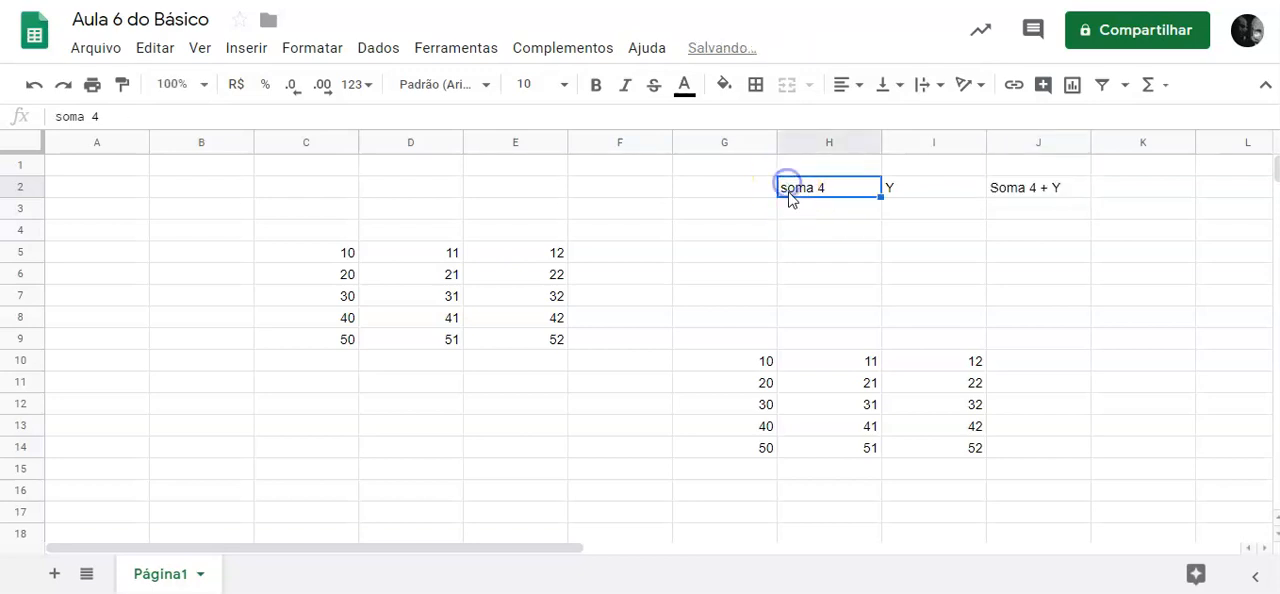
left_click(63, 117)
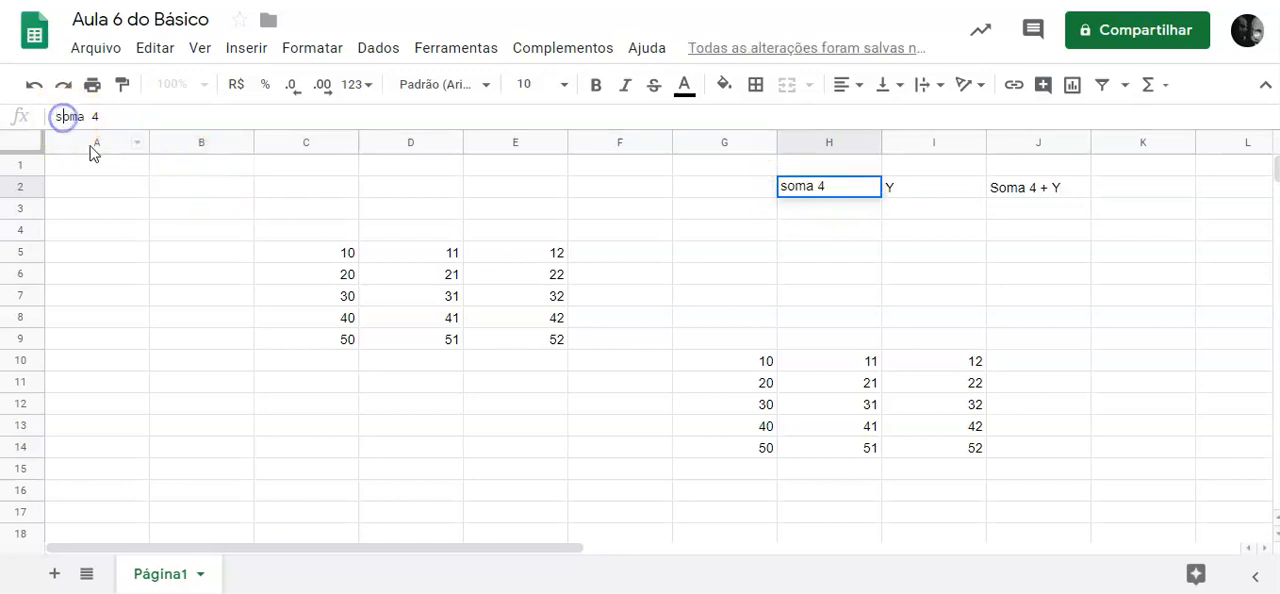
key("BackSpace")
type("S")
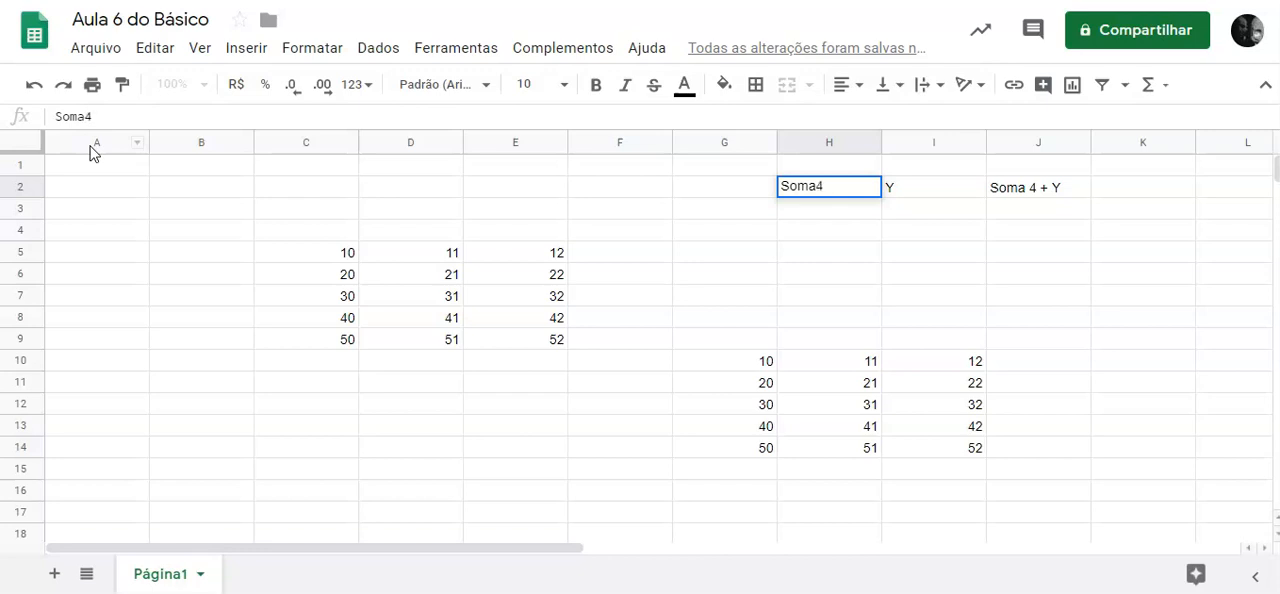
key("Return")
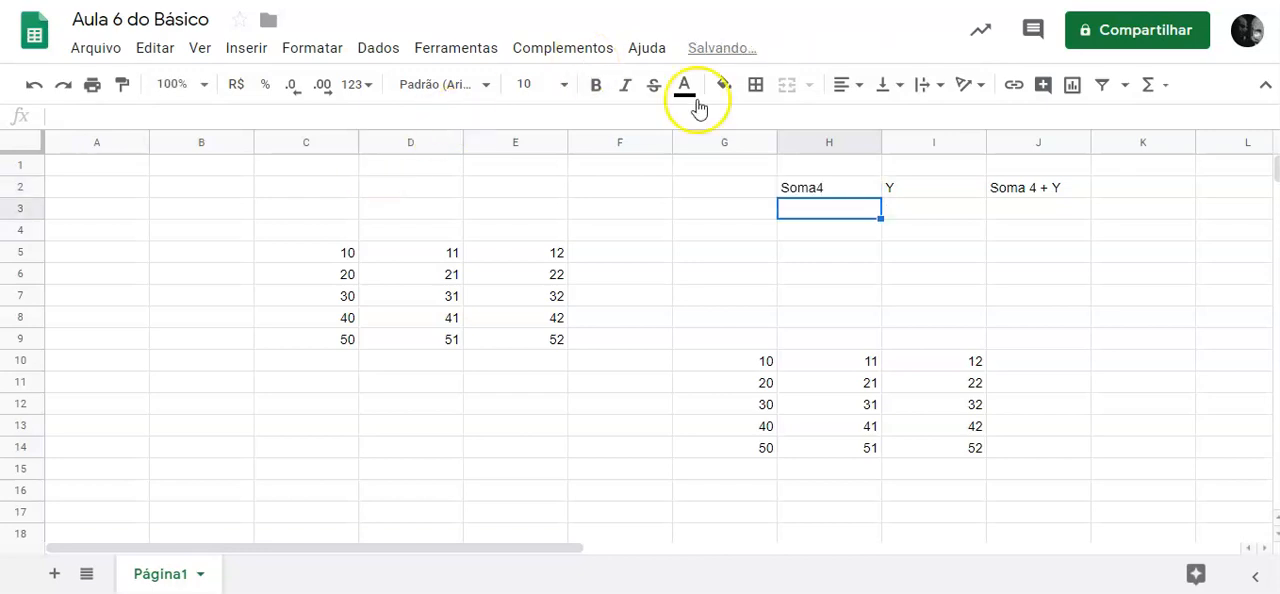
left_click(1000, 188)
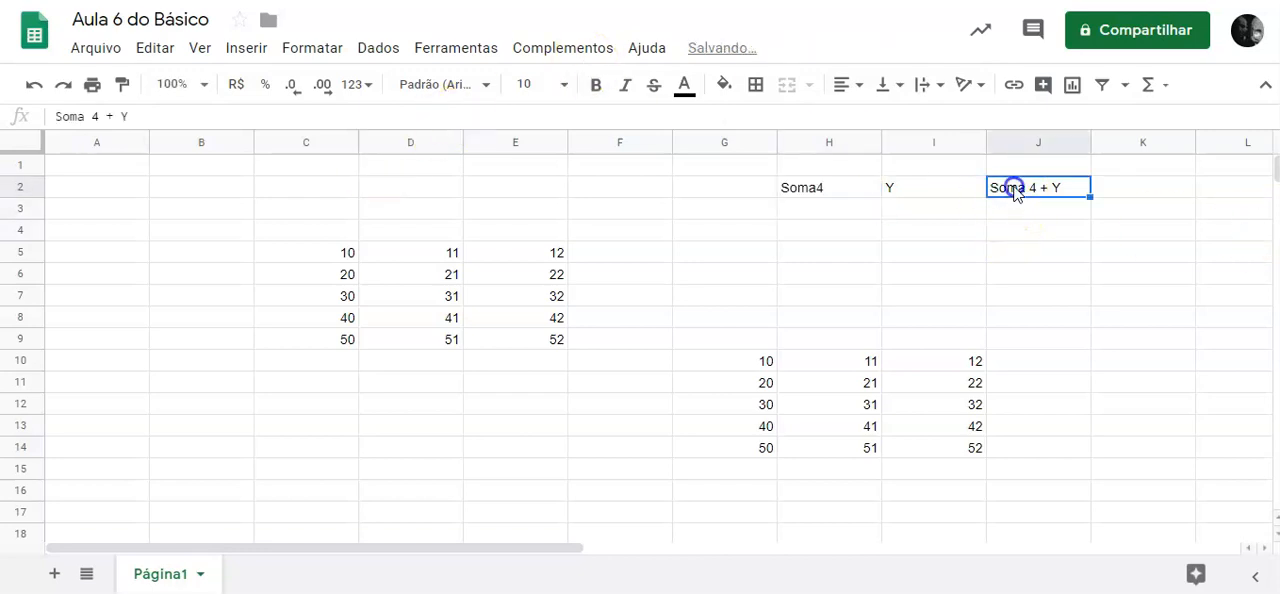
left_click(87, 117)
key("BackSpace")
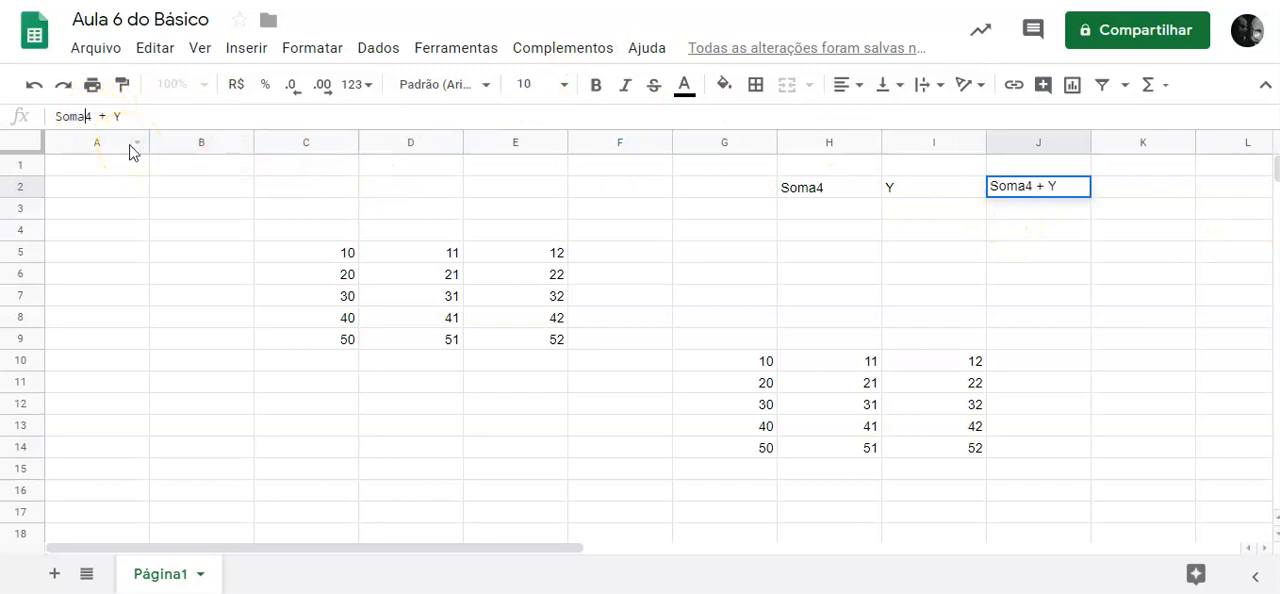
key("Return")
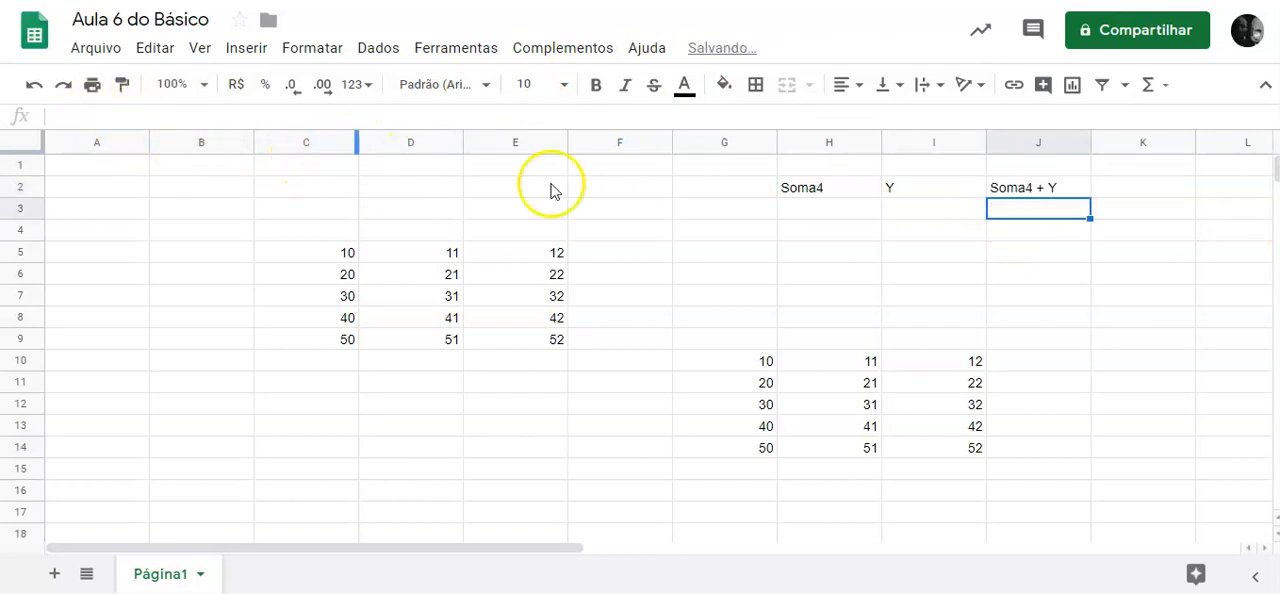
Enter the formula =H3+I3 in cell J3 under the "Soma4 + Y" header.
left_click(815, 207)
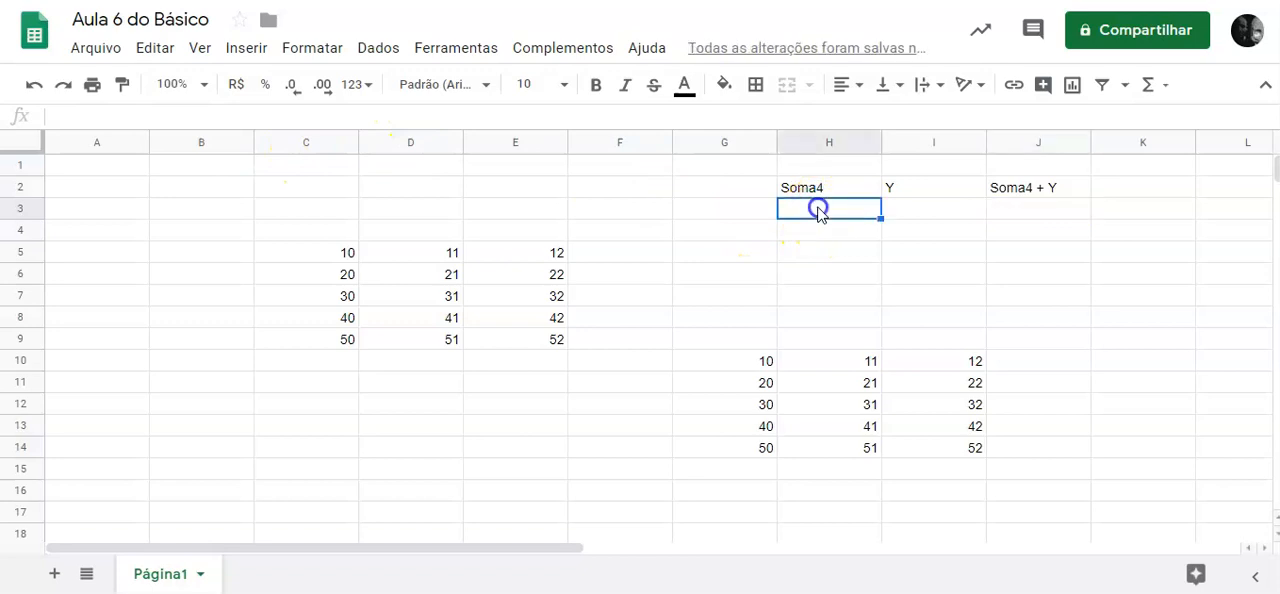
left_click(940, 208)
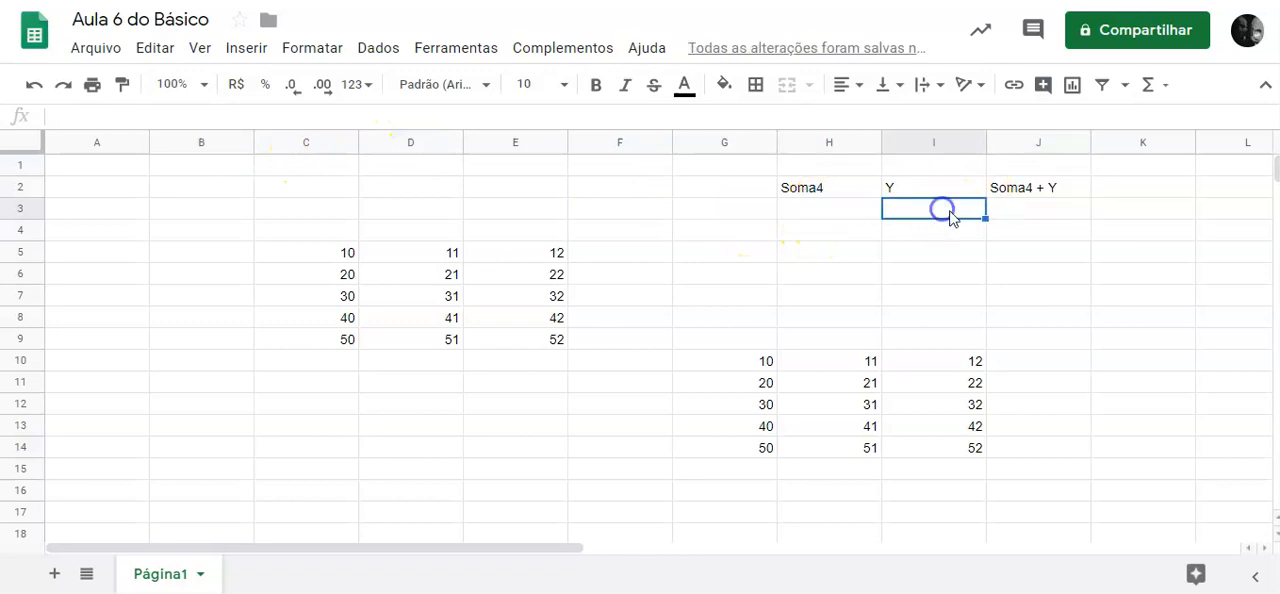
left_click(1020, 212)
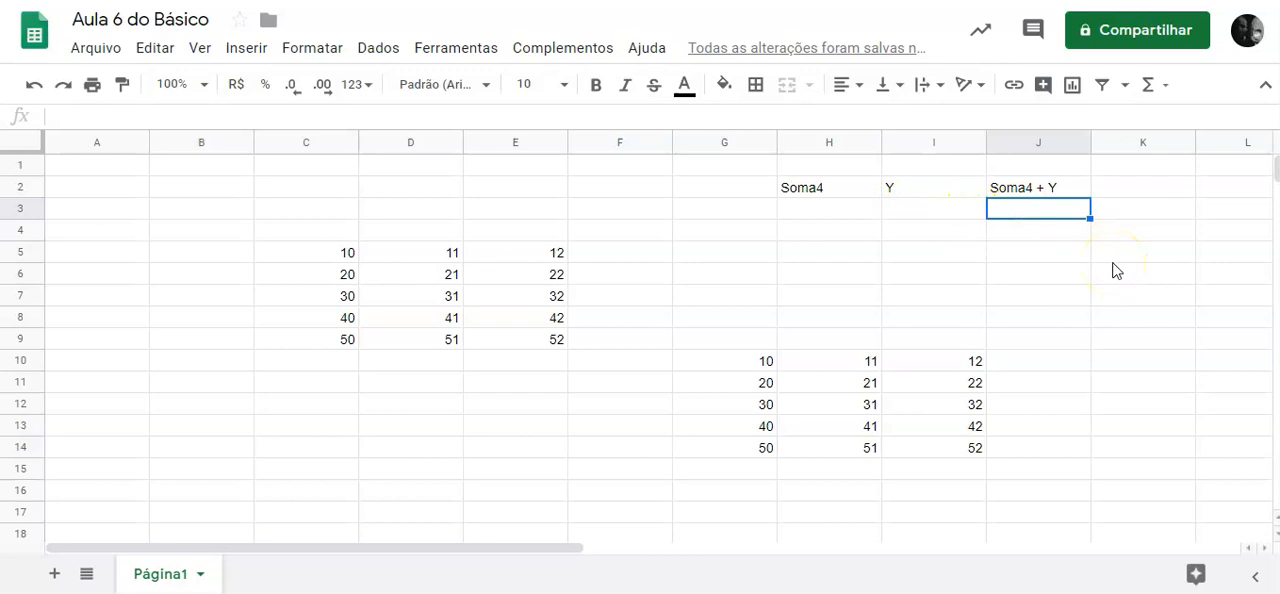
type("=")
left_click(847, 210)
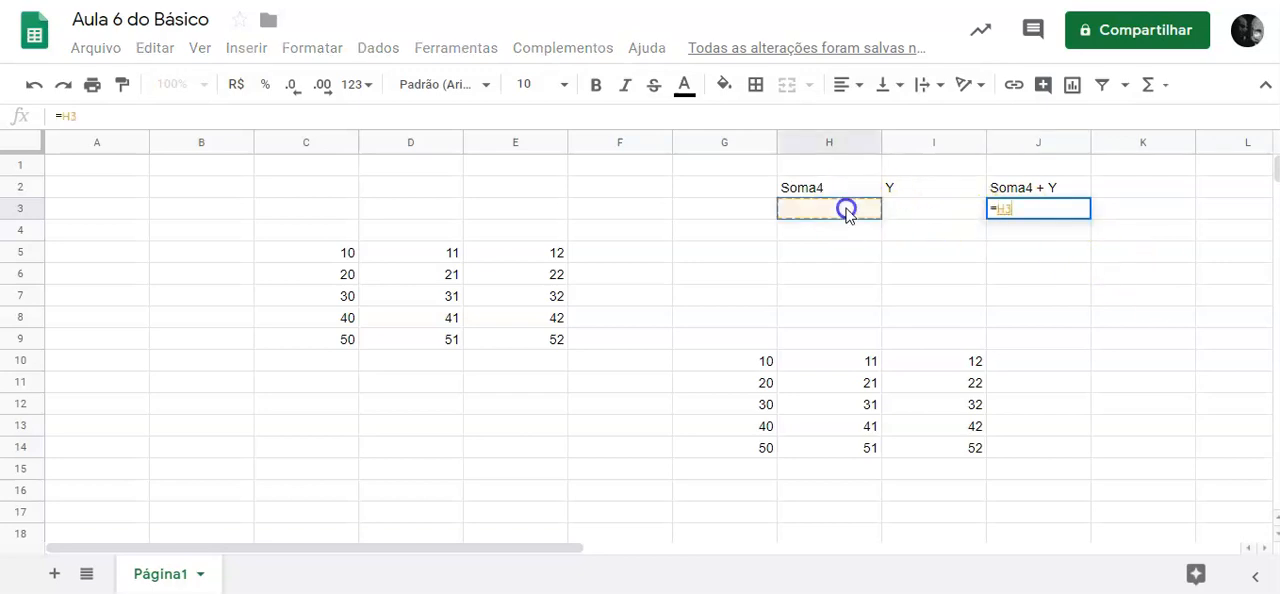
type("+")
left_click(911, 205)
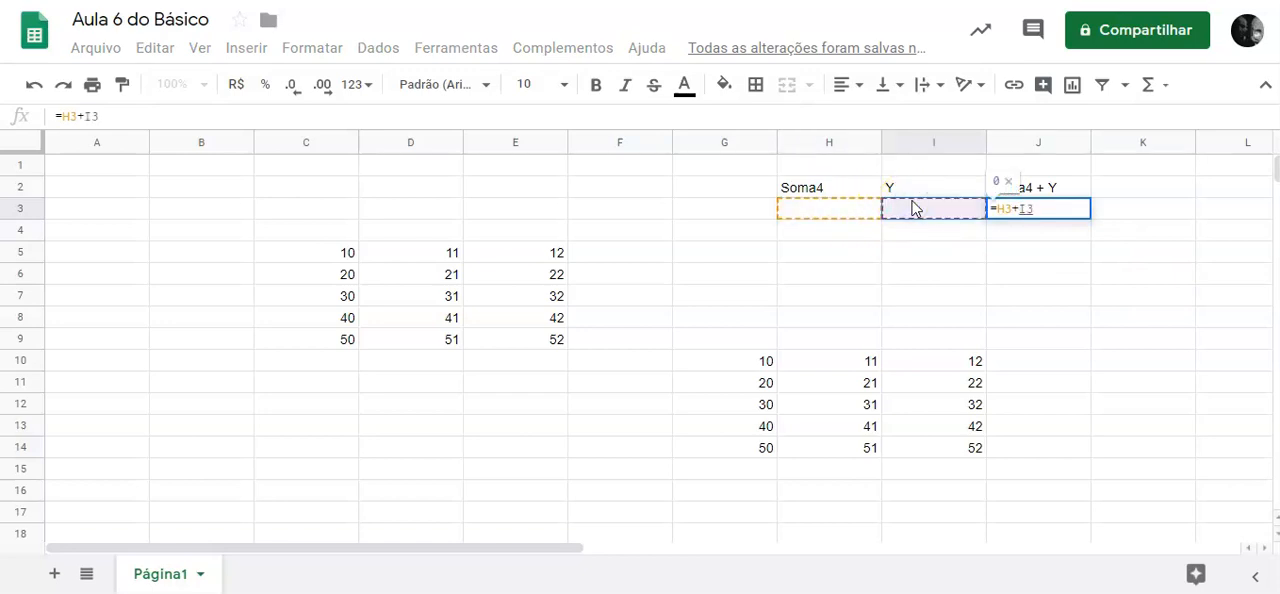
key("Return")
Fill the formula in J3 down through J6.
left_click(1076, 212)
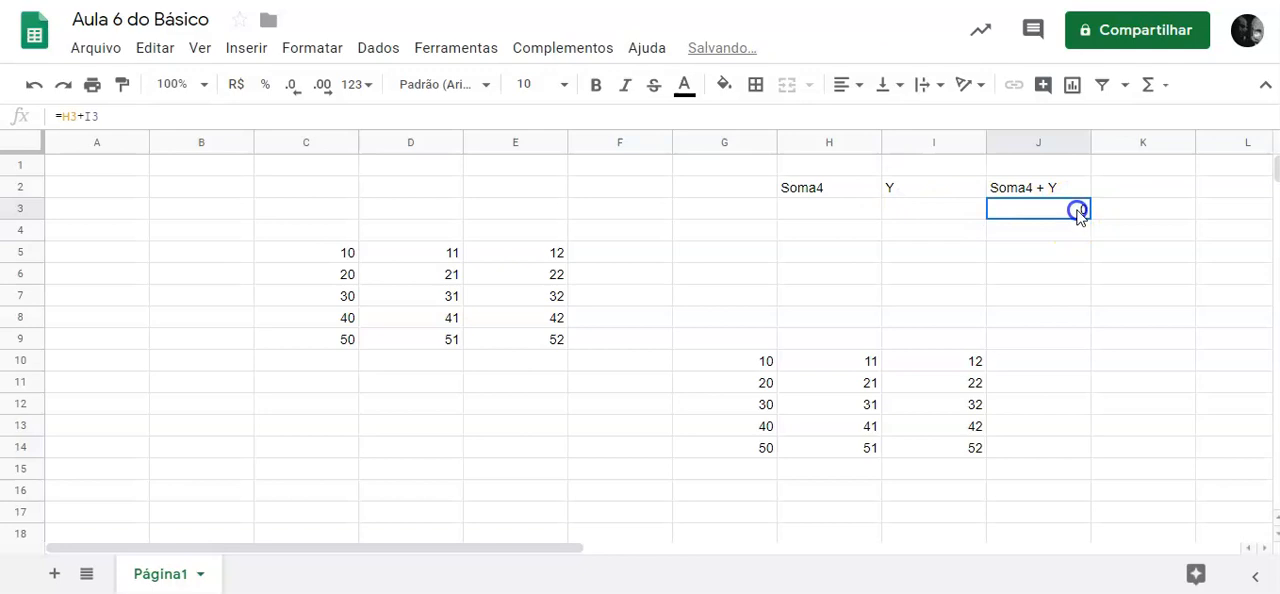
left_click_drag(1089, 221, 1094, 285)
left_click(1111, 257)
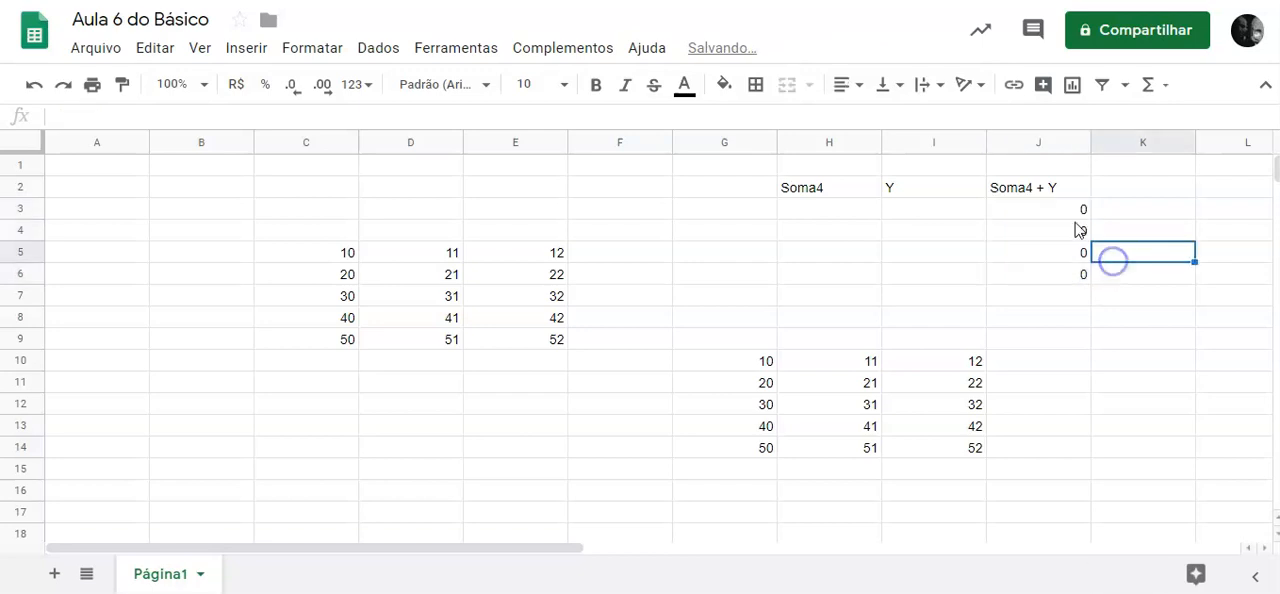
left_click(1051, 209)
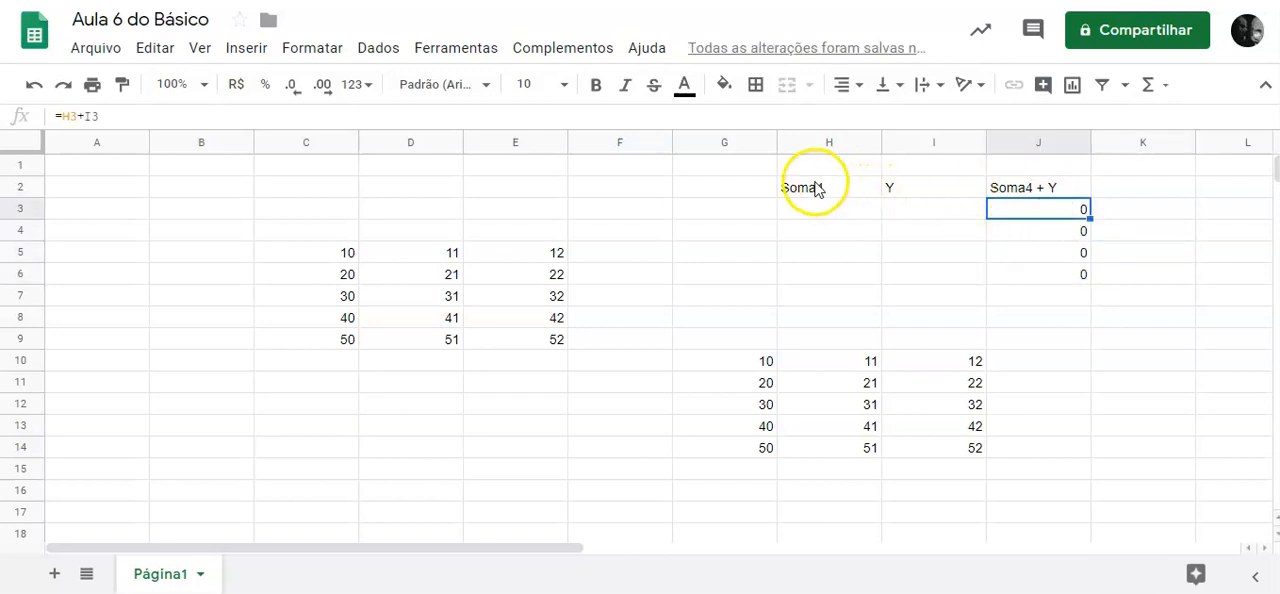
Centre the headers in H2:J2 horizontally and make them bold.
left_click_drag(811, 189, 1032, 193)
left_click(856, 82)
left_click(873, 121)
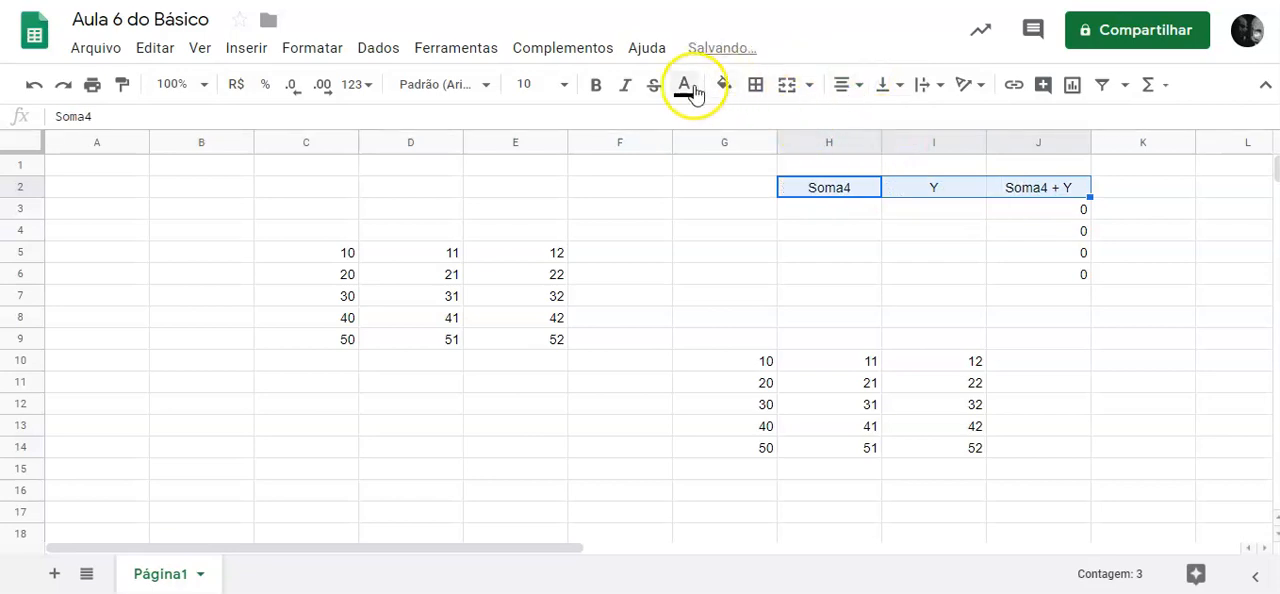
left_click(596, 85)
left_click(908, 230)
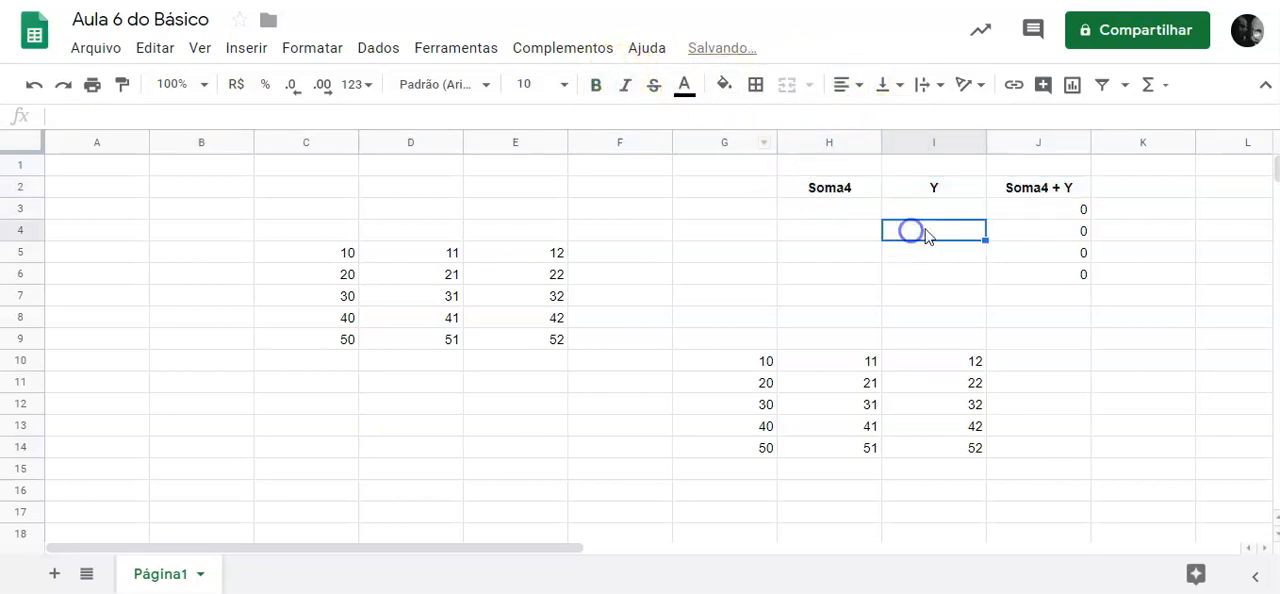
Apply all borders to the cell range H3:J6.
left_click_drag(837, 208, 1062, 278)
left_click(757, 86)
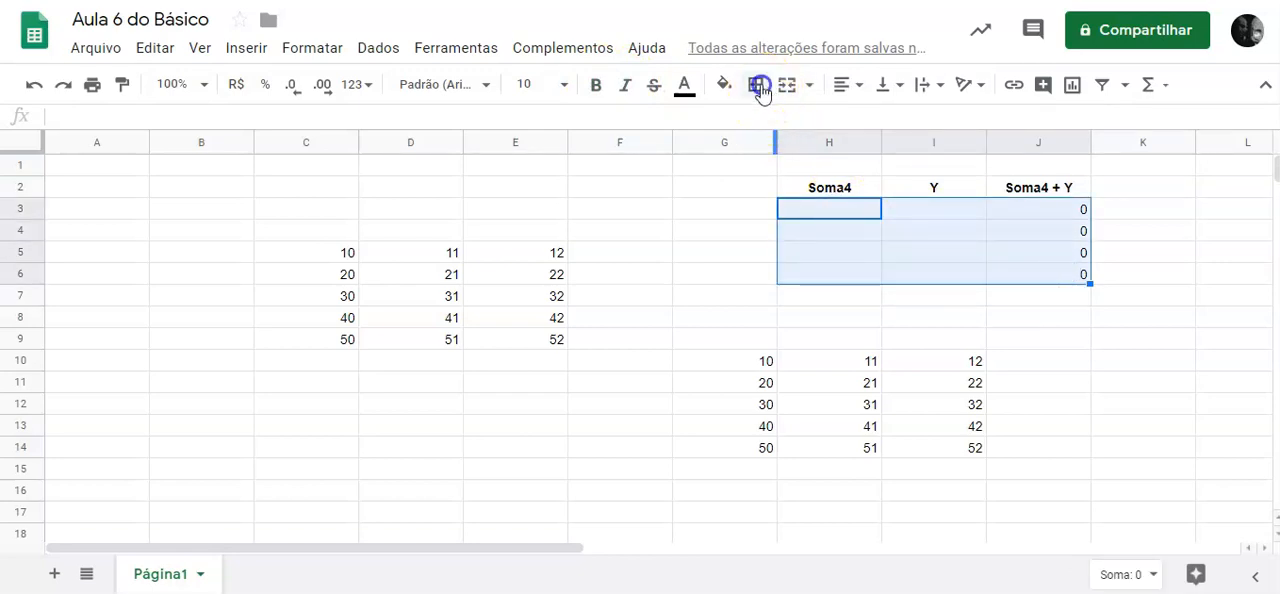
left_click(765, 124)
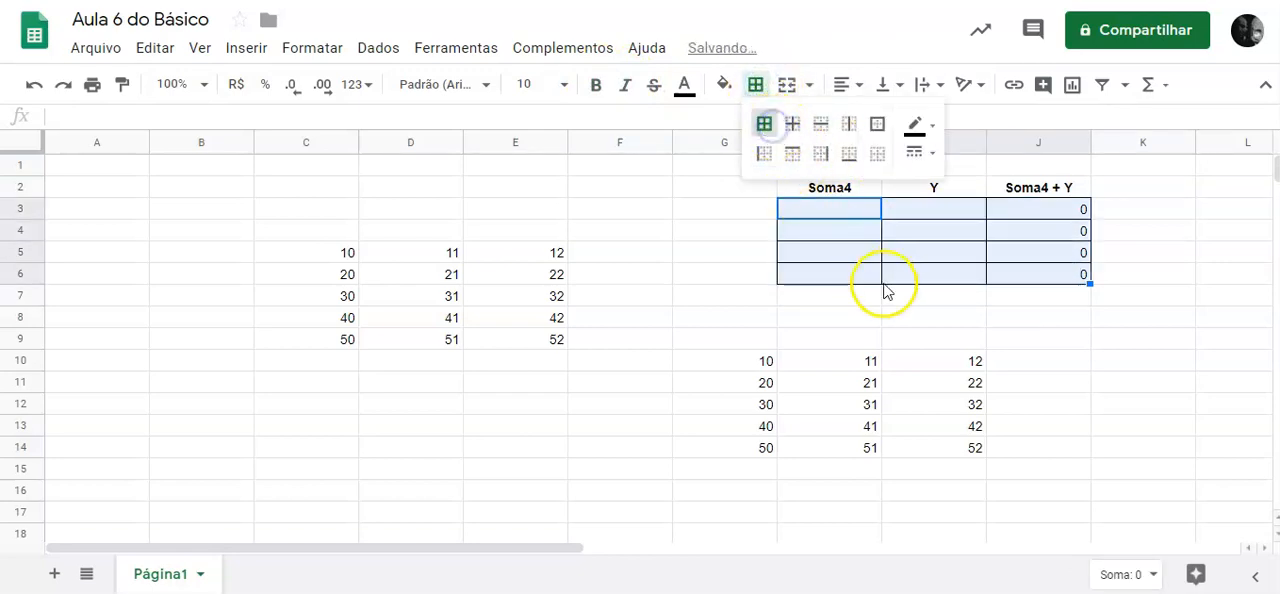
left_click(923, 310)
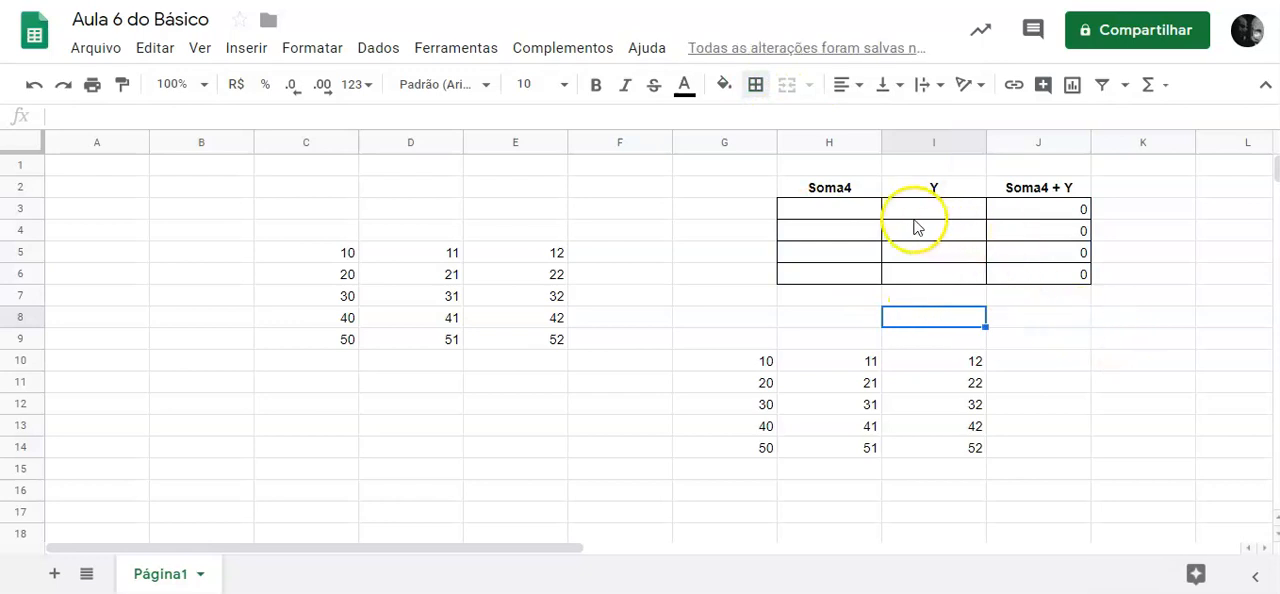
Enter the formula =sum(C5:D6) in cell H3 under the "Soma4" header.
left_click(834, 214)
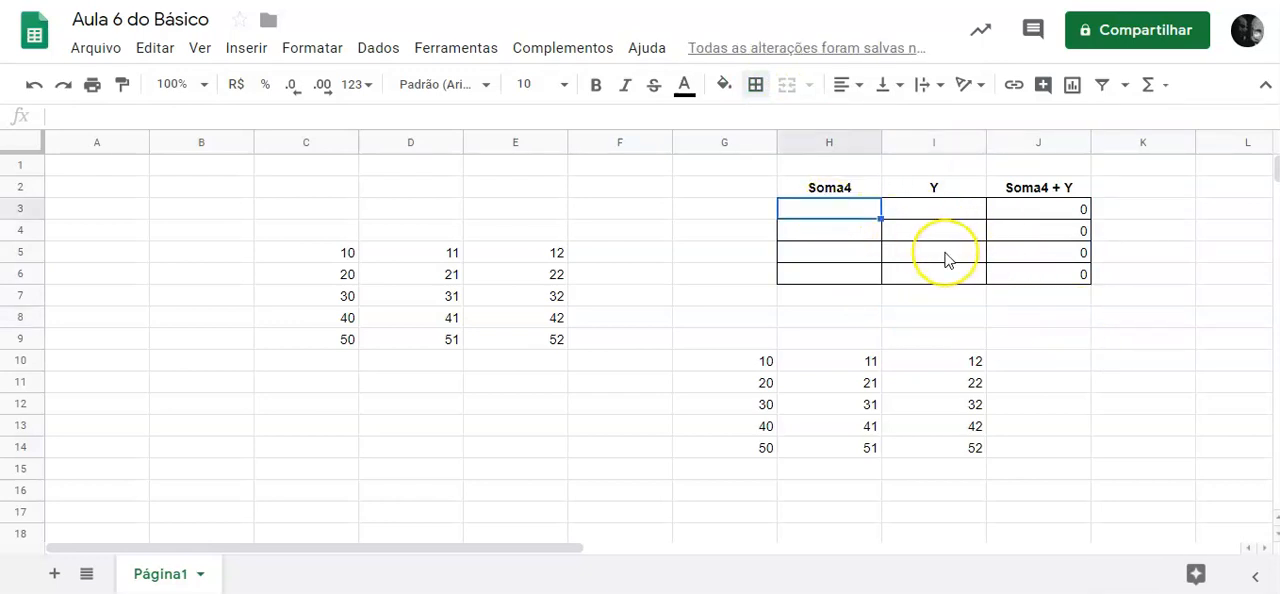
type("=")
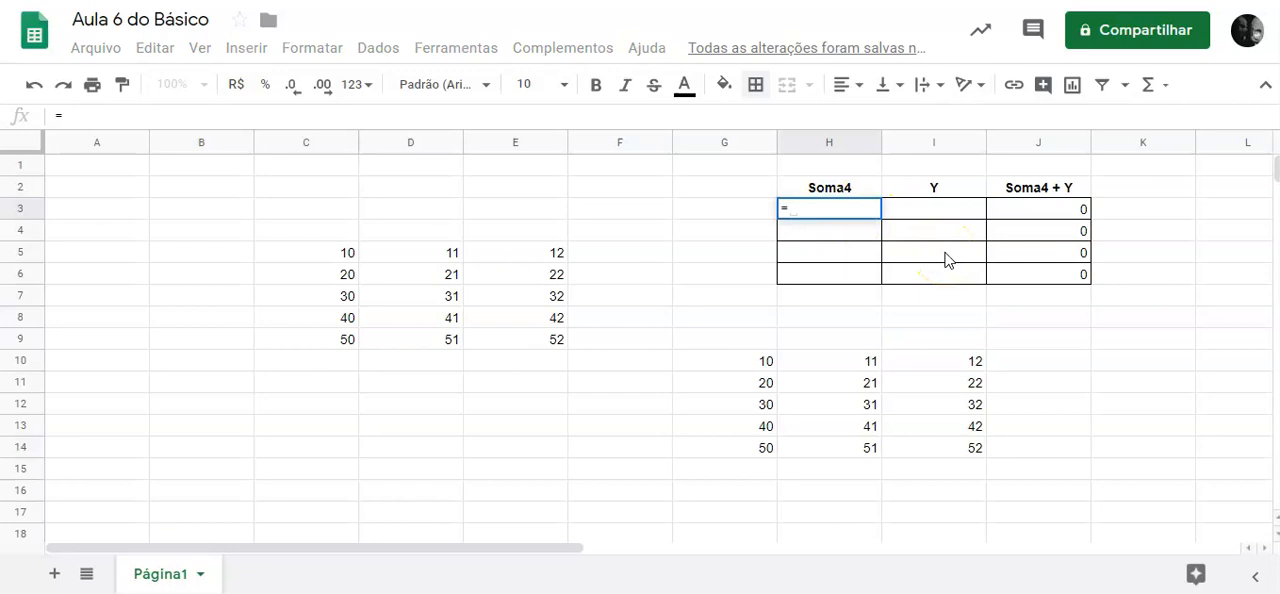
type("so")
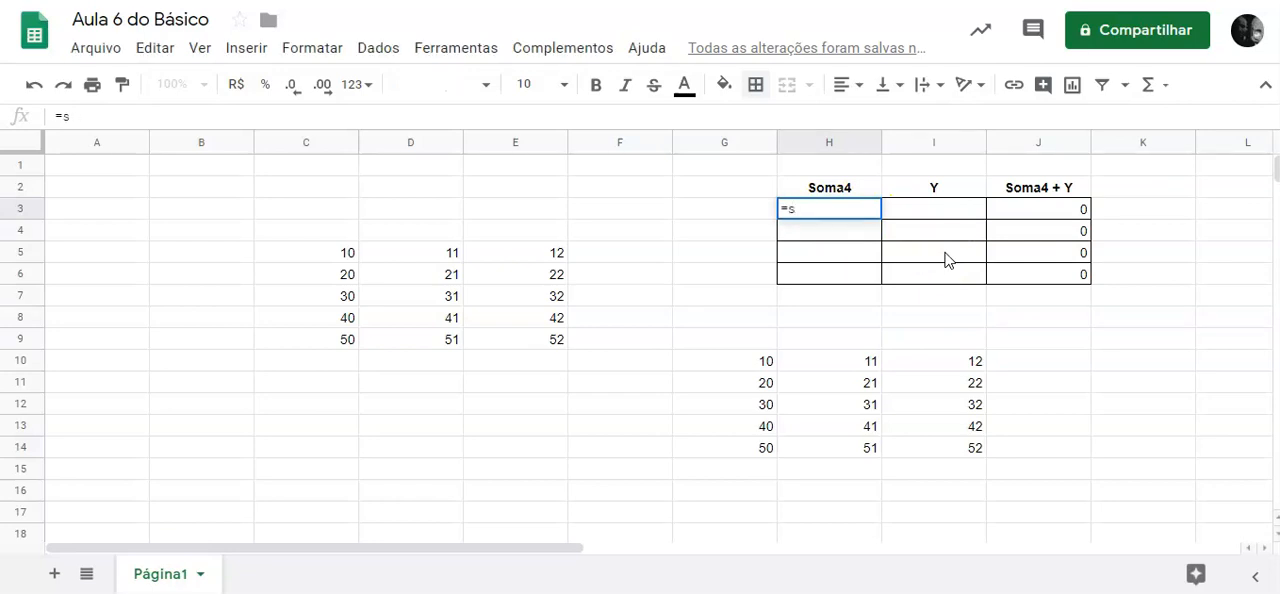
type("(")
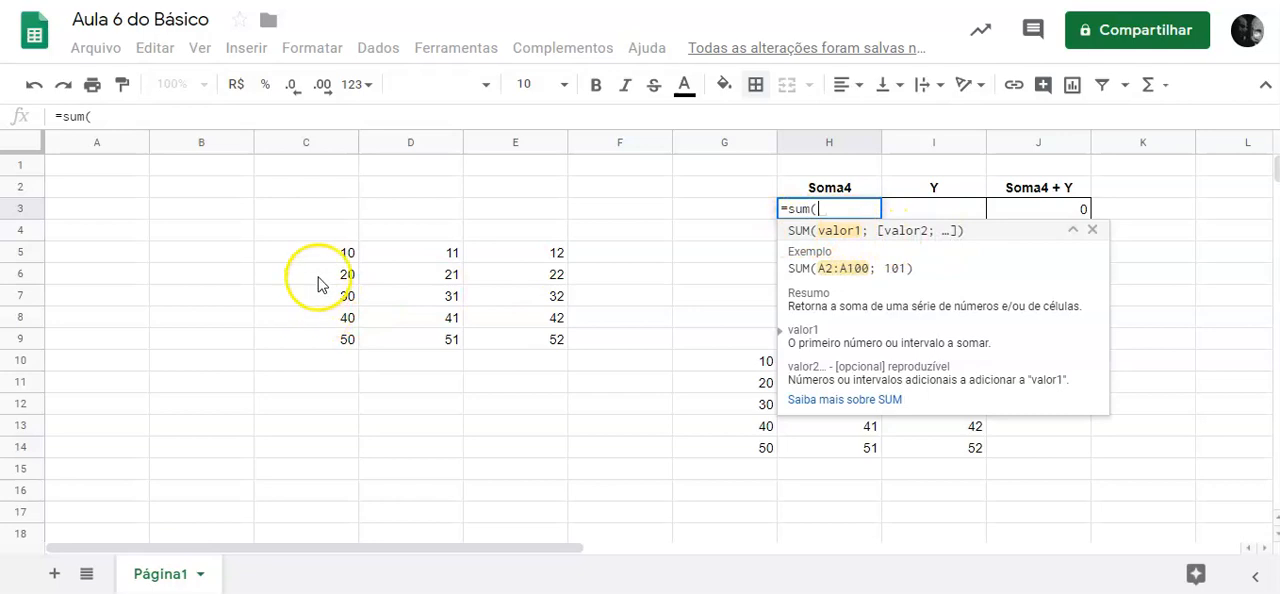
left_click_drag(323, 257, 421, 281)
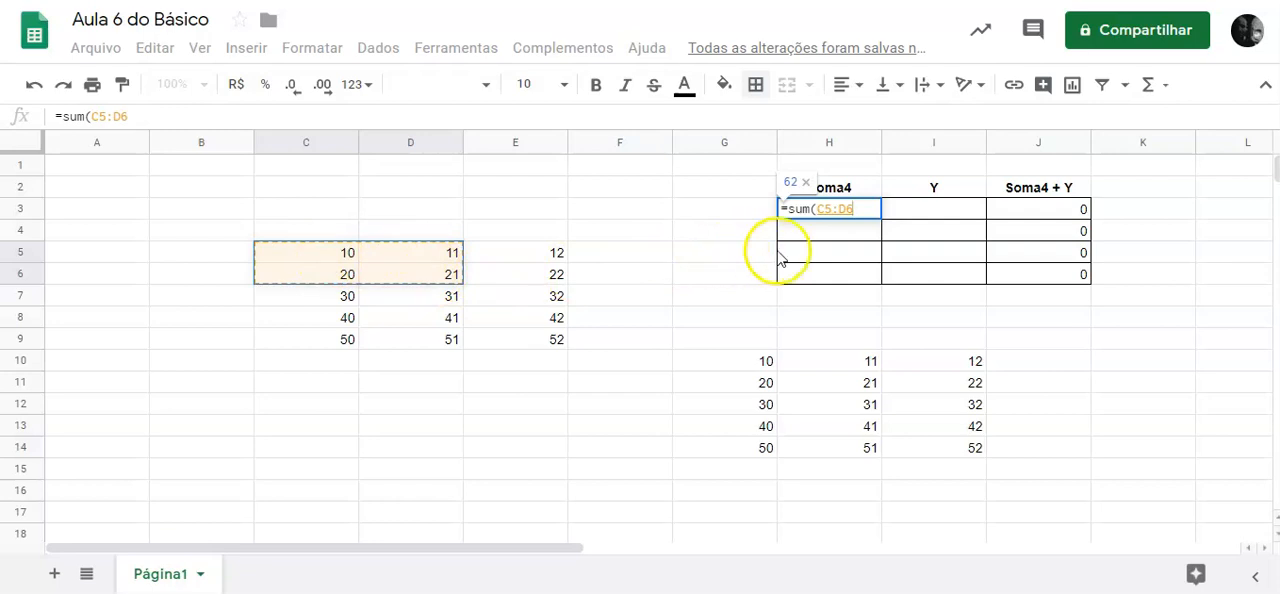
left_click(835, 208)
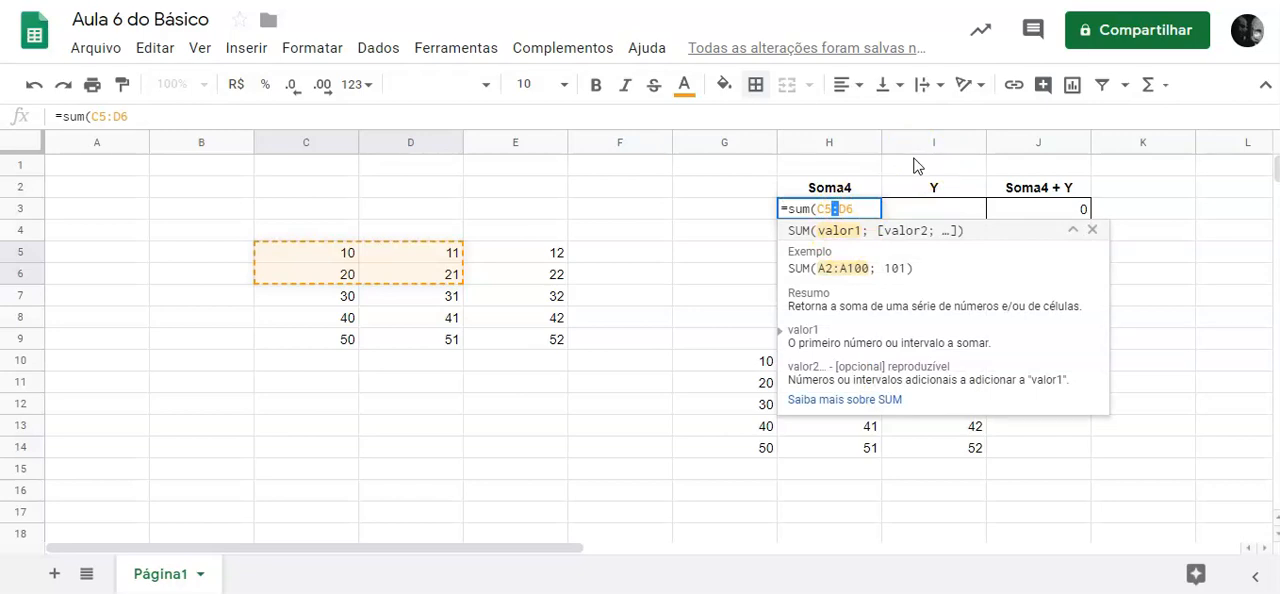
left_click(902, 168)
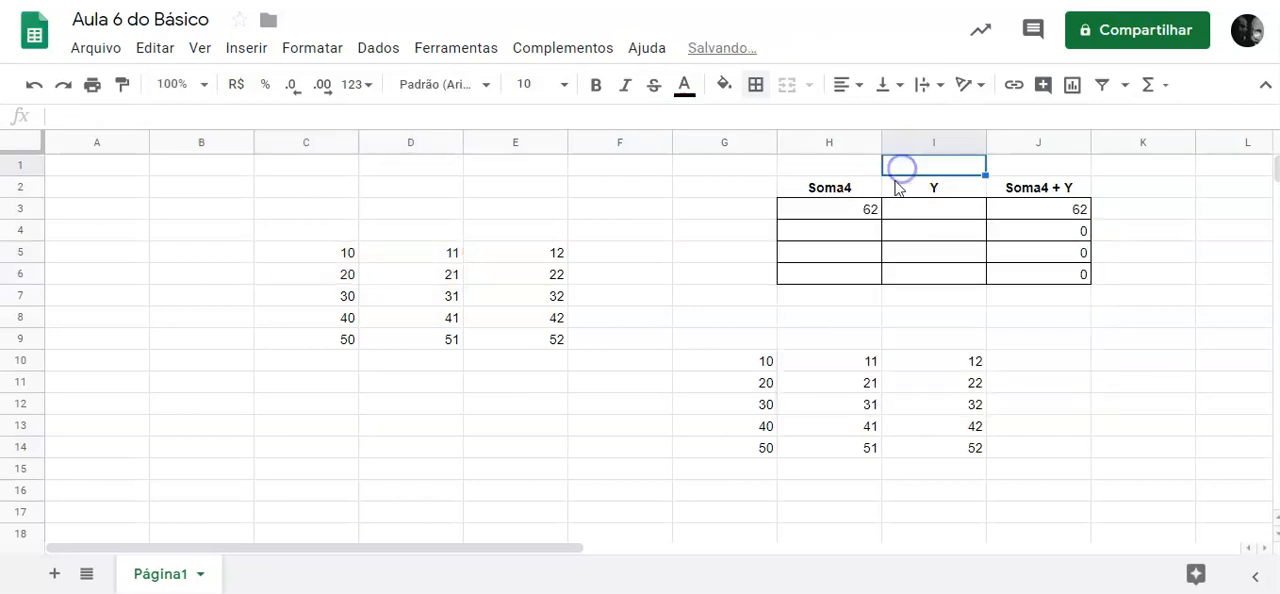
Examine the SUM formula in H3 and the cell range it references.
left_click(834, 214)
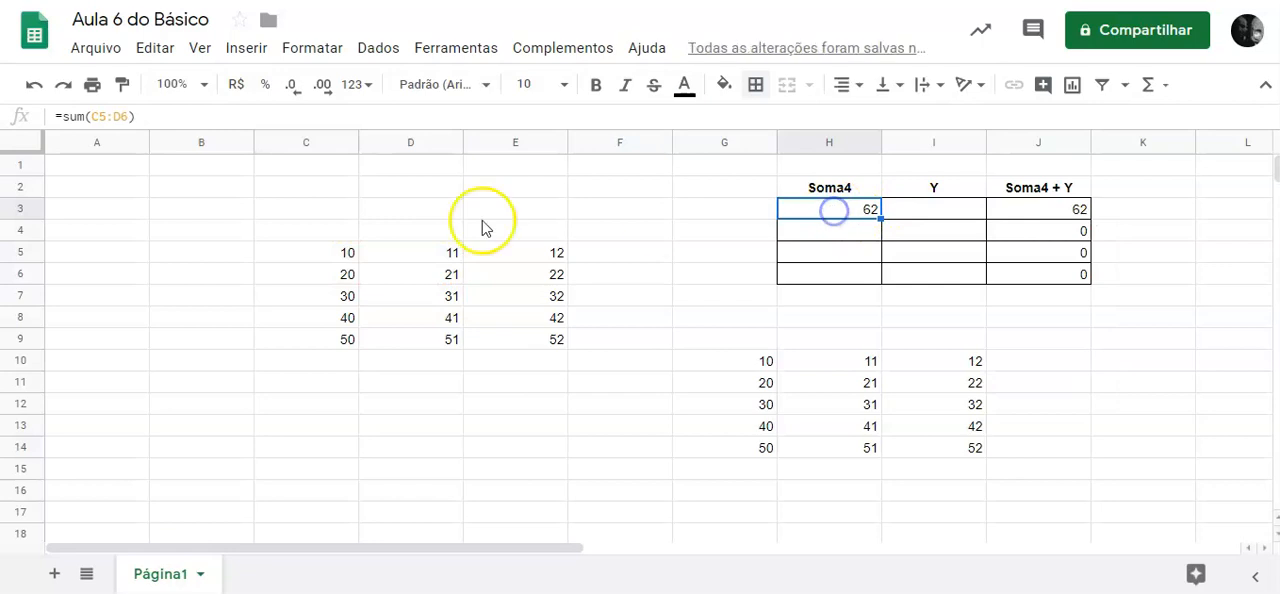
left_click(176, 118)
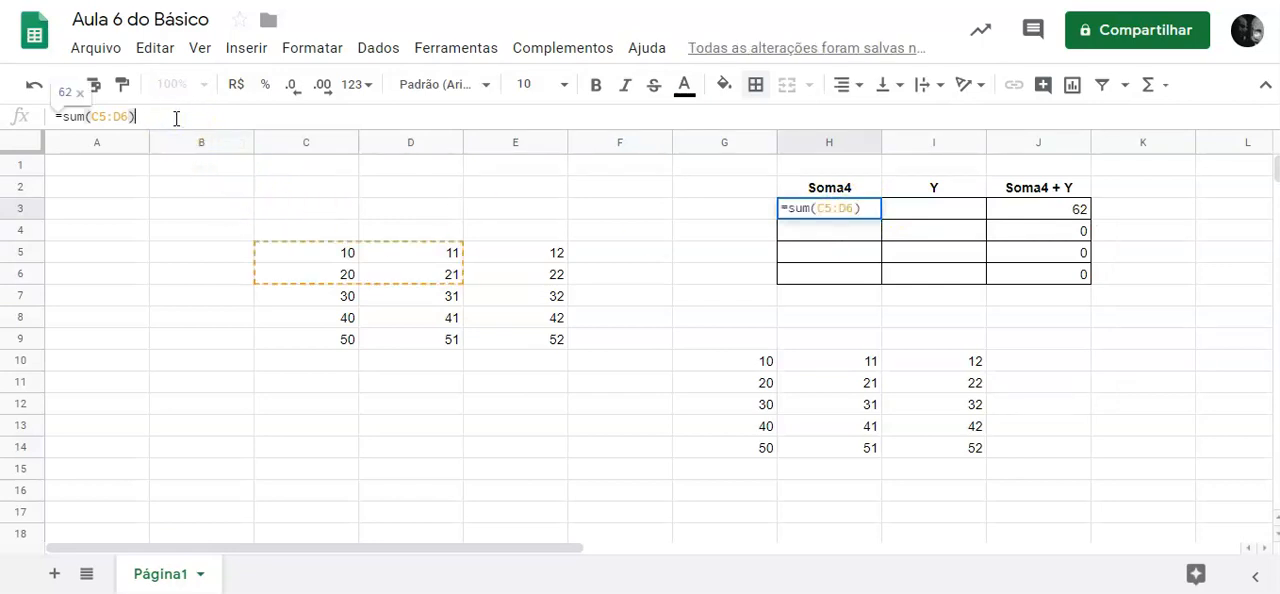
key("Return")
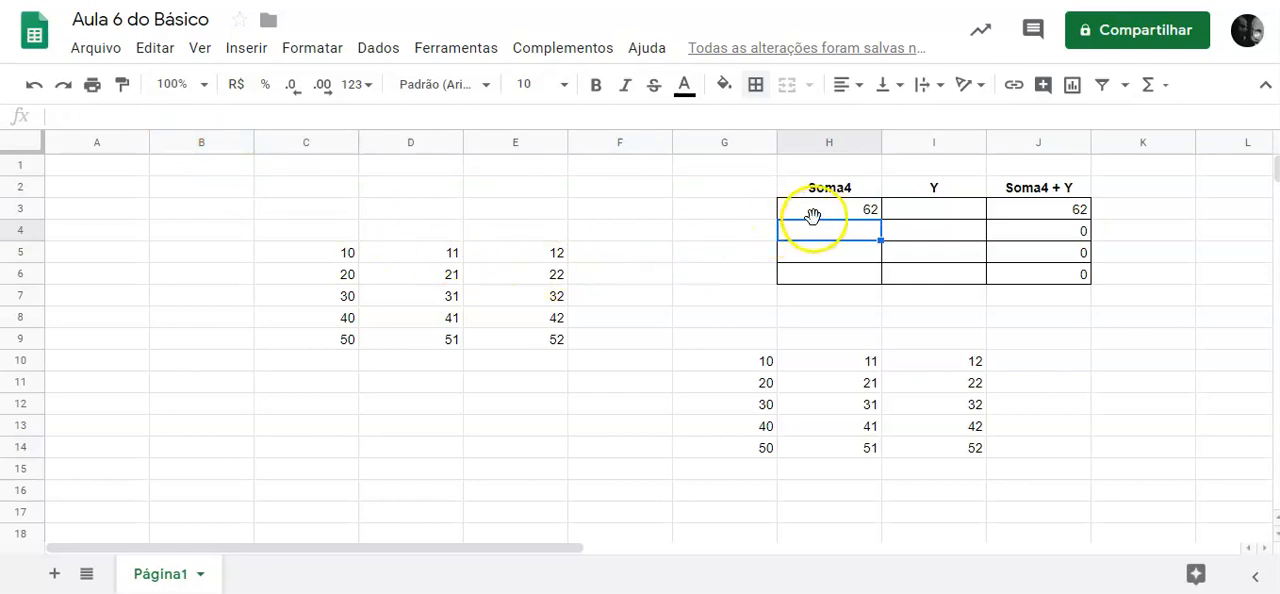
left_click(851, 216)
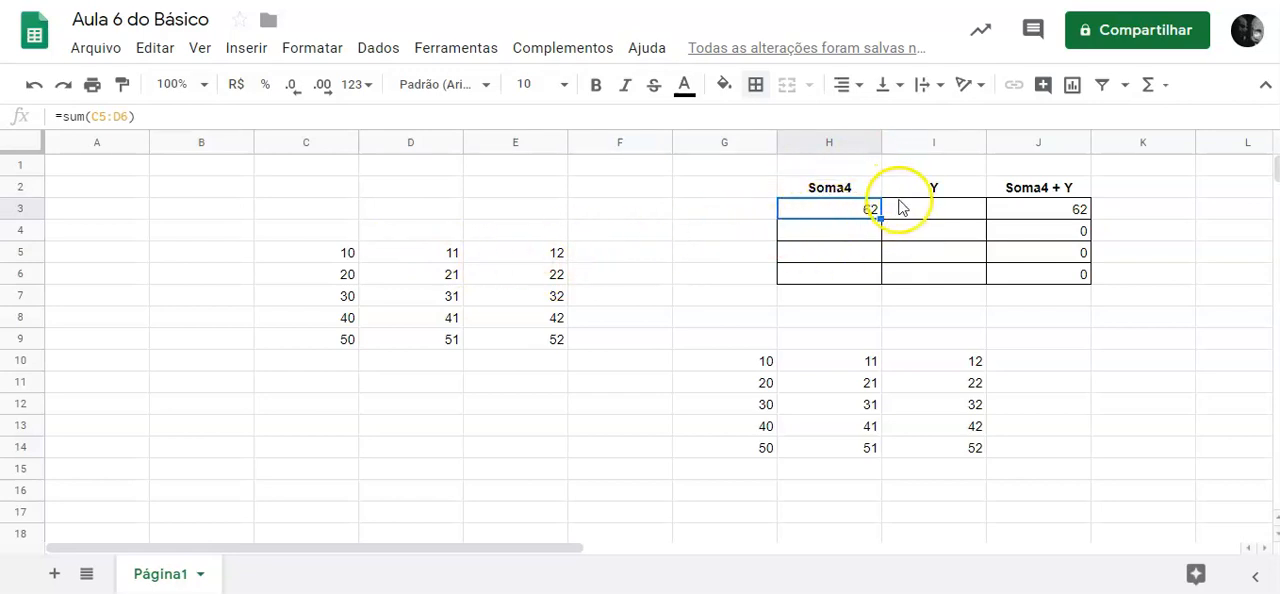
double_click(852, 218)
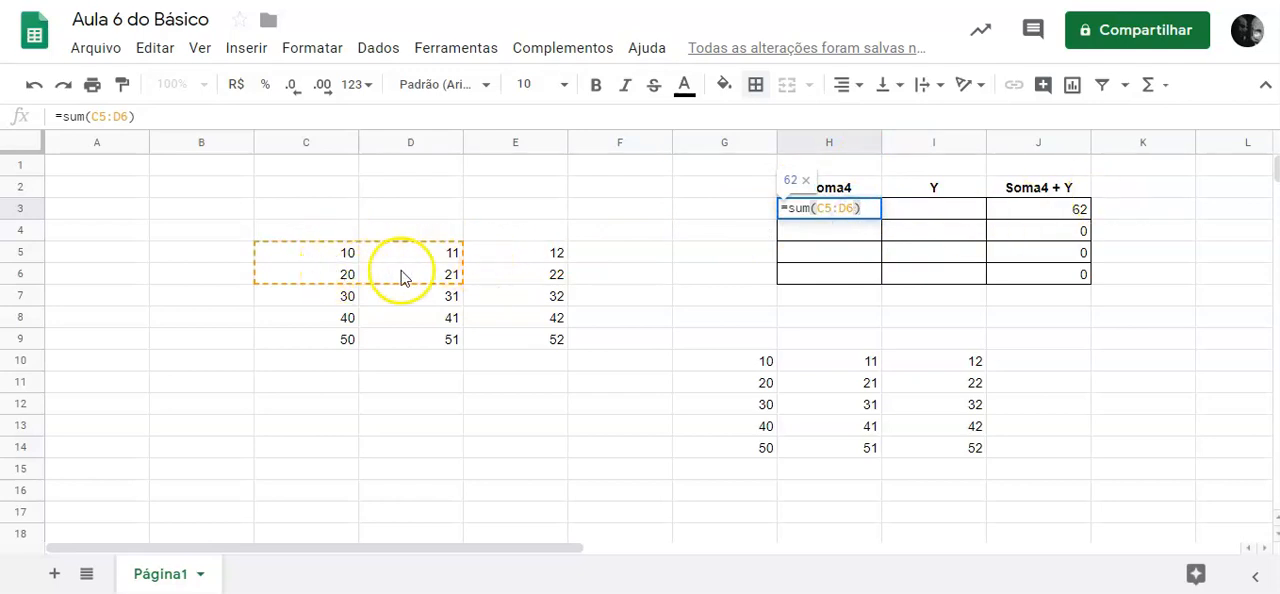
left_click(725, 87)
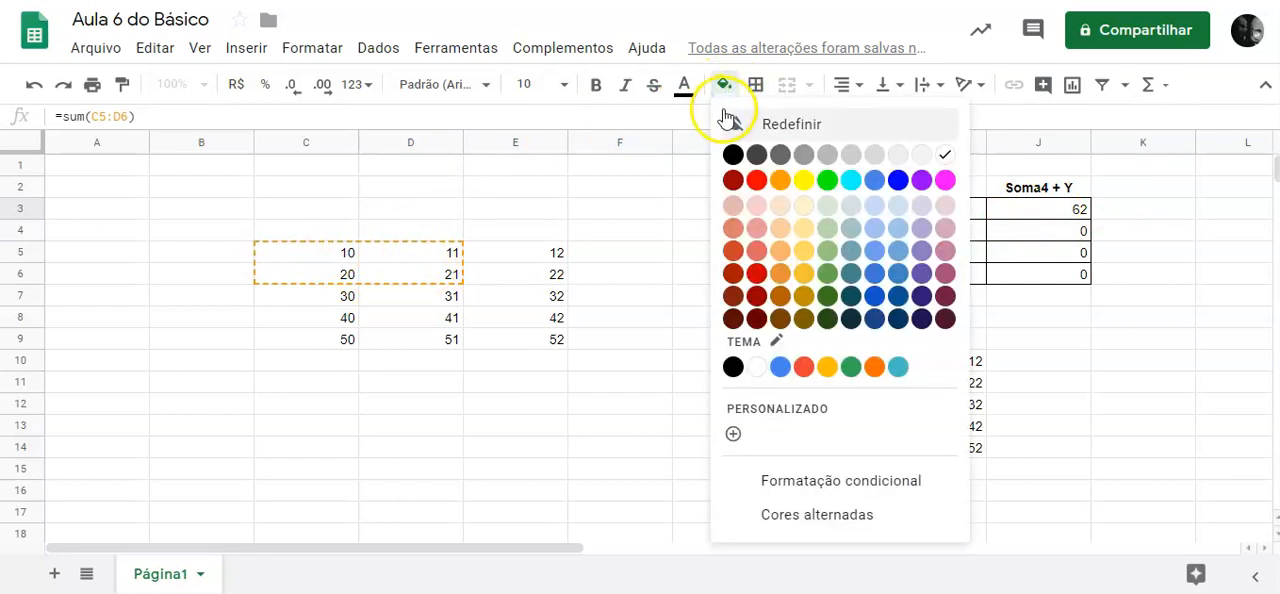
left_click(726, 121)
left_click(687, 197)
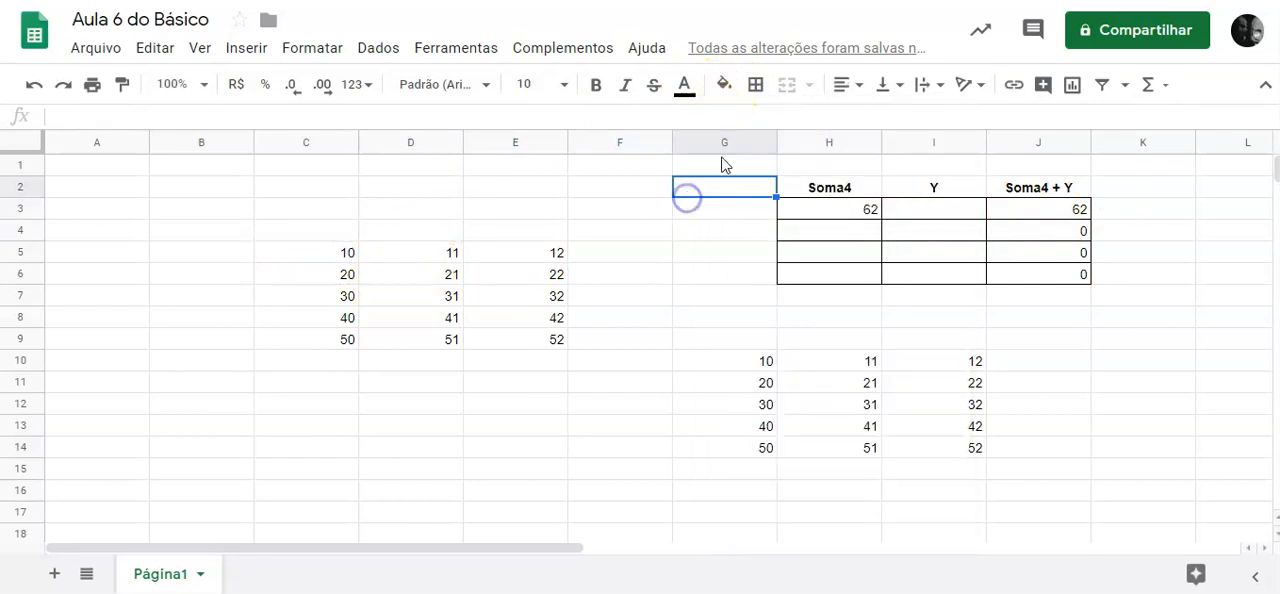
Fill the cell range C5:D6 with a light blue background.
left_click_drag(340, 253, 414, 271)
left_click(720, 88)
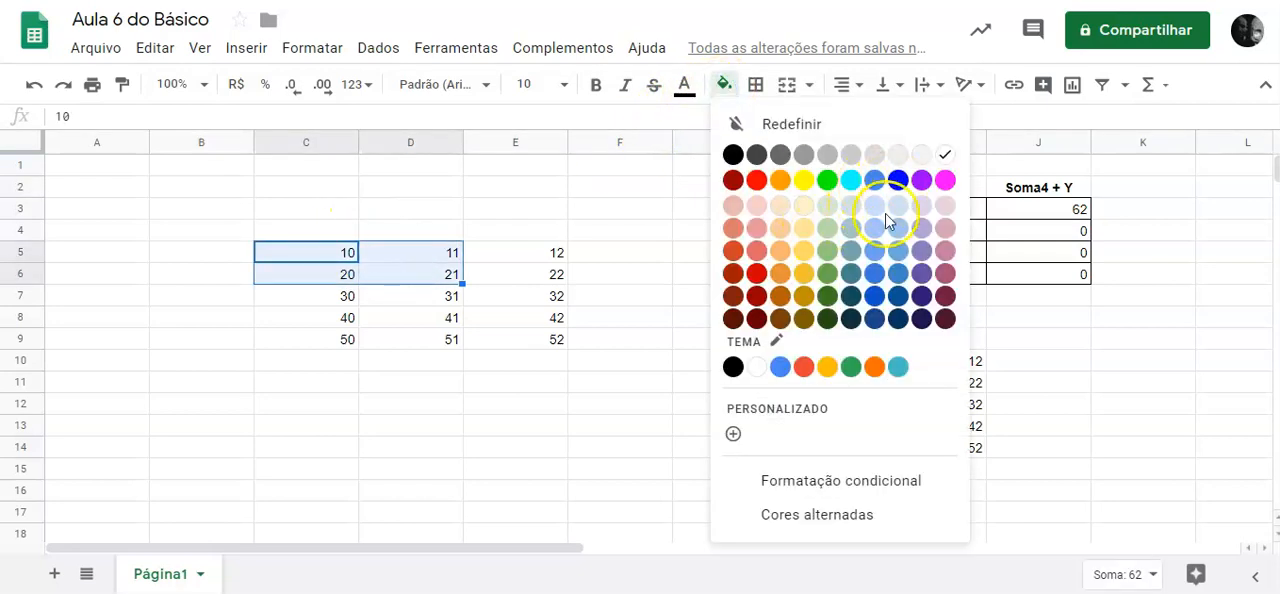
left_click(875, 250)
left_click(592, 231)
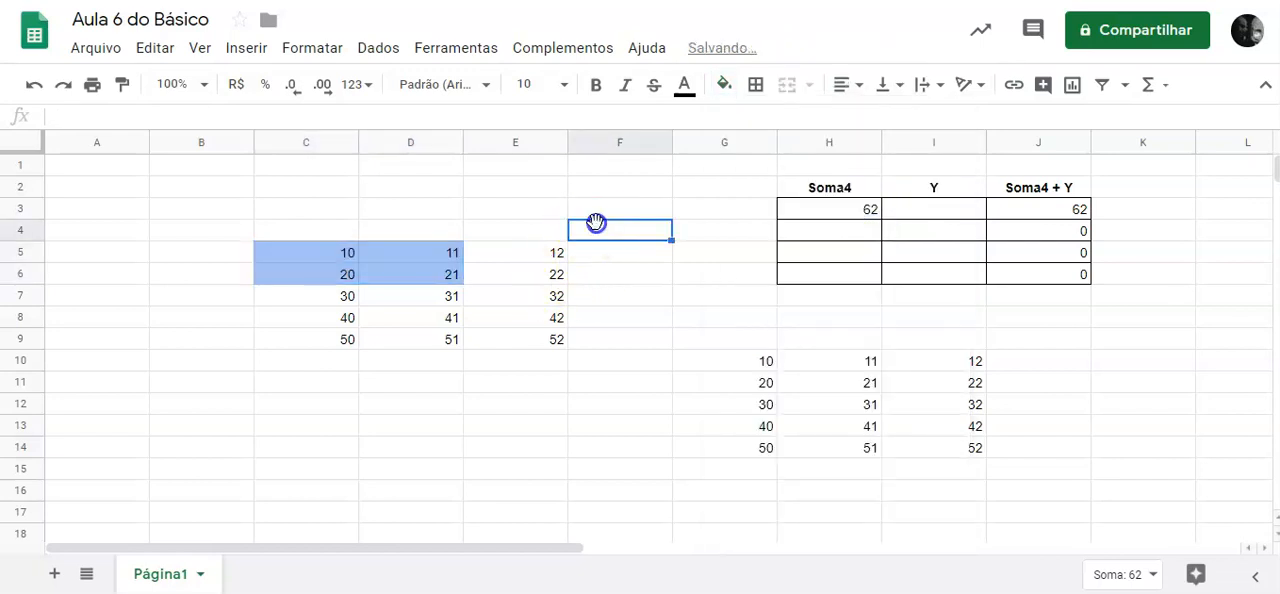
Fill the cell range C5:D6 with a light magenta background.
left_click_drag(320, 251, 452, 277)
left_click(725, 84)
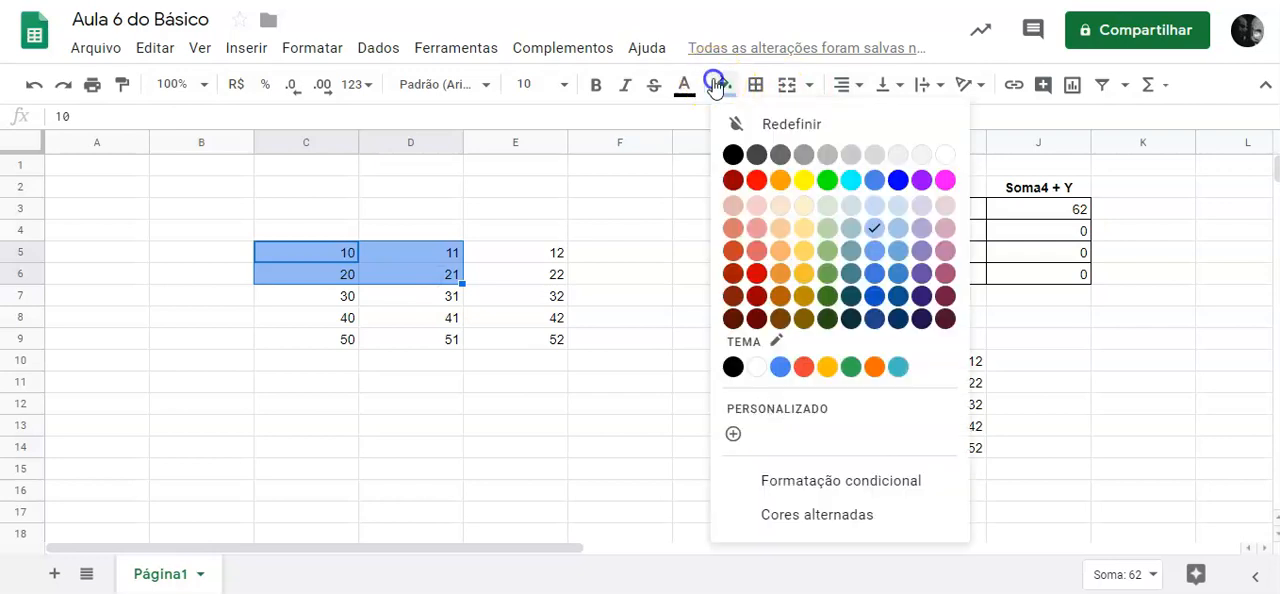
left_click(945, 247)
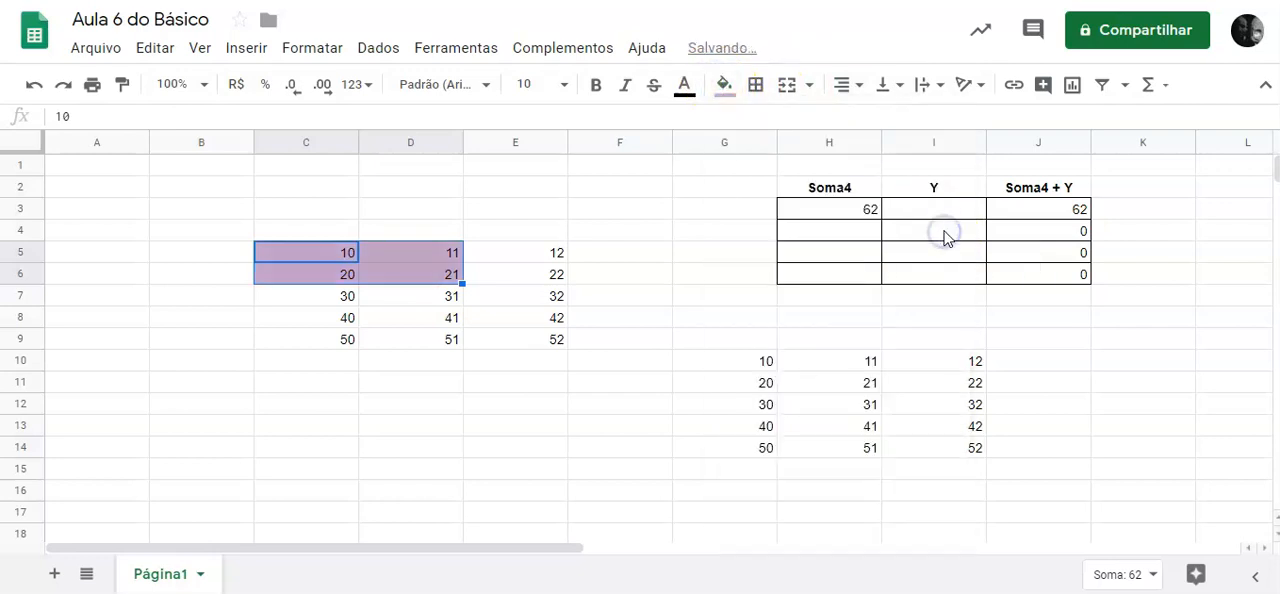
left_click(531, 192)
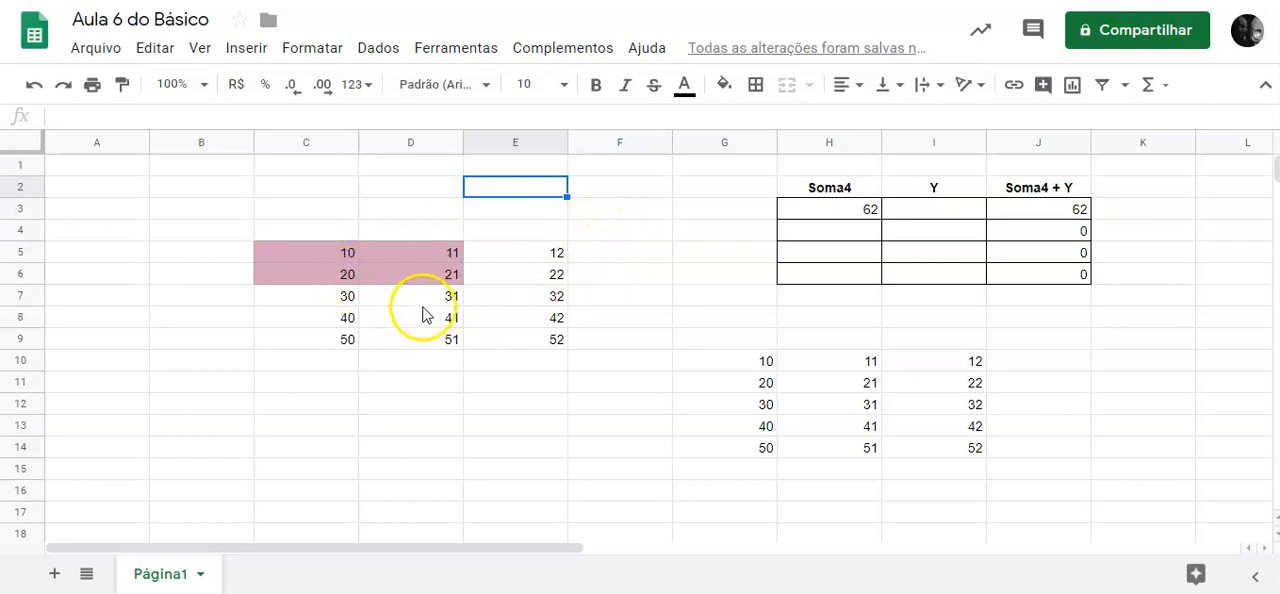
Centre the numbers in the cell range C5:E9 horizontally.
left_click(331, 255)
left_click_drag(331, 255, 532, 342)
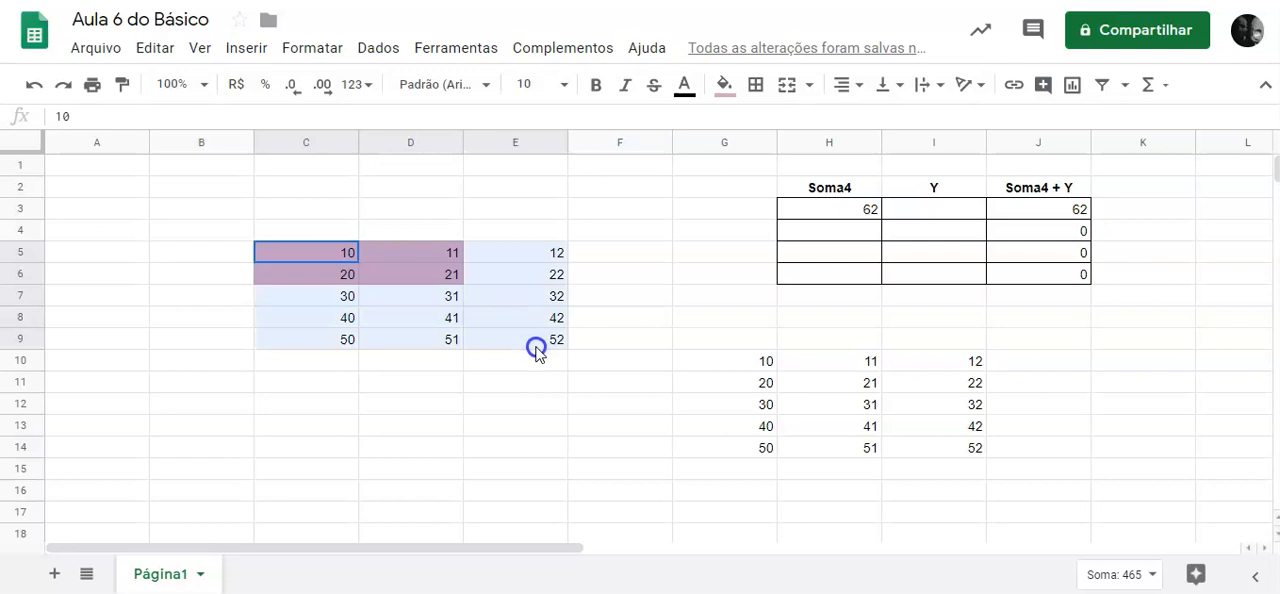
left_click(843, 88)
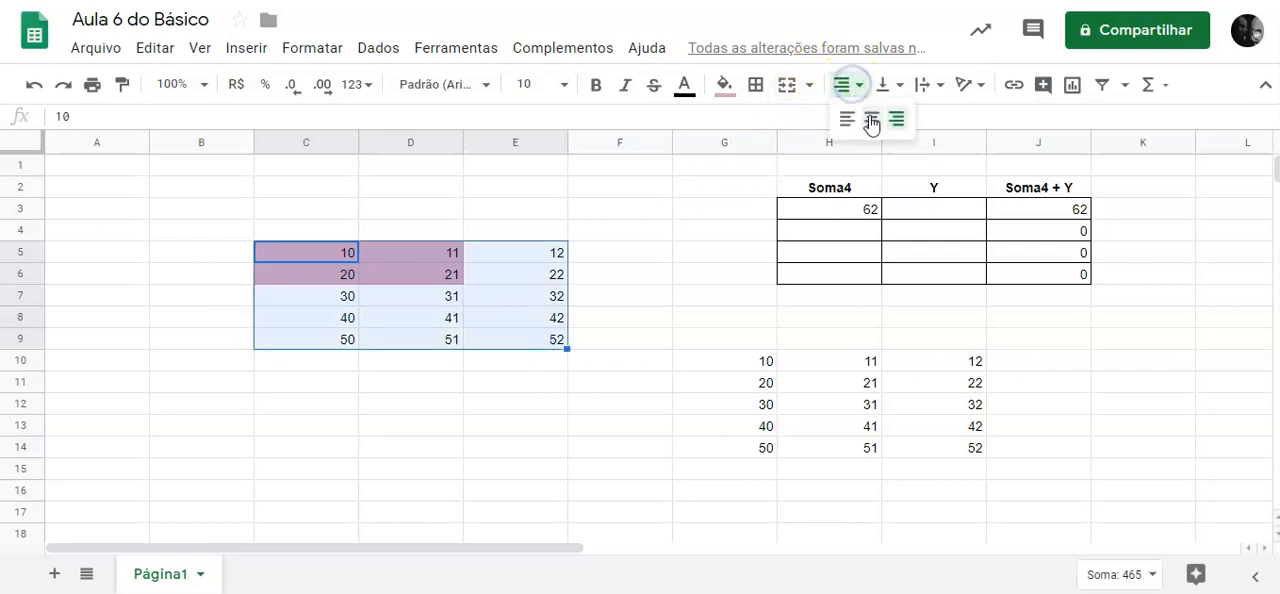
left_click(868, 119)
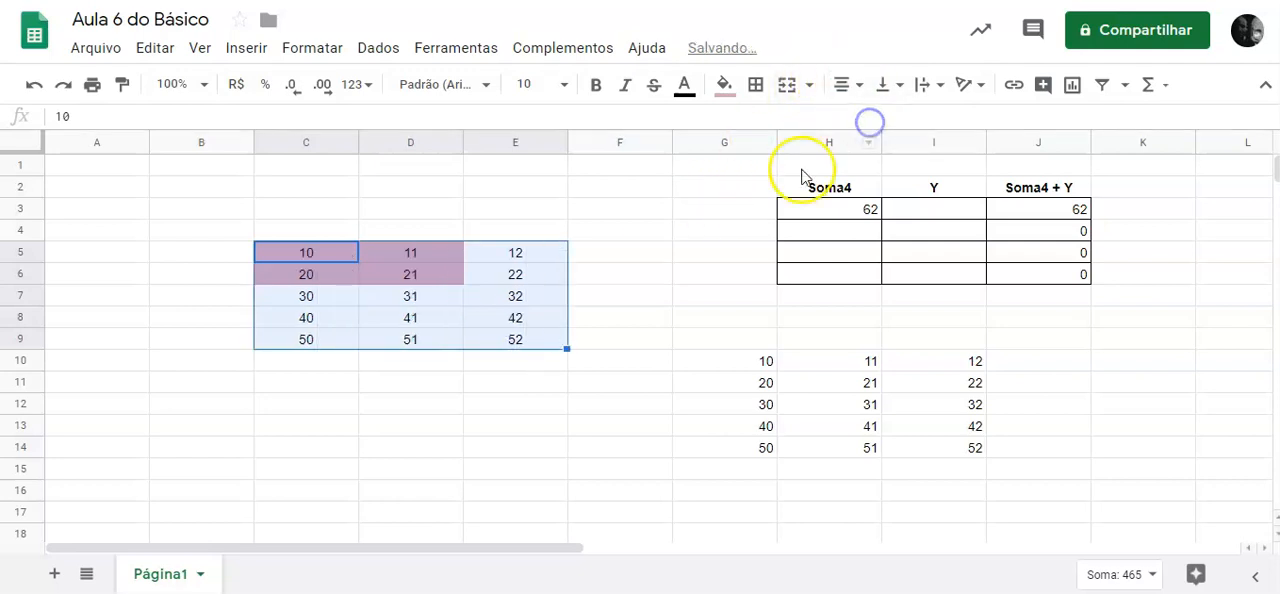
left_click(637, 259)
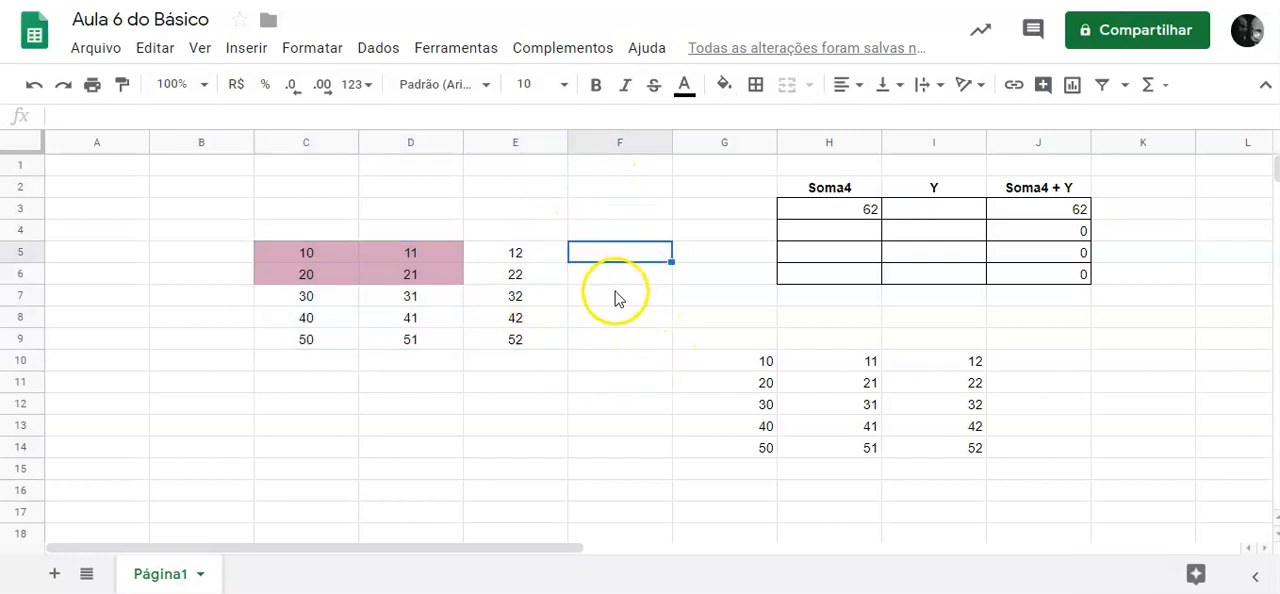
Fill the "Soma4" header cell H2 with the same light magenta as C5:D6.
left_click(843, 190)
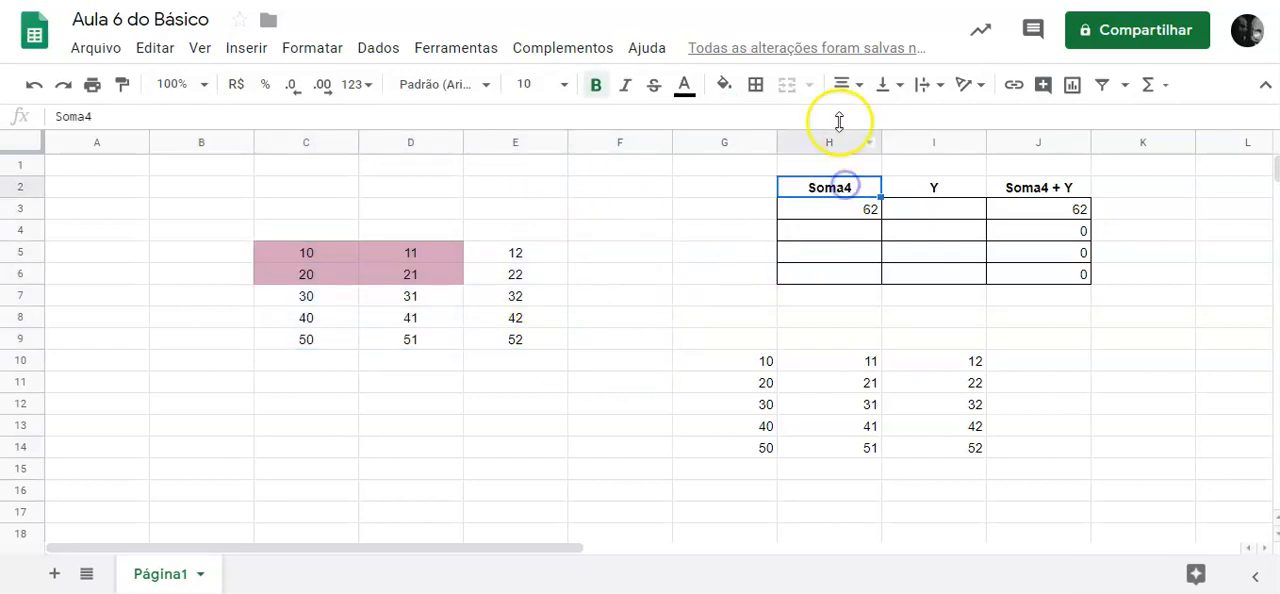
left_click(724, 86)
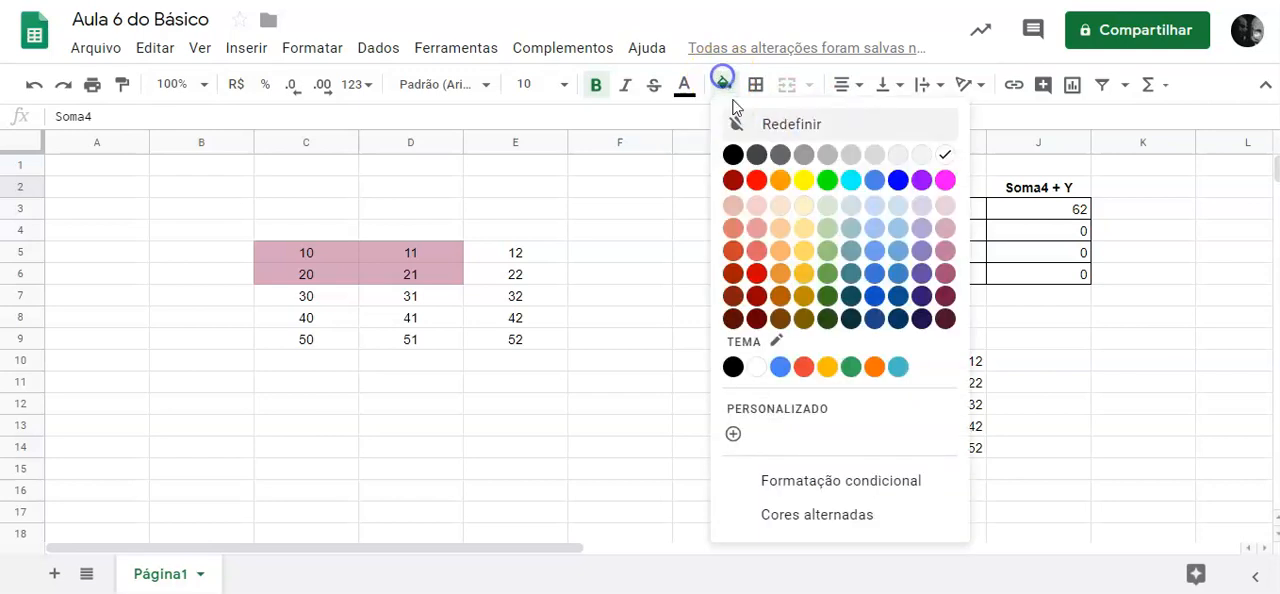
left_click(947, 234)
left_click(698, 298)
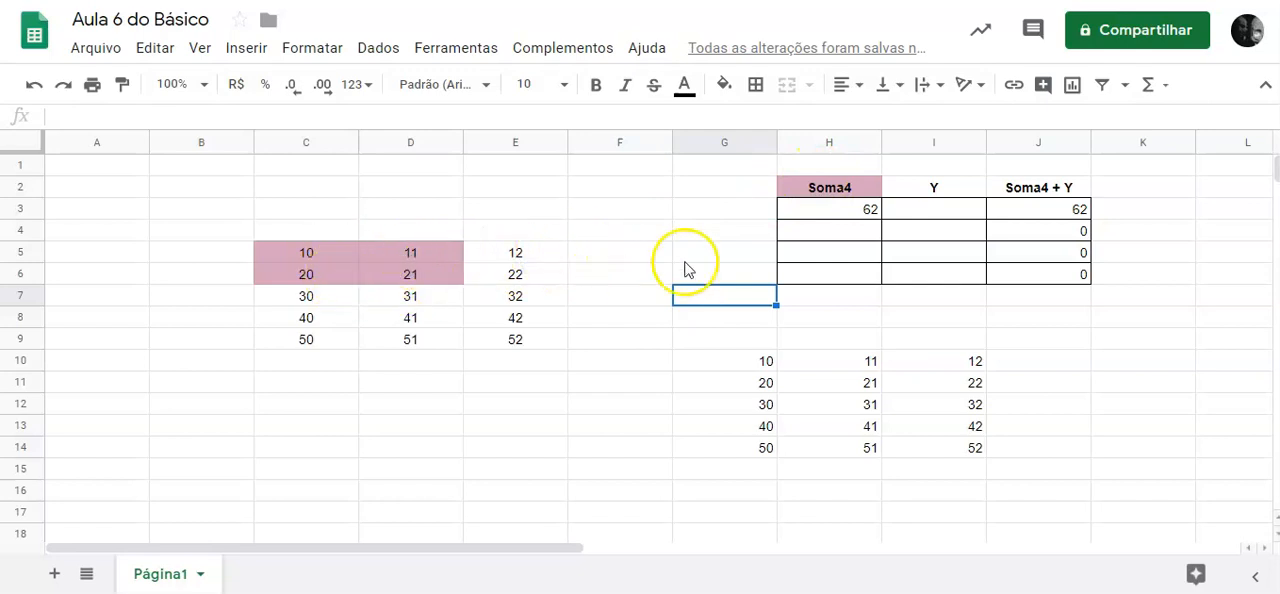
Fill the SUM formula in H3 down through H6.
left_click(840, 210)
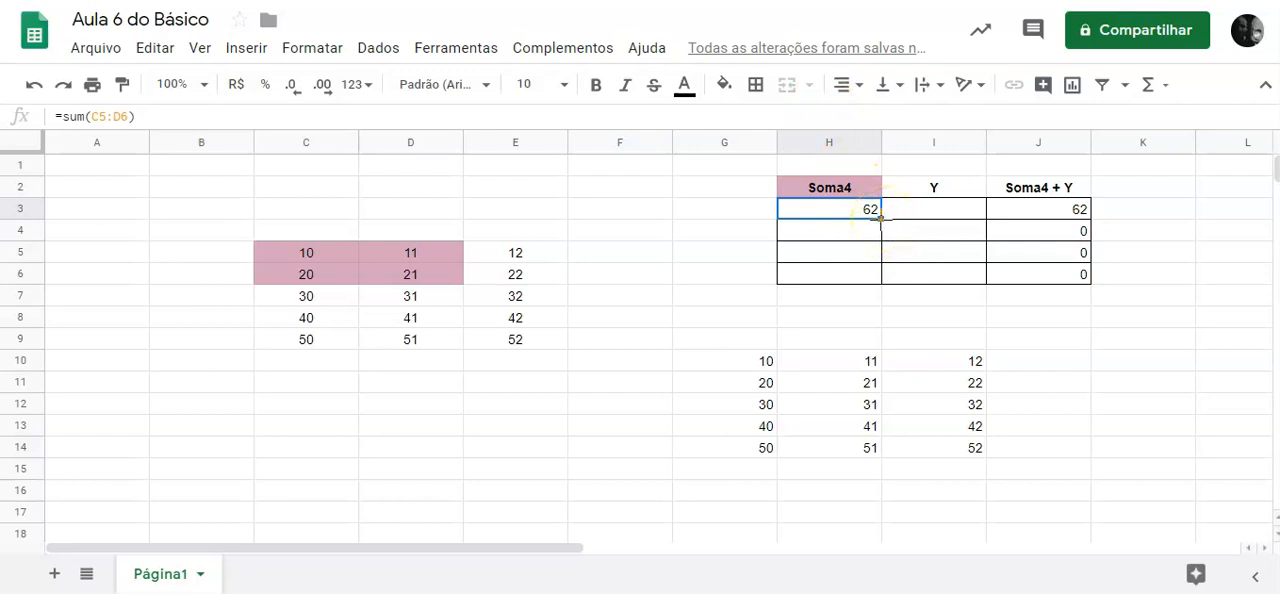
left_click_drag(881, 219, 883, 277)
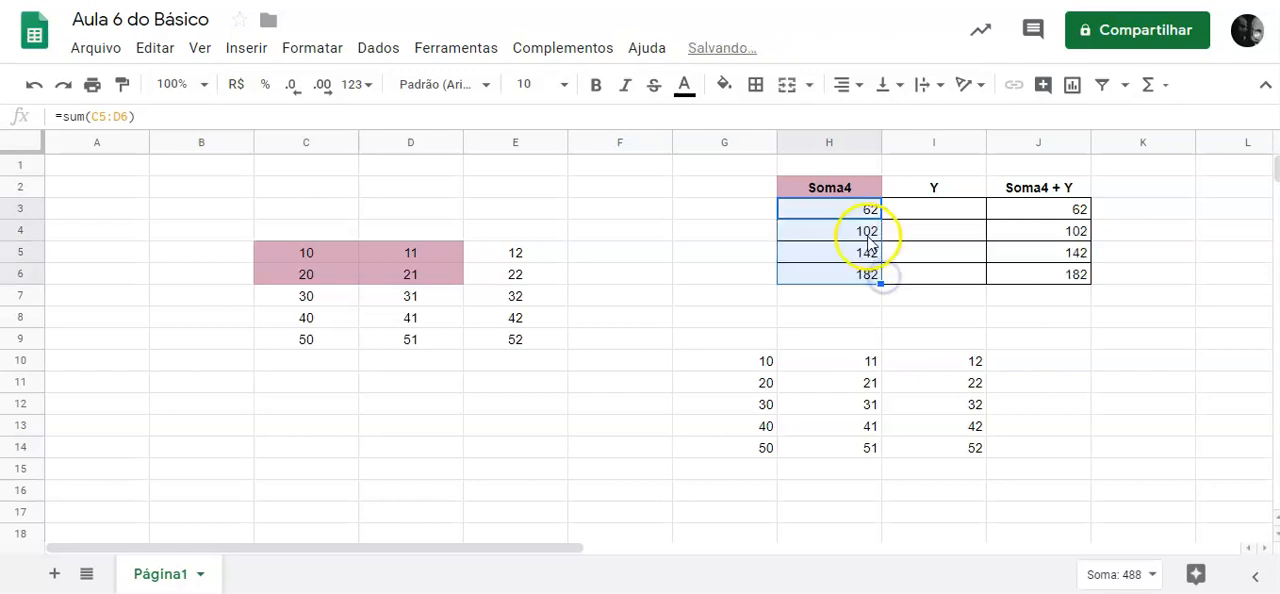
Examine the SUM formulas in H3, H4 and H5 to compare the ranges they reference.
left_click(866, 233)
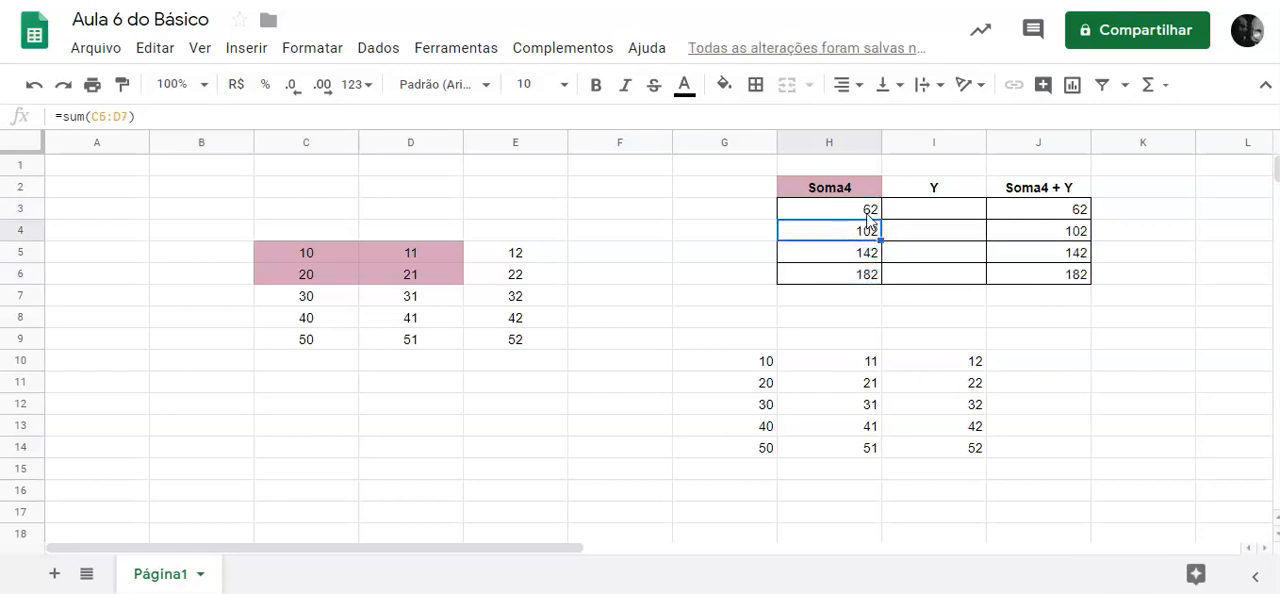
left_click(868, 212)
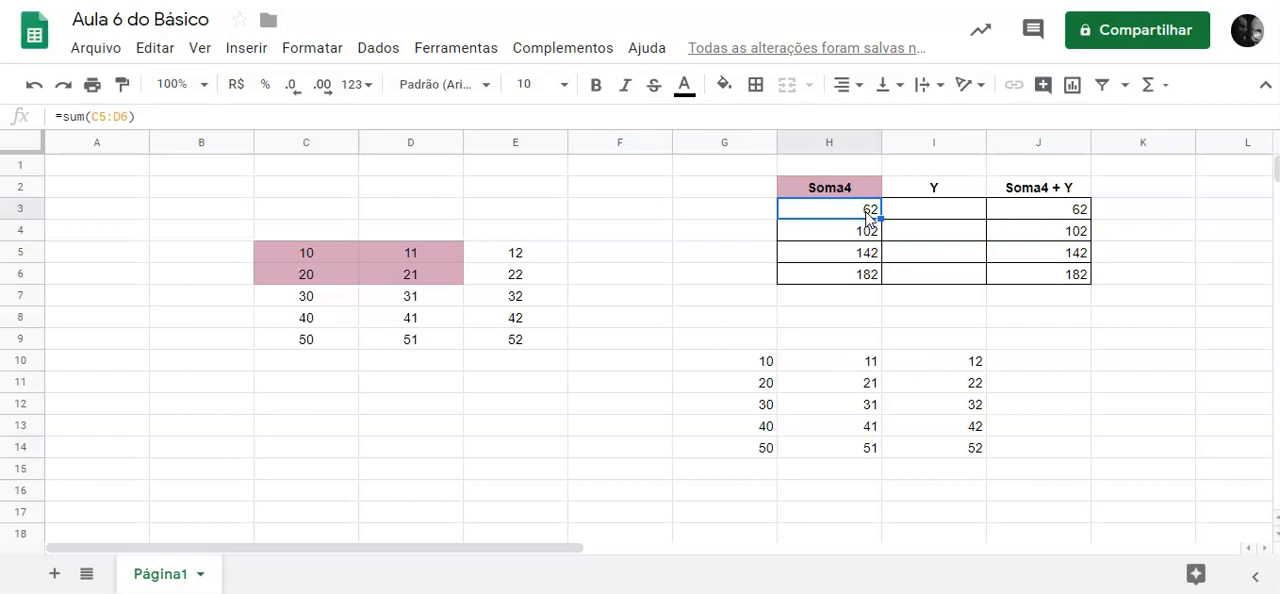
triple_click(866, 212)
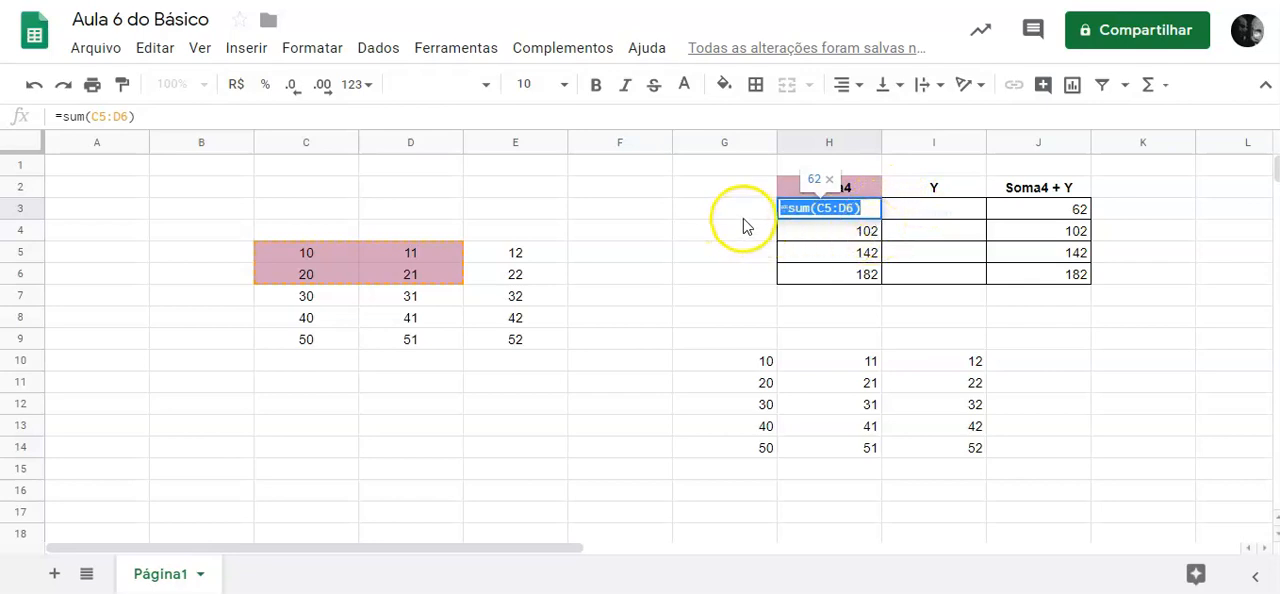
key("Return")
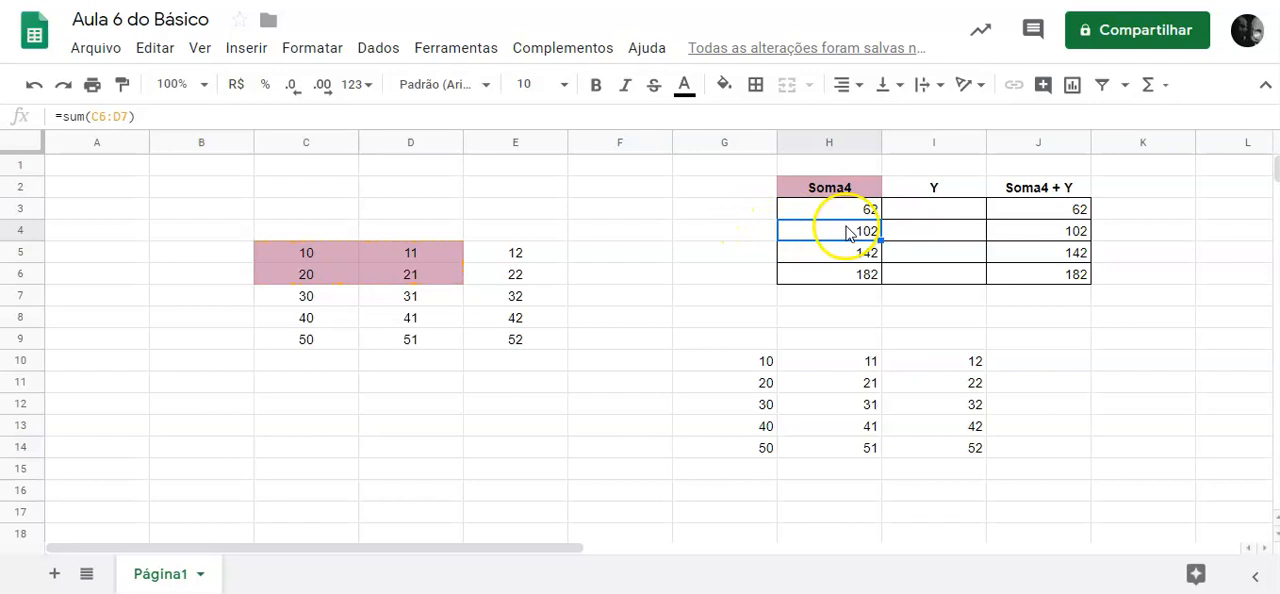
double_click(857, 254)
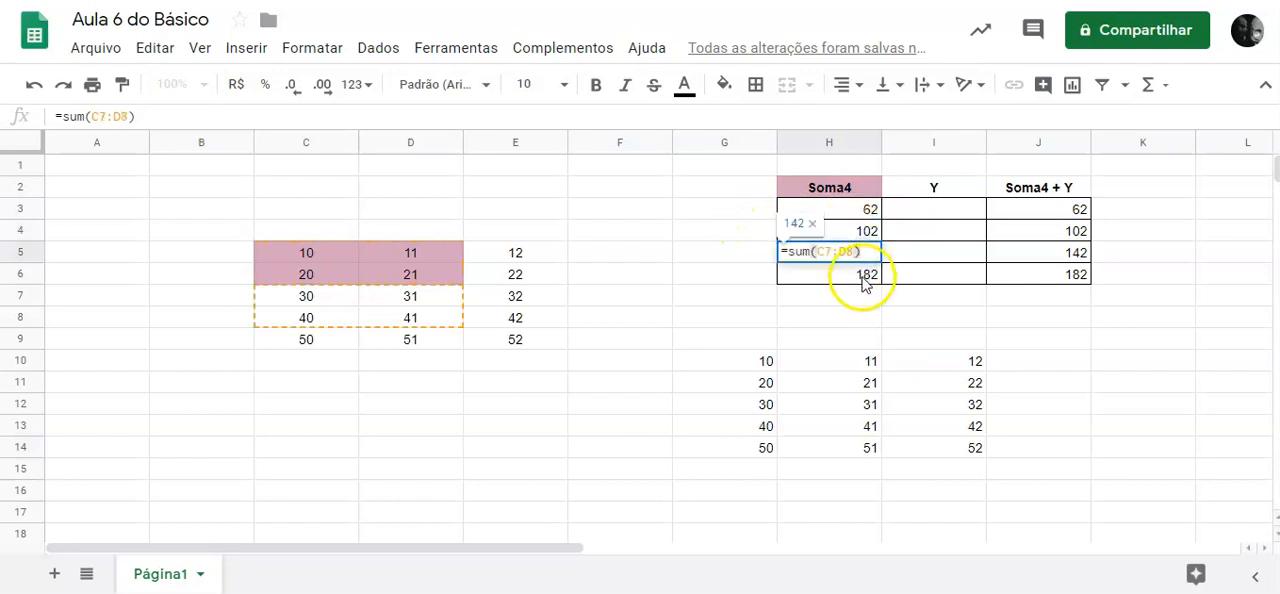
key("Return")
left_click(849, 211)
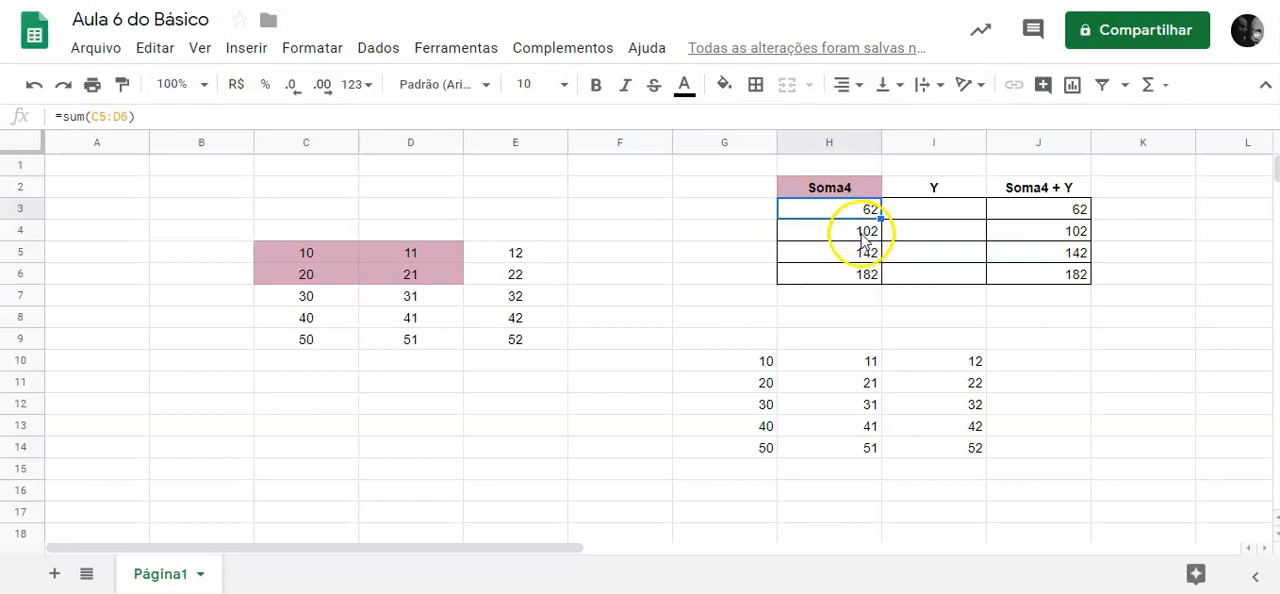
left_click(865, 235)
double_click(864, 234)
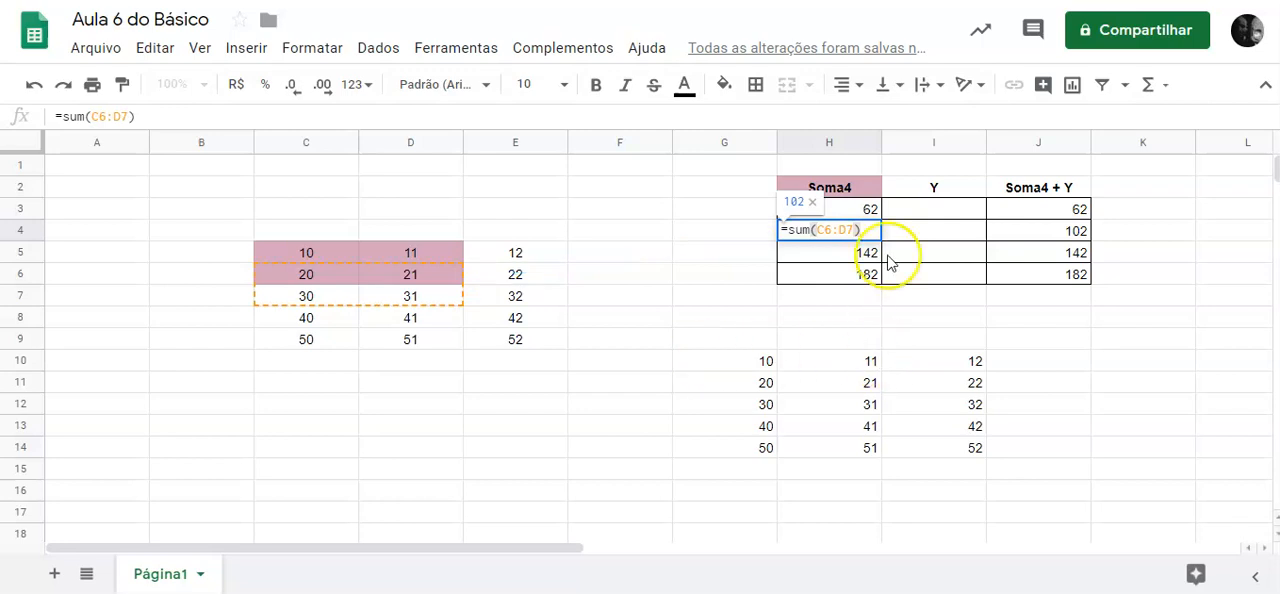
Examine the SUM formulas in H3 through H6 to compare the ranges they reference.
left_click(851, 212)
double_click(851, 212)
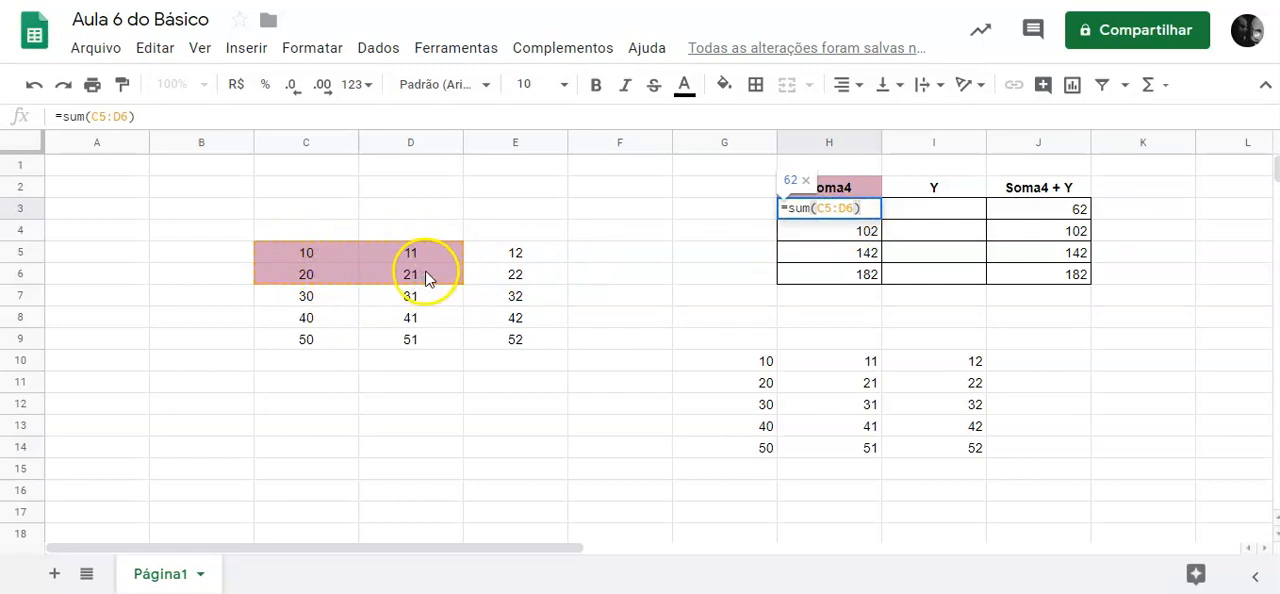
double_click(812, 231)
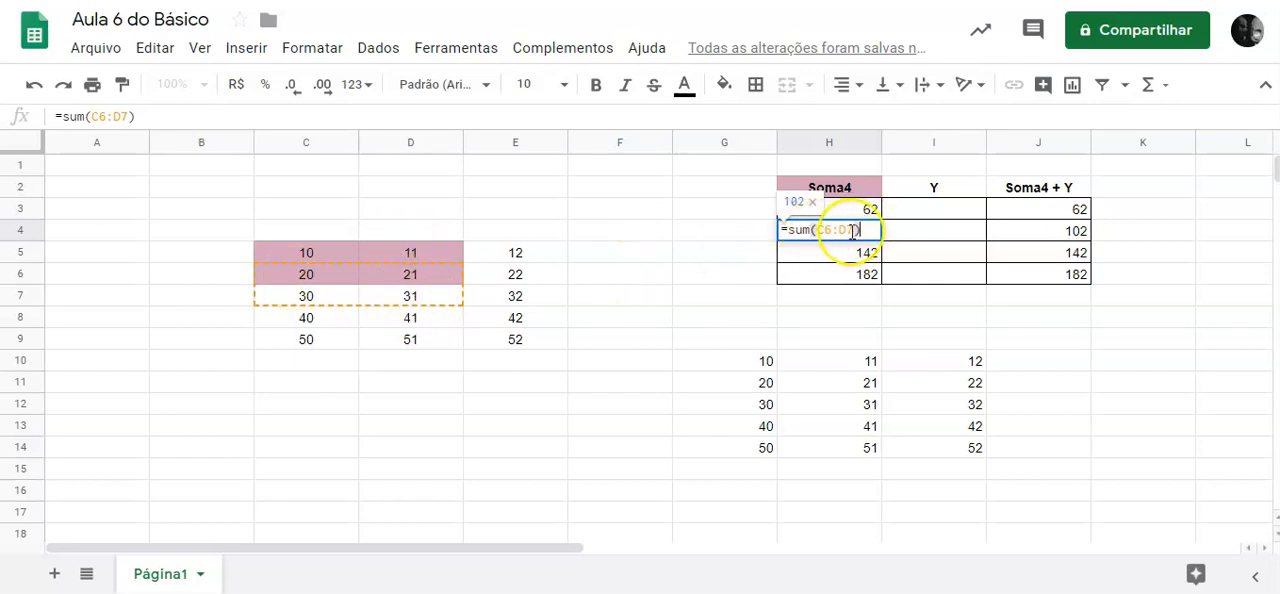
left_click(722, 262)
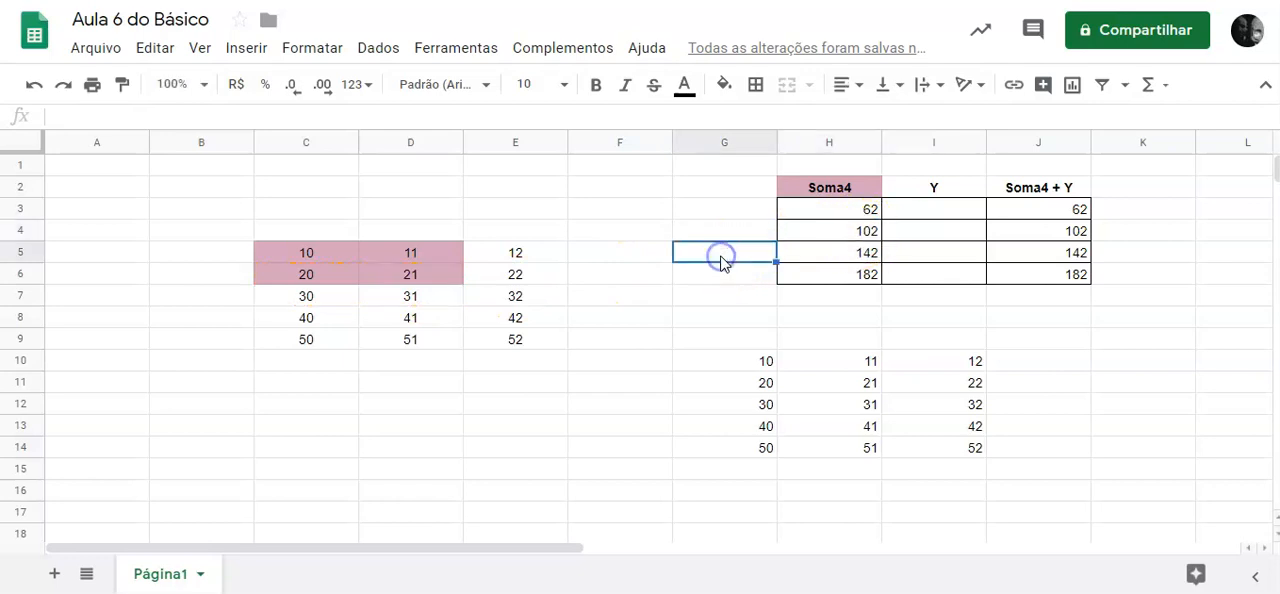
double_click(845, 258)
key("ctrl+a")
double_click(866, 273)
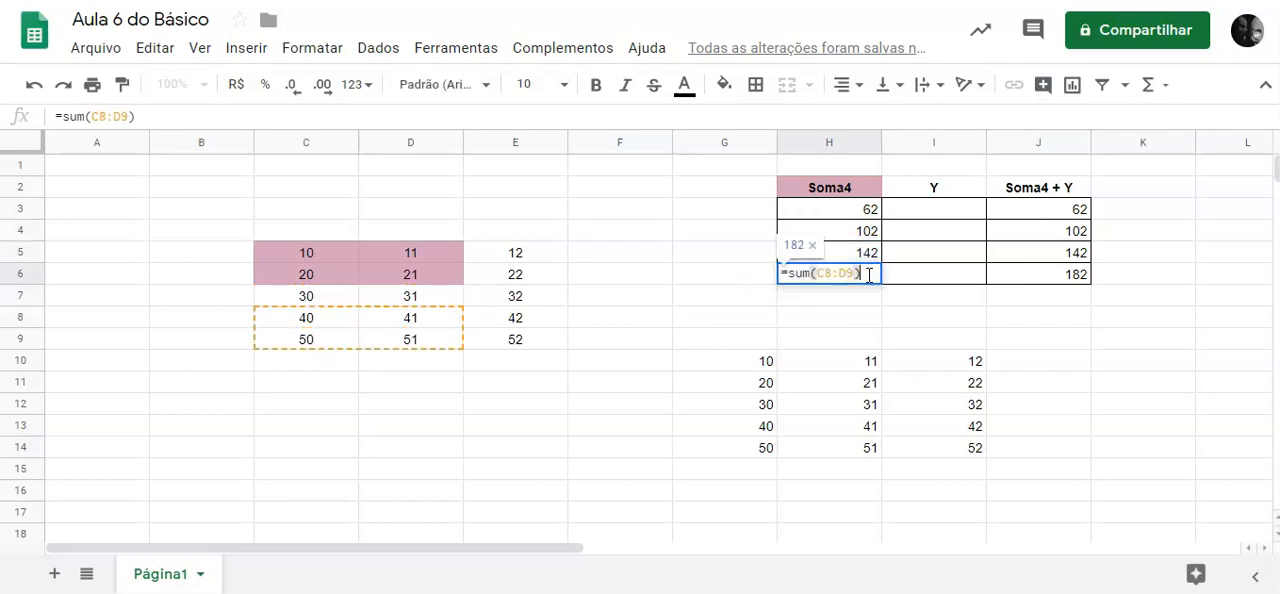
left_click(689, 284)
double_click(836, 208)
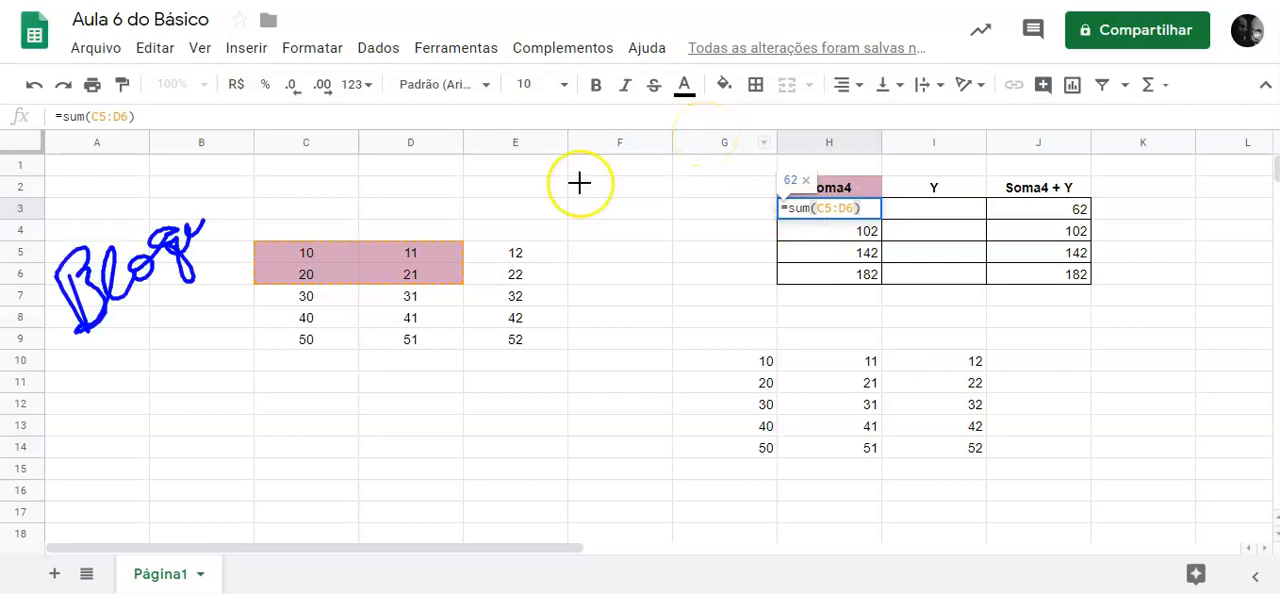
Annotate the sheet with the word "Bloquear", an outline around C5:D6, and down, right and up arrows around the Soma4 table.
left_click_drag(204, 228, 352, 162)
mouse_move(244, 234)
left_mouse_down()
mouse_move(248, 262)
mouse_move(312, 284)
mouse_move(300, 240)
mouse_move(248, 240)
left_mouse_up()
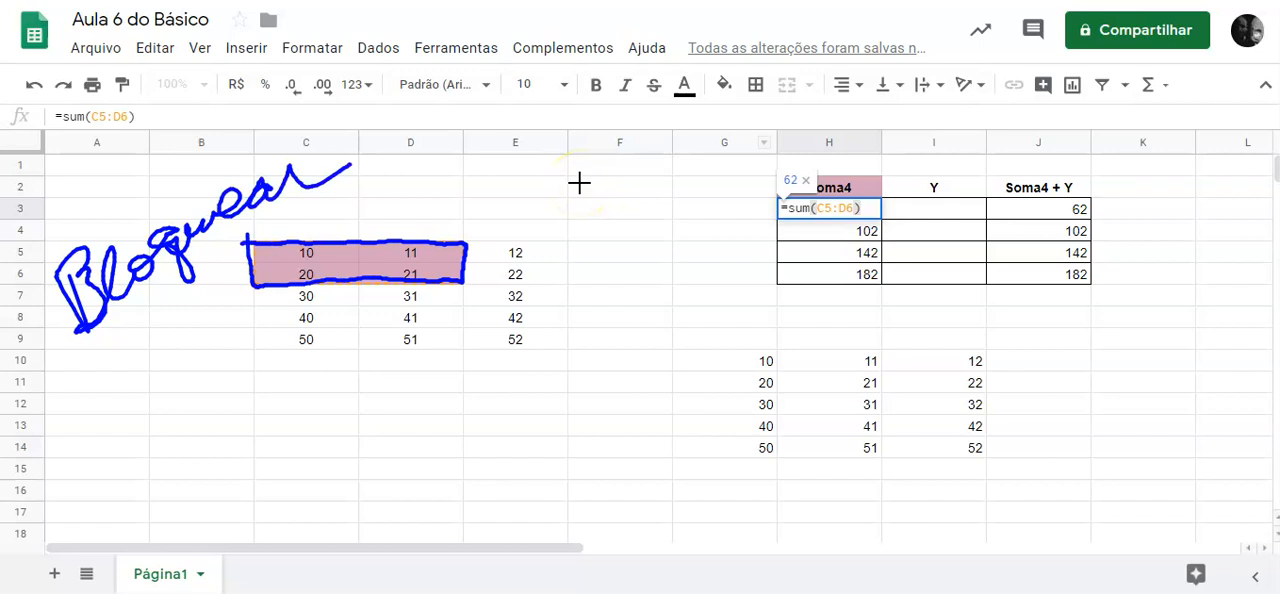
mouse_move(748, 196)
left_mouse_down()
mouse_move(748, 264)
mouse_move(726, 278)
left_mouse_up()
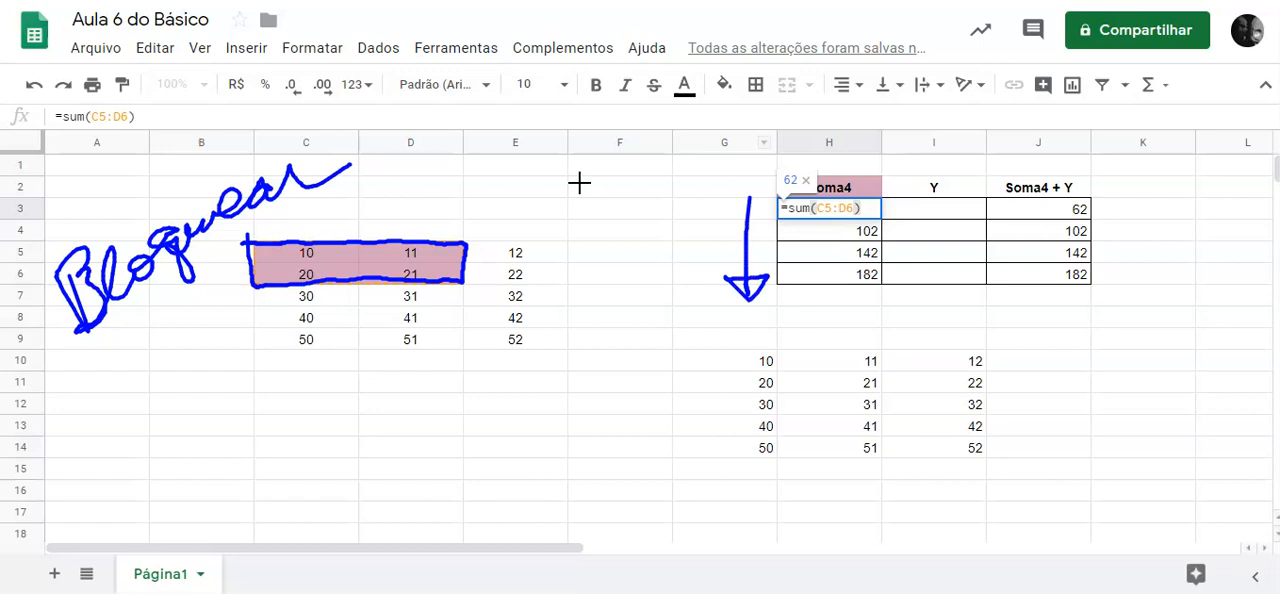
mouse_move(766, 310)
left_mouse_down()
mouse_move(1111, 313)
mouse_move(1100, 287)
left_mouse_up()
mouse_move(696, 310)
left_mouse_down()
mouse_move(697, 190)
mouse_move(716, 208)
mouse_move(686, 210)
mouse_move(695, 189)
left_mouse_up()
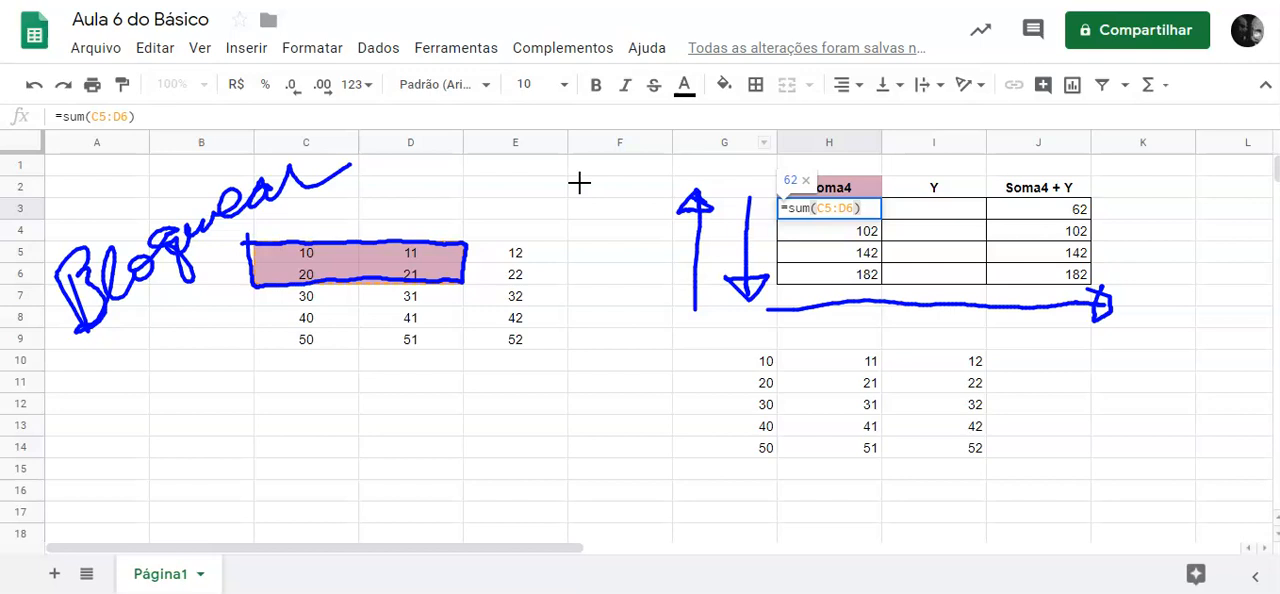
Highlight the H3 formula, sketch "C5" with a $ before the letter and the number, and clear the annotations.
key("shift+Right")
key("shift+Right")
key("shift+Right")
key("shift+Right")
key("shift+Right")
key("shift+Right")
key("shift+Right")
key("shift+Right")
key("shift+Right")
key("shift+Right")
key("shift+Right")
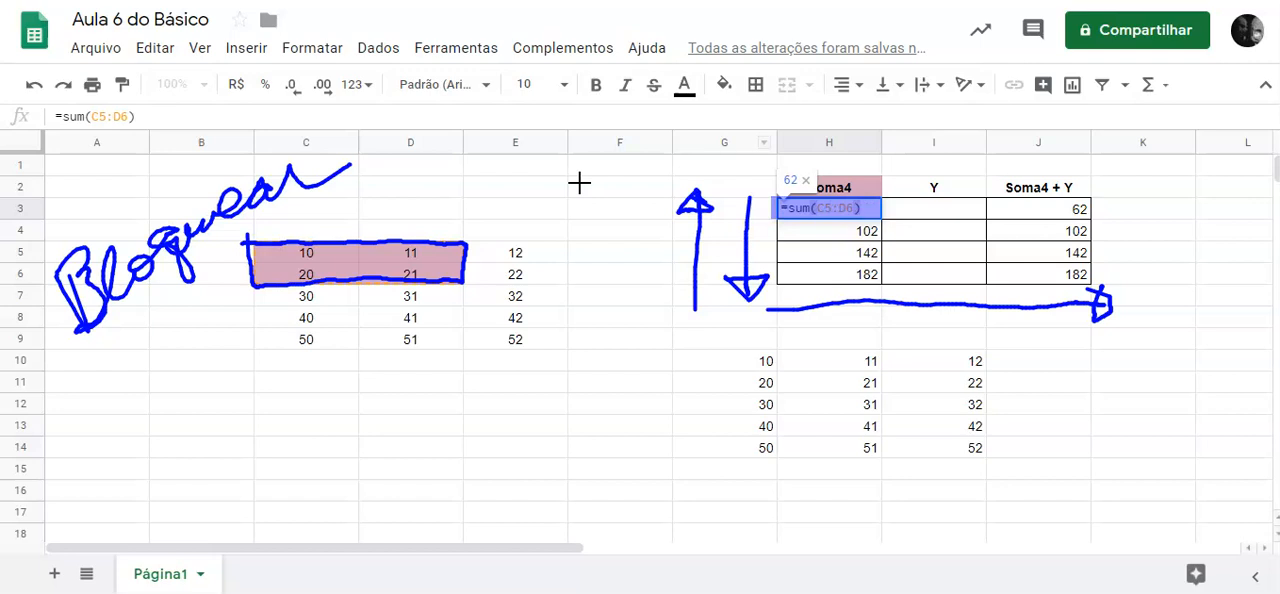
mouse_move(434, 394)
left_mouse_down()
mouse_move(434, 451)
mouse_move(350, 404)
mouse_move(430, 457)
left_mouse_up()
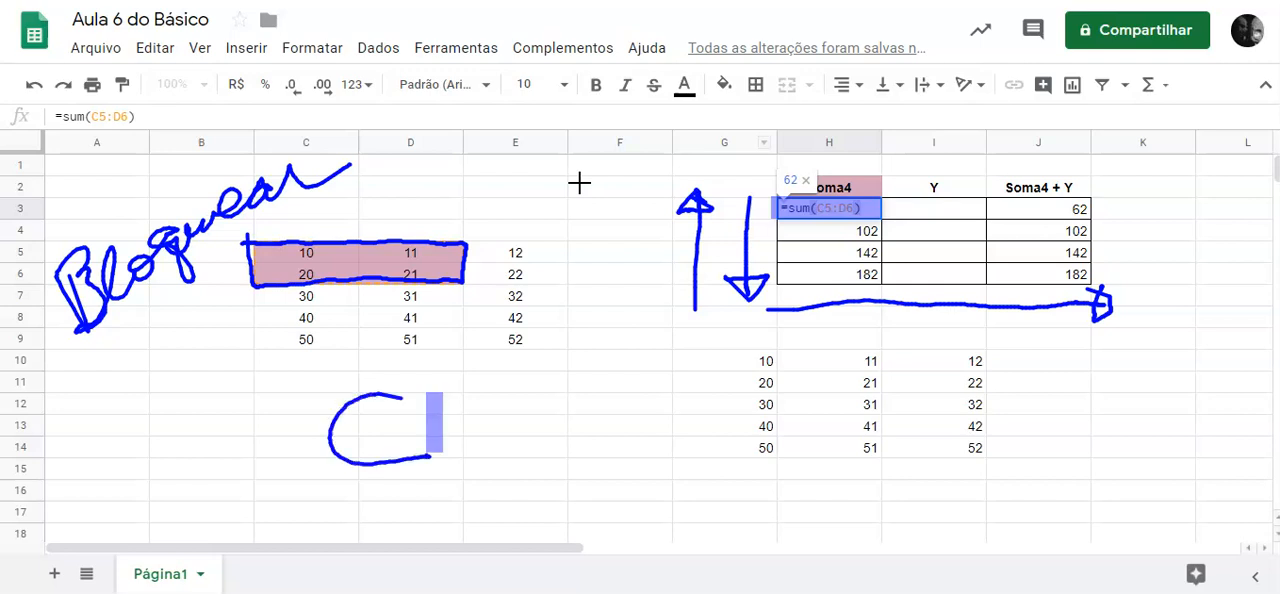
left_click_drag(452, 398, 460, 455)
left_click_drag(452, 397, 535, 391)
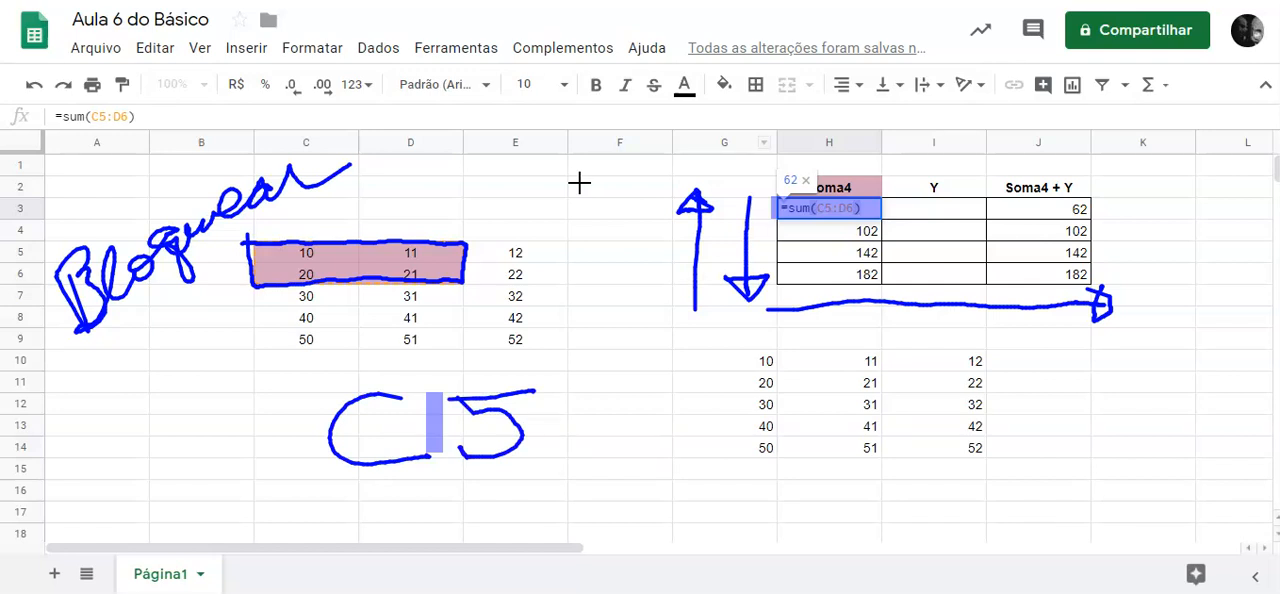
mouse_move(312, 384)
left_mouse_down()
mouse_move(264, 404)
mouse_move(305, 462)
mouse_move(248, 467)
left_mouse_up()
left_click_drag(280, 370, 293, 500)
mouse_move(458, 366)
left_mouse_down()
mouse_move(423, 410)
mouse_move(462, 450)
mouse_move(417, 481)
left_mouse_up()
left_click_drag(428, 362, 450, 502)
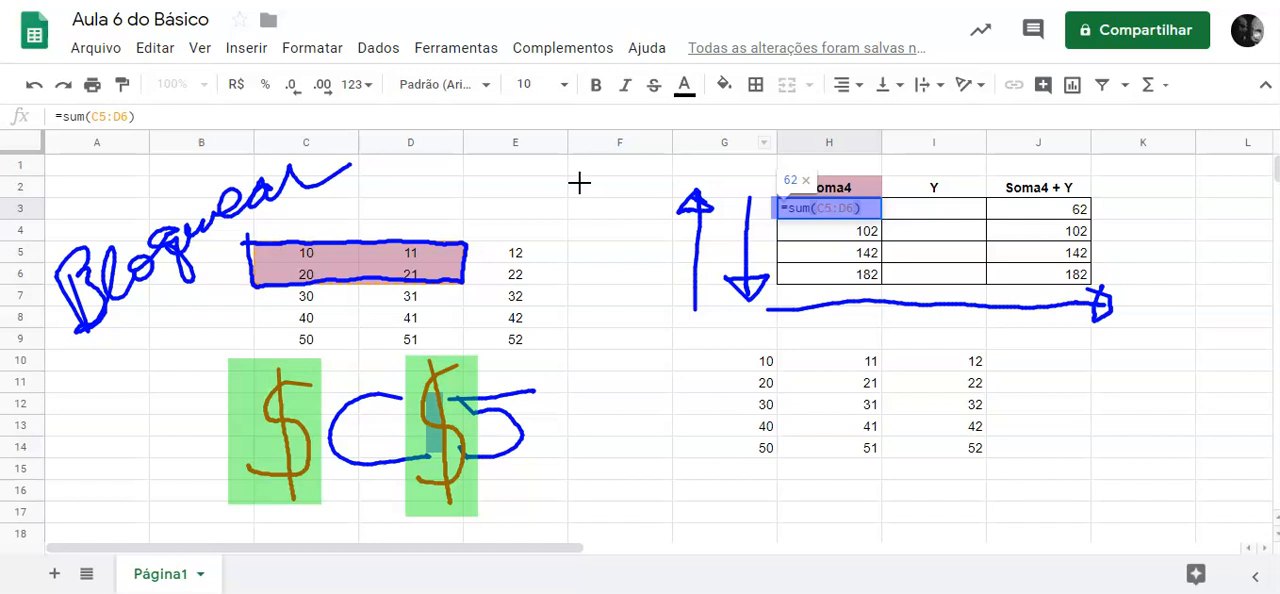
key("Escape")
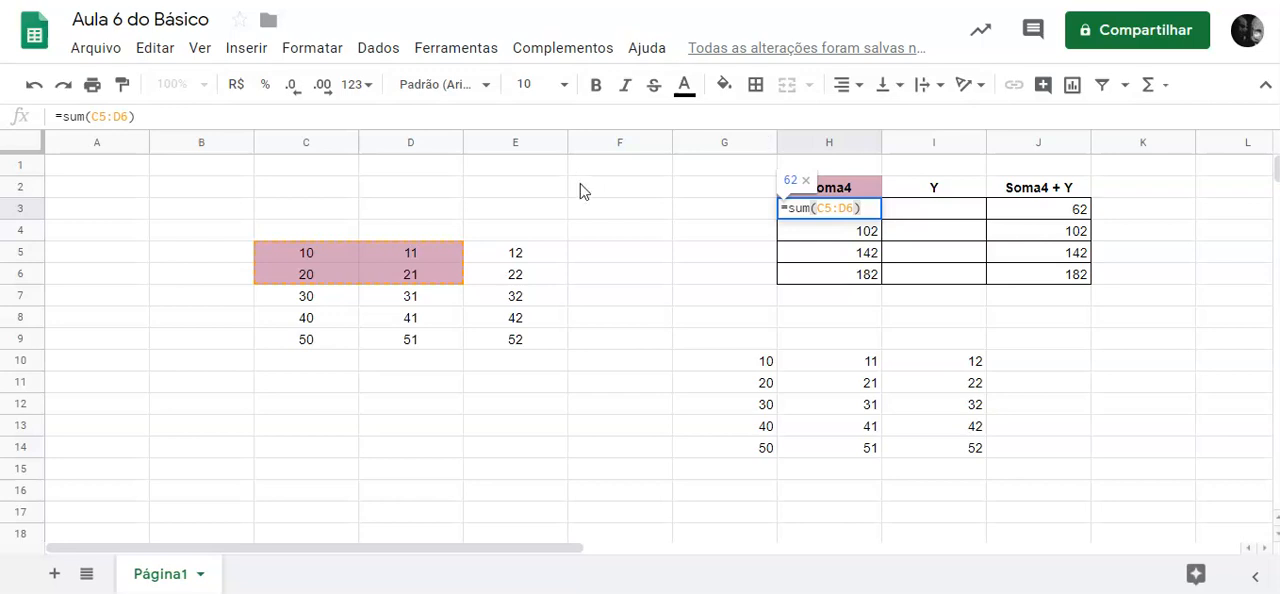
Change the H3 formula to =sum($C$5:$D$6) so its range uses absolute references.
left_click(581, 184)
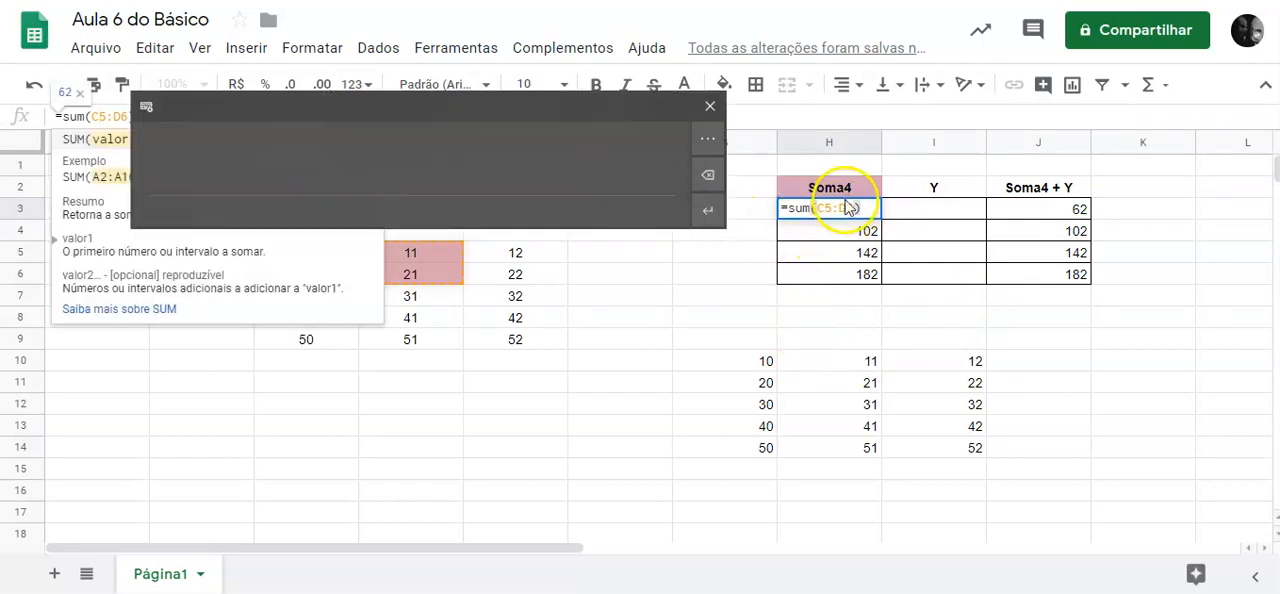
left_click(84, 117)
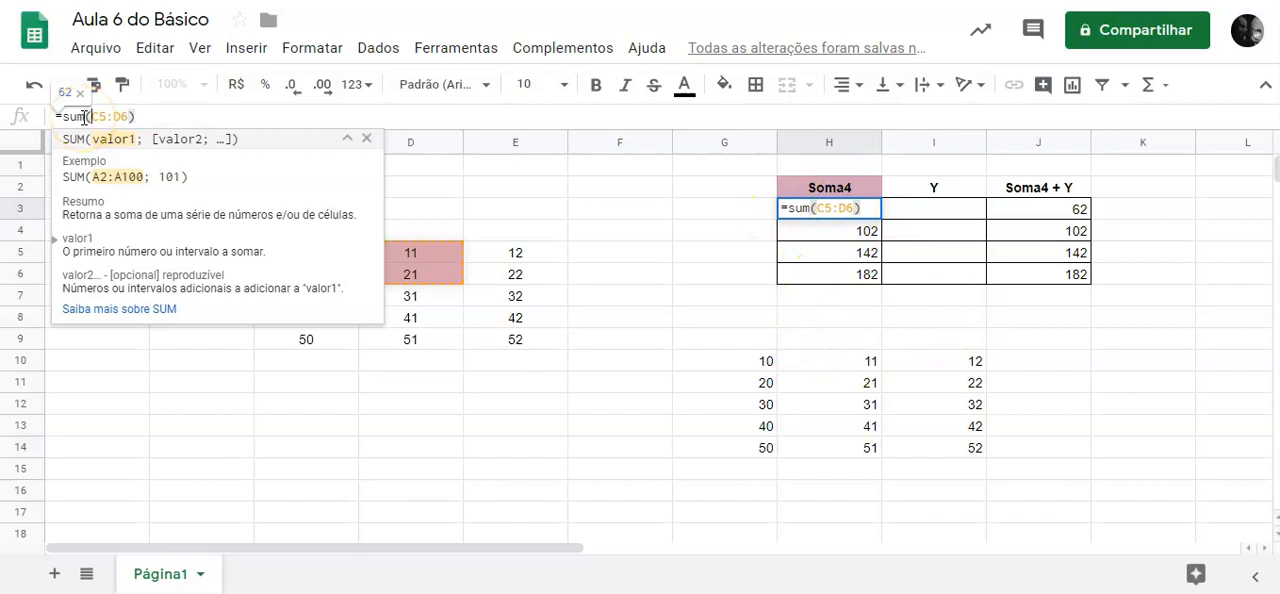
type("$C")
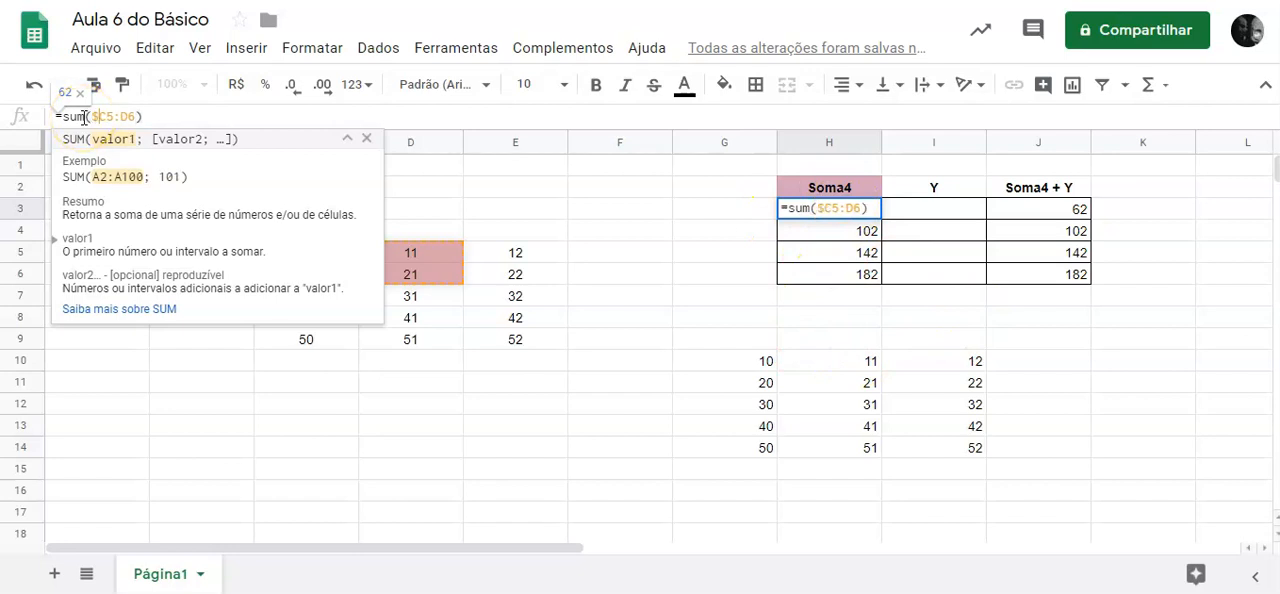
type("$5:$")
left_click(93, 78)
type("$")
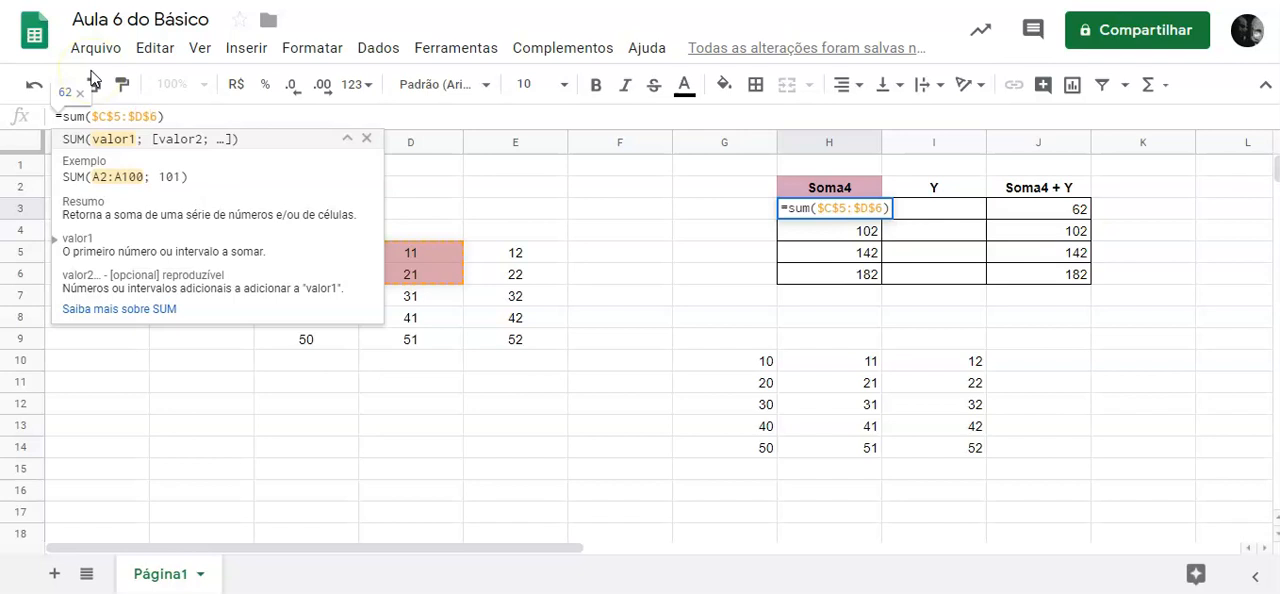
key("Return")
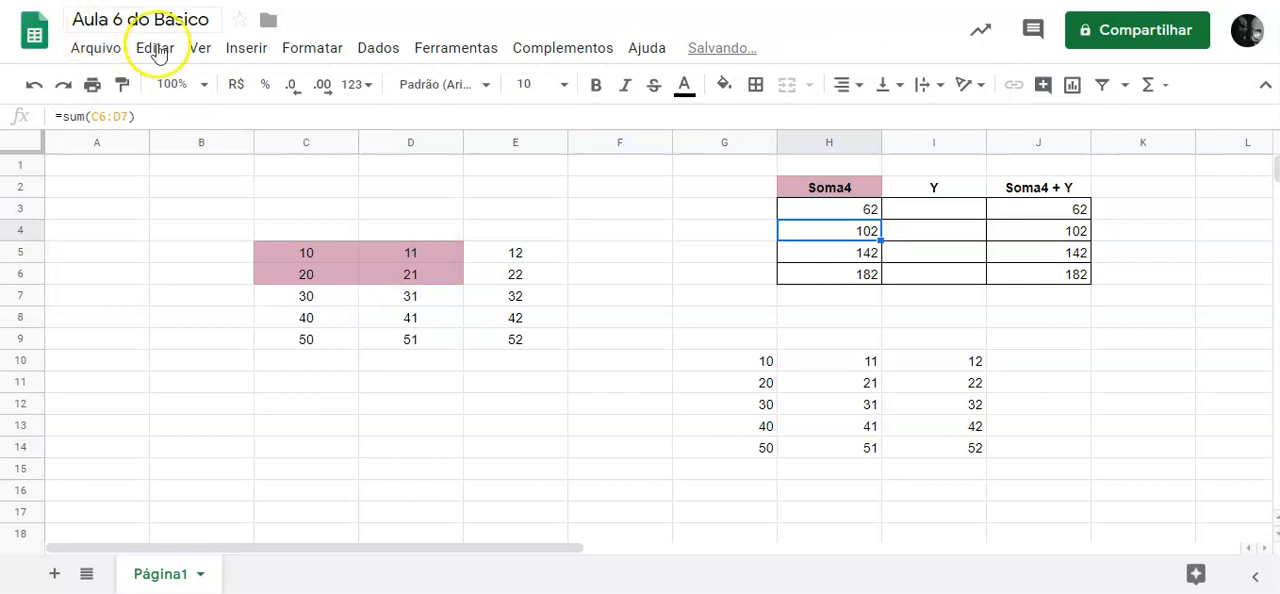
Fill the absolute-reference SUM formula from H3 into H4 and check the range it references.
double_click(871, 208)
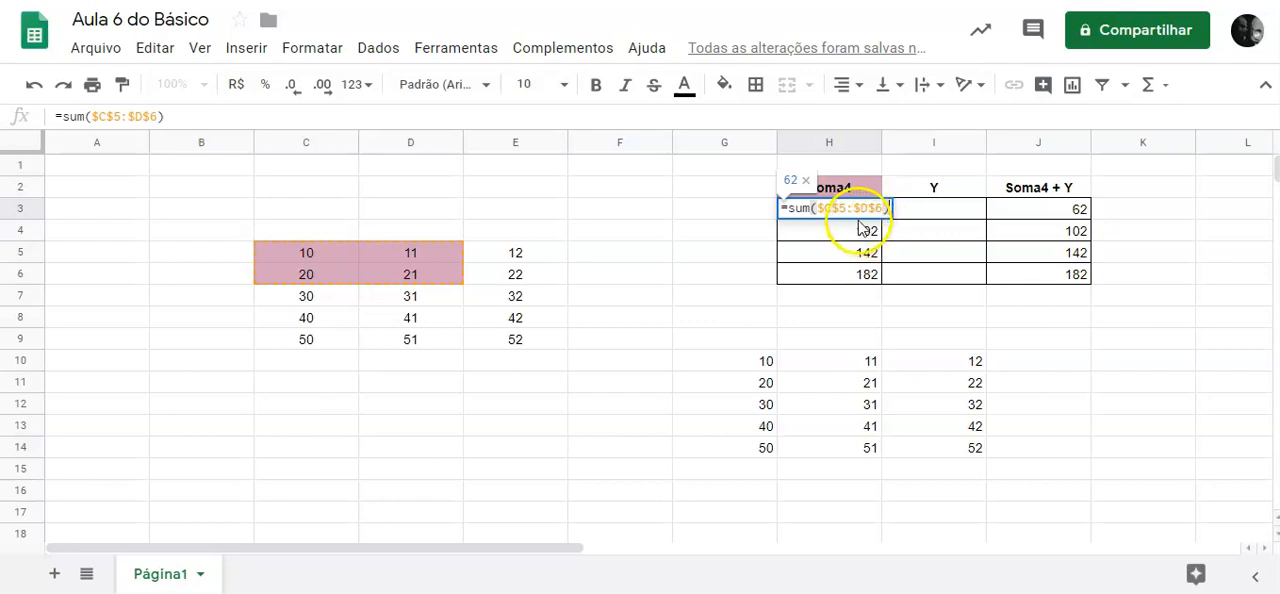
left_click(744, 212)
left_click(879, 208)
left_click_drag(883, 218, 881, 238)
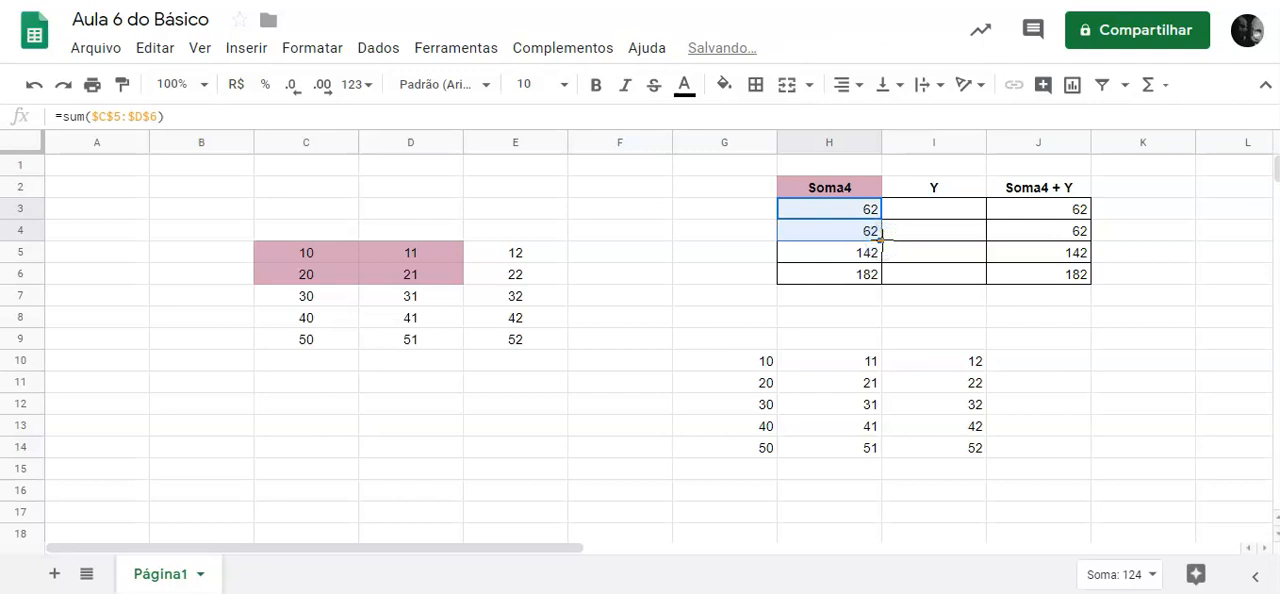
left_click(854, 232)
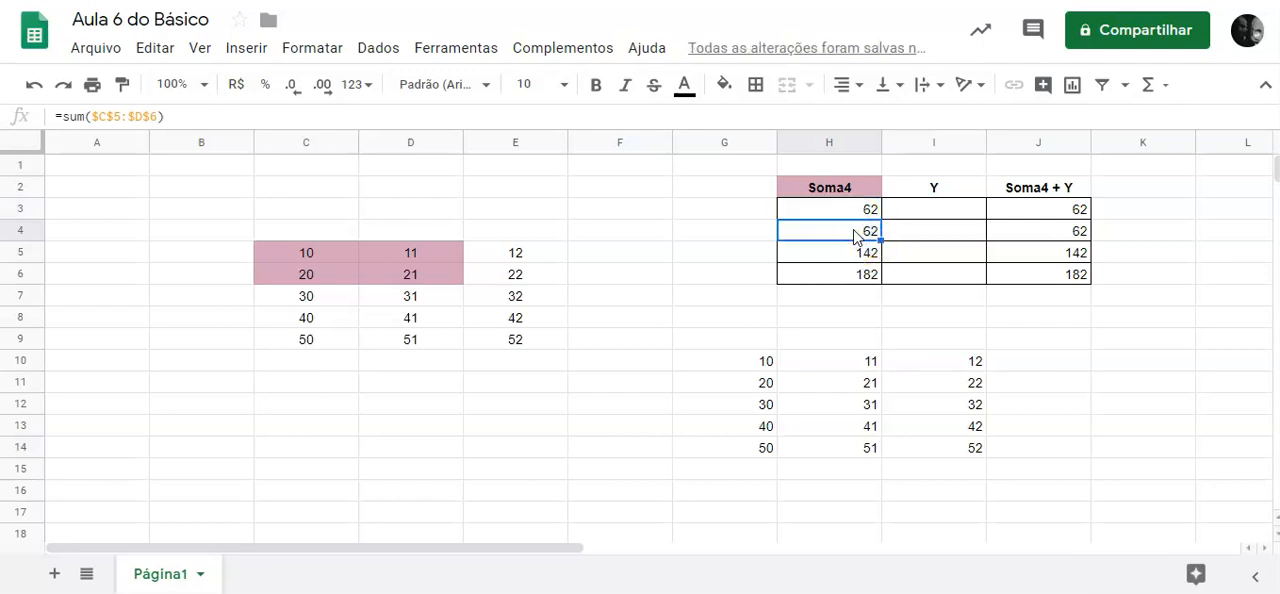
left_click(89, 116)
left_click_drag(89, 116, 158, 120)
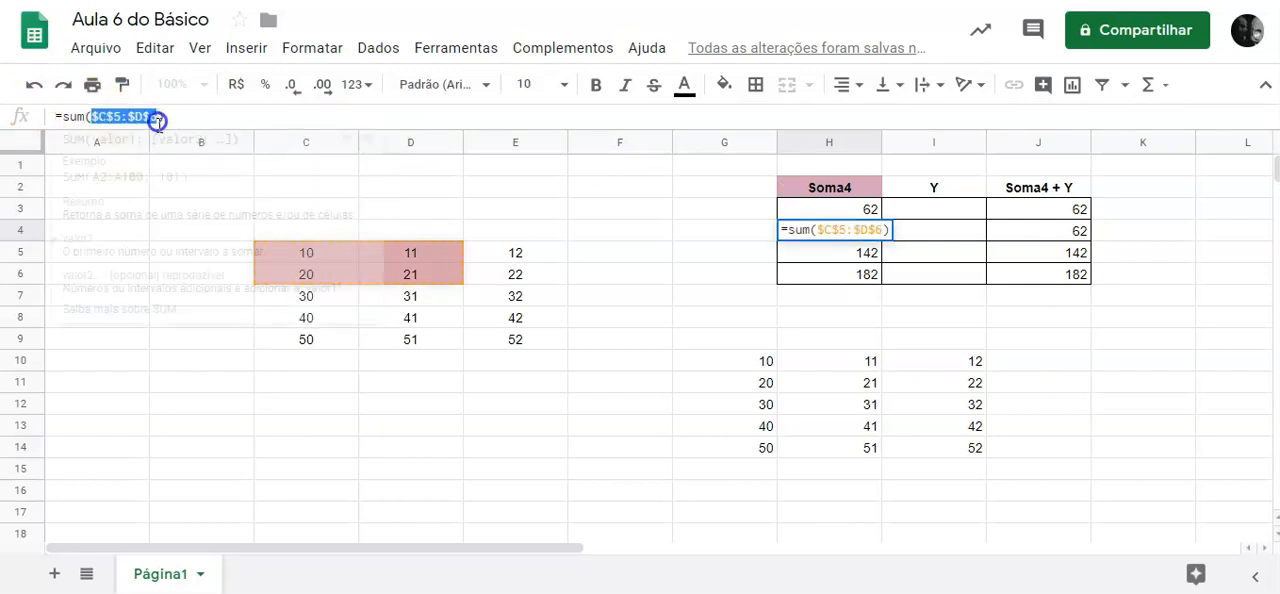
left_click(683, 260)
Fill the absolute-reference SUM formula from H4 down through H6 and check the references in H3:H6.
left_click(868, 231)
left_click_drag(880, 239, 876, 283)
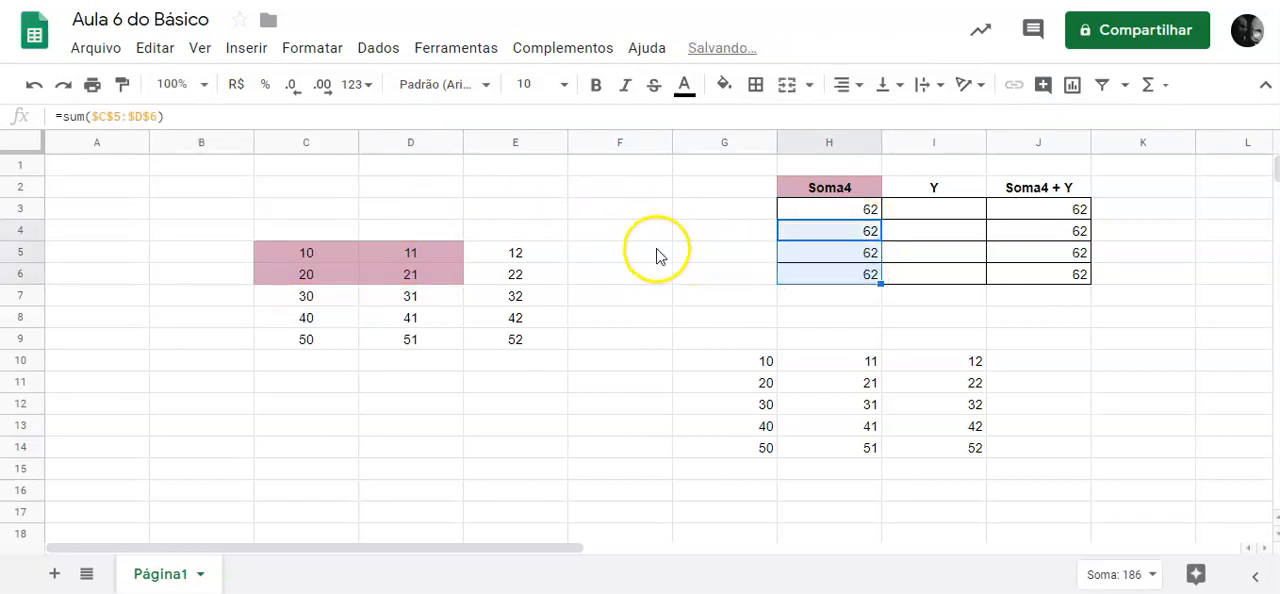
left_click(657, 251)
left_click(808, 231)
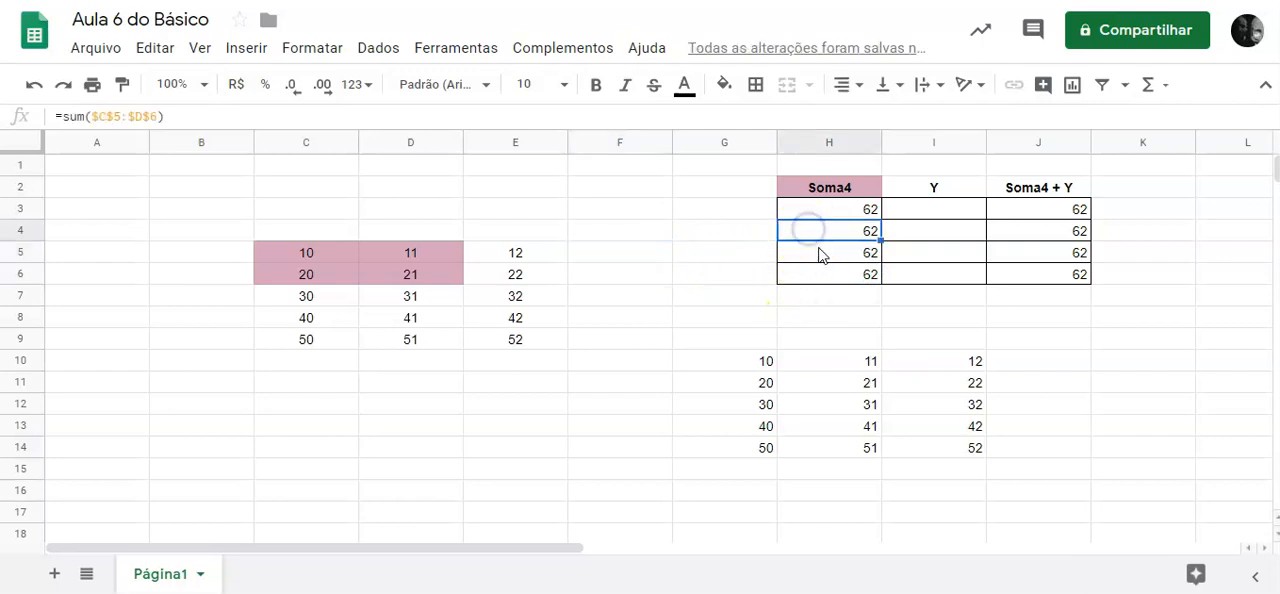
left_click(820, 252)
left_click(837, 279)
left_click(846, 213)
Enter the values 56, 57, 98 and 12 in the Y column cells I3 through I6.
left_click(958, 216)
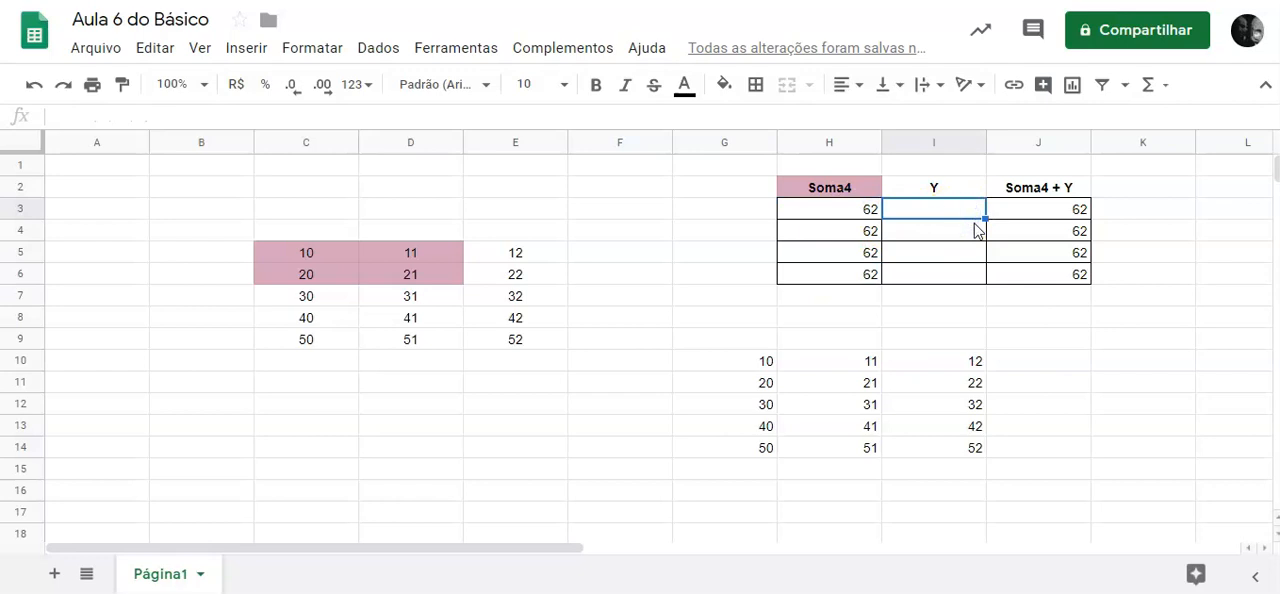
type("56")
key("Return")
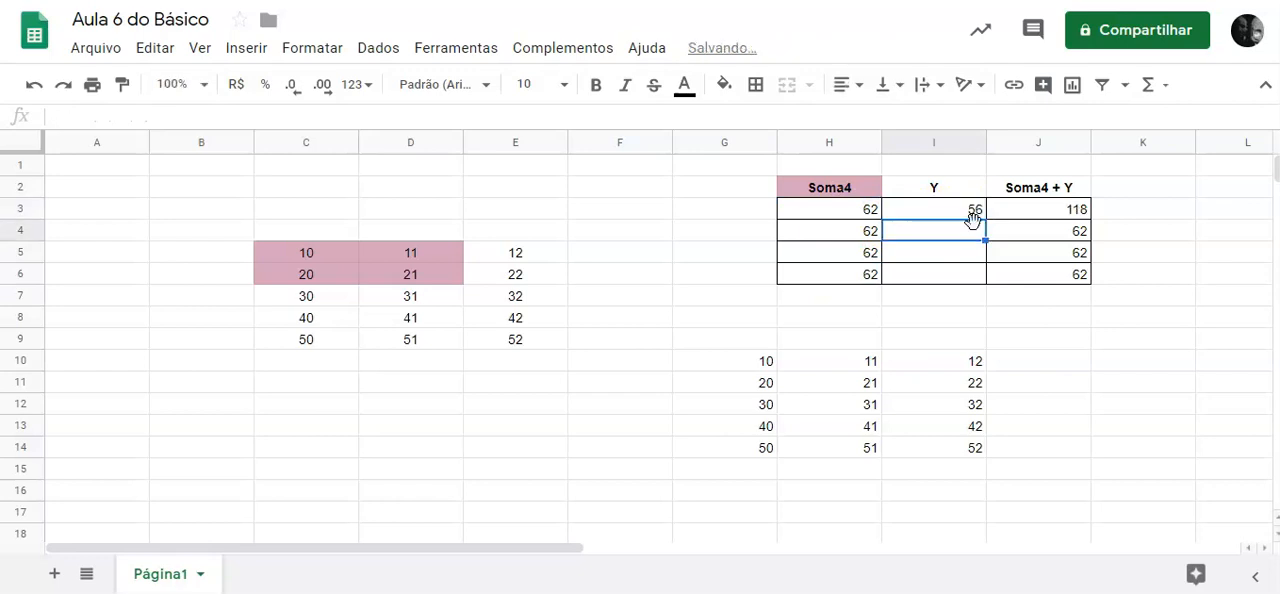
type("57")
key("Return")
type("98")
key("Return")
type("12")
key("Return")
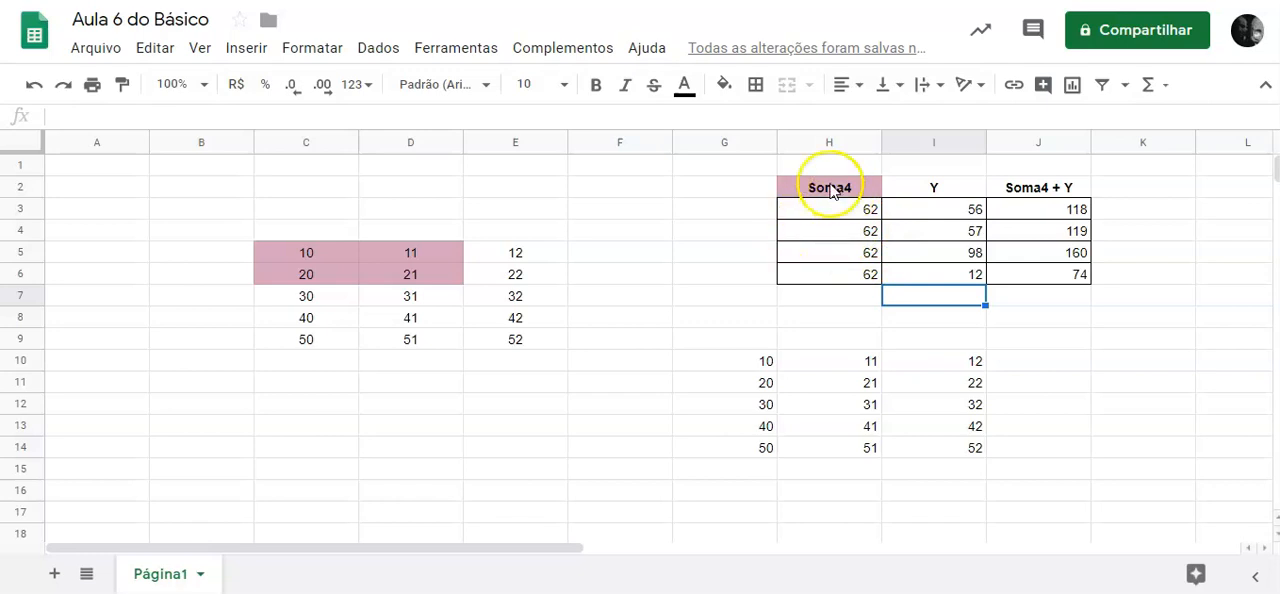
Review the Soma4 formulas in H3:H5 and clear the contents of H3:H6.
left_click(1044, 303)
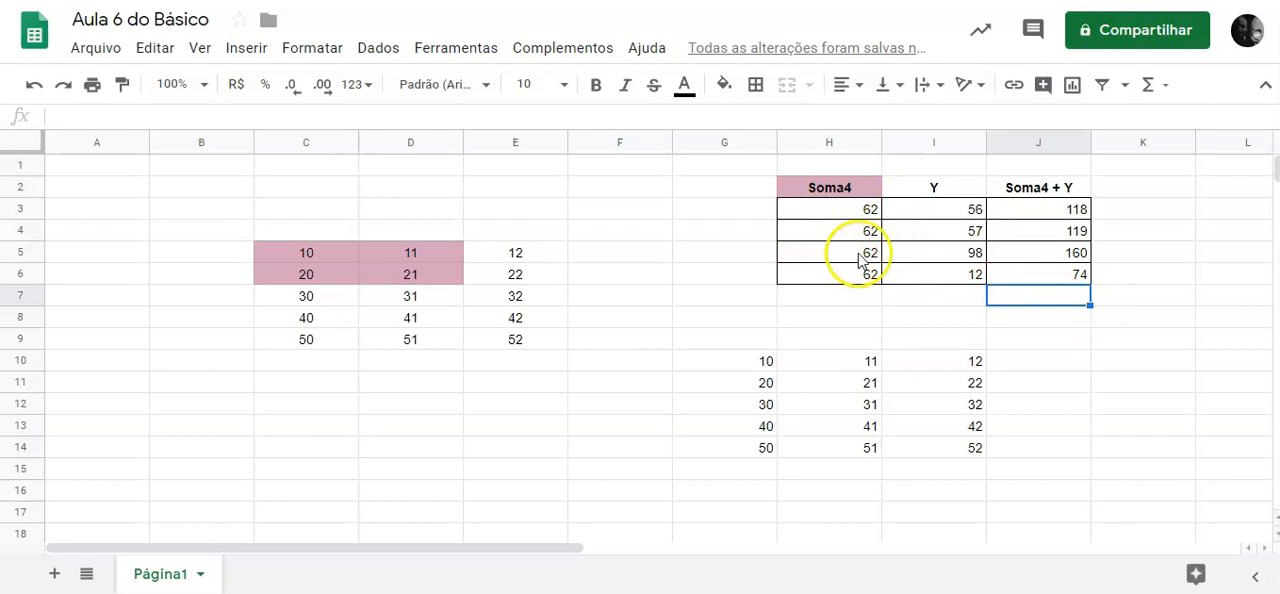
left_click(853, 208)
left_click(847, 229)
left_click(849, 251)
left_click(865, 208)
left_click(866, 255)
left_click(860, 204)
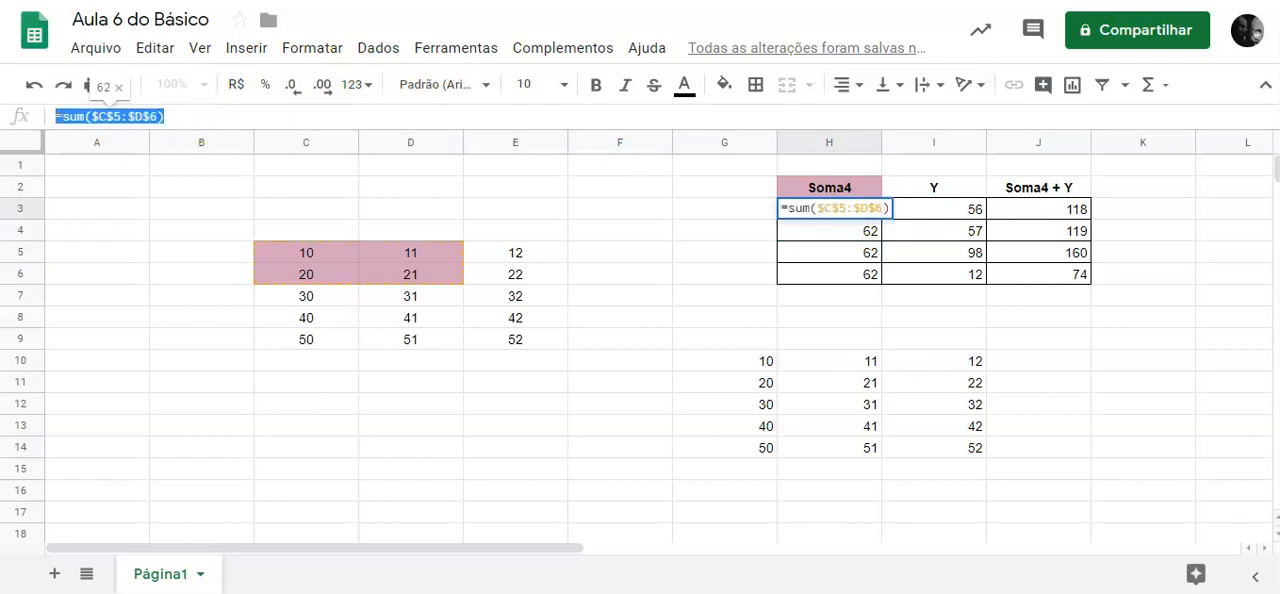
key("BackSpace")
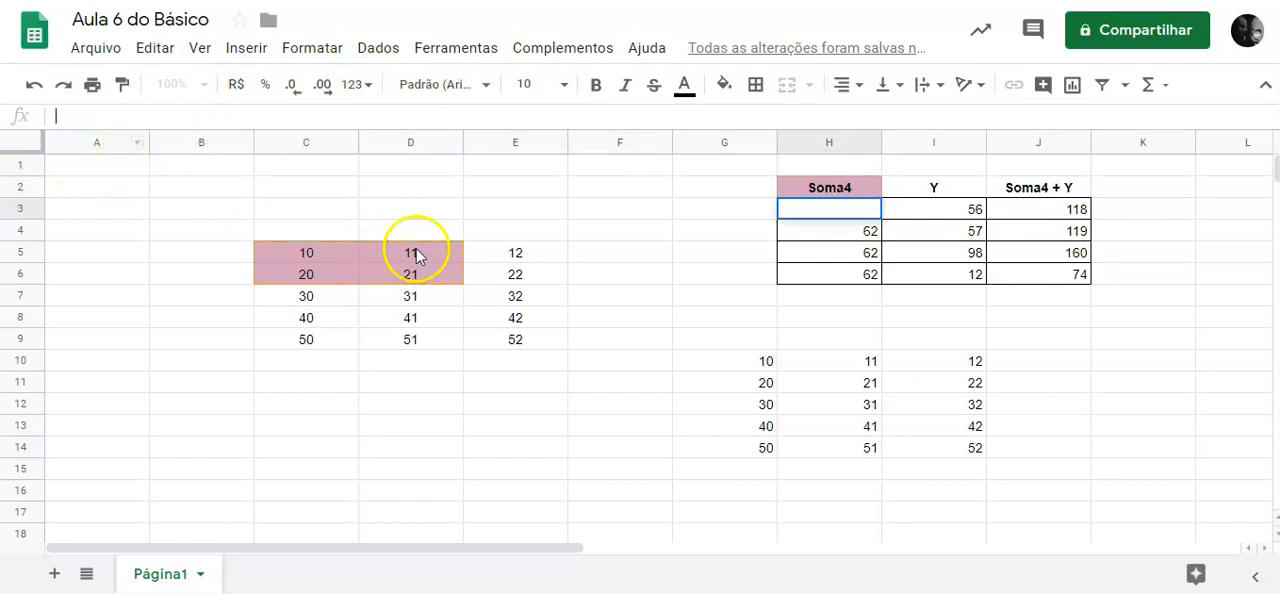
left_click(843, 240)
left_click_drag(845, 210, 849, 277)
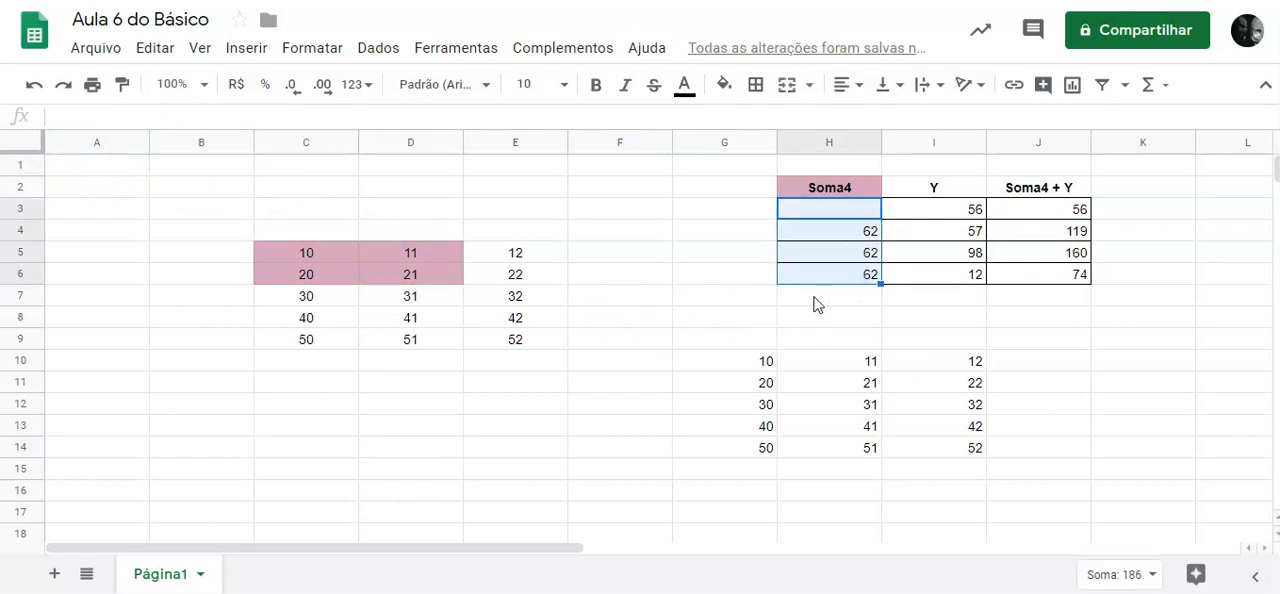
key("Delete")
Enter =sum(C5:D6) in H3 and fill the formula down through H6.
left_click(843, 209)
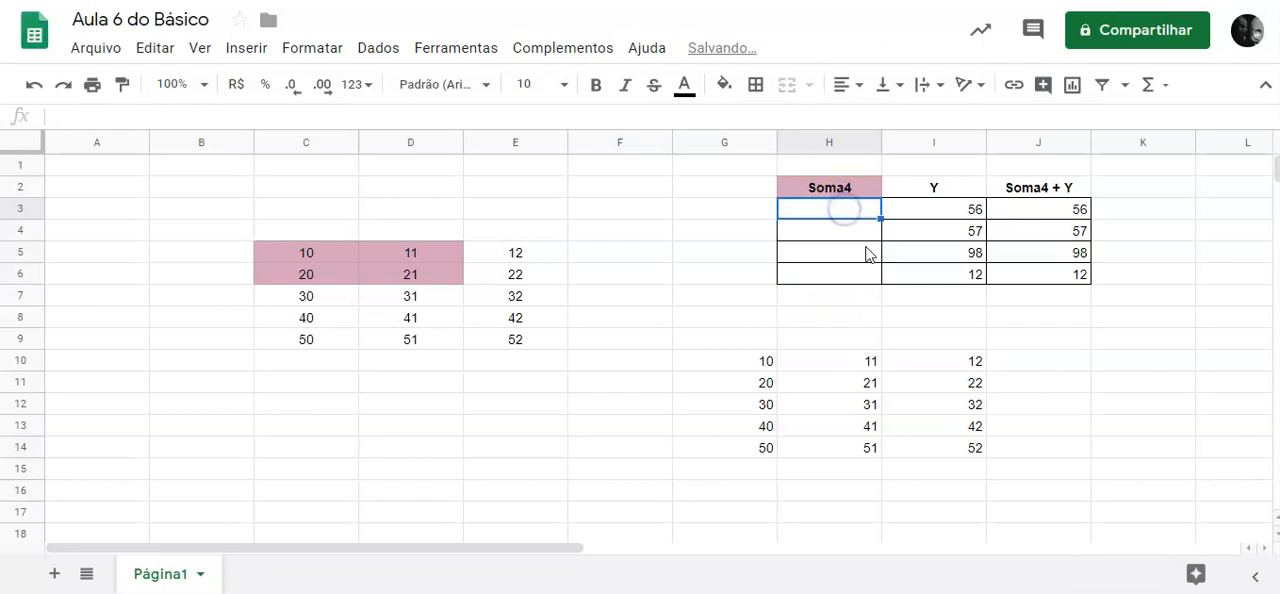
type("=sum(")
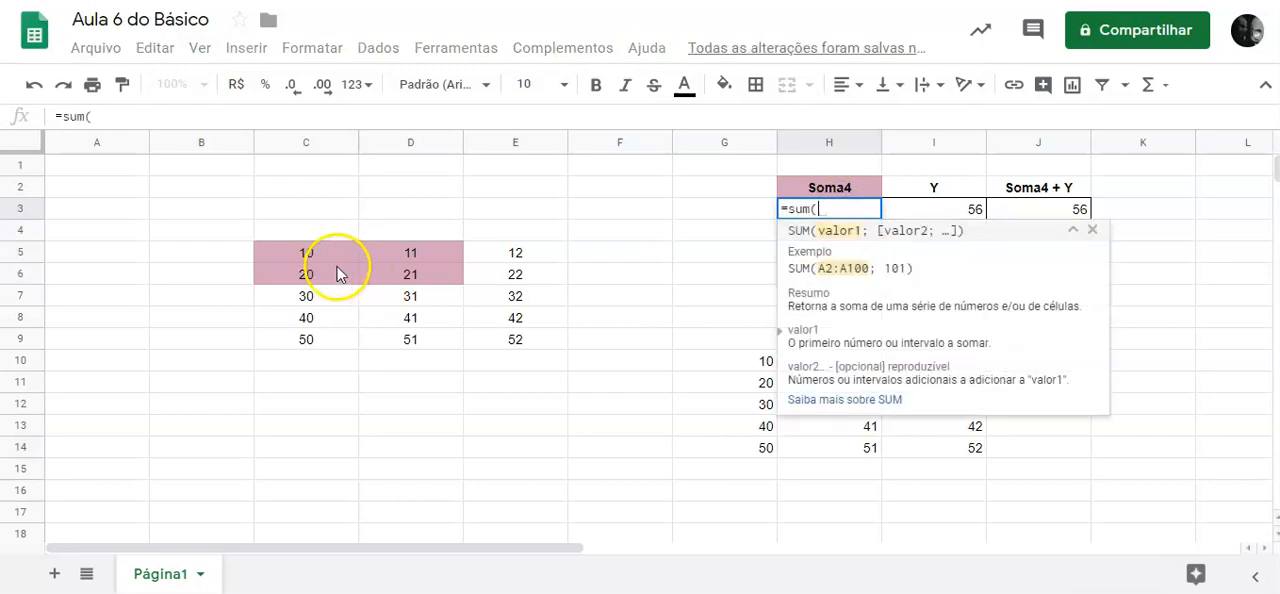
left_click_drag(306, 255, 420, 288)
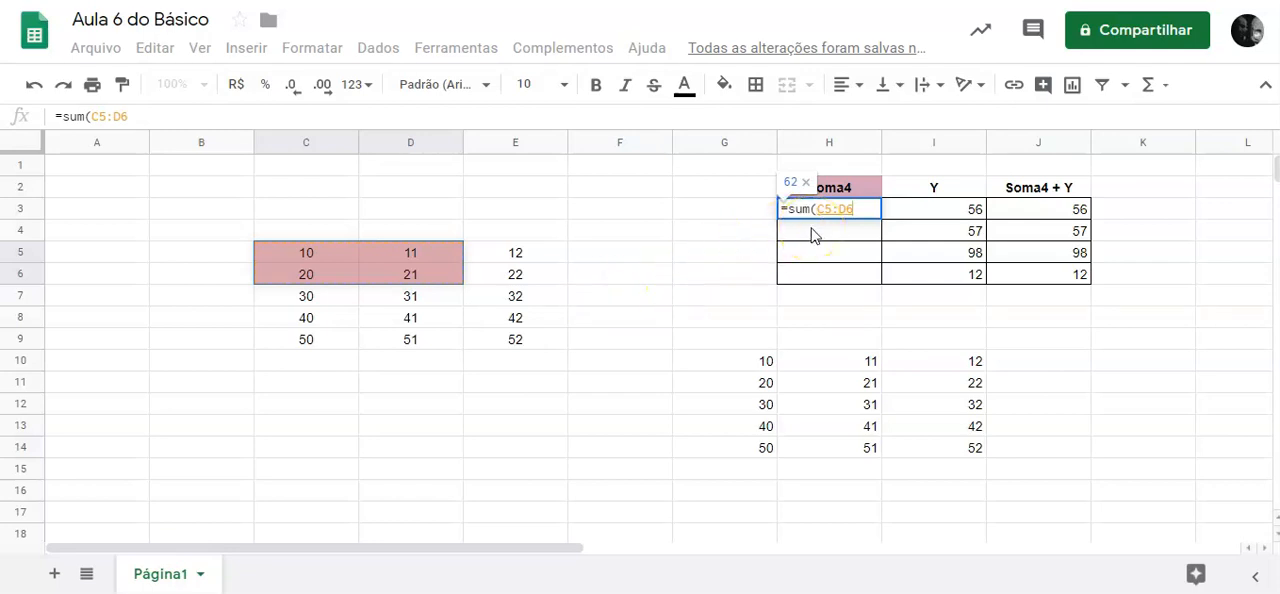
type(")")
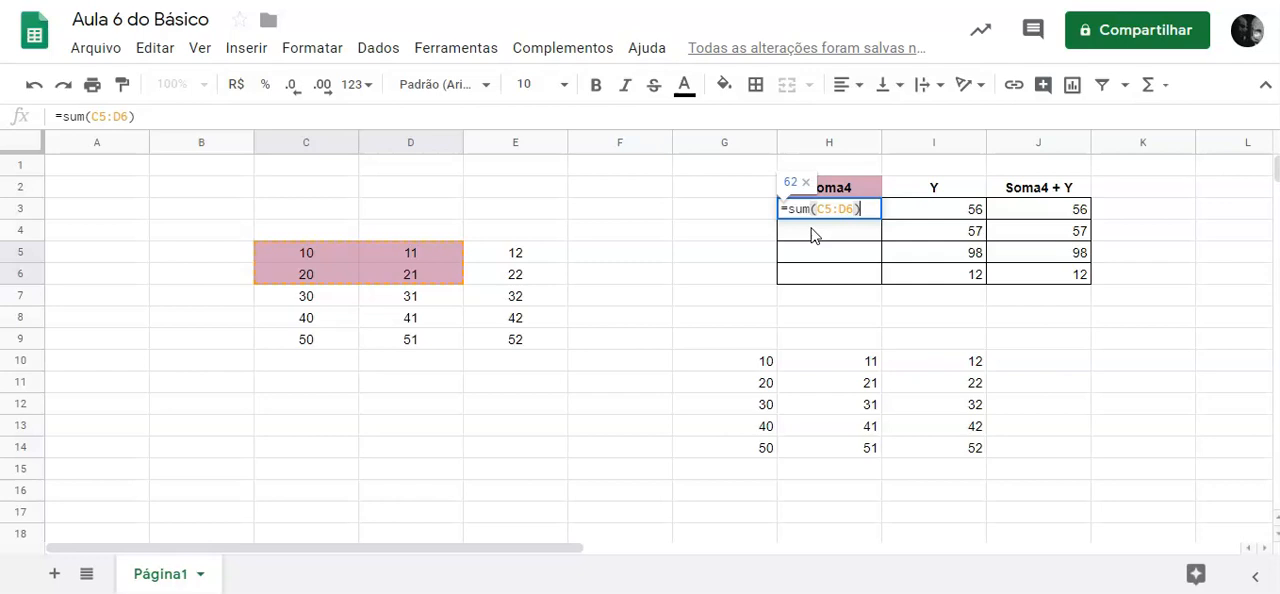
key("Return")
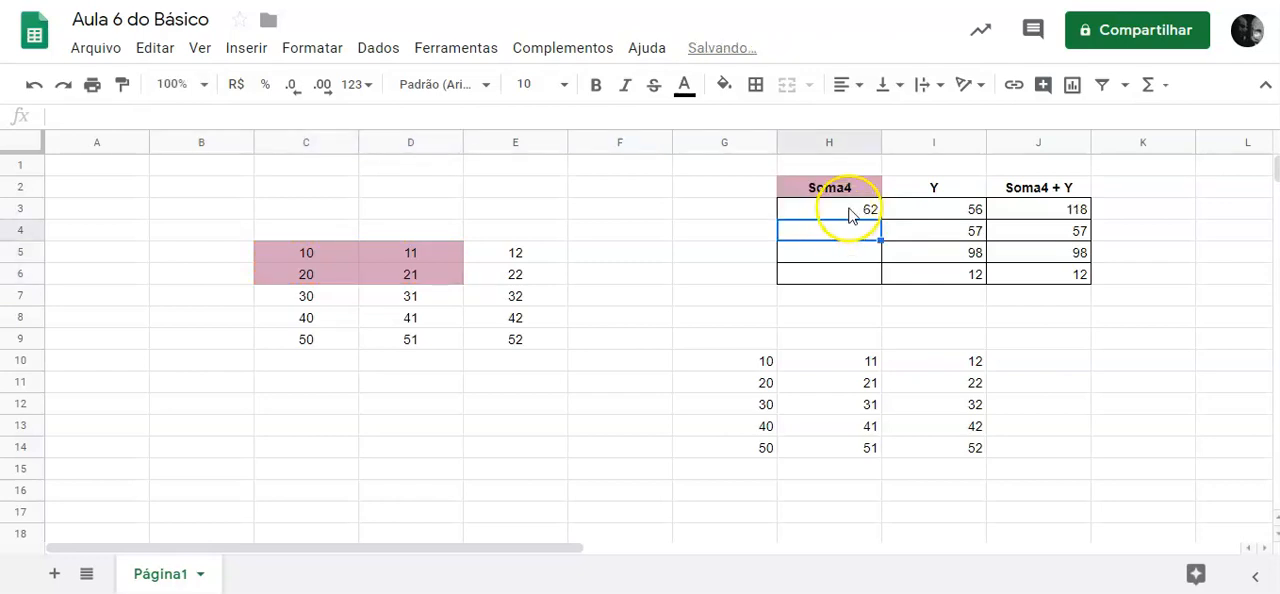
left_click(866, 210)
left_click_drag(880, 218, 874, 274)
Lock the range in H3's SUM formula as the absolute reference $C$5:$D$6.
left_click(852, 210)
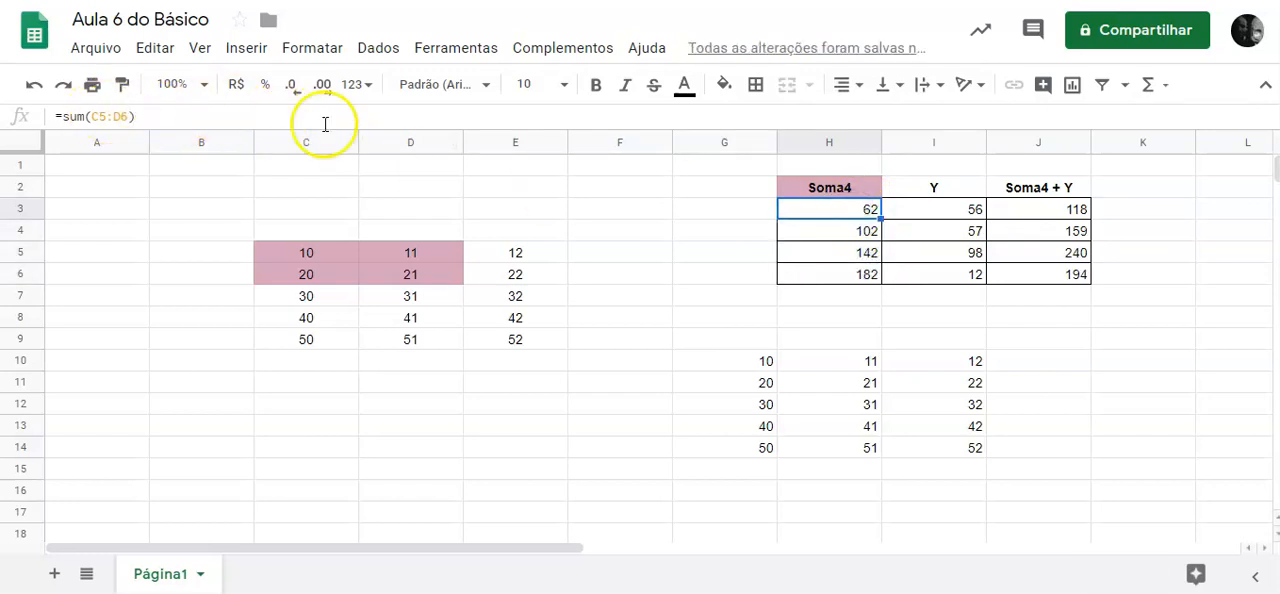
double_click(852, 208)
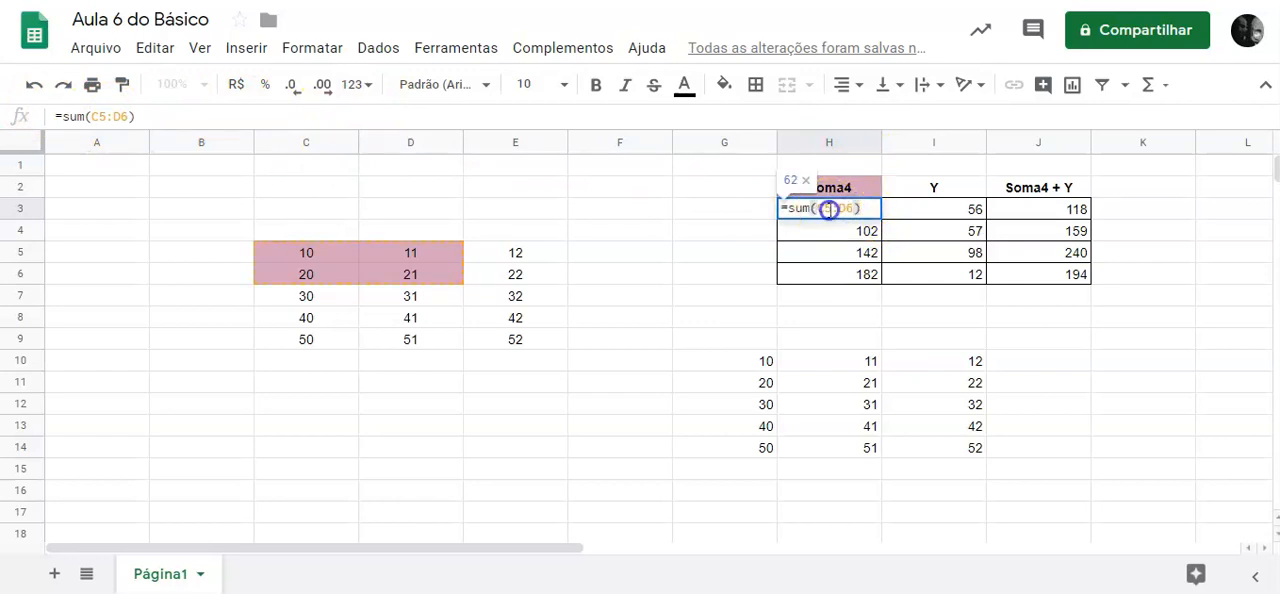
left_click(829, 208)
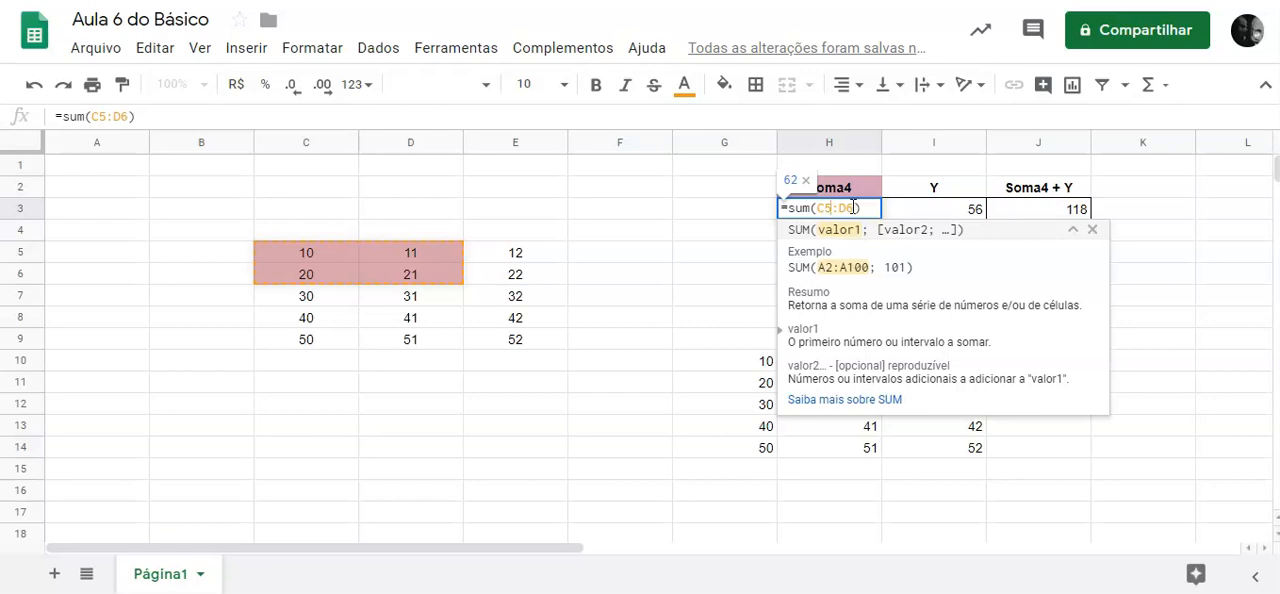
key("F4")
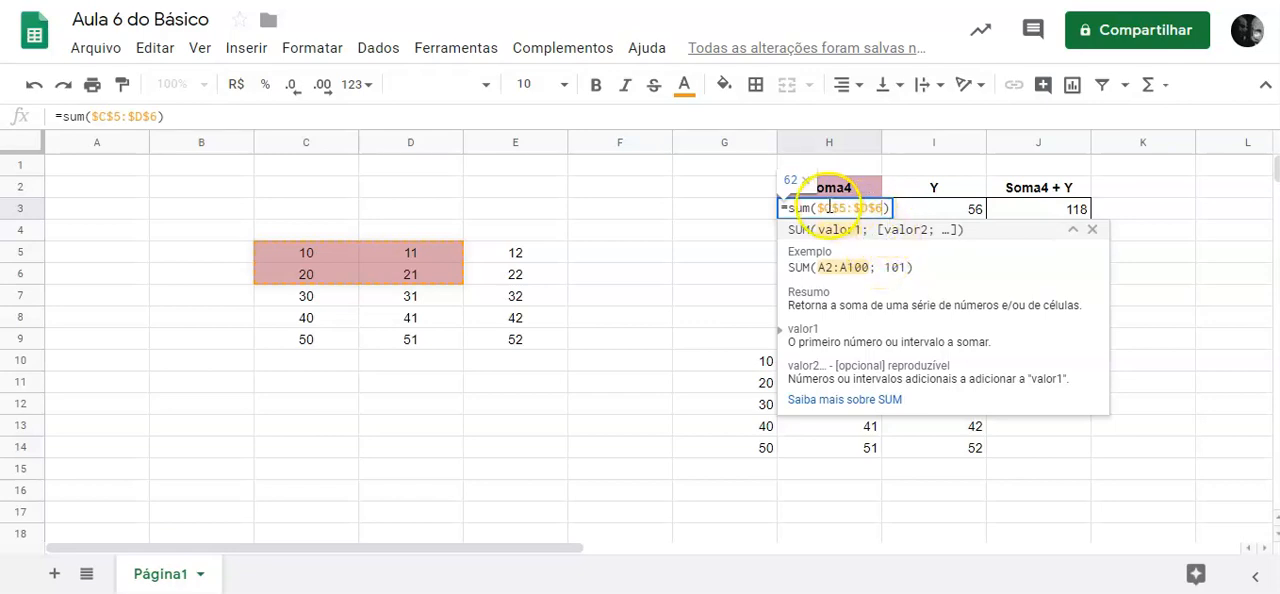
Cycle the range in H3's formula through C$5:D$6, $C5:$D6 and C5:D6, returning it to $C$5:$D$6.
left_click_drag(822, 208, 884, 208)
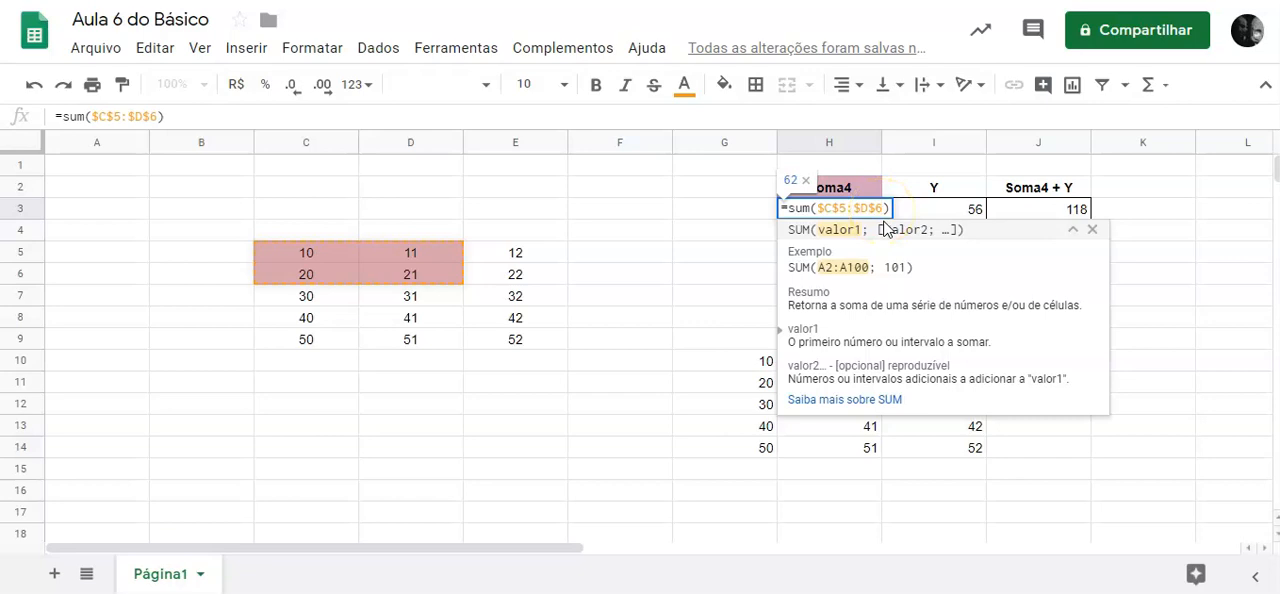
key("F4")
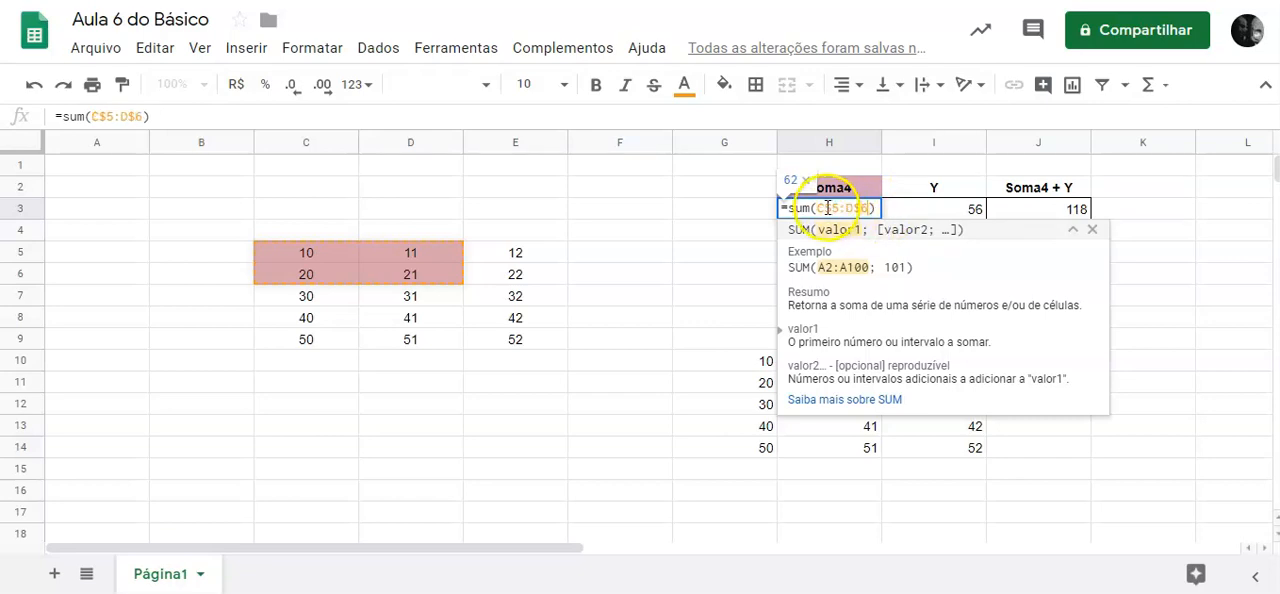
left_click_drag(820, 208, 869, 208)
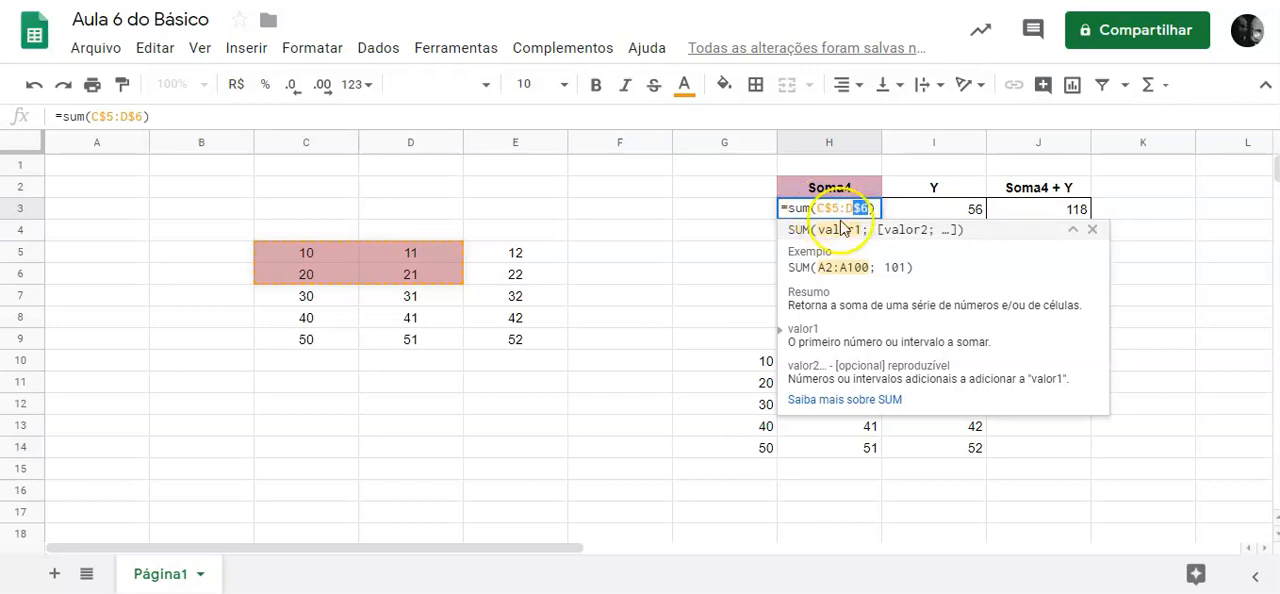
key("F4")
left_click(823, 208)
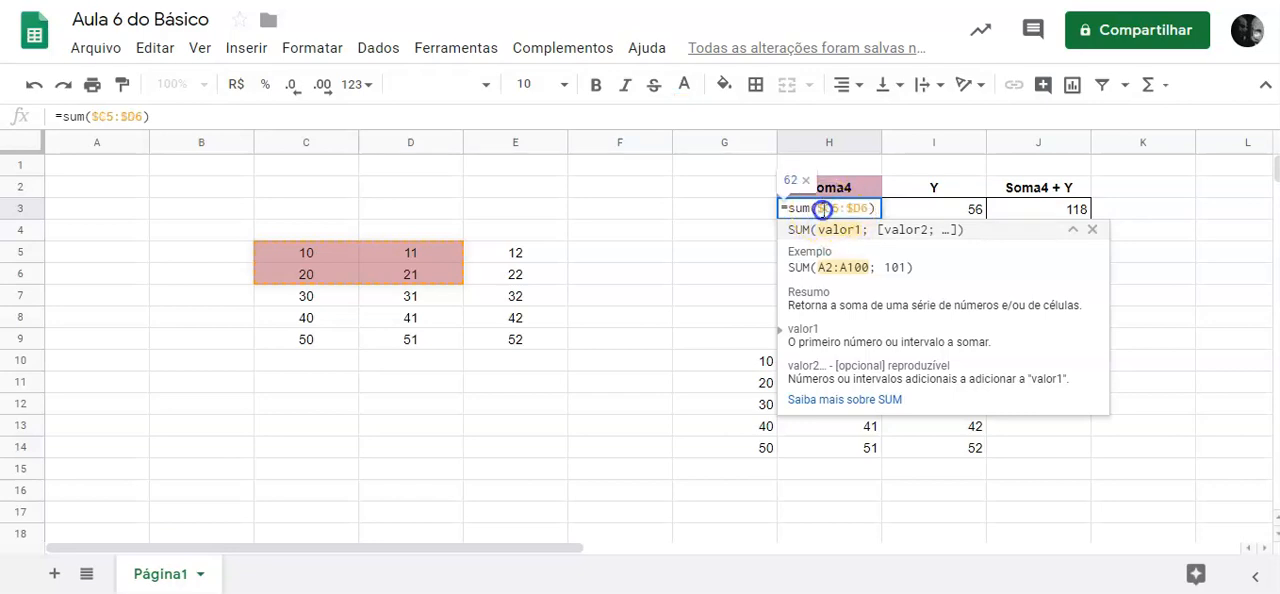
left_click_drag(823, 208, 869, 208)
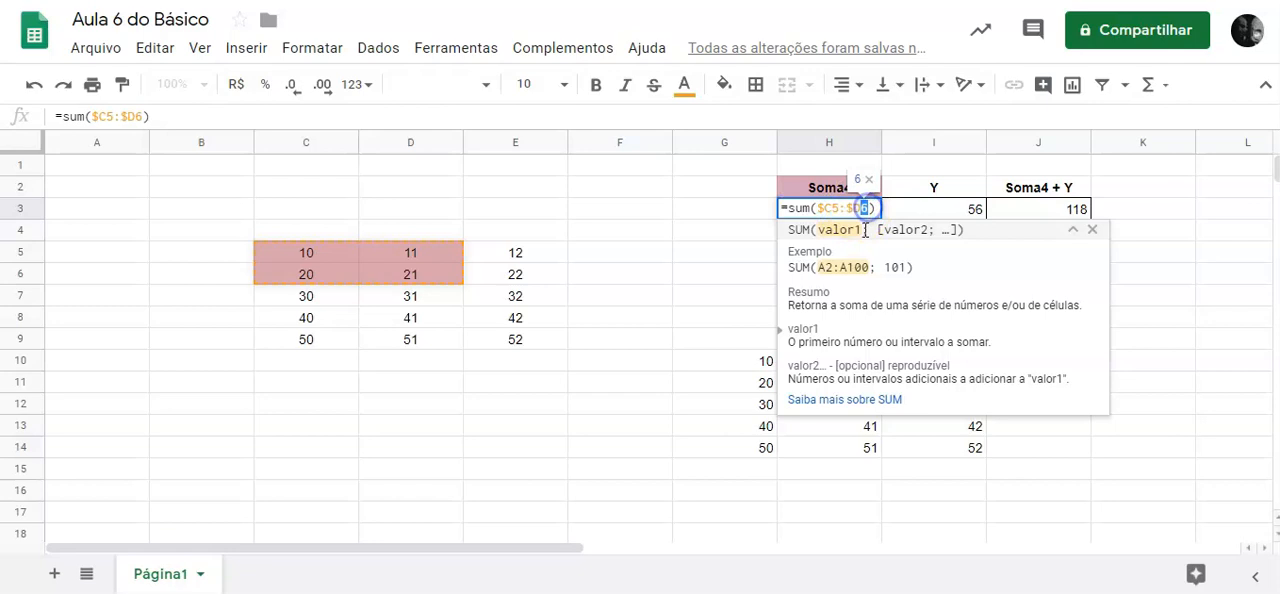
key("F4")
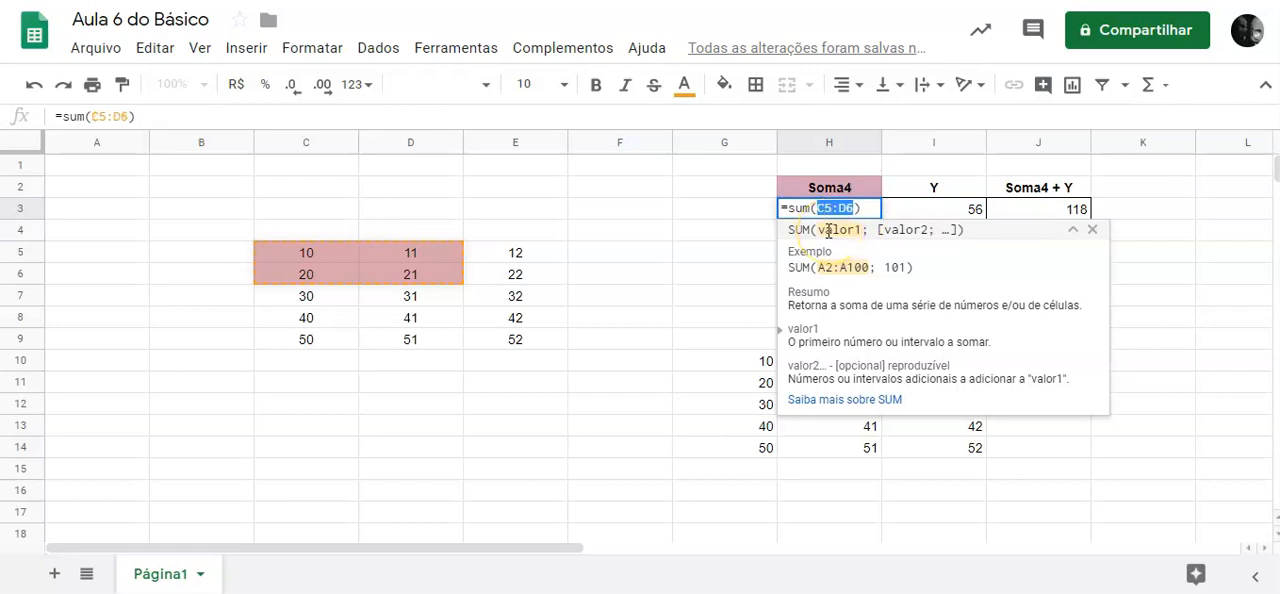
key("F4")
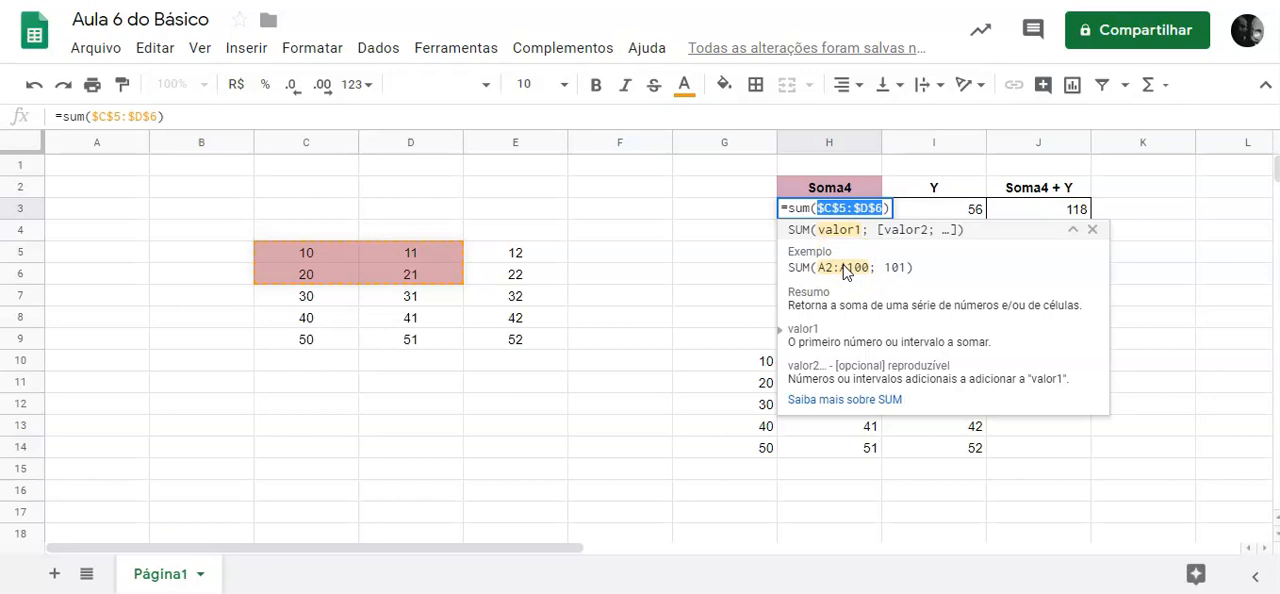
Commit the absolute-reference SUM formula in H3 and fill it down through H6.
key("Return")
left_click_drag(879, 217, 888, 282)
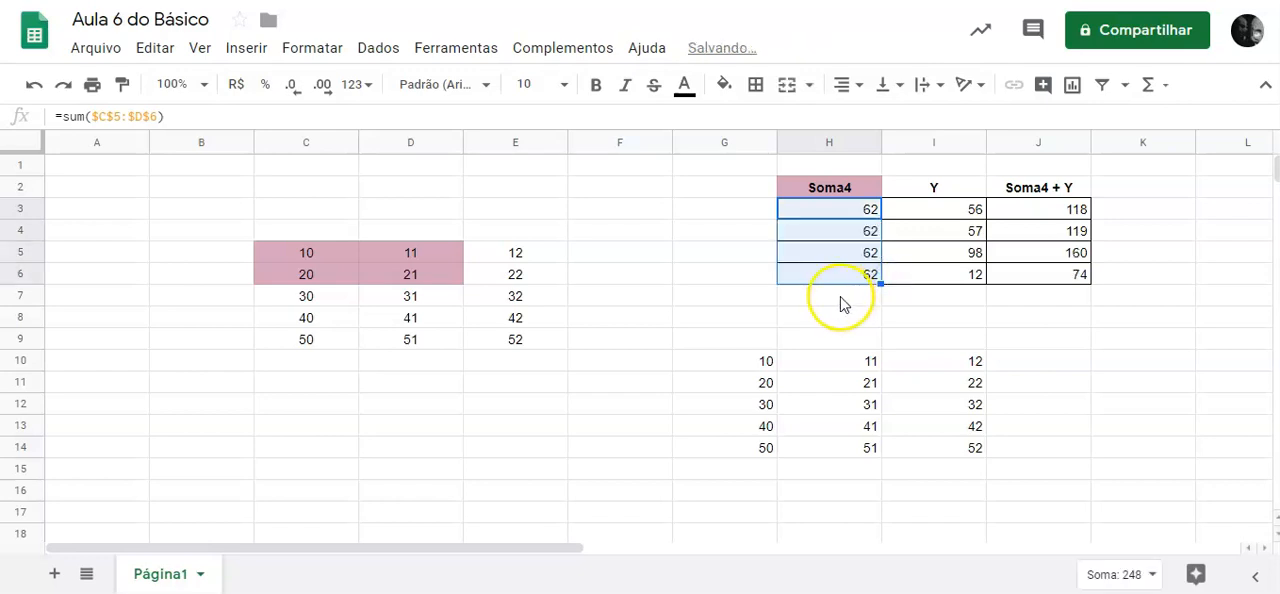
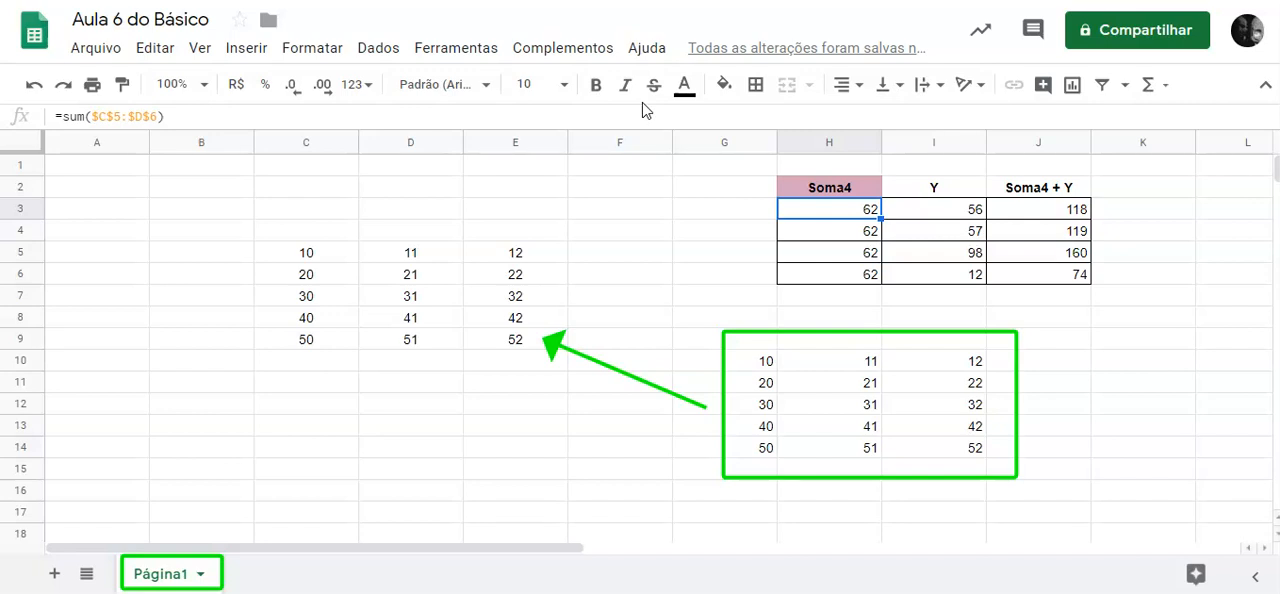
Add a second sheet to the workbook and return to Página1.
left_click(54, 573)
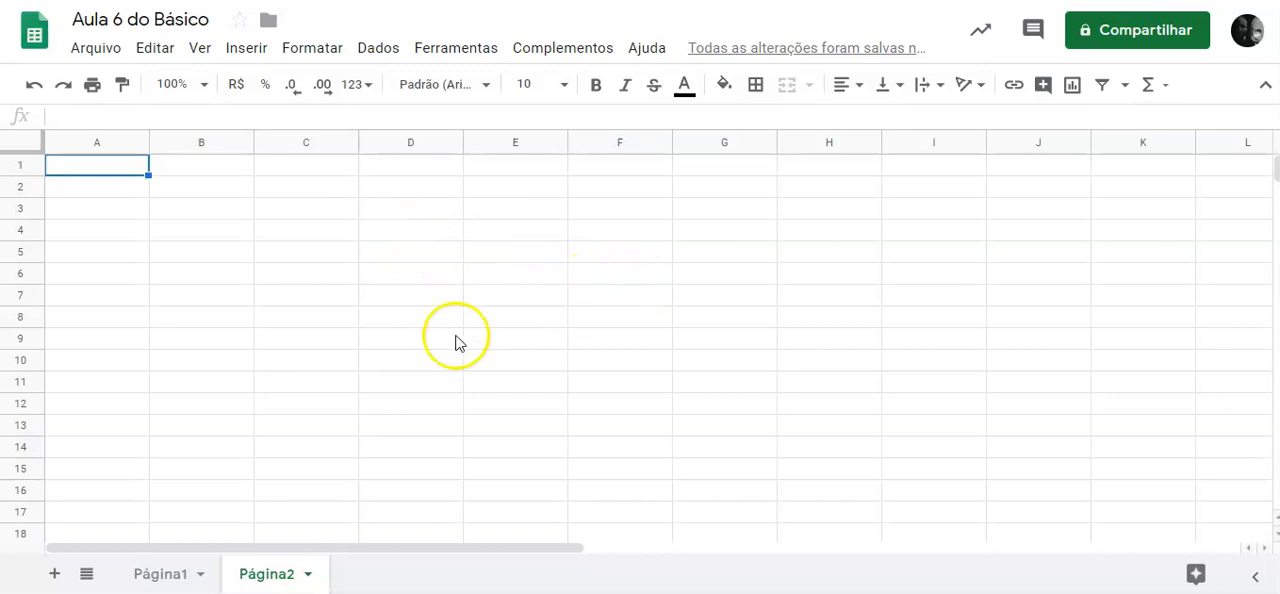
left_click(196, 317)
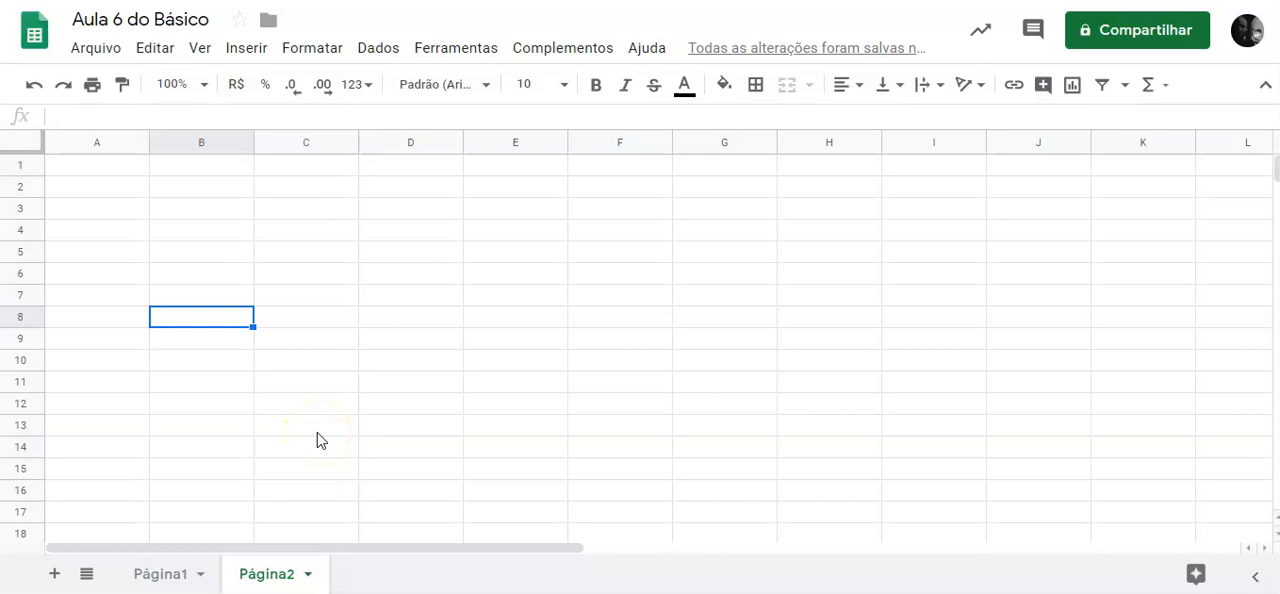
left_click(160, 574)
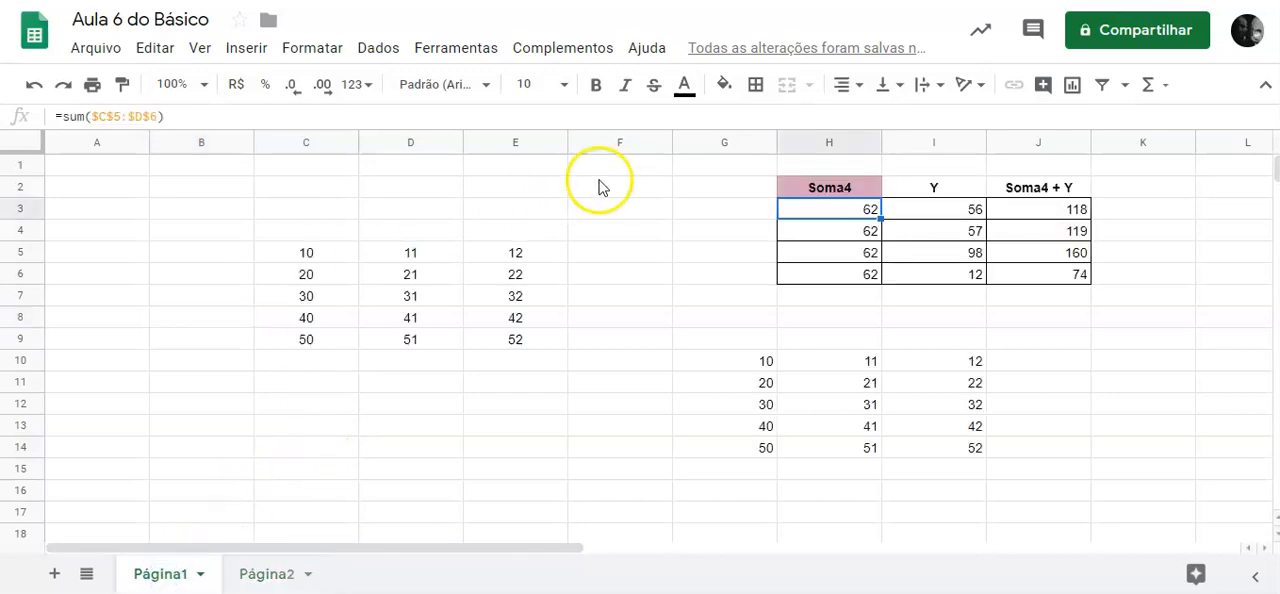
Fill cell H3 and the number block C5:E9 with cyan.
left_click(726, 85)
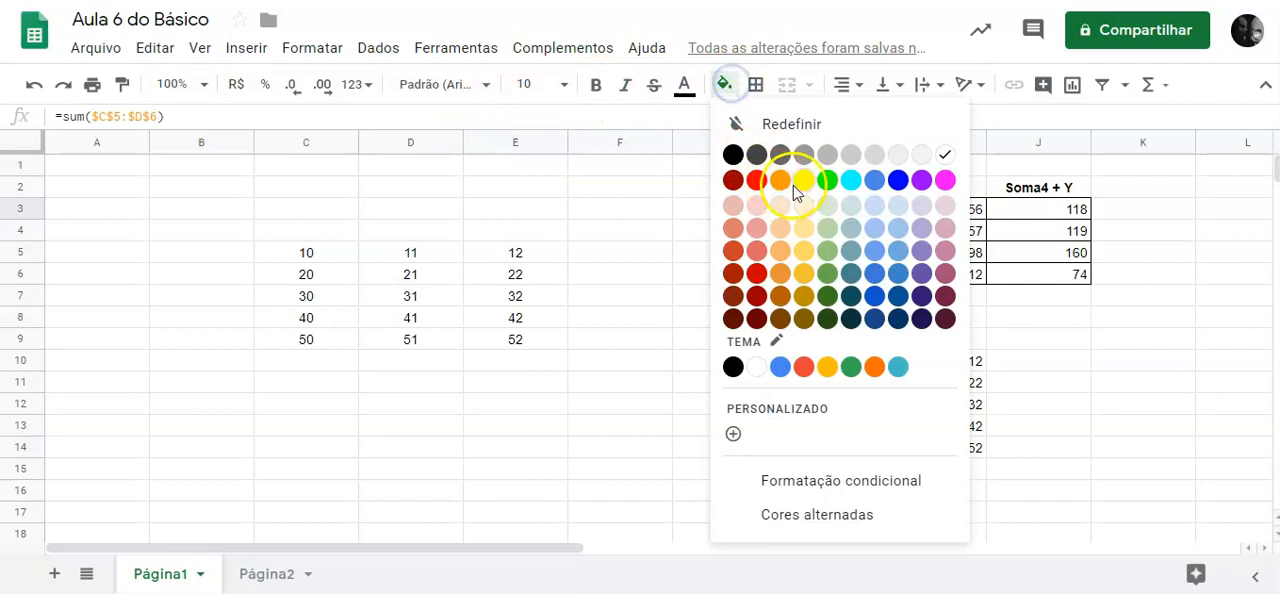
left_click(851, 180)
left_click_drag(310, 255, 515, 342)
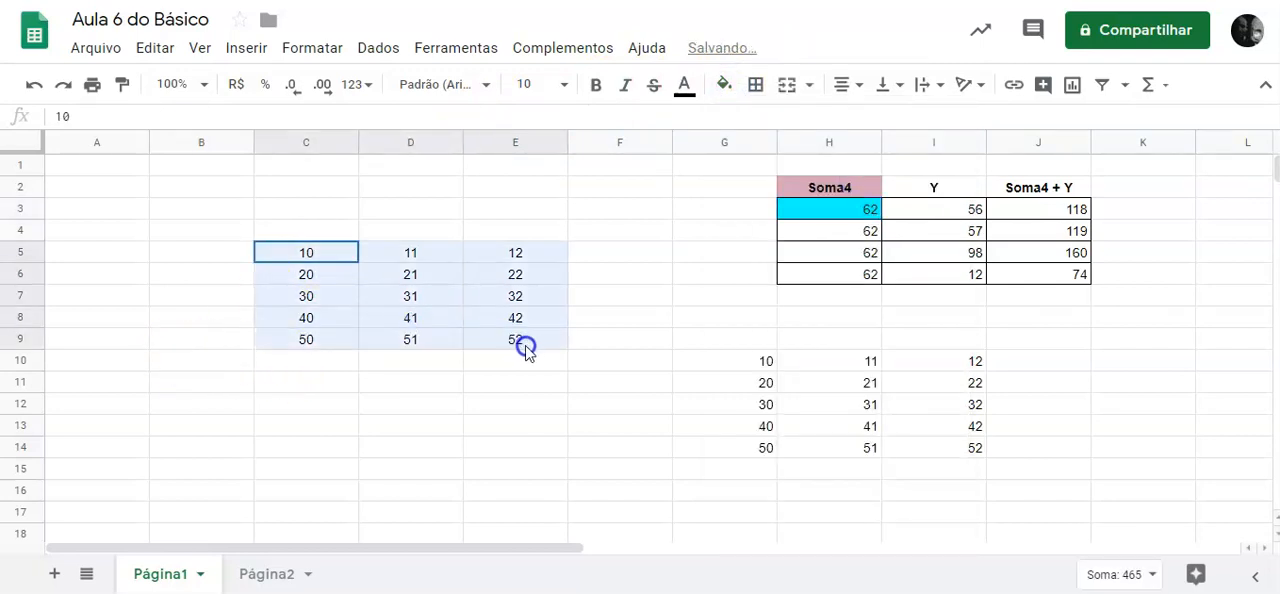
left_click(722, 84)
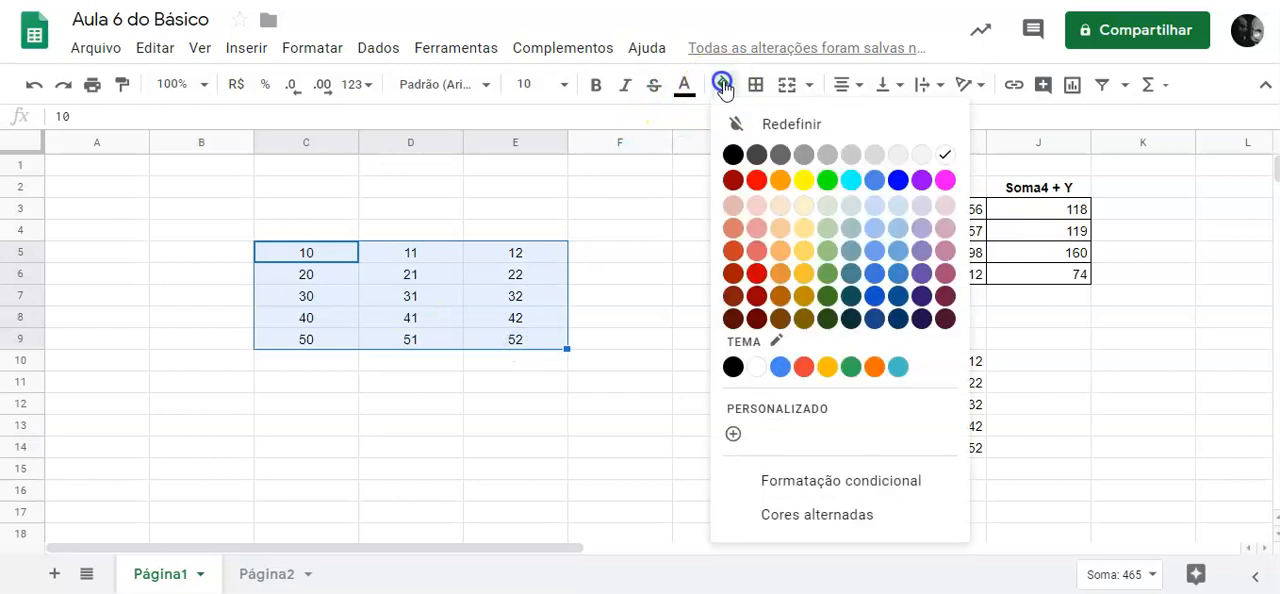
left_click(851, 180)
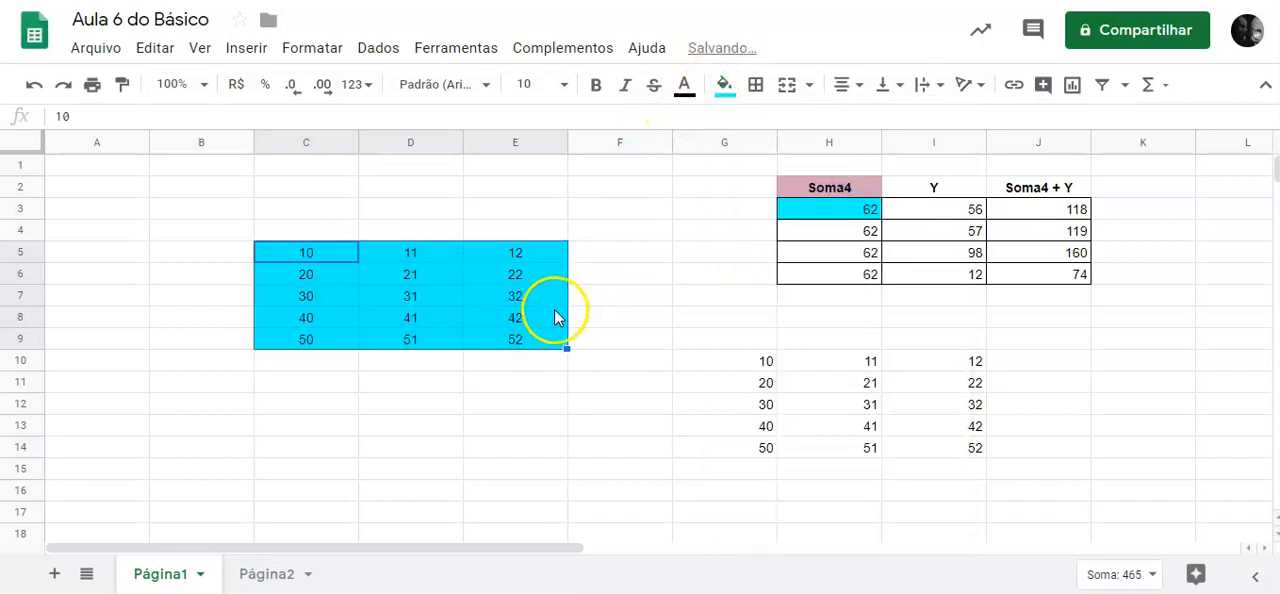
left_click(640, 278)
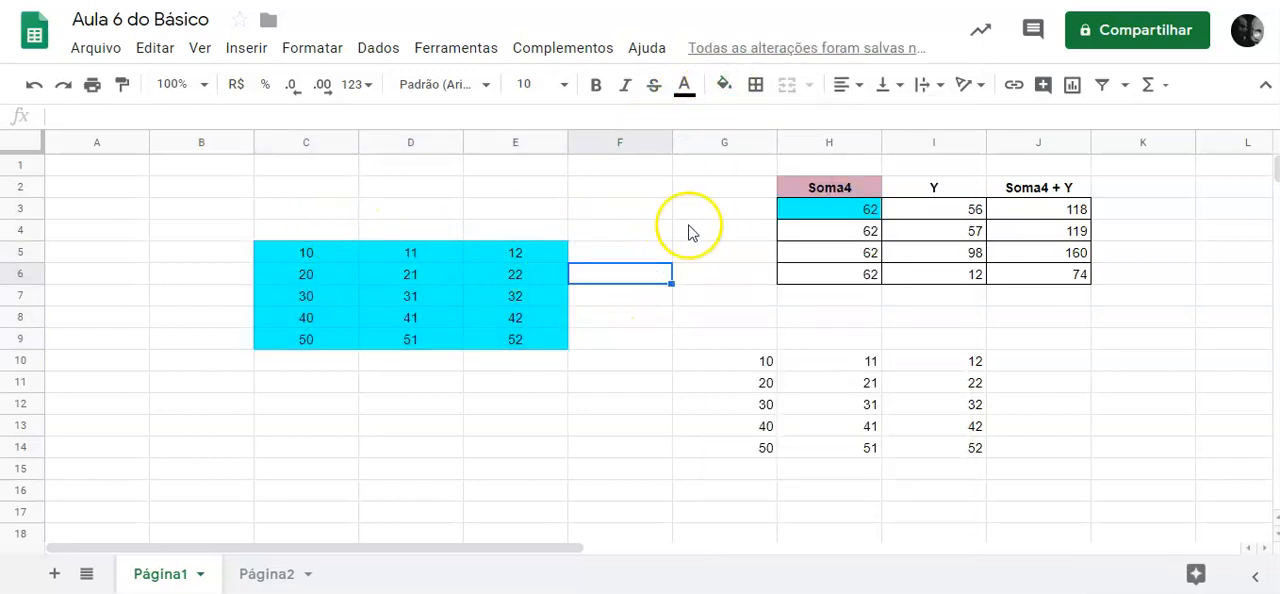
Reset the fill colour of cell H3 under the Soma4 header.
left_click(866, 208)
left_click(724, 86)
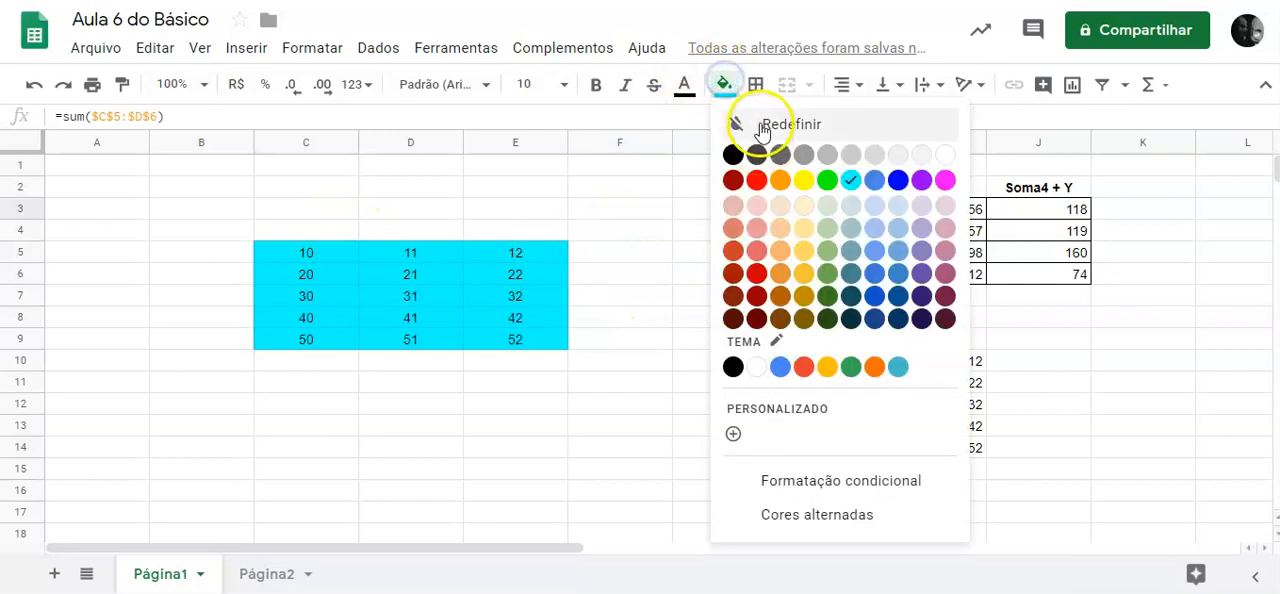
left_click(760, 121)
left_click(329, 443)
Enter a formula in D8 of Página2 that references cell C5 of Página1.
left_click_drag(339, 262, 535, 352)
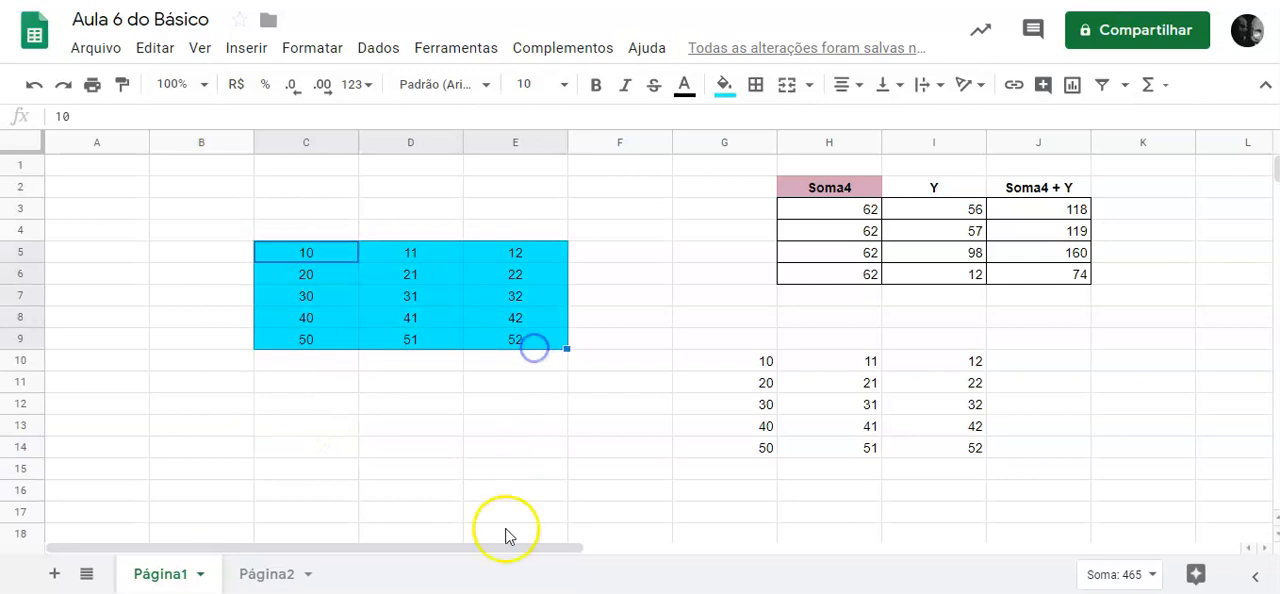
left_click(264, 575)
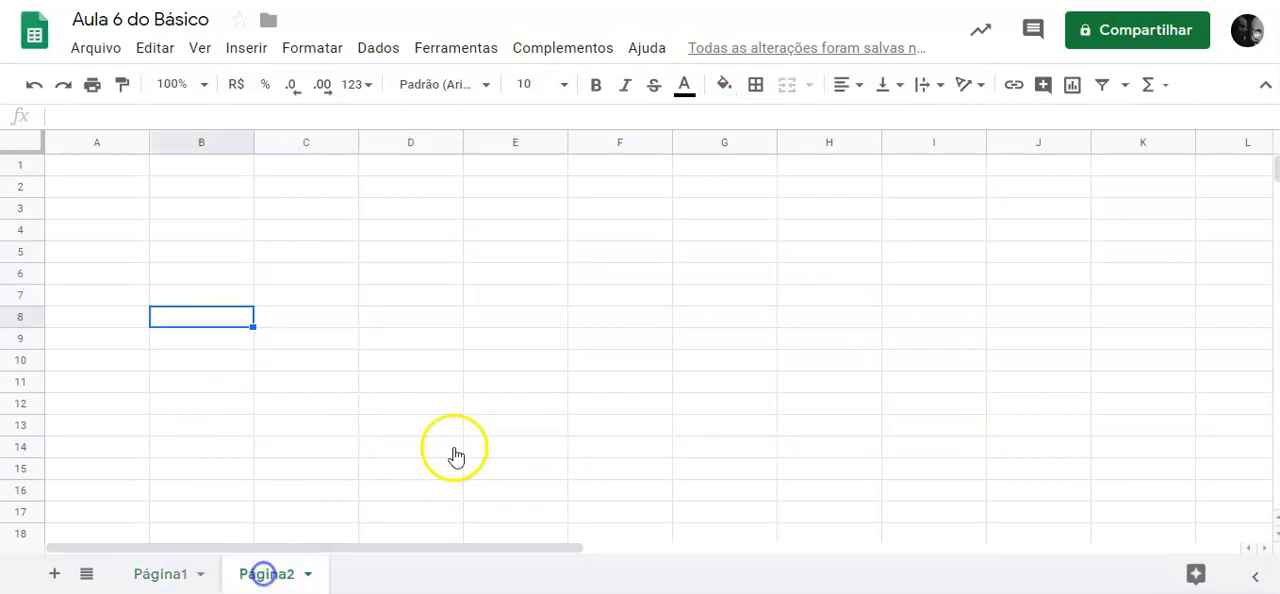
left_click(411, 315)
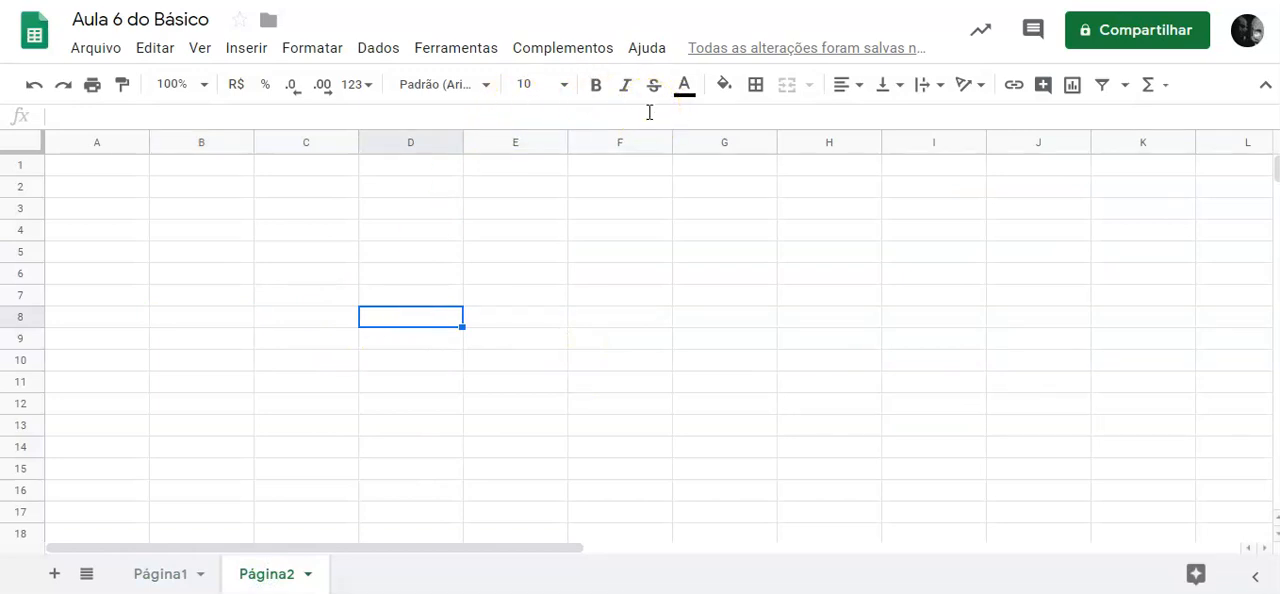
type("=")
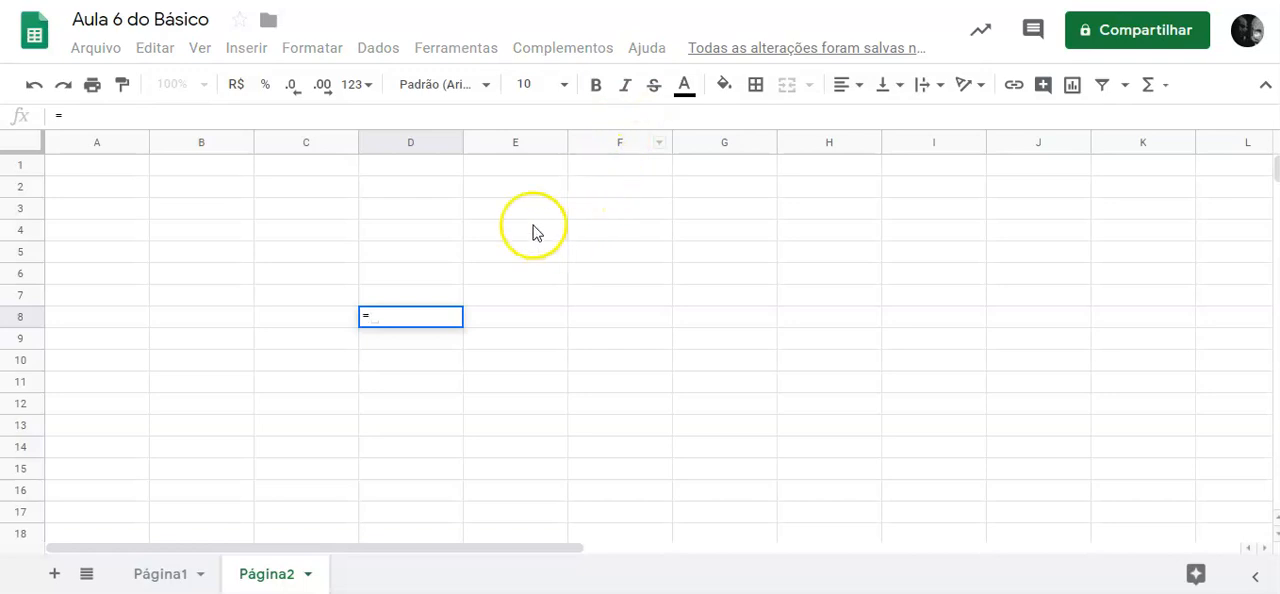
left_click(158, 576)
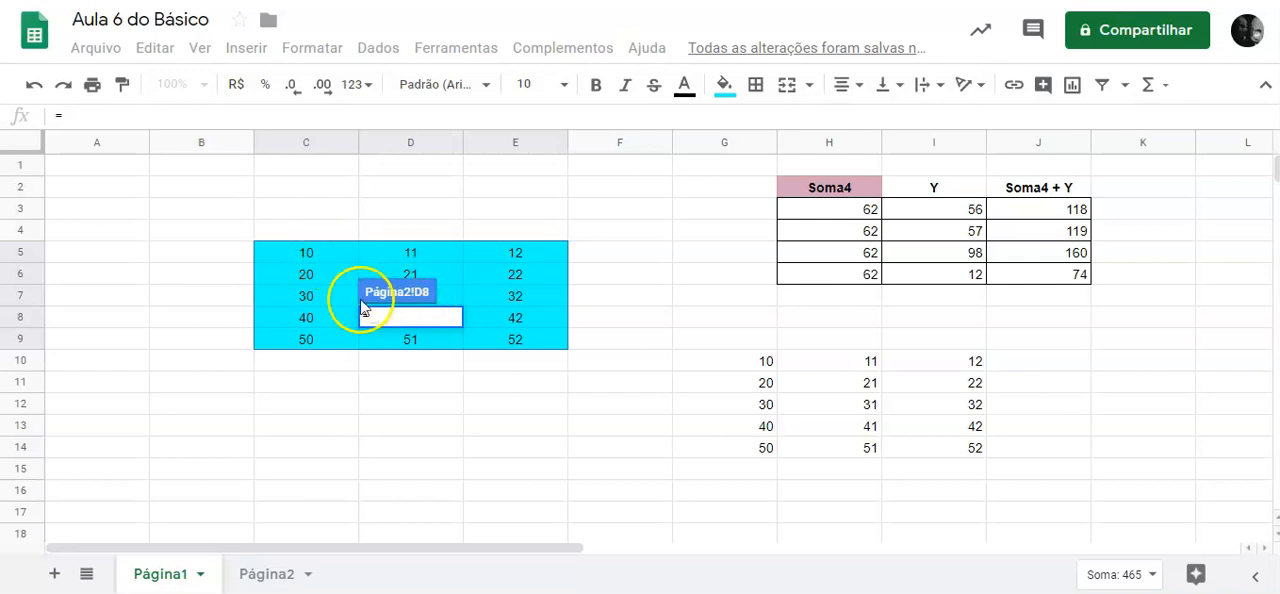
left_click(310, 254)
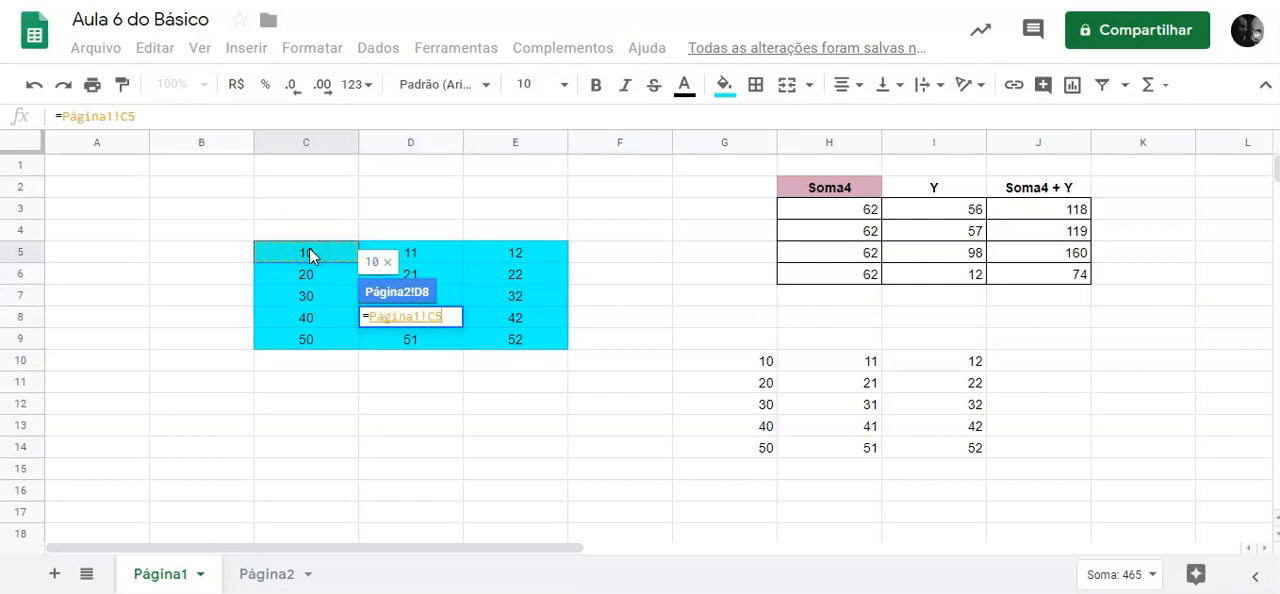
key("Return")
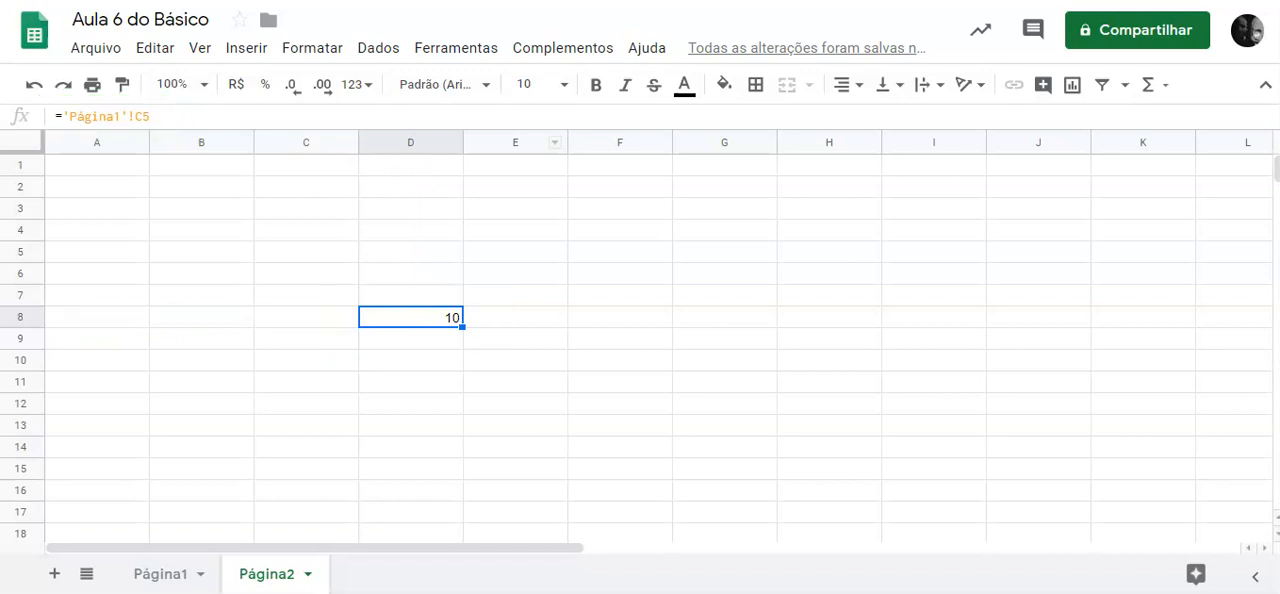
Fill the D8 cross-sheet reference through D8:F12 and check the formulas in several of the copied cells.
left_click_drag(465, 331, 652, 404)
left_click(638, 358)
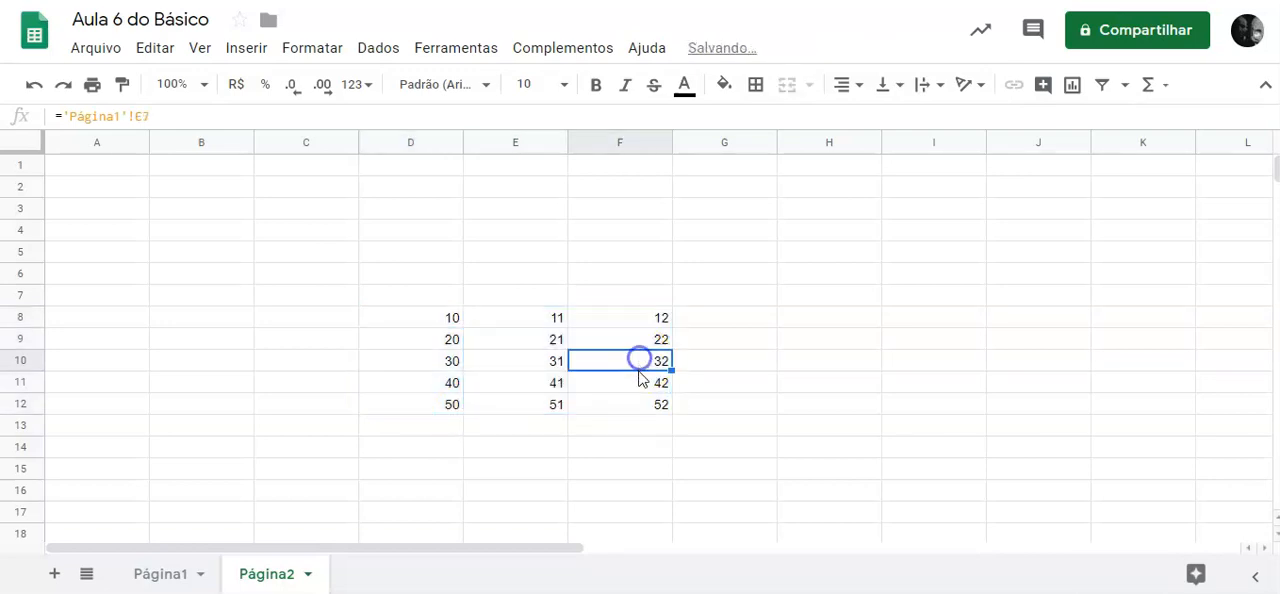
left_click(515, 317)
left_click(515, 357)
left_click(643, 357)
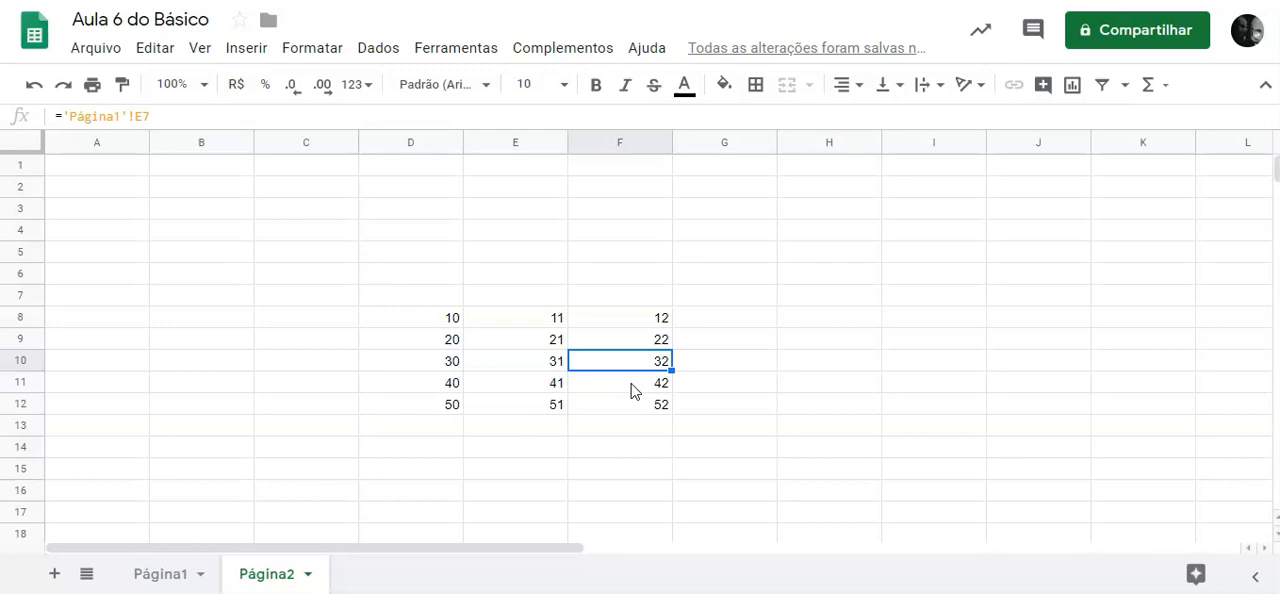
left_click(450, 362)
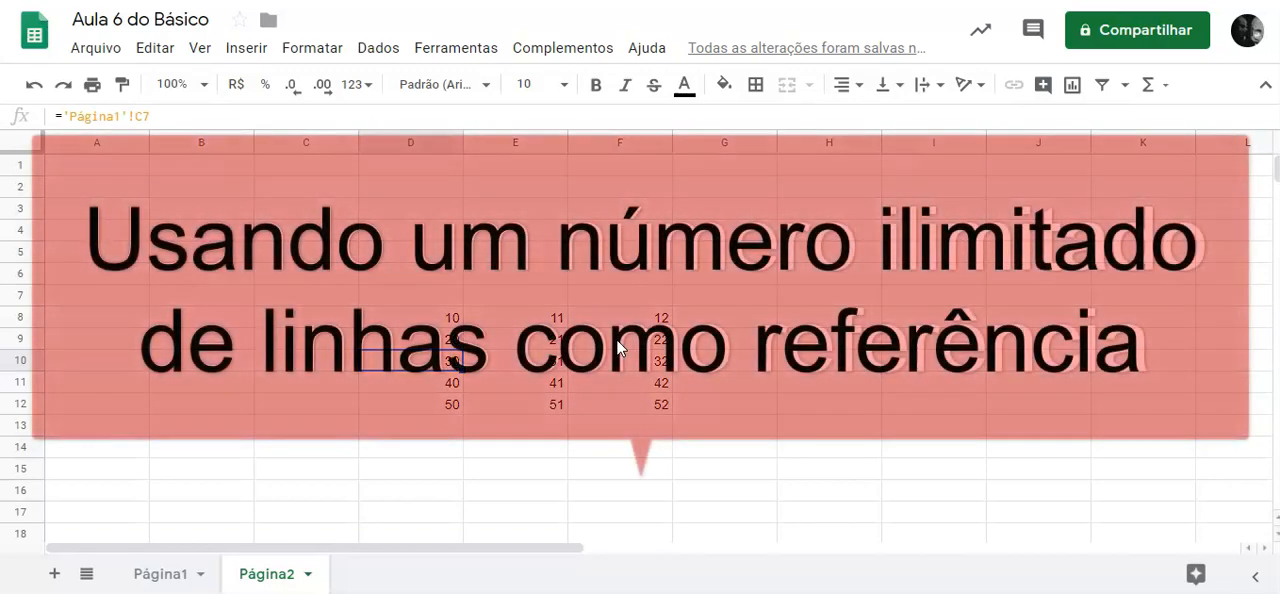
On a new sheet, enter the headers Item, Data and Preço in A1:C1.
left_click(139, 192)
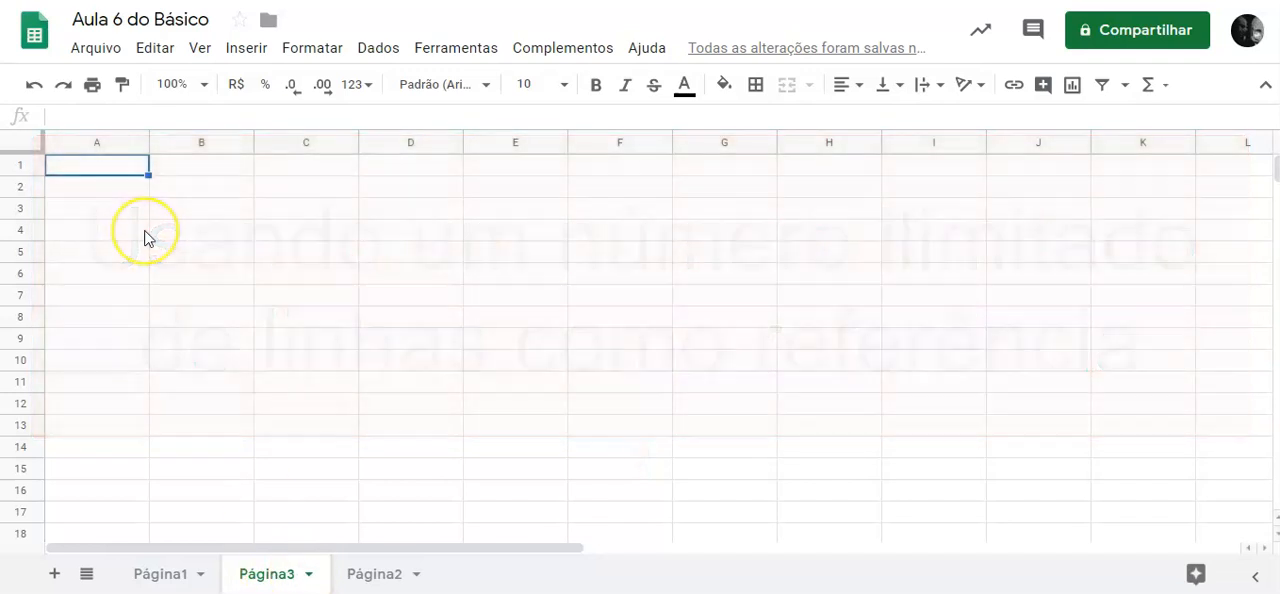
type("Item")
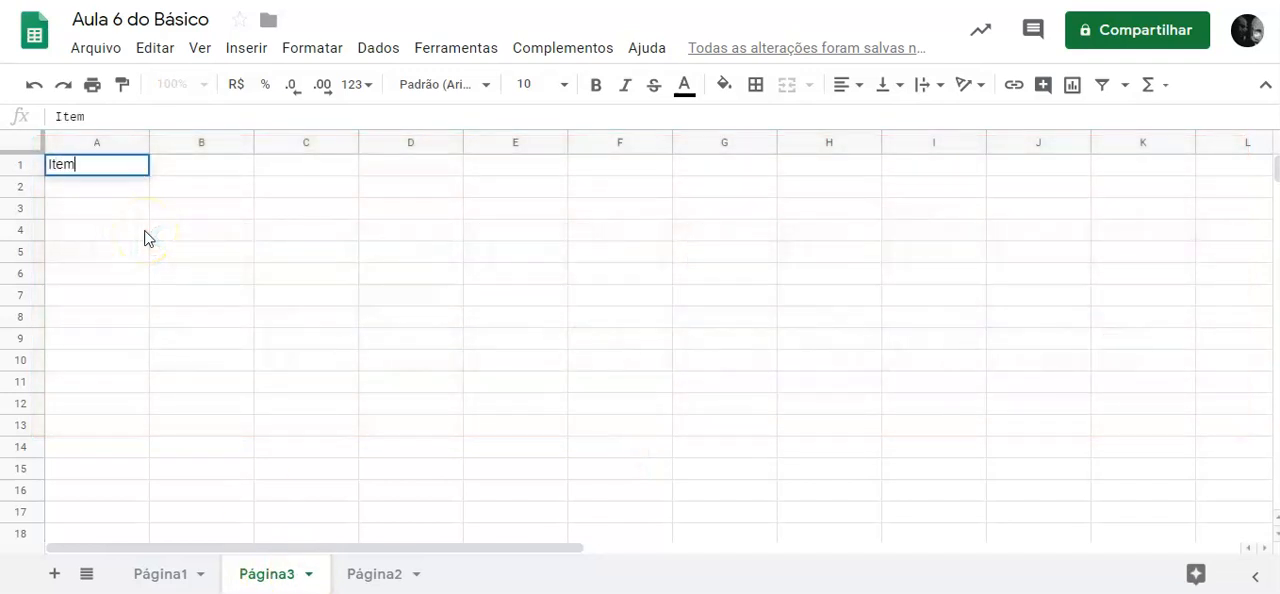
key("Tab")
type("Preç")
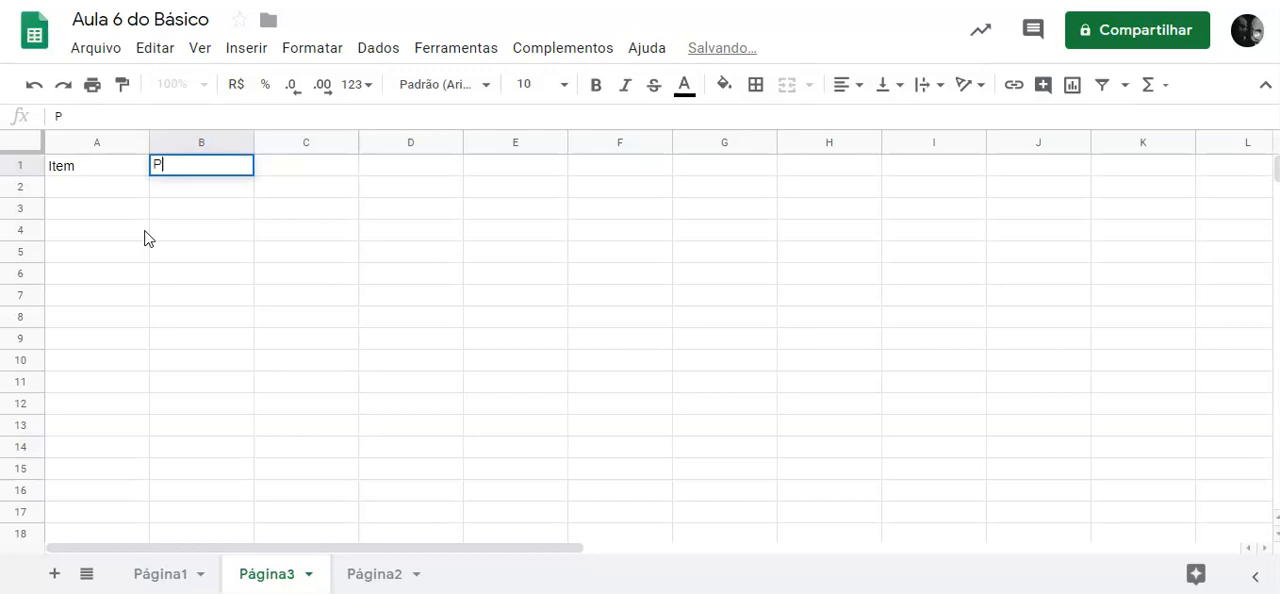
key("BackSpace")
key("BackSpace")
key("BackSpace")
key("BackSpace")
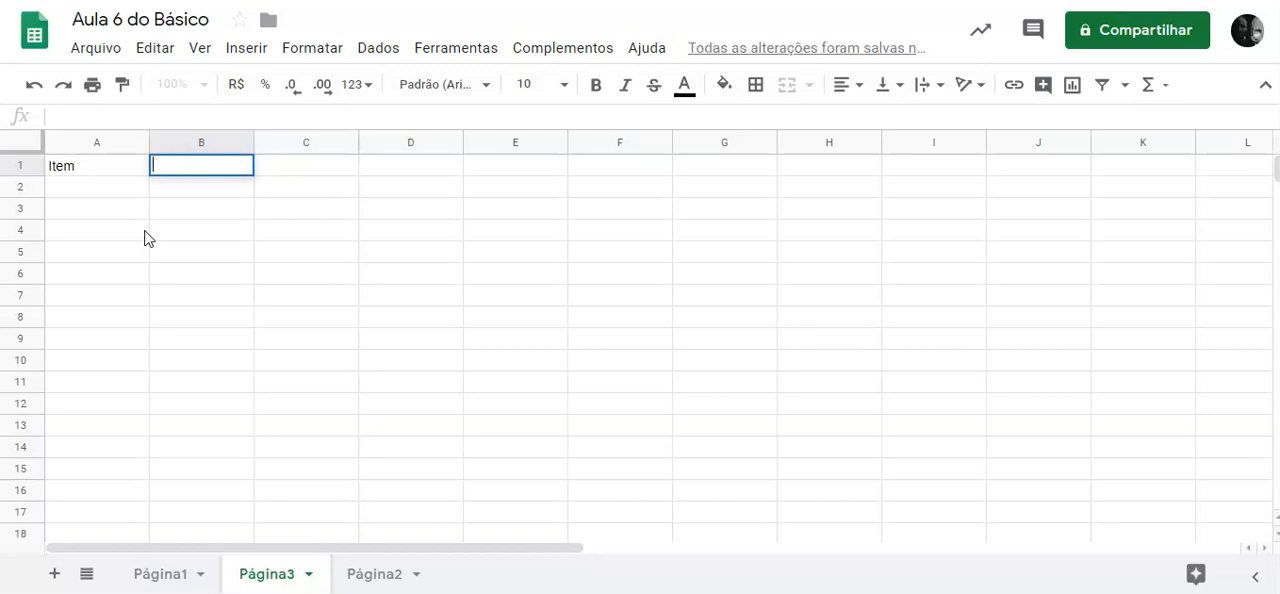
type("Data")
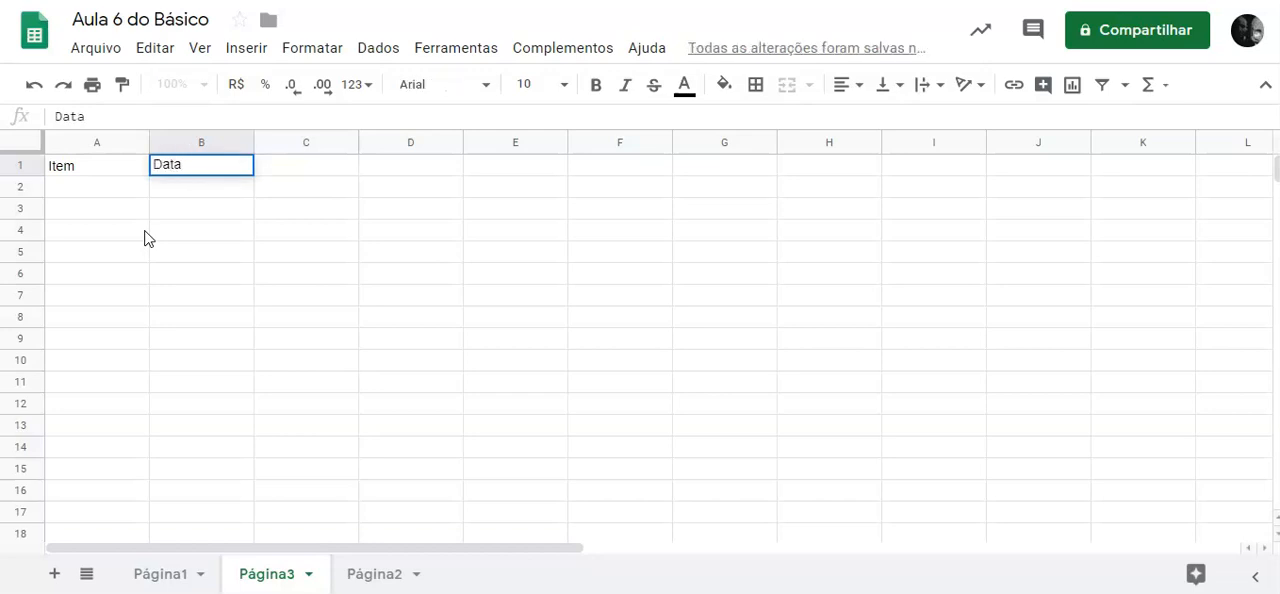
key("Tab")
type("Preço")
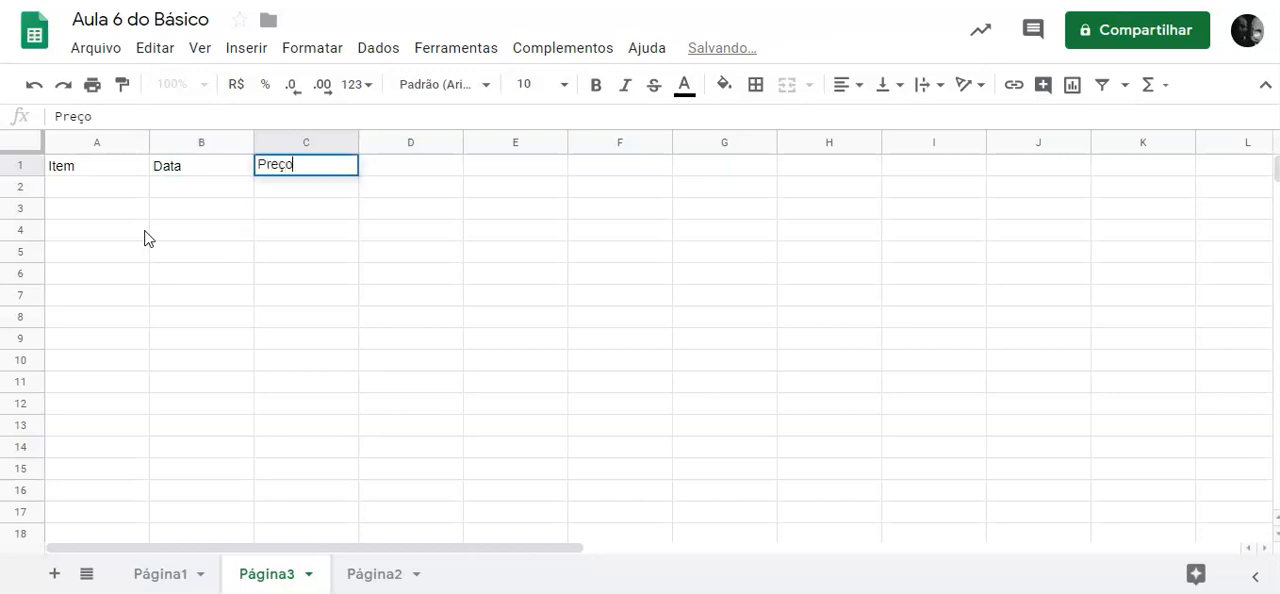
key("Return")
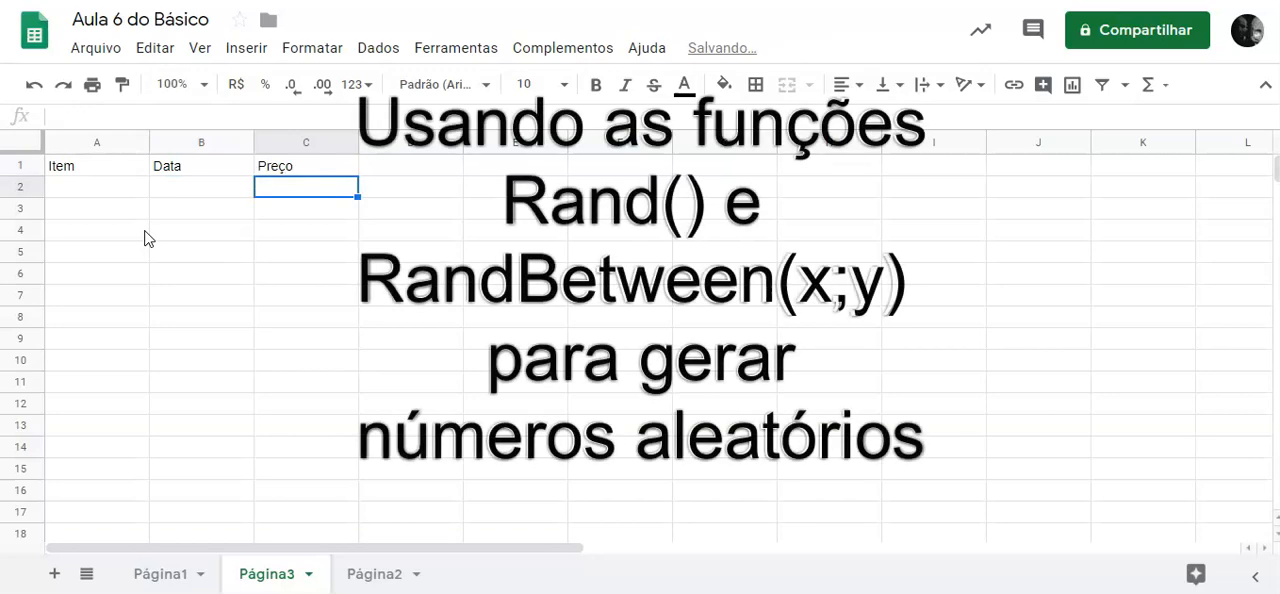
Enter =randbetween(100;200) in A2 under the Item header.
left_click(115, 190)
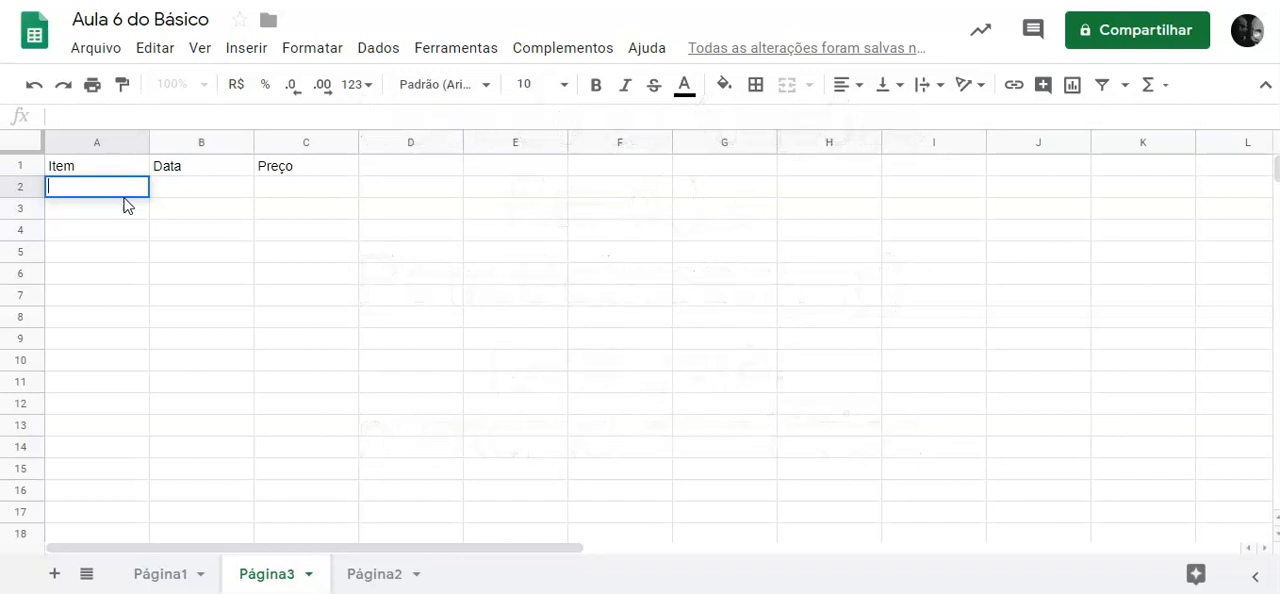
type("=randbetwe")
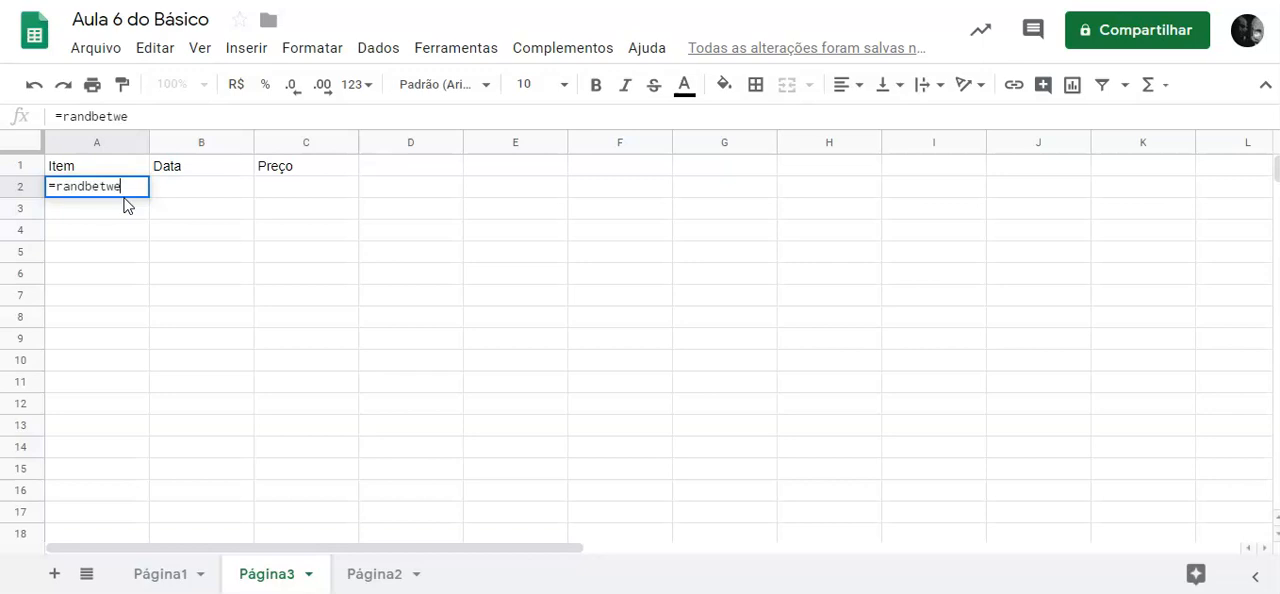
type("en(")
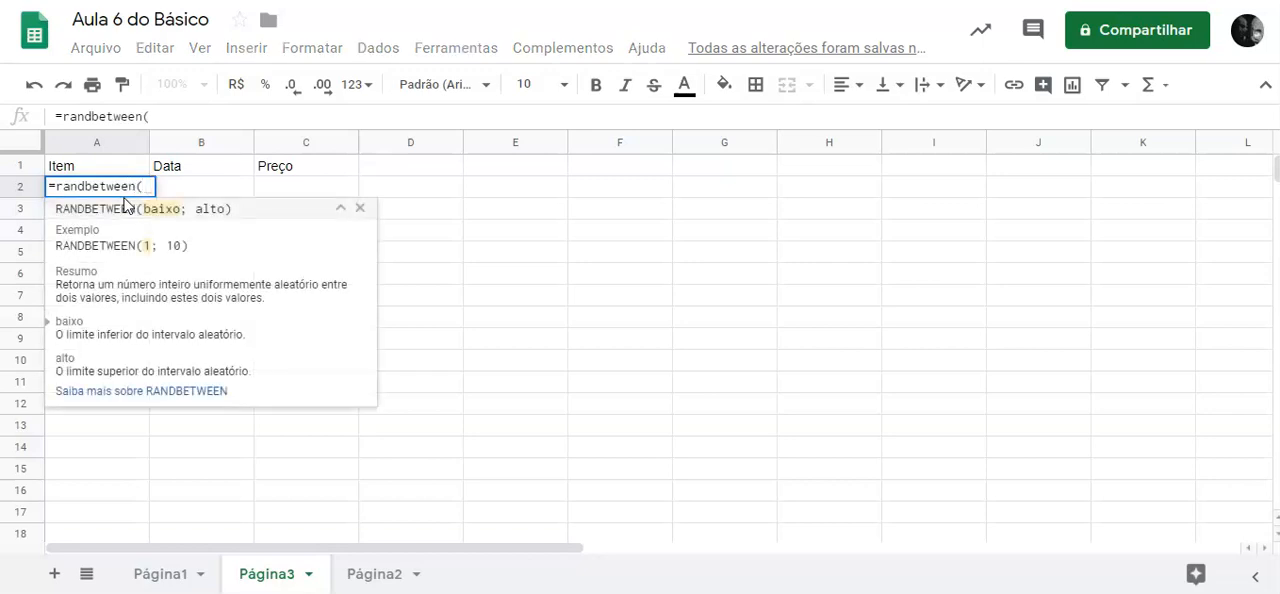
type("100;200)")
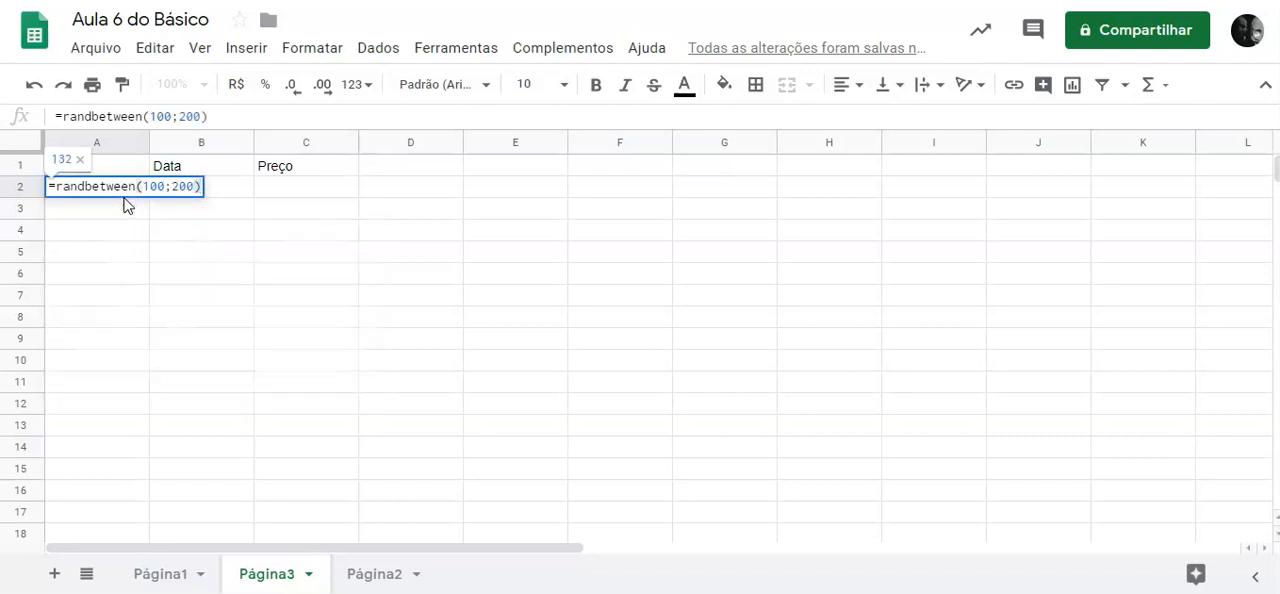
key("Return")
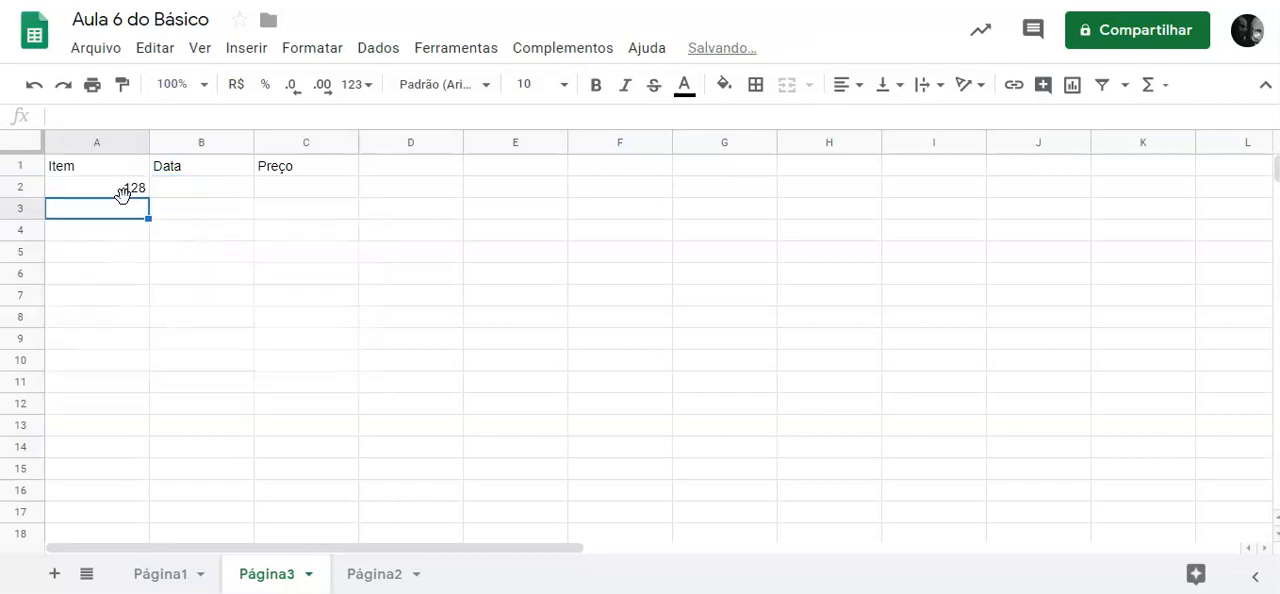
Enter the date 10/7 in B2 under the Data header and reselect that cell.
left_click(206, 189)
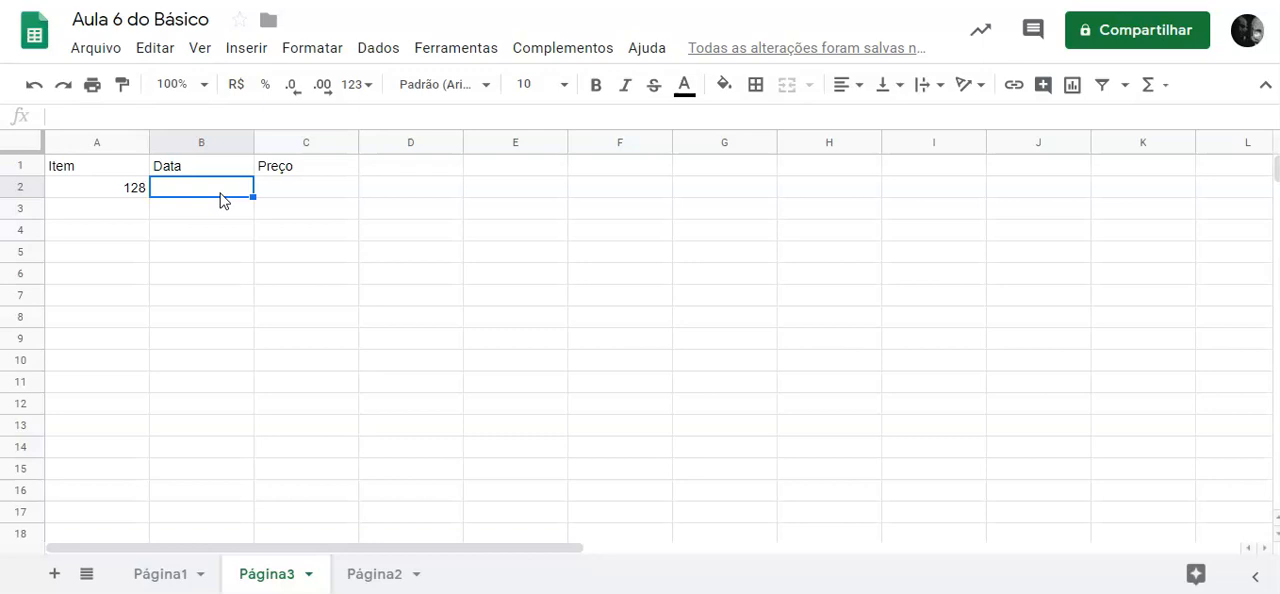
type("10/7")
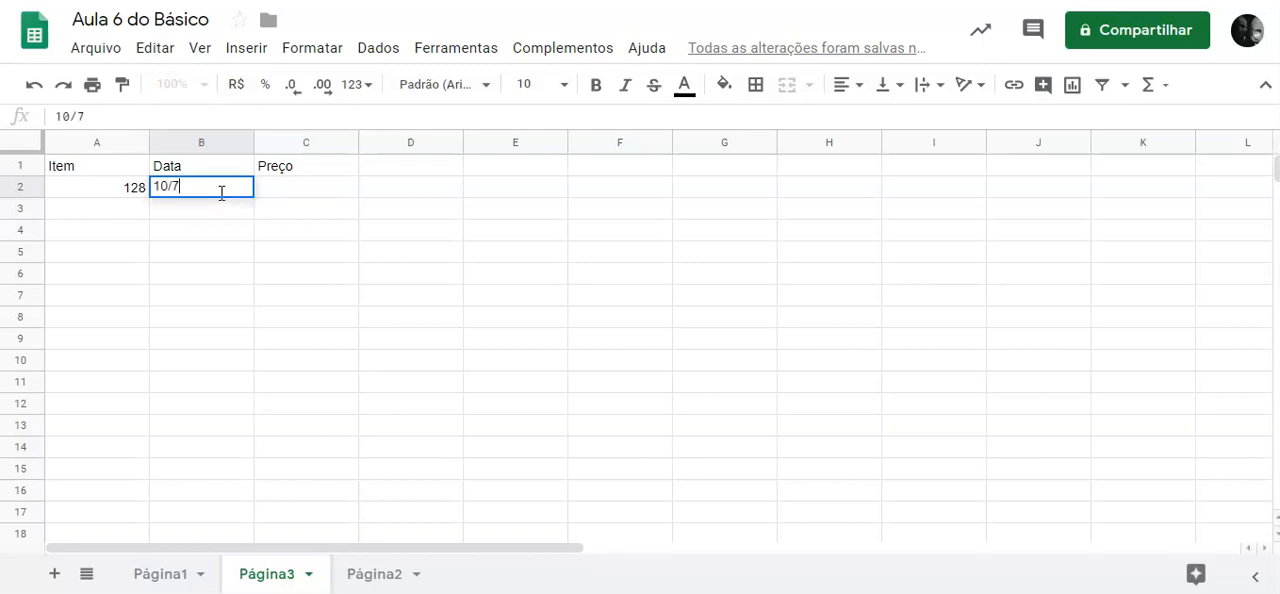
type("2019")
key("BackSpace")
key("BackSpace")
key("BackSpace")
key("BackSpace")
key("Return")
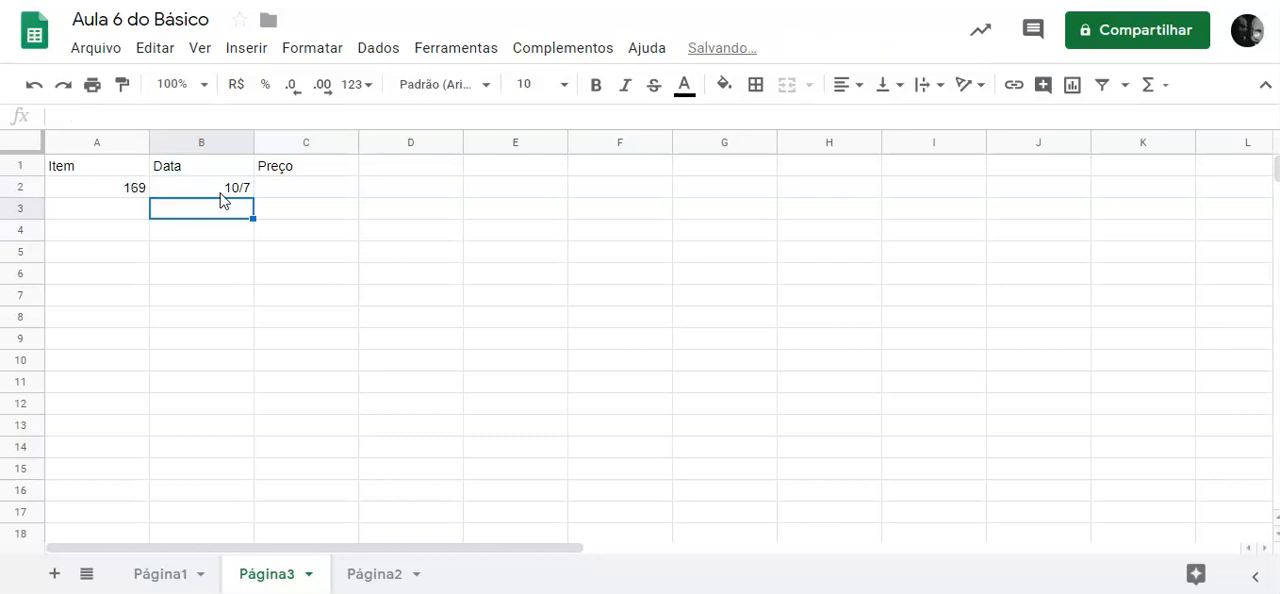
left_click(240, 190)
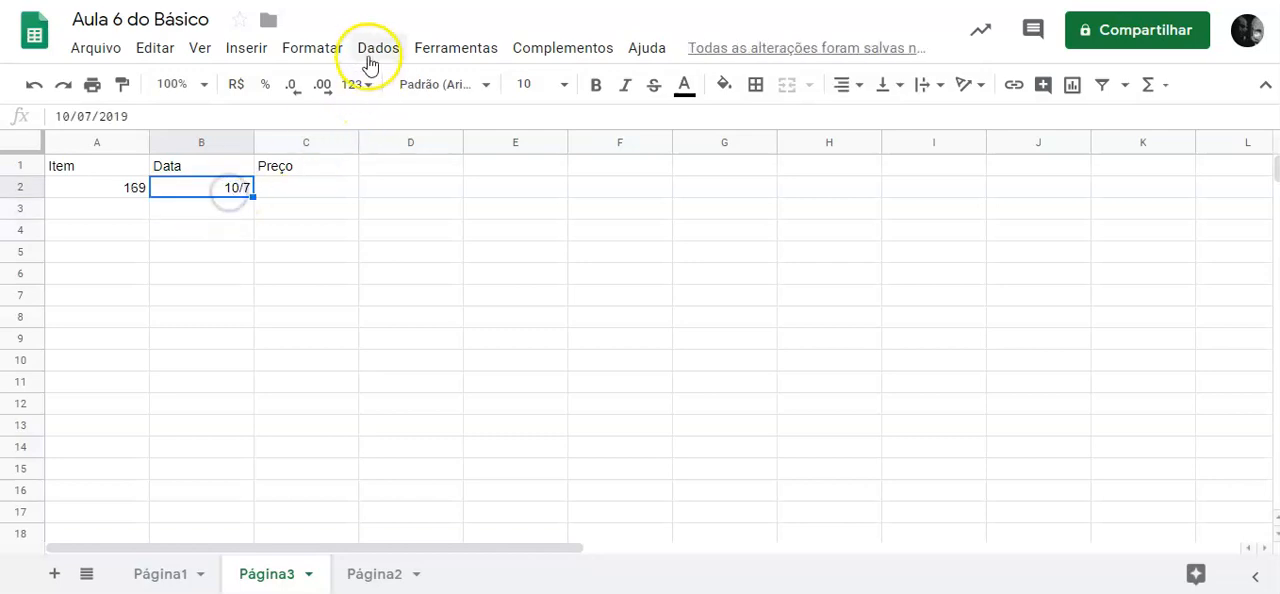
Format the date in B2 with the full Data number format (day/month/year).
left_click(281, 47)
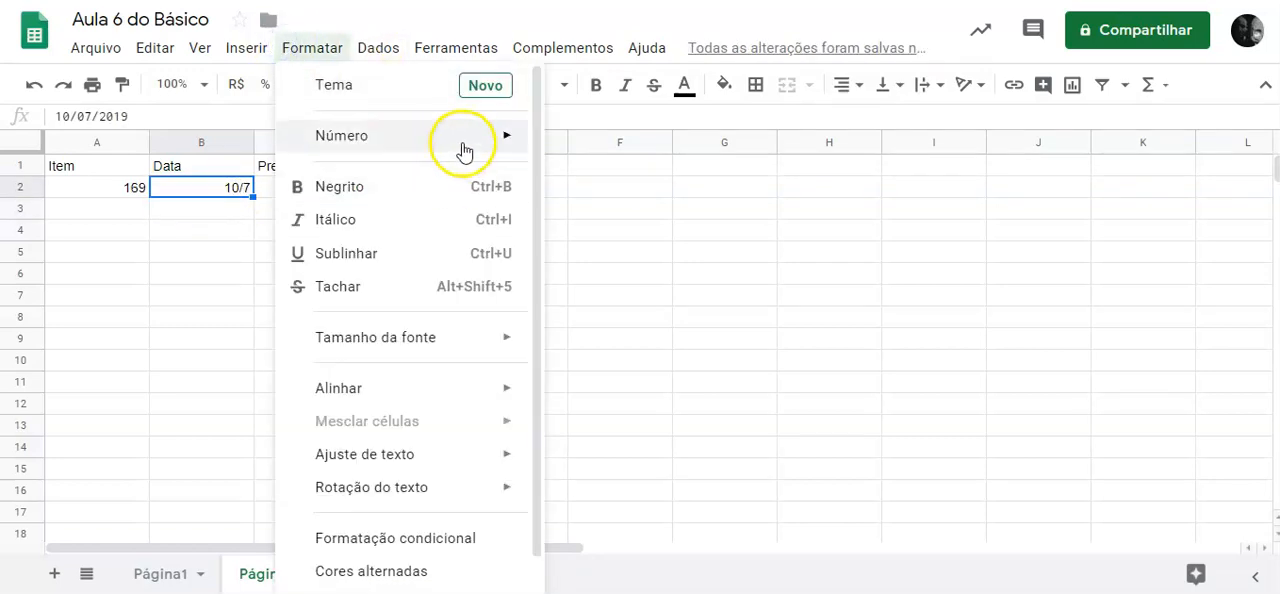
mouse_move(443, 148)
left_click(643, 434)
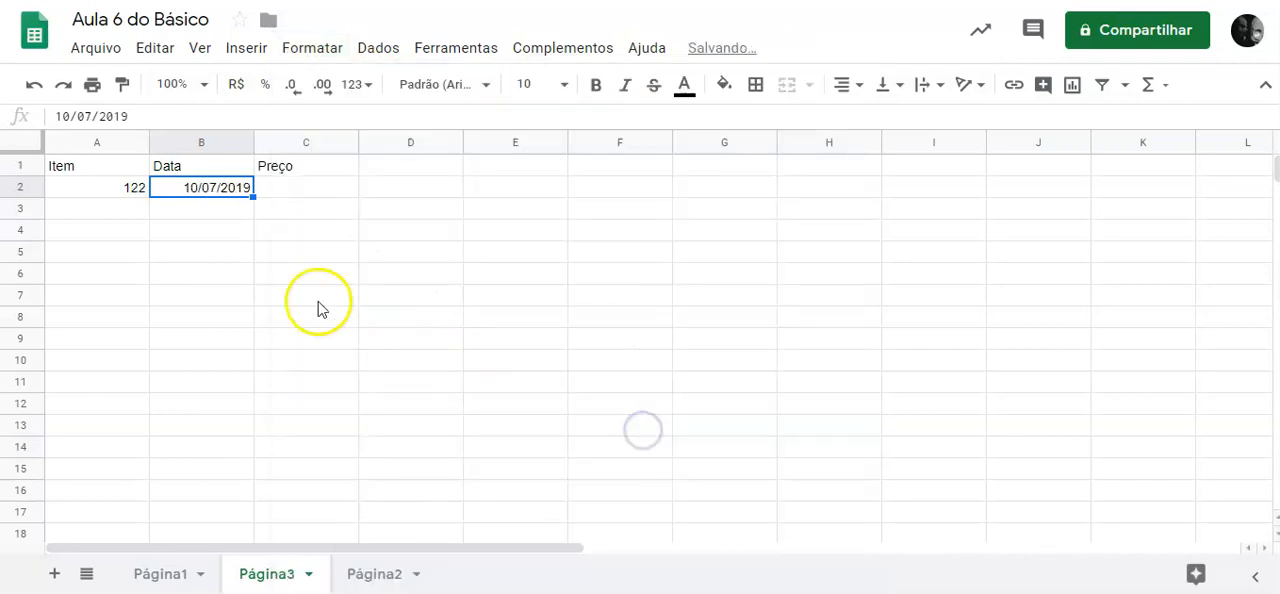
Enter =rand()*1000 in C2 under the Preço header.
left_click(288, 189)
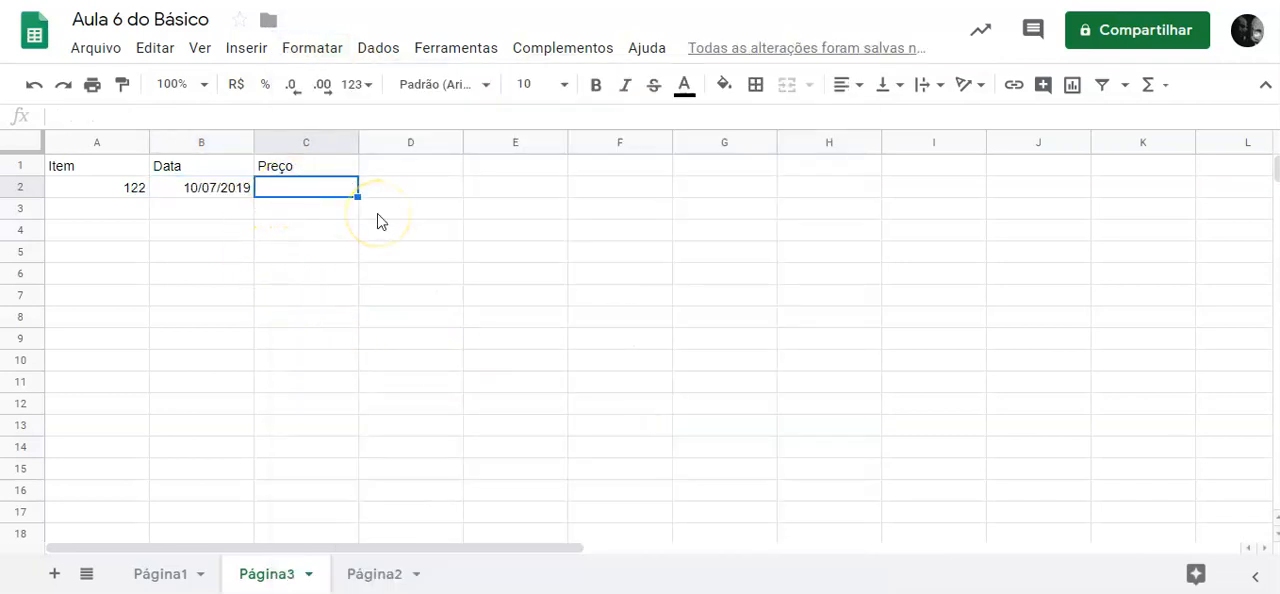
key("Delete")
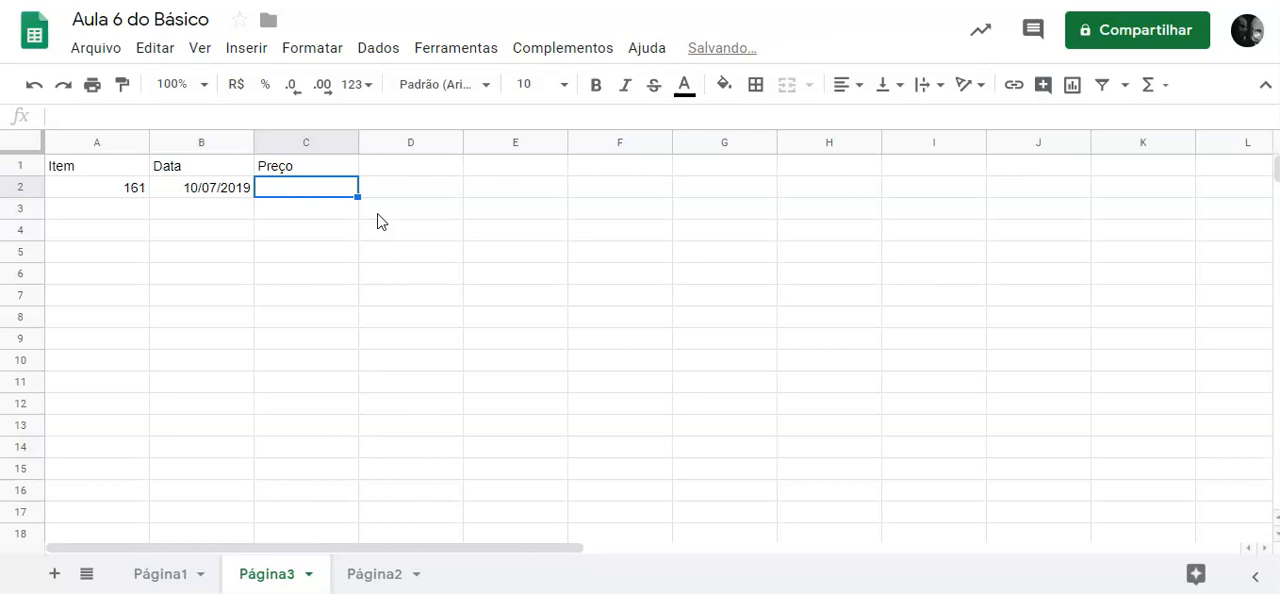
type("=rand")
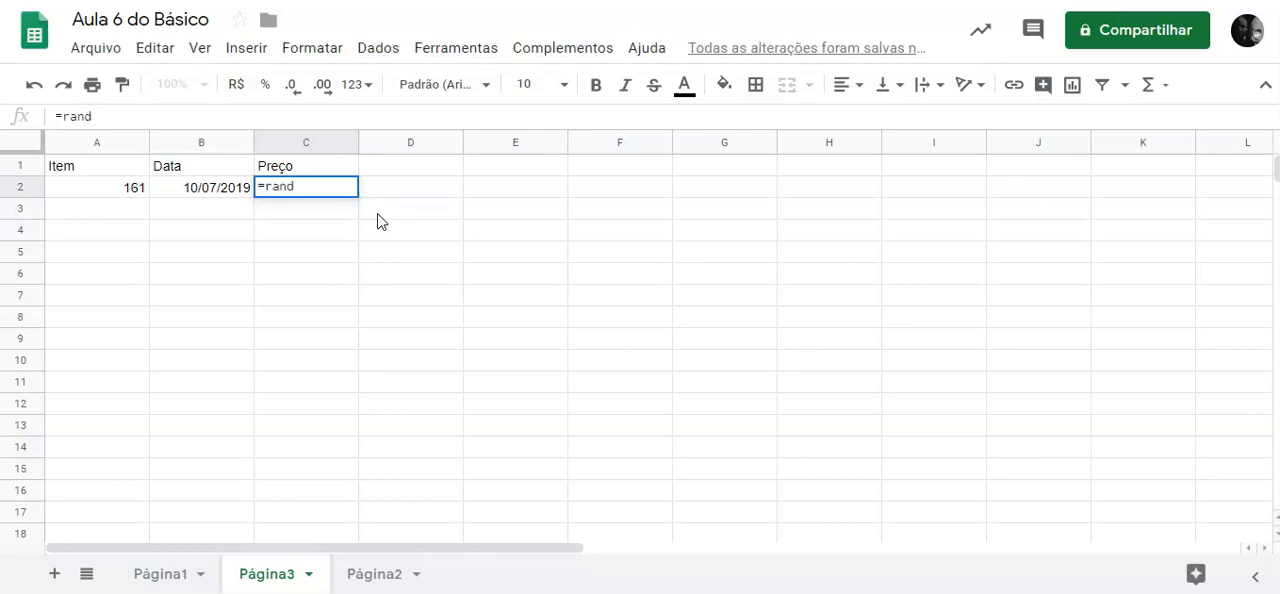
type("()*")
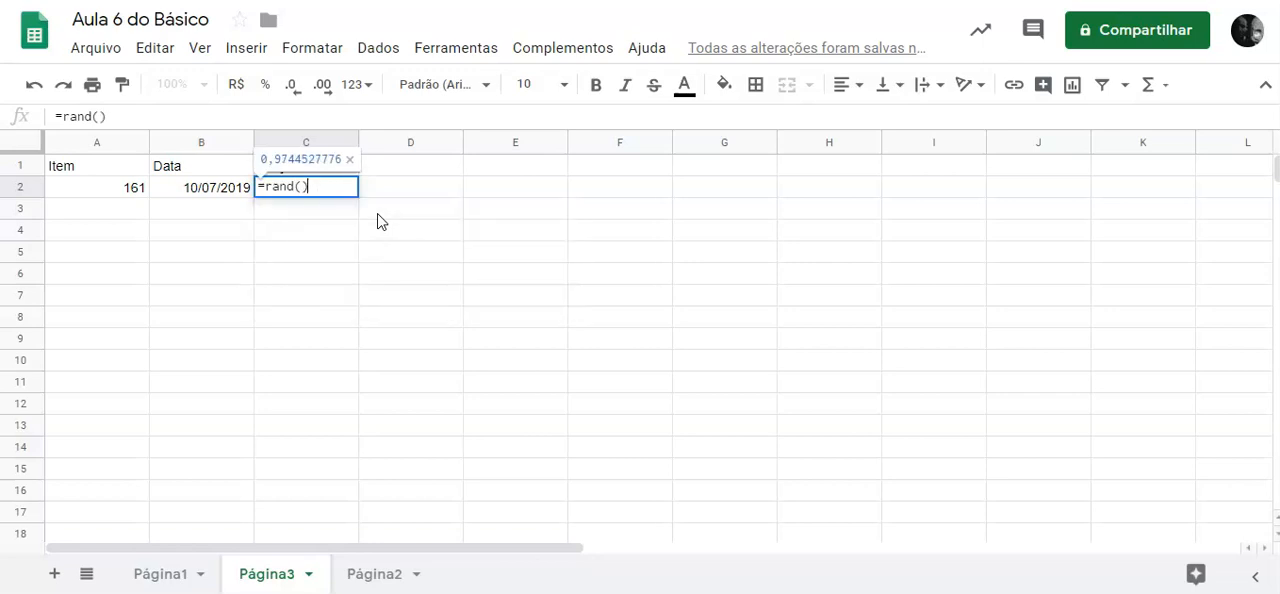
type("100")
key("BackSpace")
key("BackSpace")
key("BackSpace")
type("1000")
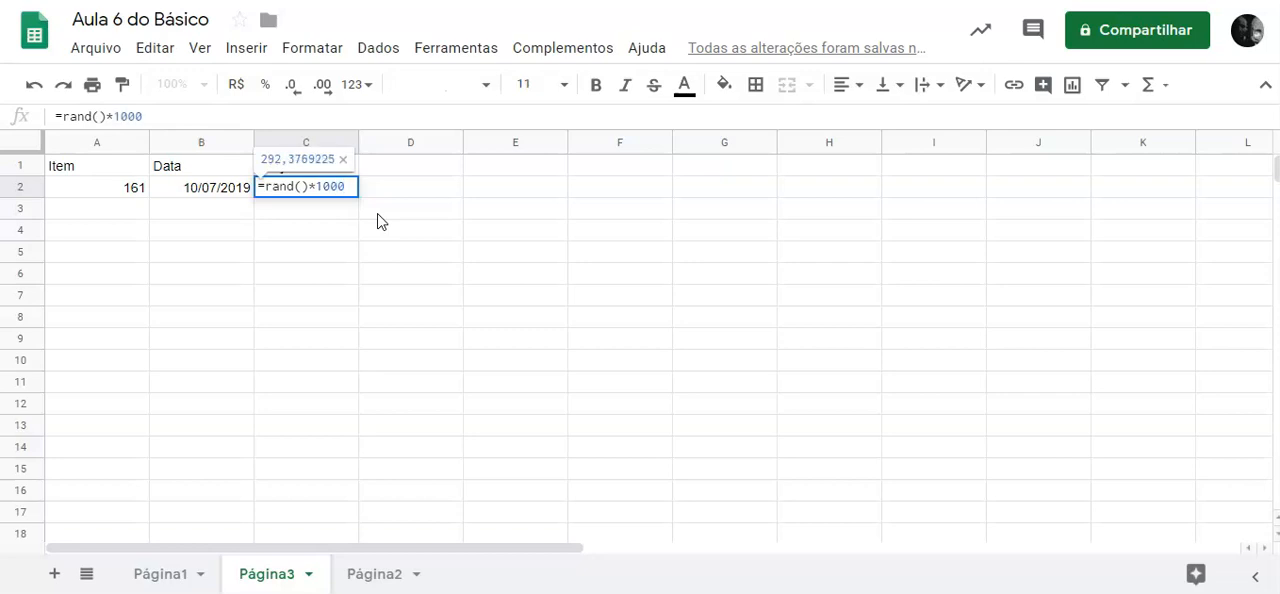
key("Return")
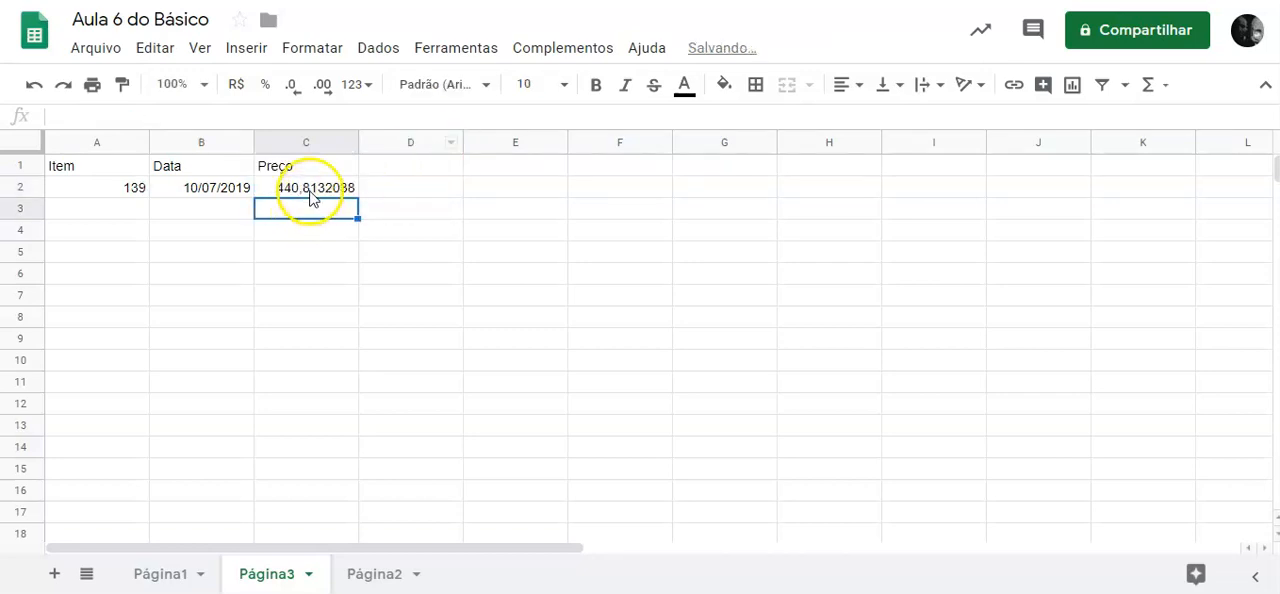
Format C2 with the Número format and fill A2:C2 down through row 14.
left_click(309, 190)
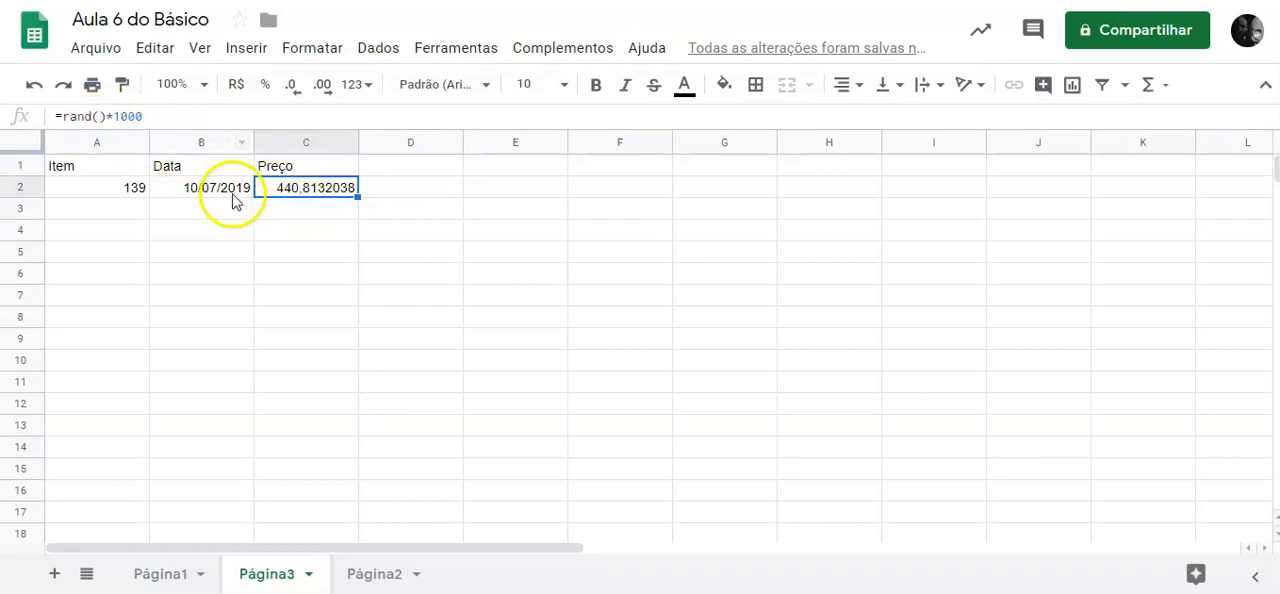
left_click(363, 84)
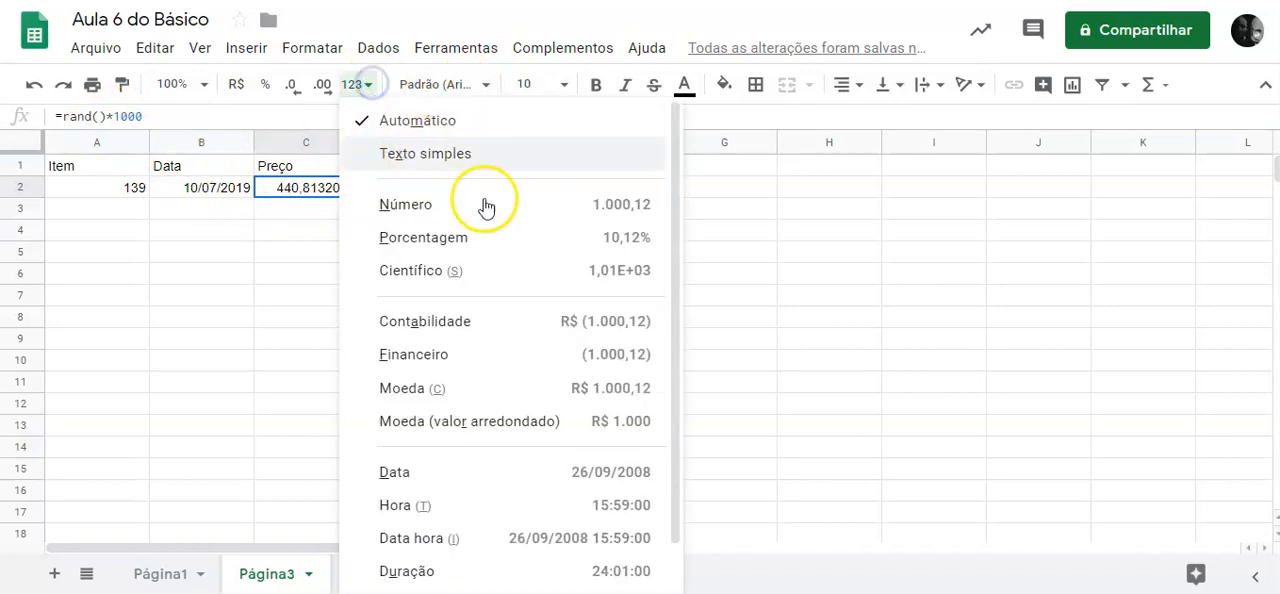
left_click(553, 210)
left_click_drag(119, 187, 401, 448)
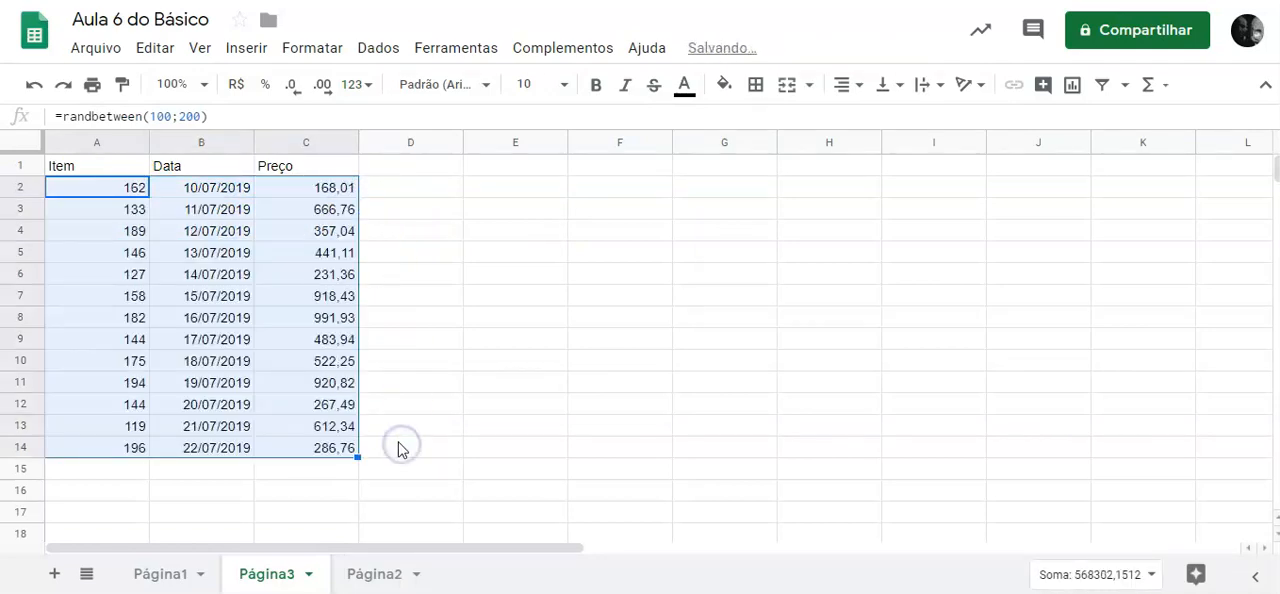
left_click(386, 300)
Copy A2:C14 and paste it in place as values only to freeze the random numbers.
left_click(127, 189)
left_click_drag(127, 189, 351, 454)
key("ctrl+c")
left_click(155, 48)
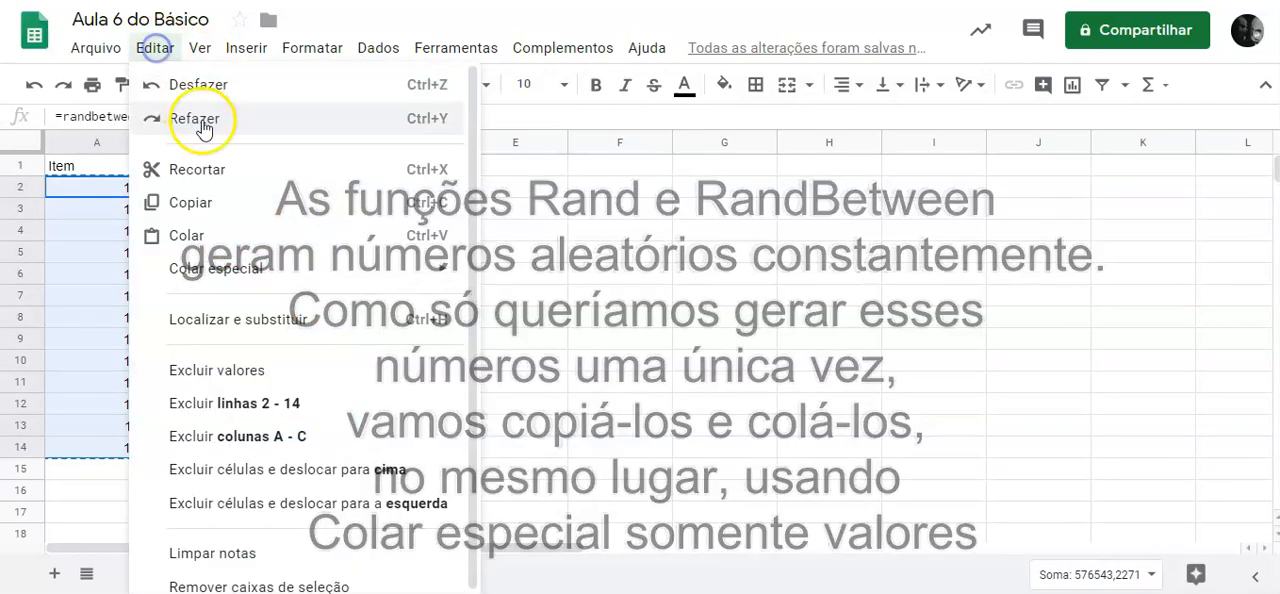
mouse_move(268, 270)
left_click(571, 277)
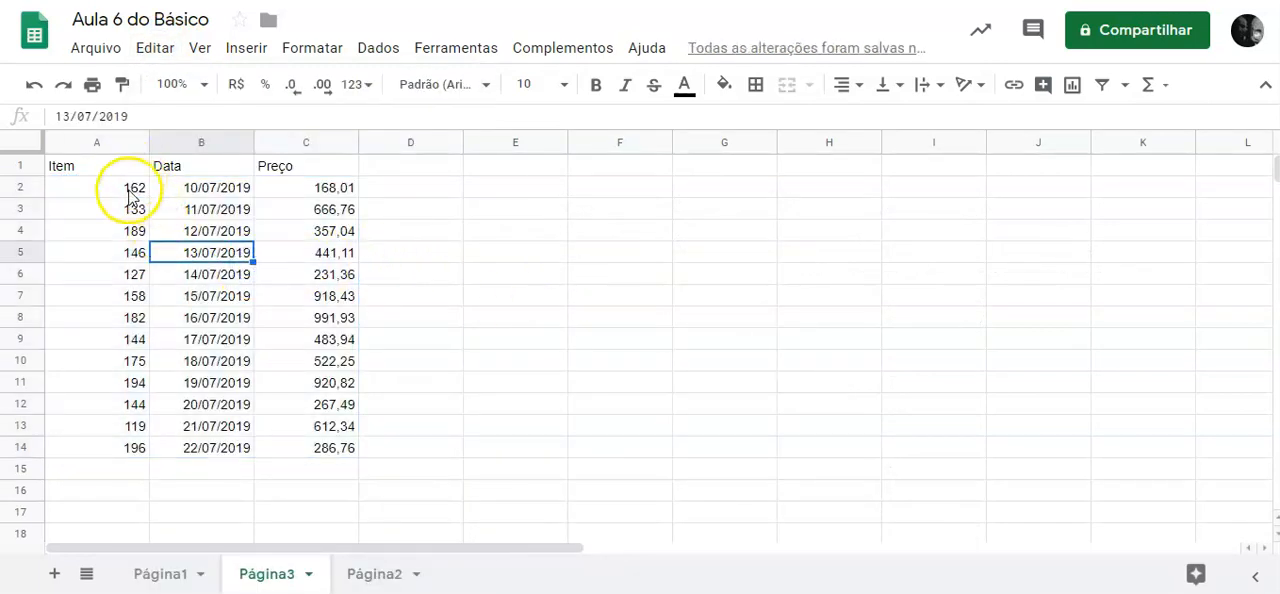
Make the headers in A1:C1 bold and centred.
left_click(125, 188)
left_click_drag(100, 165, 306, 170)
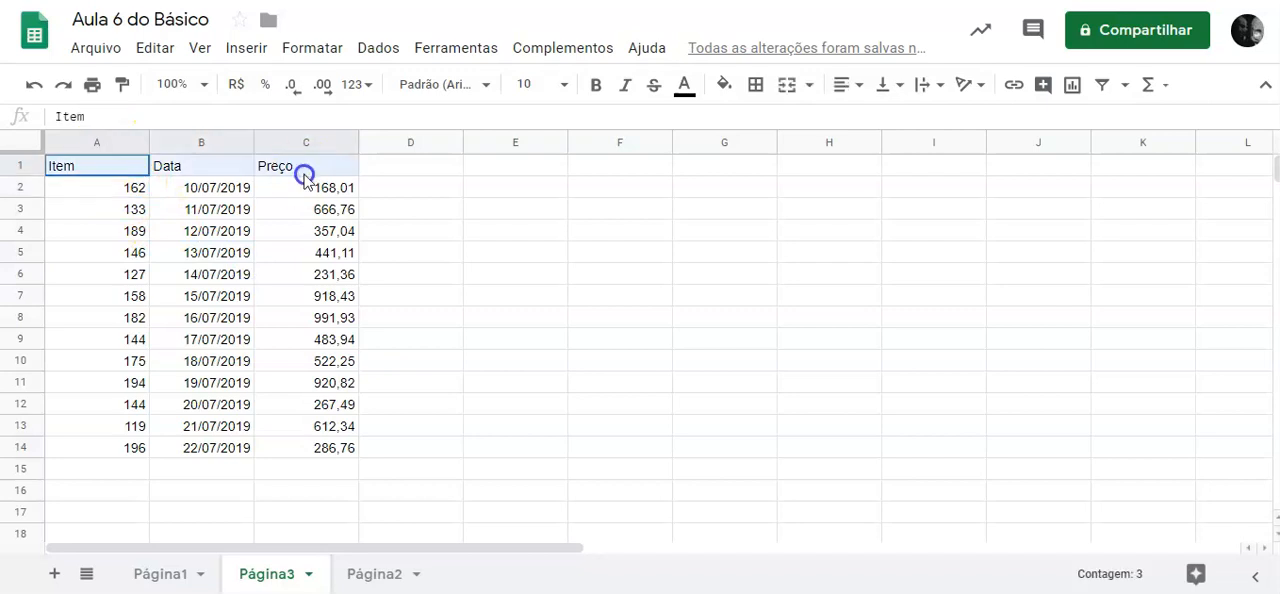
left_click(595, 86)
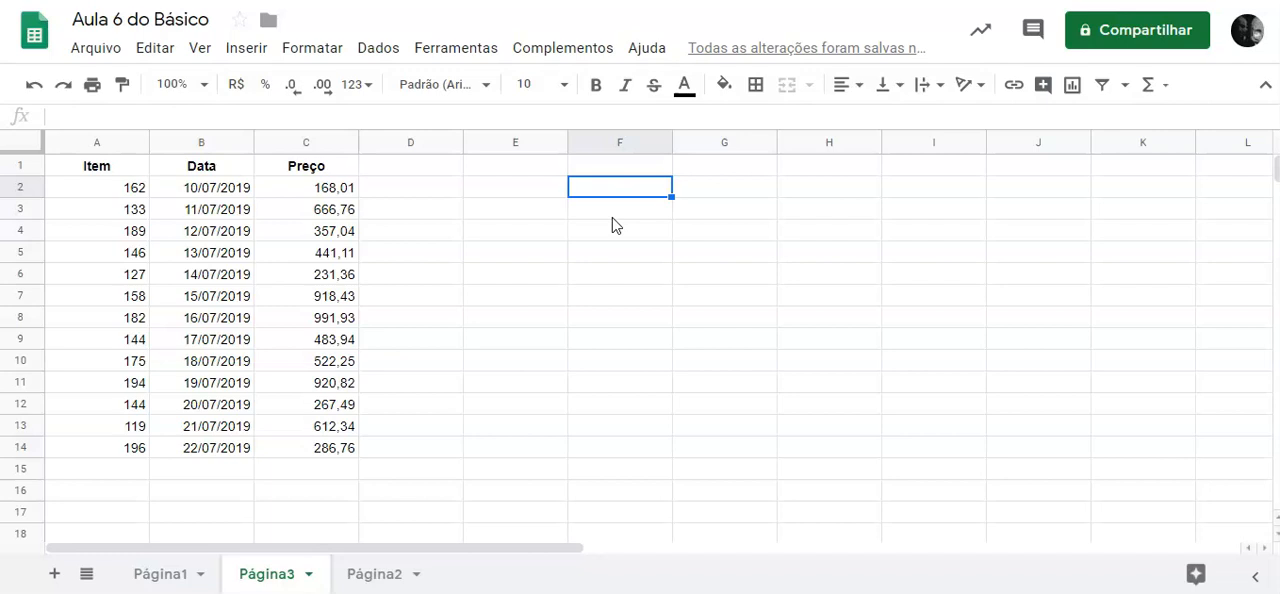
Enter a SUM formula over C2:C14 in F2 and reselect that cell to check the formula.
type("=")
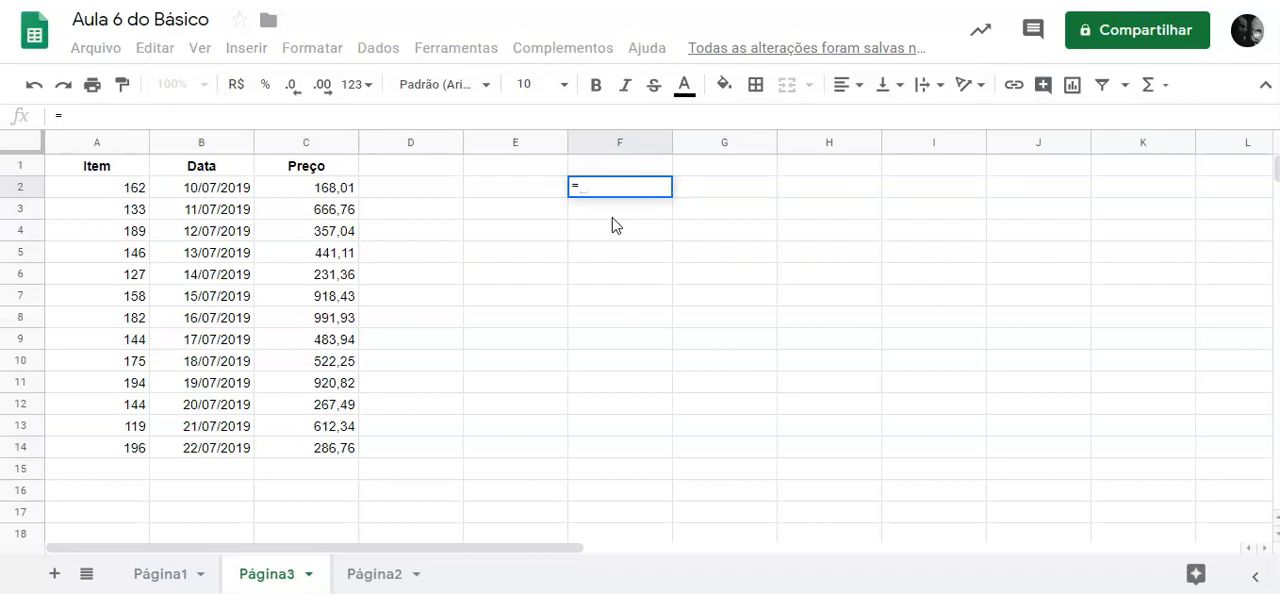
type("sum(")
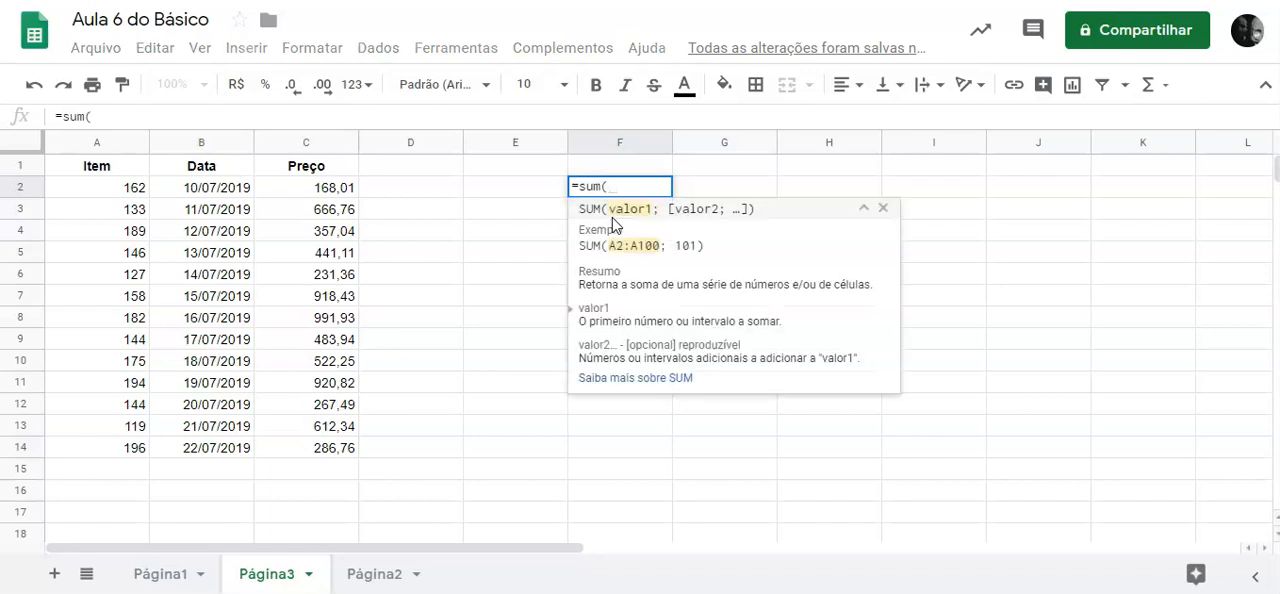
left_click_drag(345, 192, 350, 449)
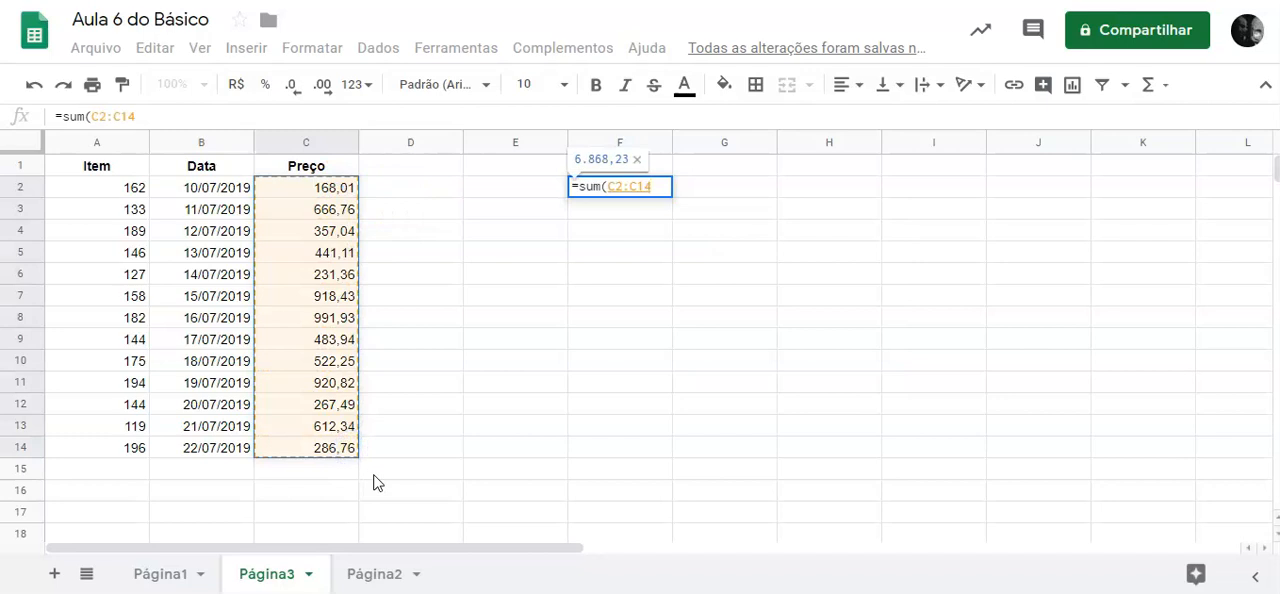
key("Return")
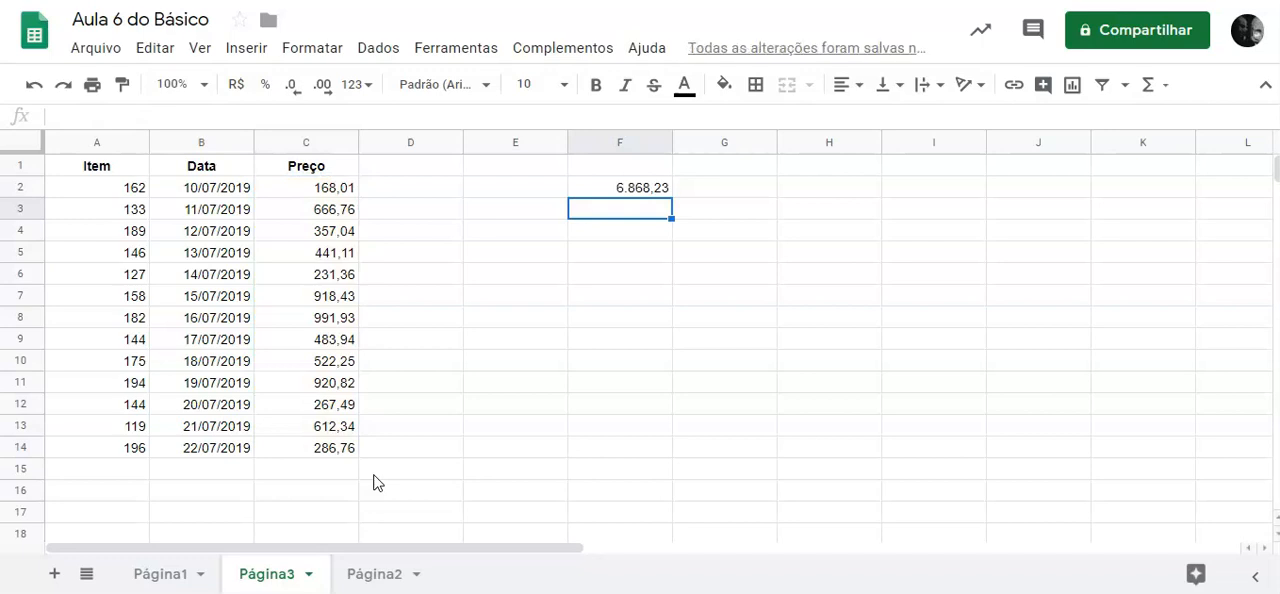
left_click(643, 187)
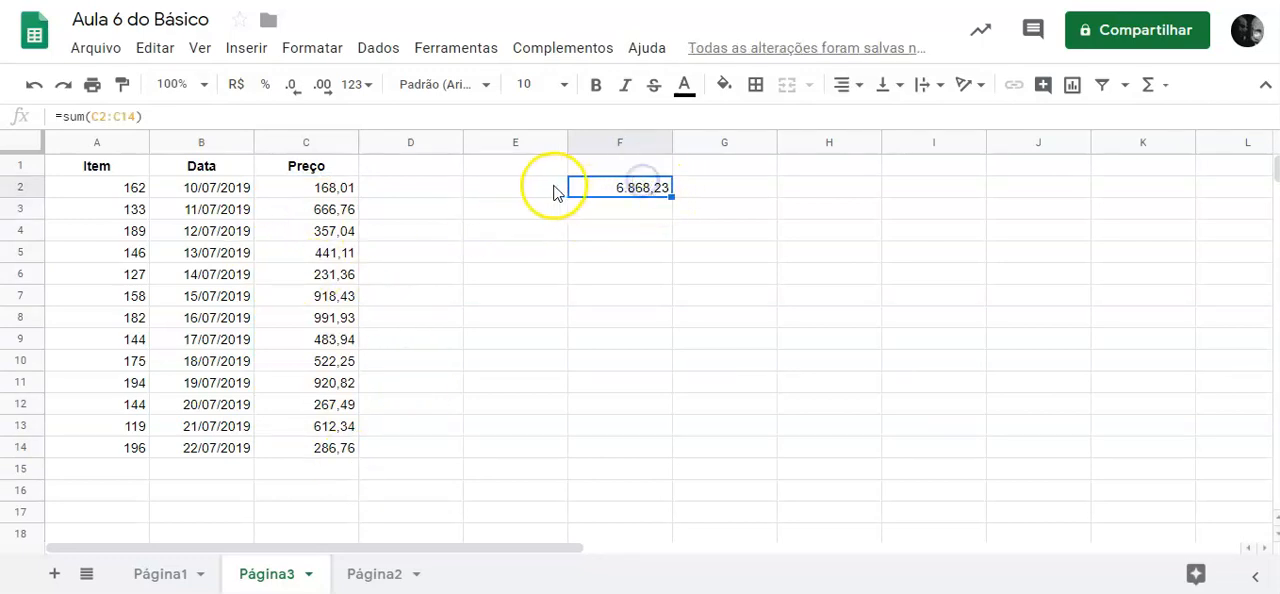
Label the sum by entering "Total vendido" in E2, and recheck the formula in F2.
left_click(557, 191)
type("Total vendido")
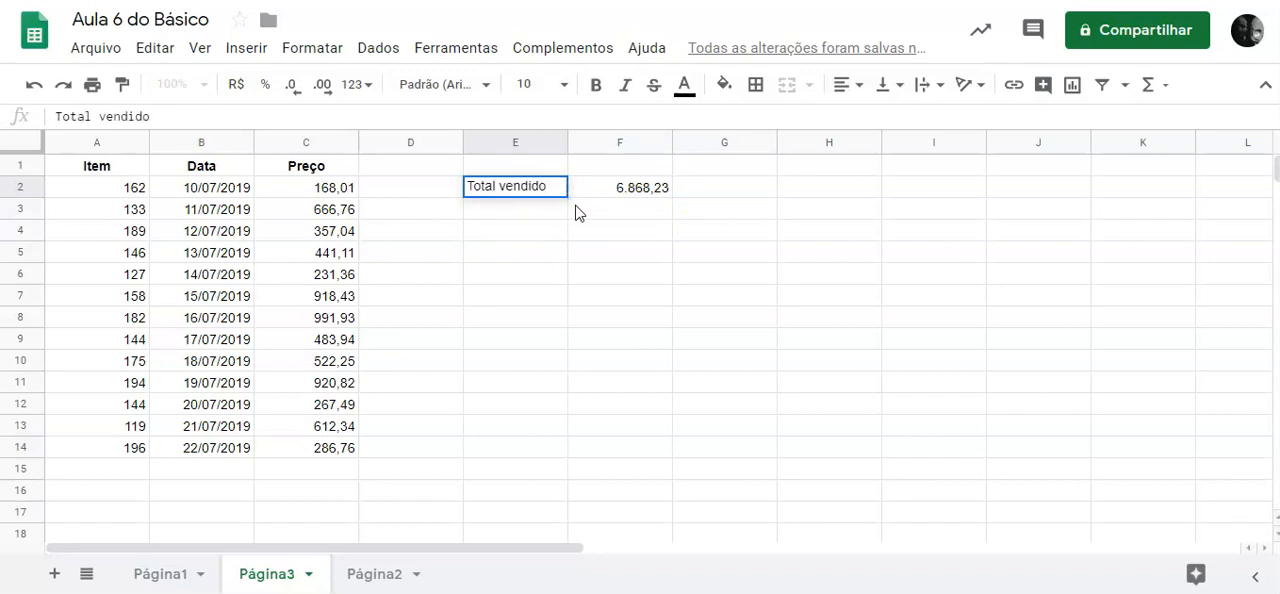
key("Return")
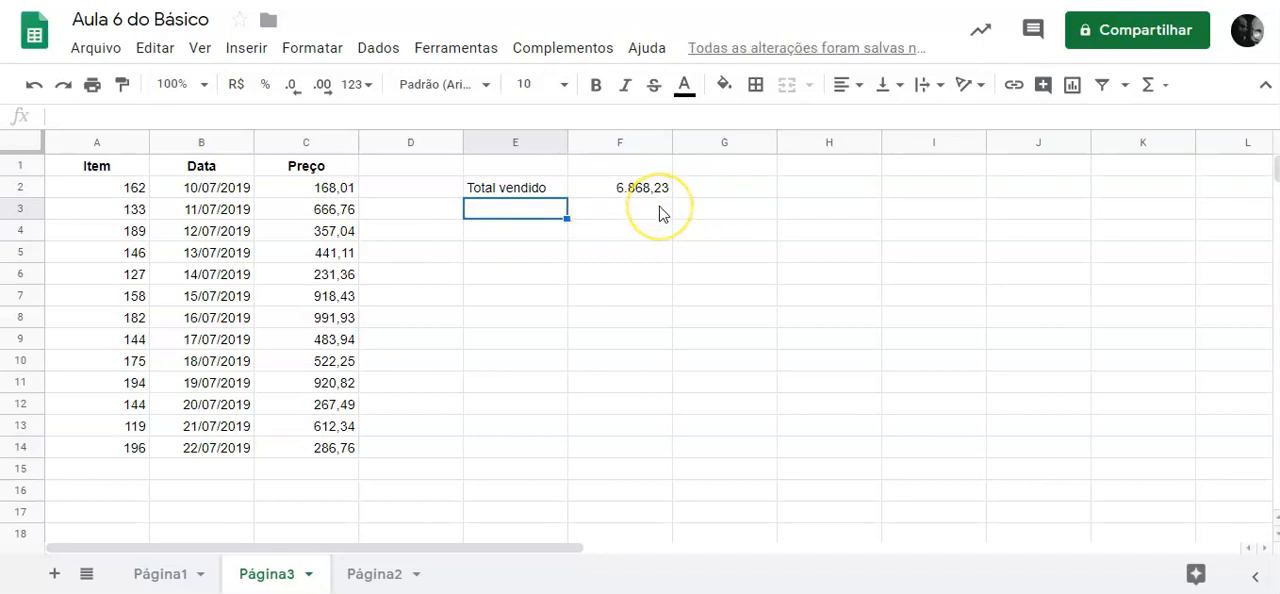
left_click(641, 188)
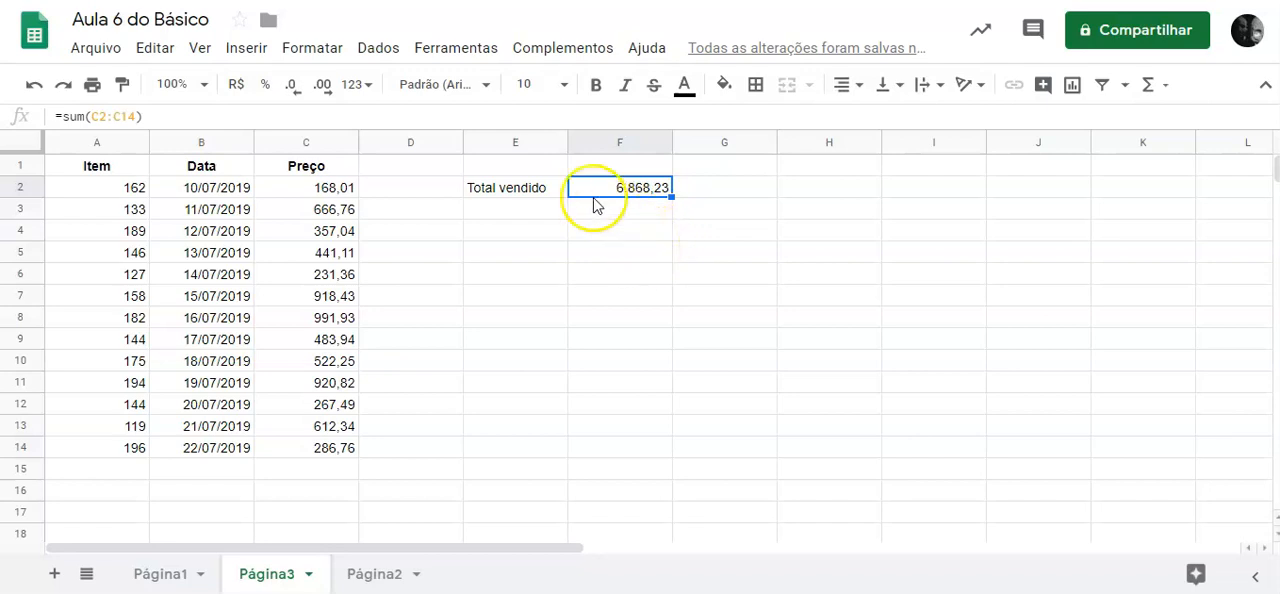
Add a new row 15 entry with item 127 in A15 and date 22/7 in B15.
left_click(120, 476)
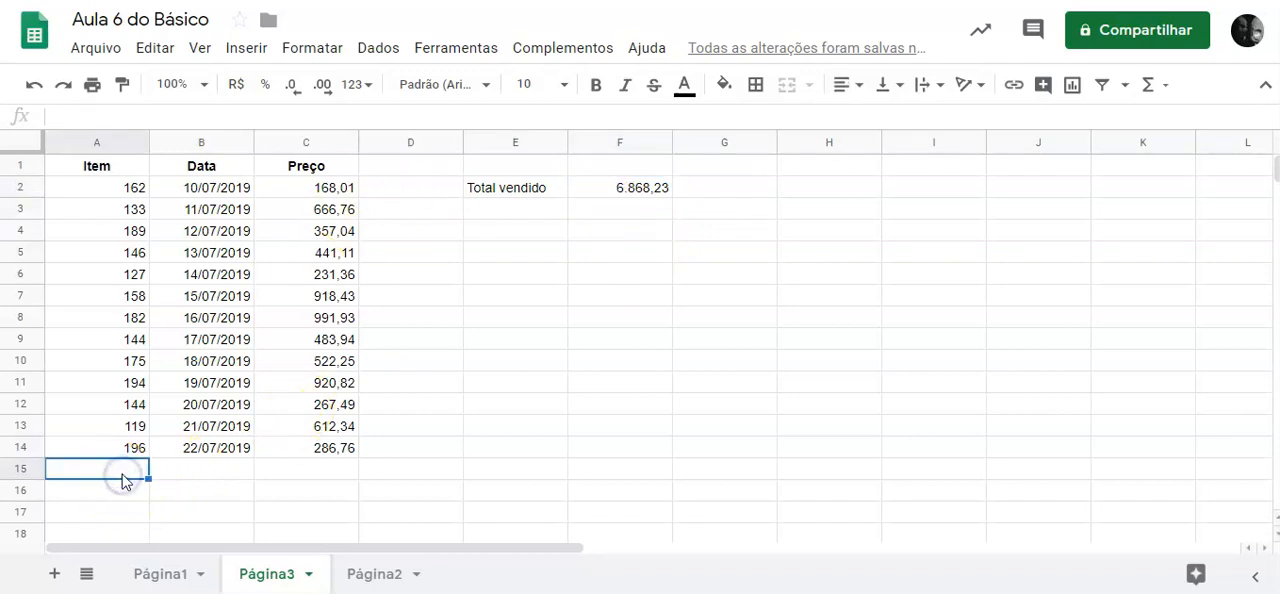
type("127")
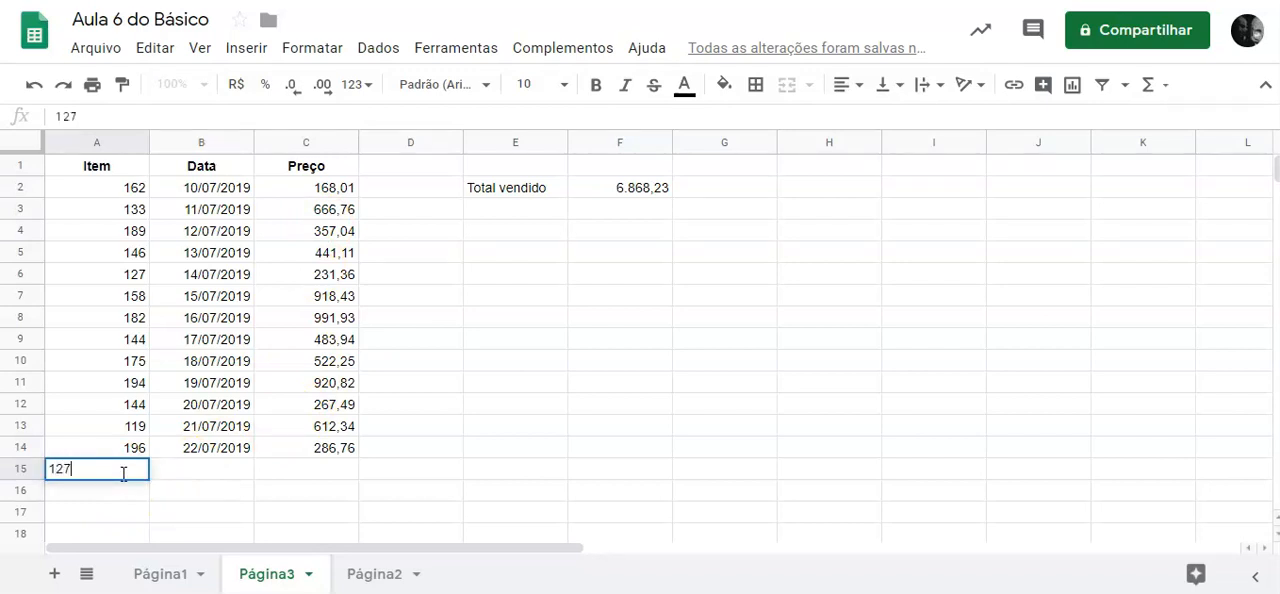
key("Tab")
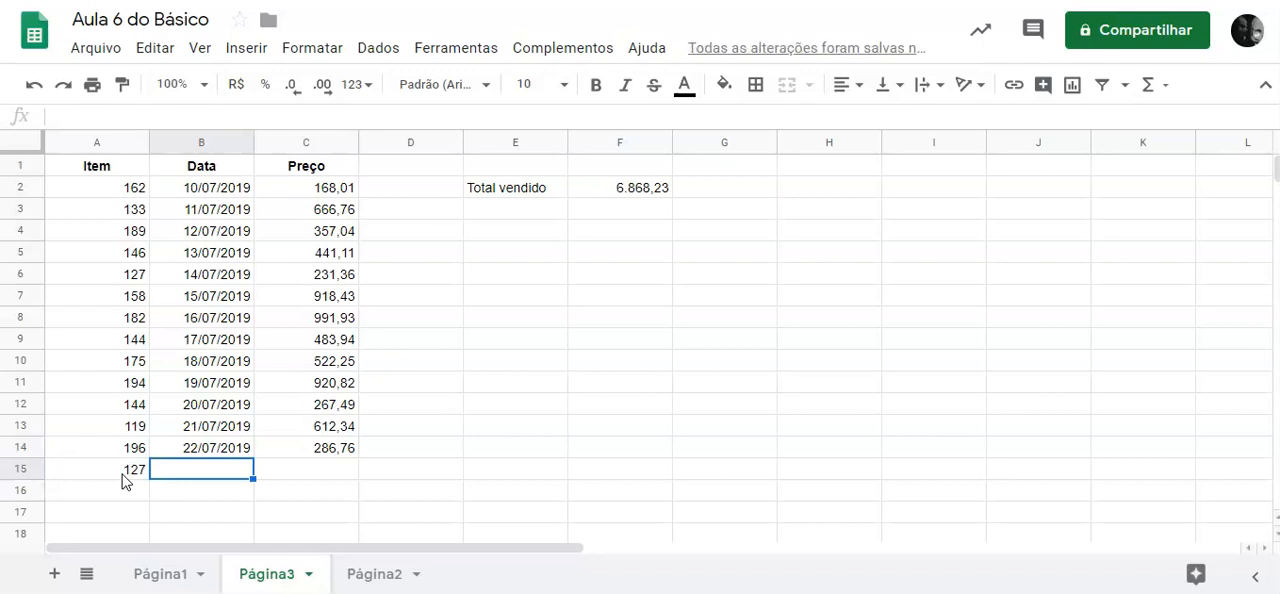
type("22/7")
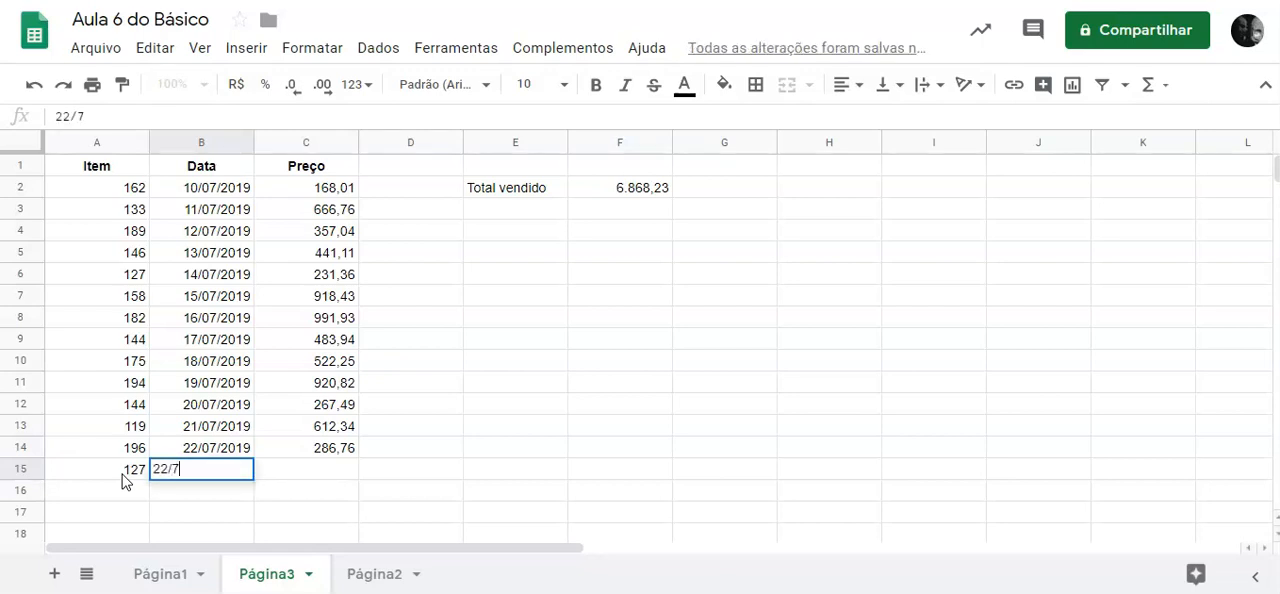
key("Tab")
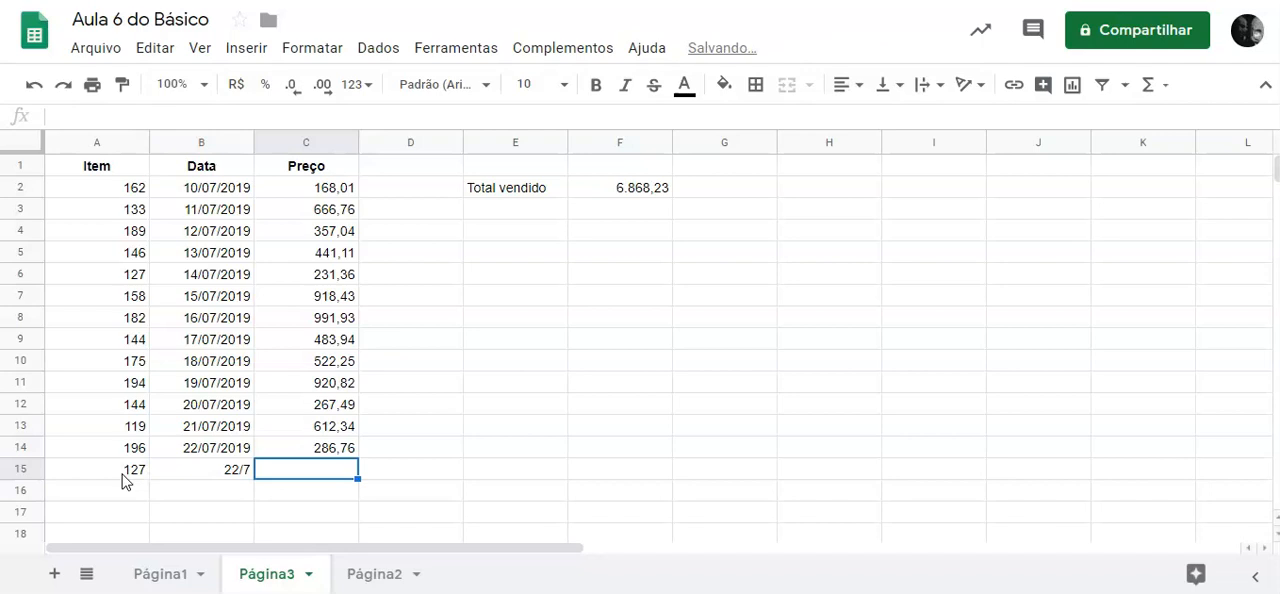
Apply the Data number format to the whole of column B and select C15.
left_click(199, 144)
left_click(377, 47)
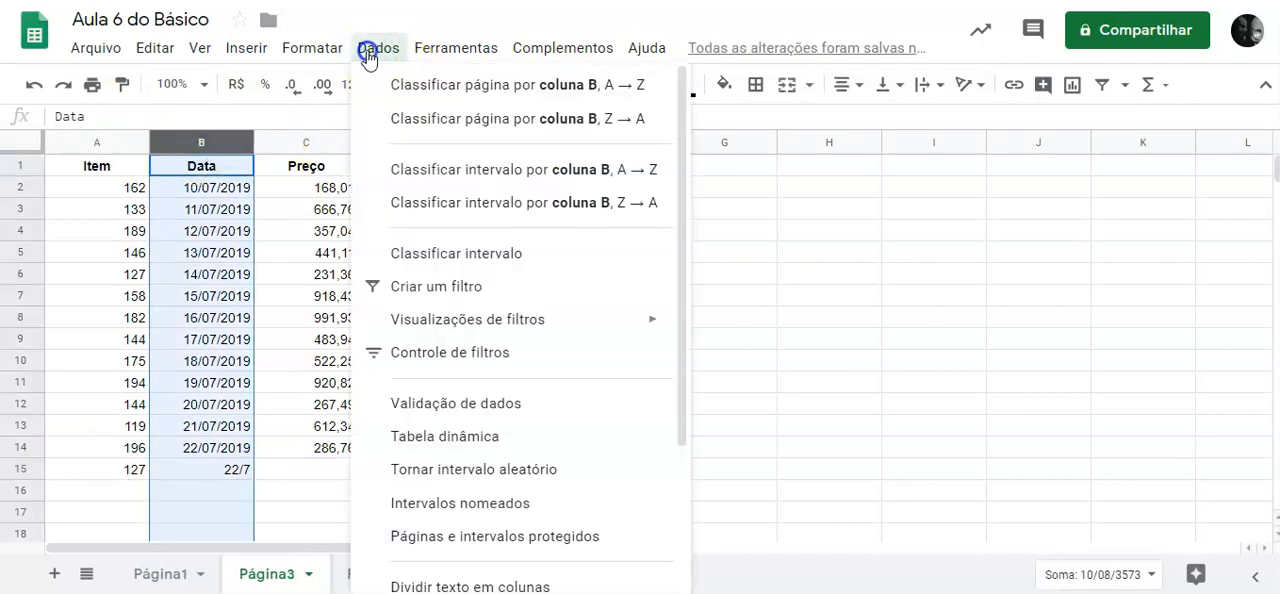
mouse_move(314, 52)
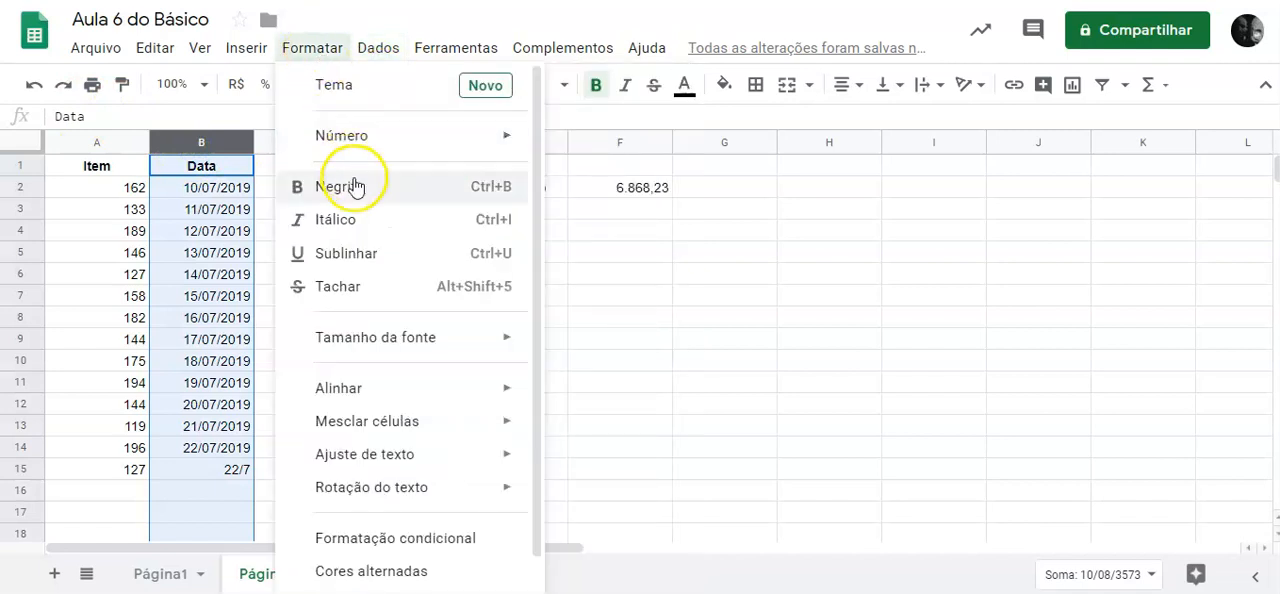
mouse_move(391, 150)
left_click(640, 440)
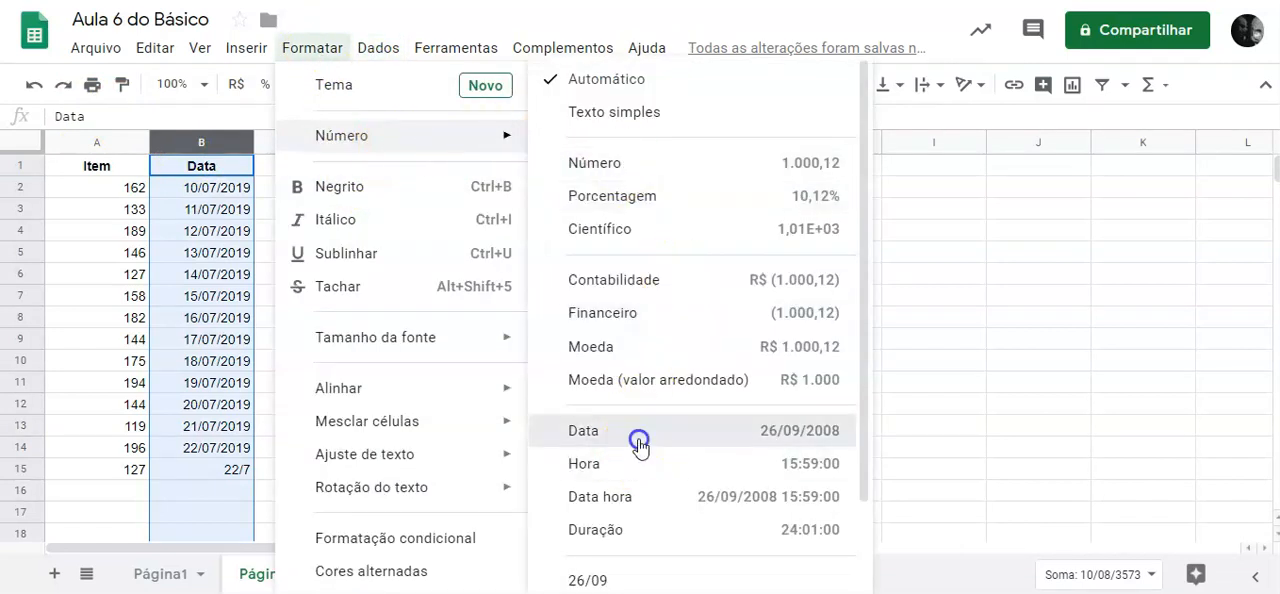
left_click(338, 469)
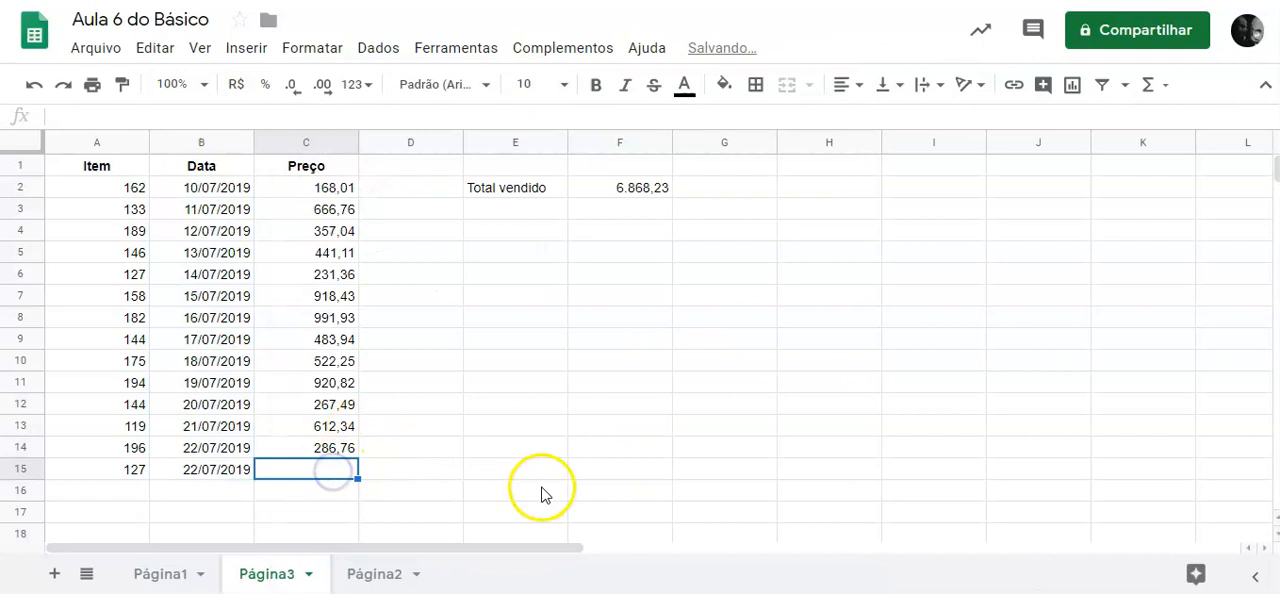
Apply the Número format to the whole Preço column C.
left_click(307, 142)
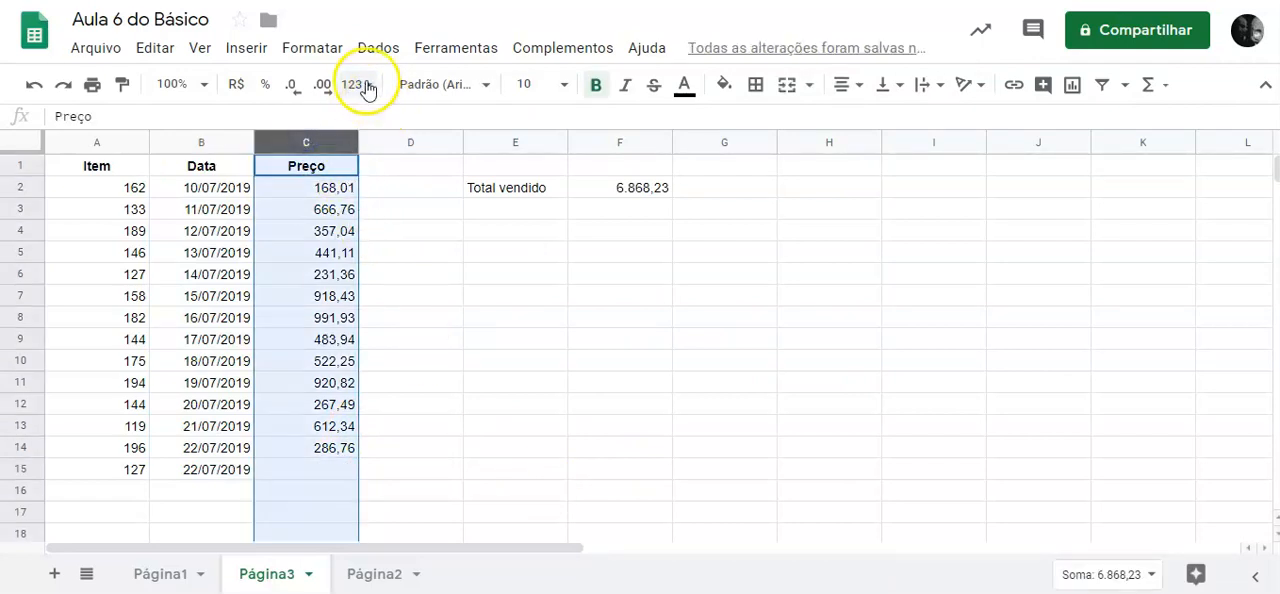
left_click(310, 48)
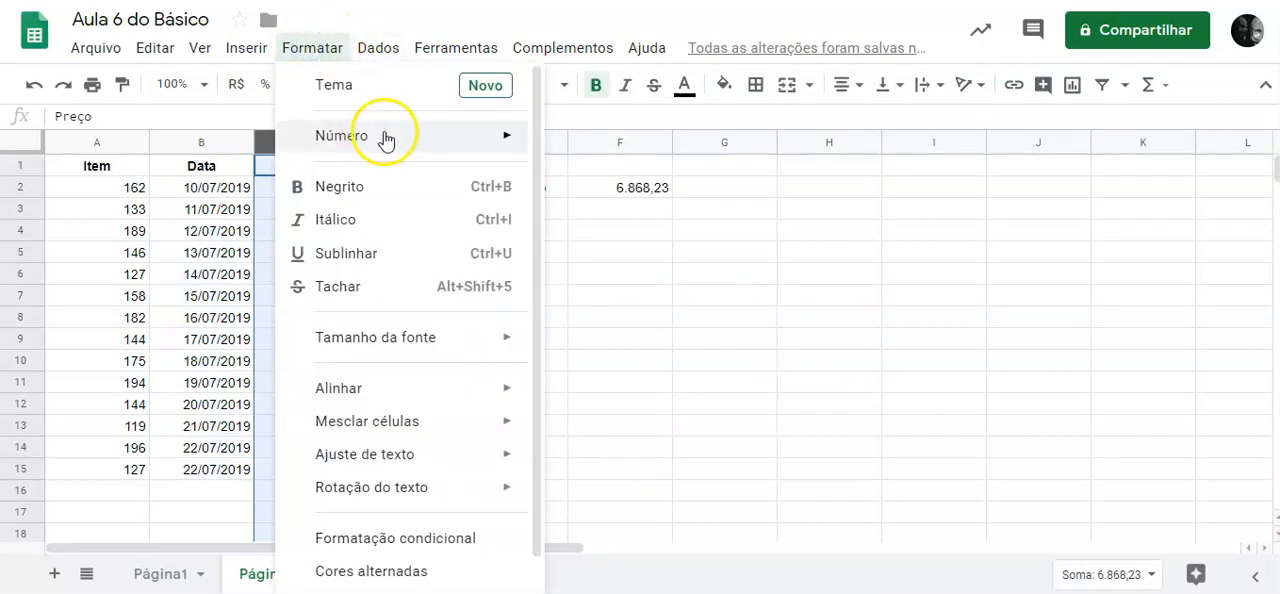
mouse_move(391, 137)
left_click(680, 170)
left_click(680, 170)
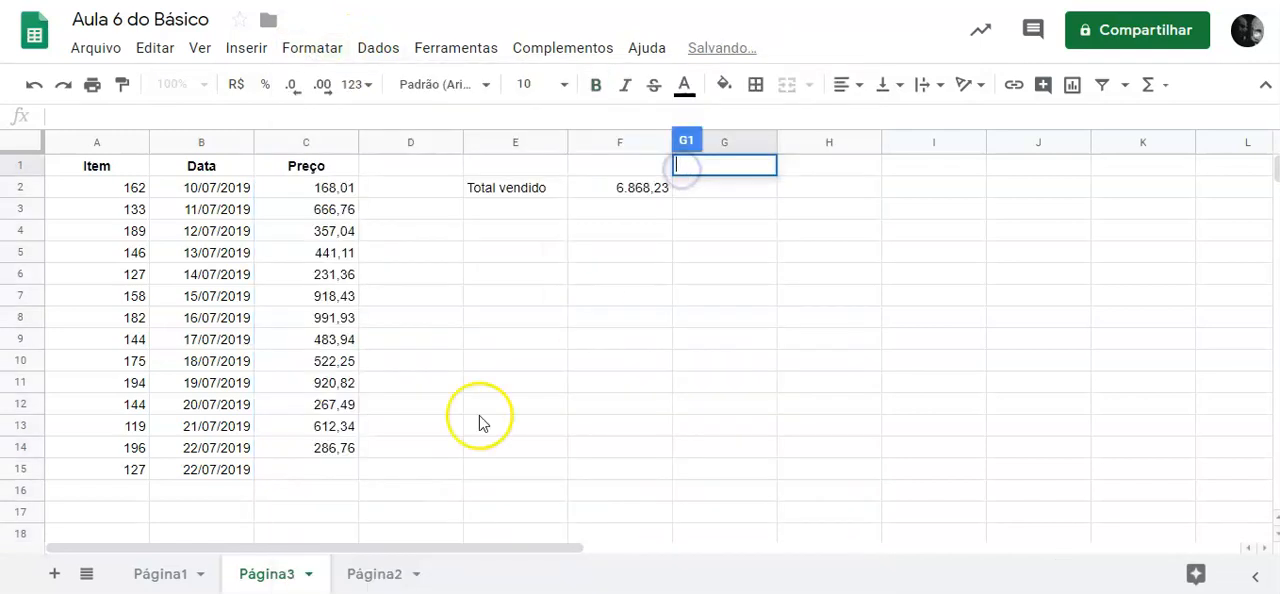
Enter the price 258,10 in C15 for the new row 15 entry.
left_click(343, 470)
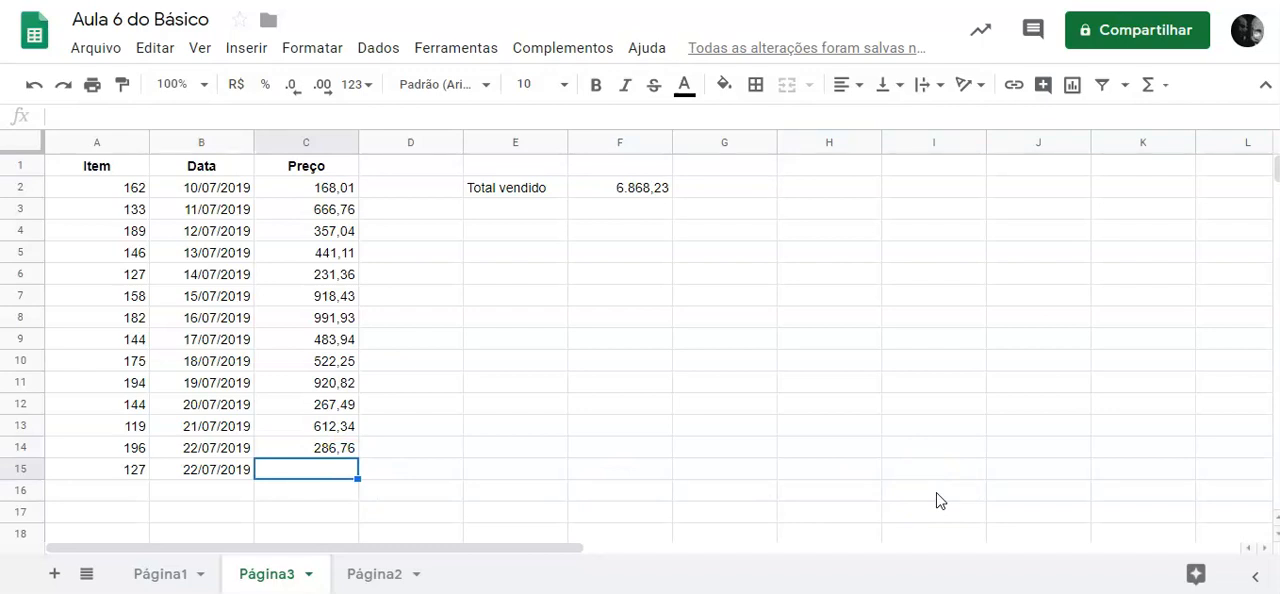
type("258")
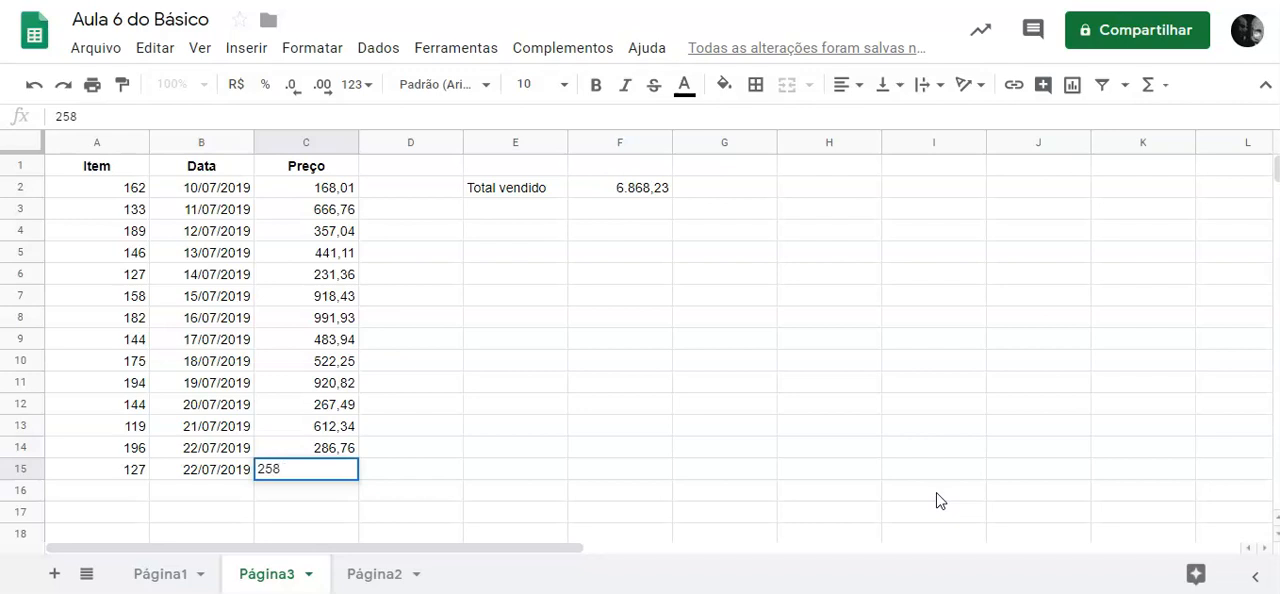
type(",10")
key("Return")
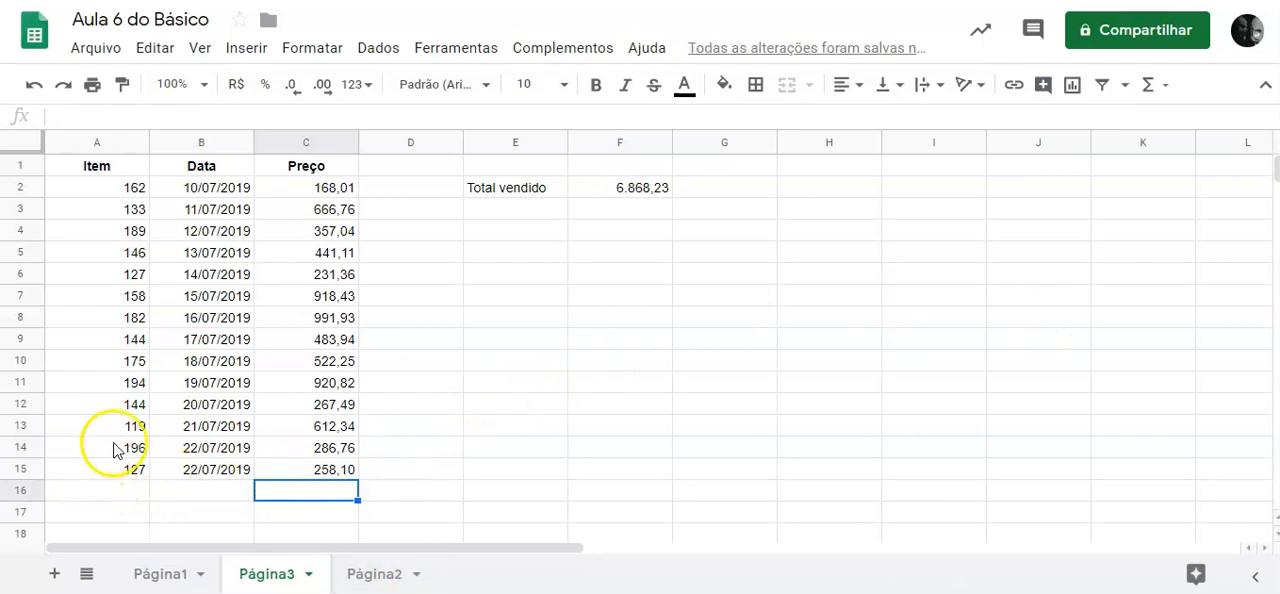
Color the text of A2:C14 blue and look over the cells of the row 15 entry.
left_click_drag(120, 187, 336, 451)
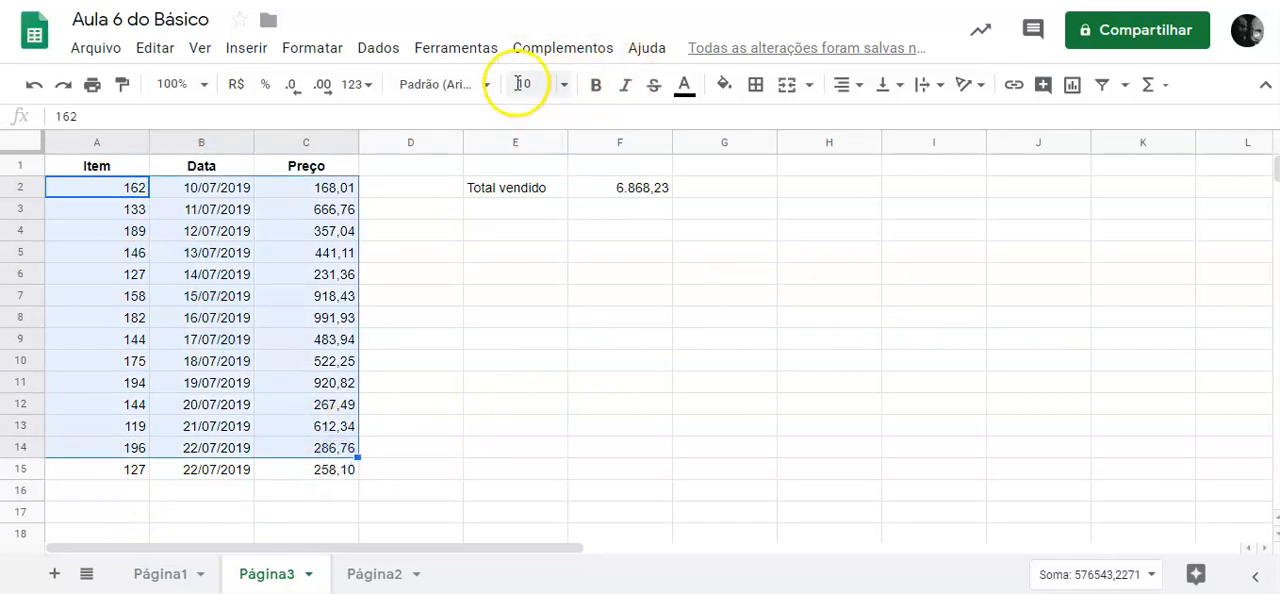
left_click(689, 86)
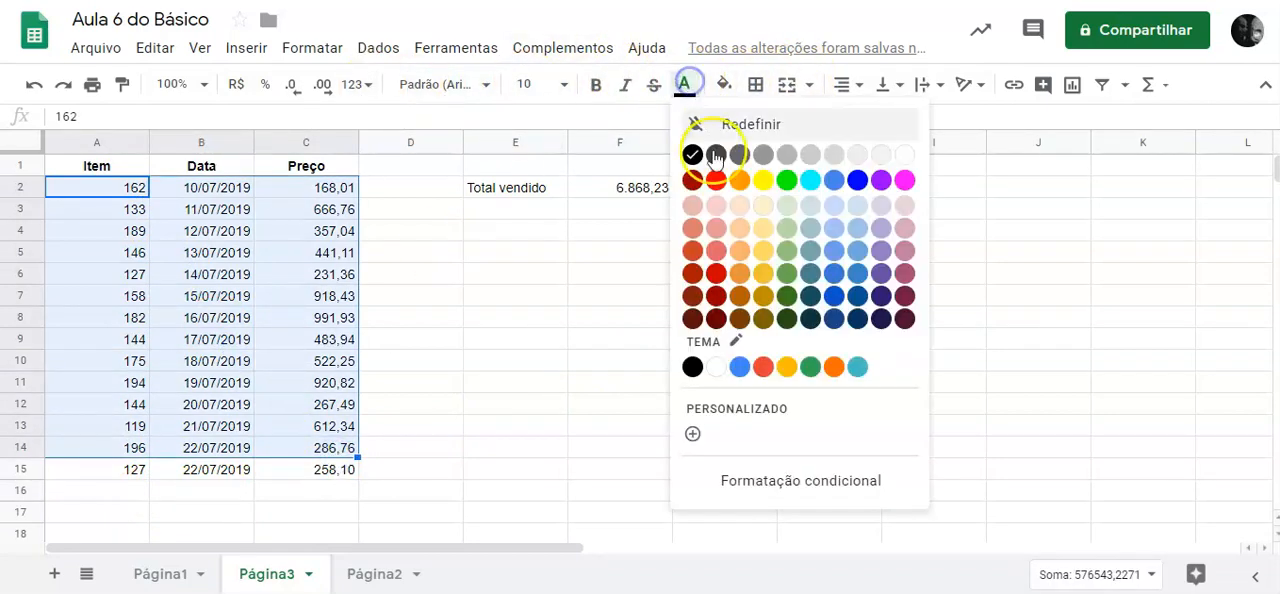
left_click(856, 182)
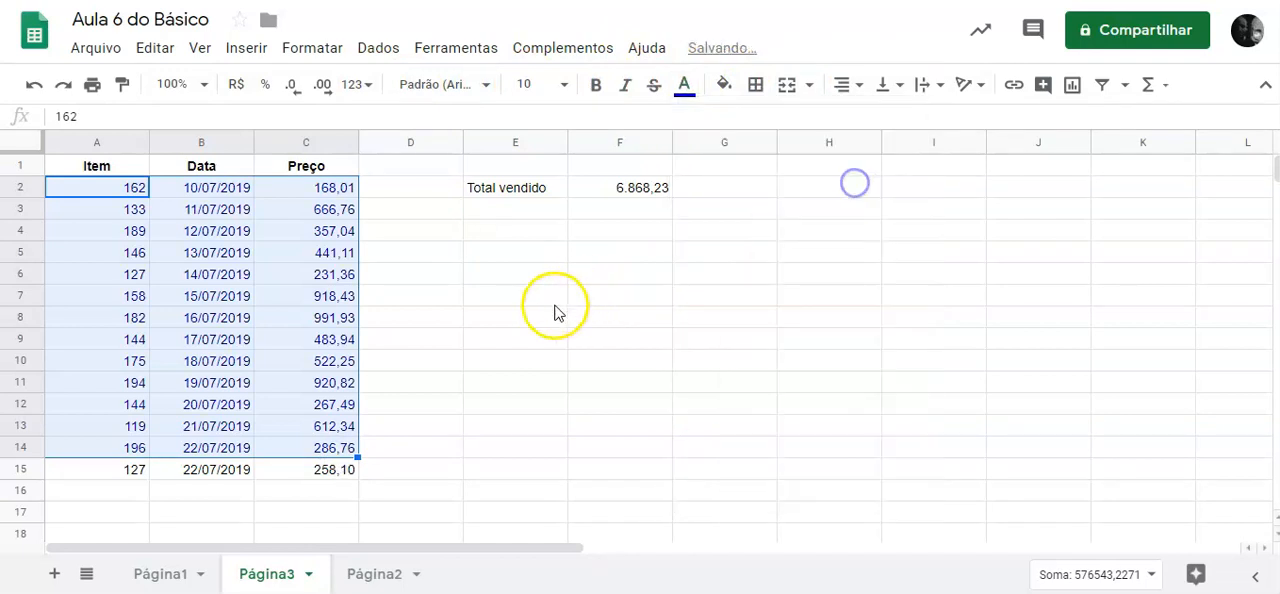
left_click(487, 336)
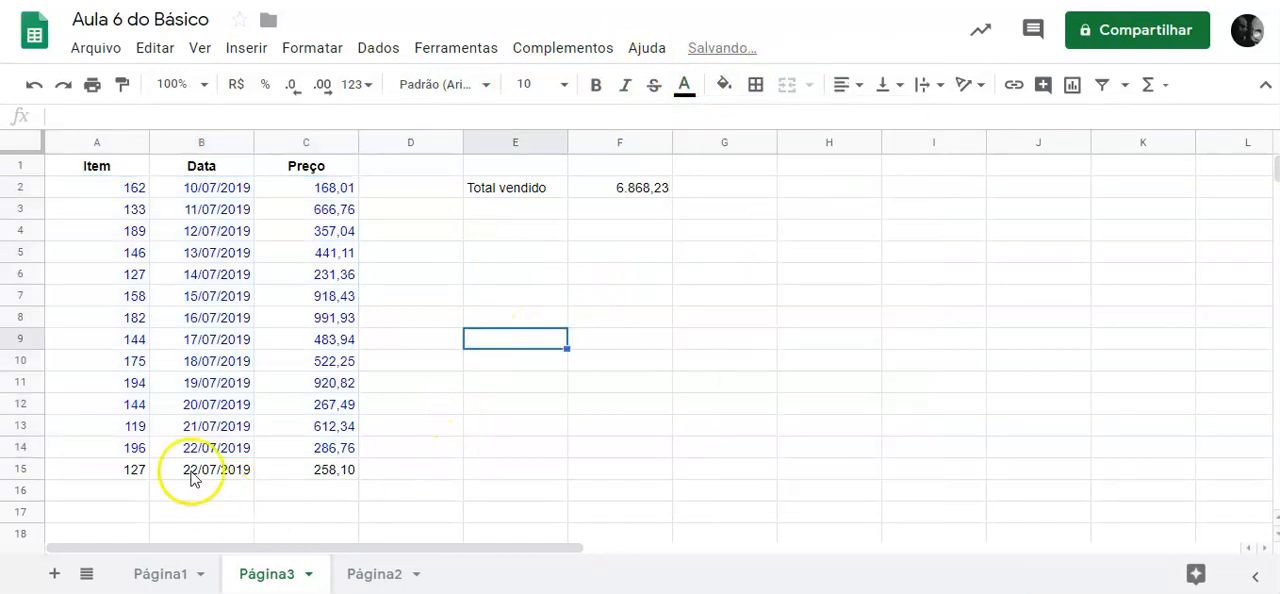
left_click(112, 469)
left_click(245, 470)
left_click(324, 469)
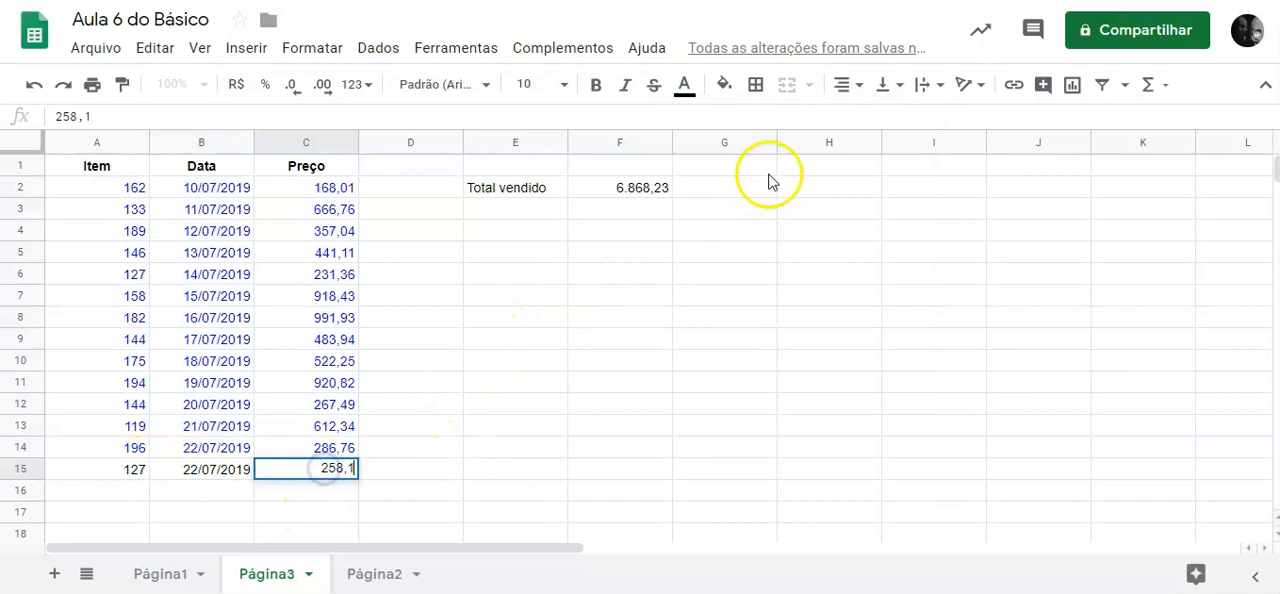
left_click(666, 357)
Replace the range in the F2 sum formula with C2:C50 so it extends beyond the filled Preço rows.
left_click(652, 197)
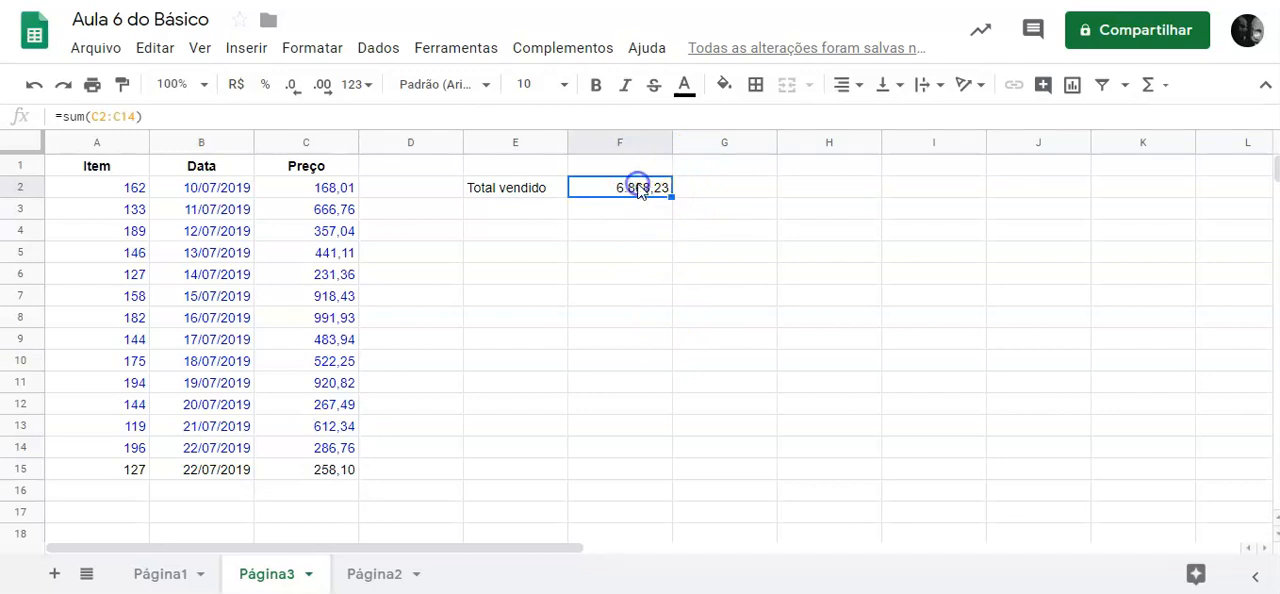
double_click(640, 189)
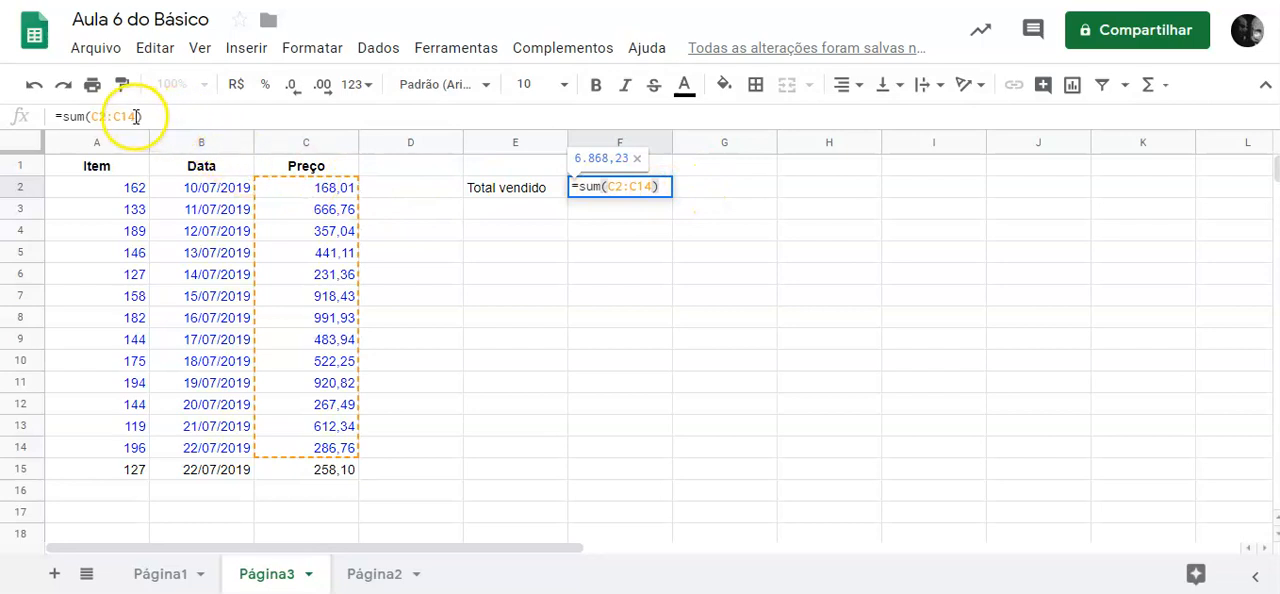
left_click(646, 186)
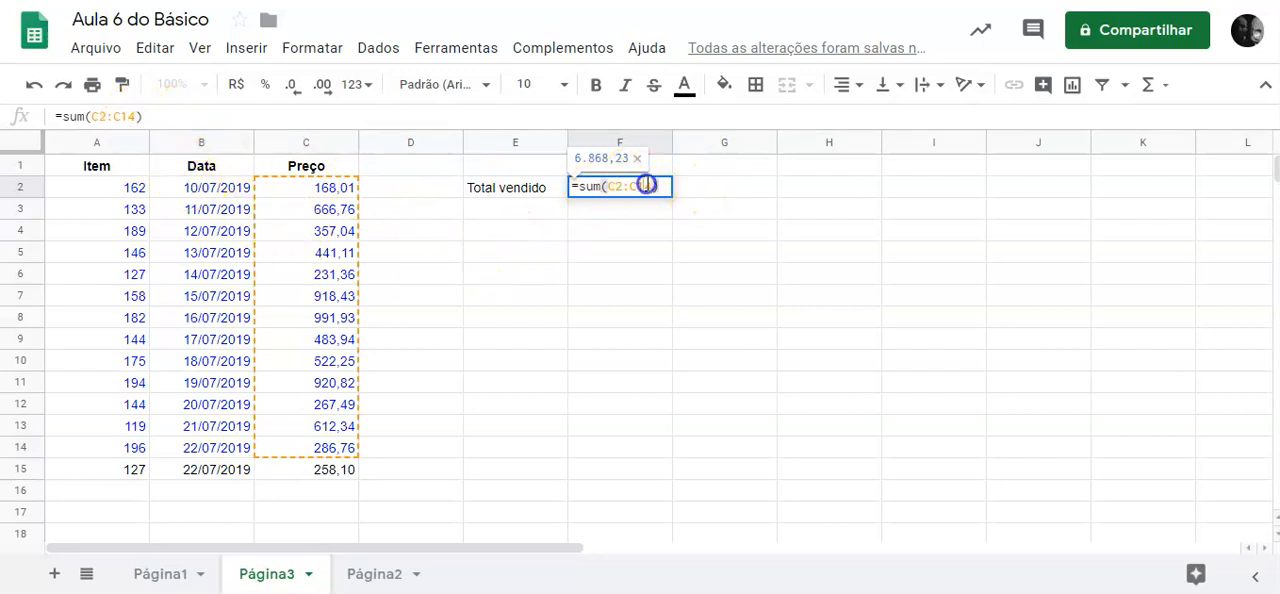
triple_click(646, 186)
left_click(650, 186)
left_click_drag(657, 187, 607, 187)
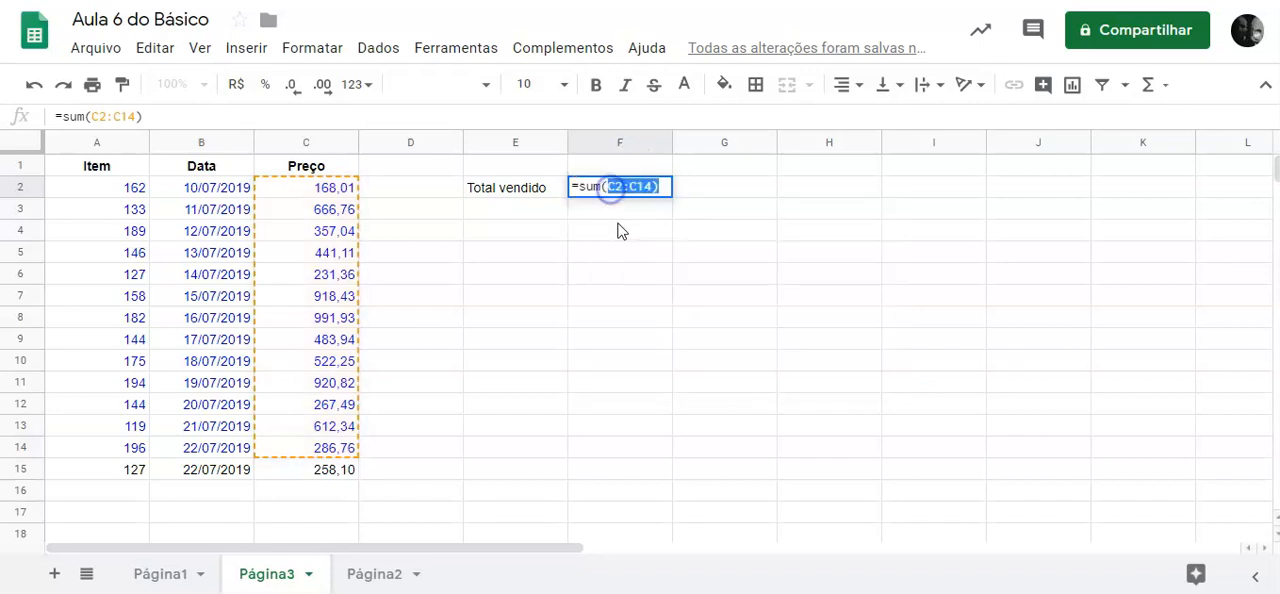
key("BackSpace")
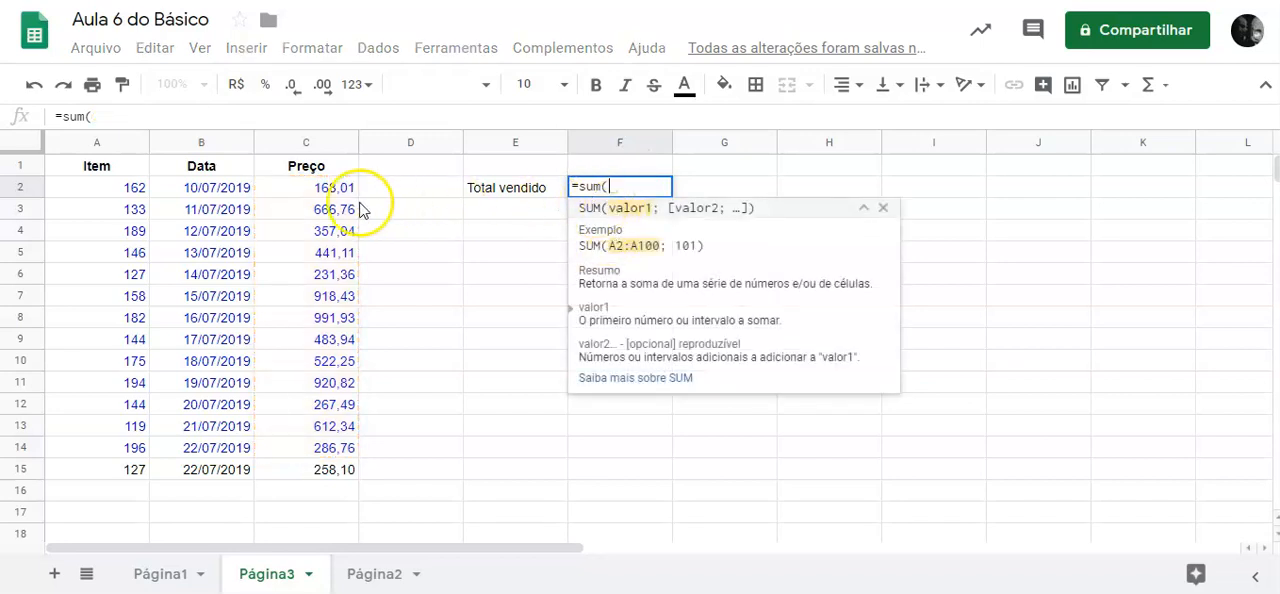
left_click_drag(331, 190, 337, 514)
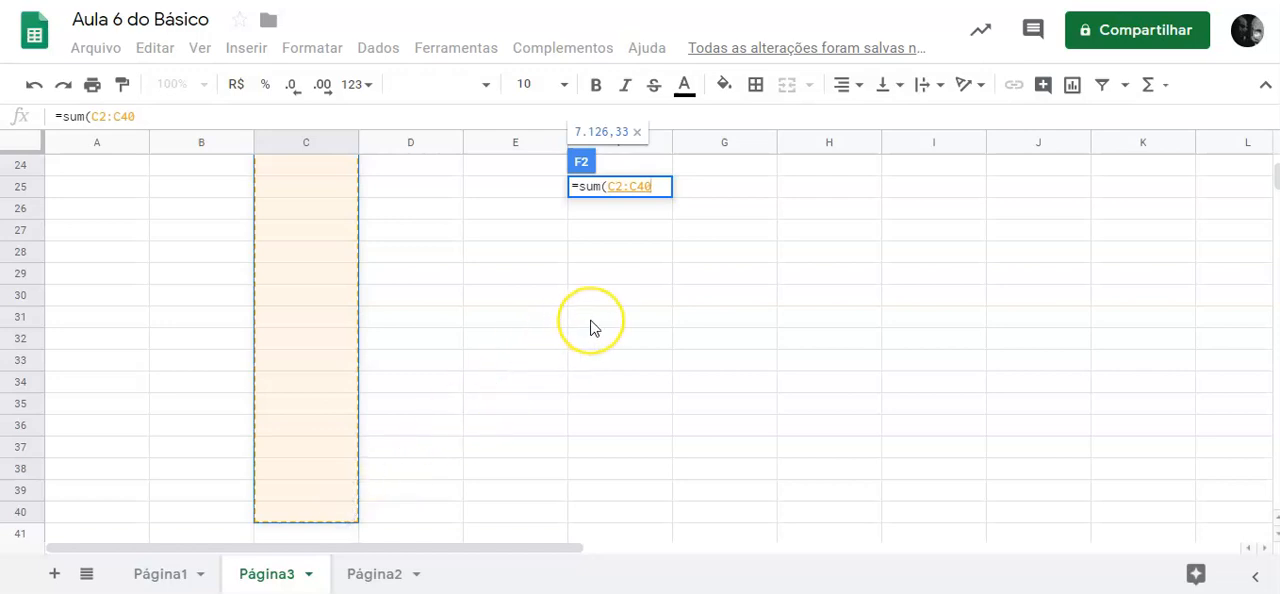
key("Return")
scroll(590, 328, "up", 1)
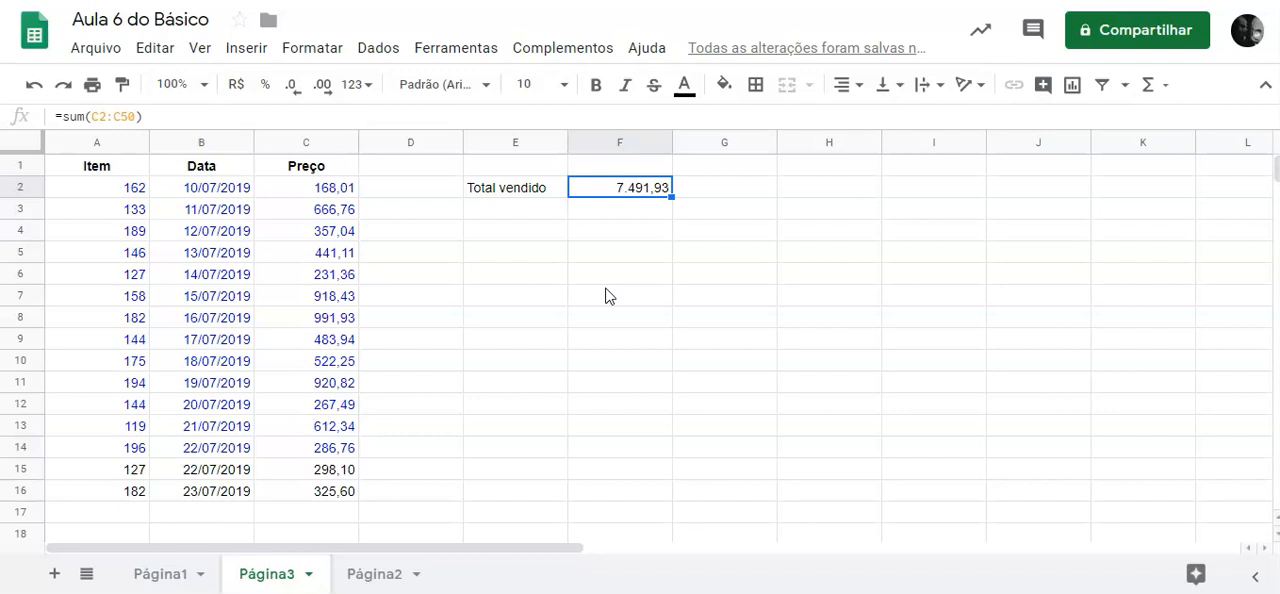
Enter the formula =randbetween(100;150) in A17 to generate a random item number.
left_click(146, 512)
type("=rand")
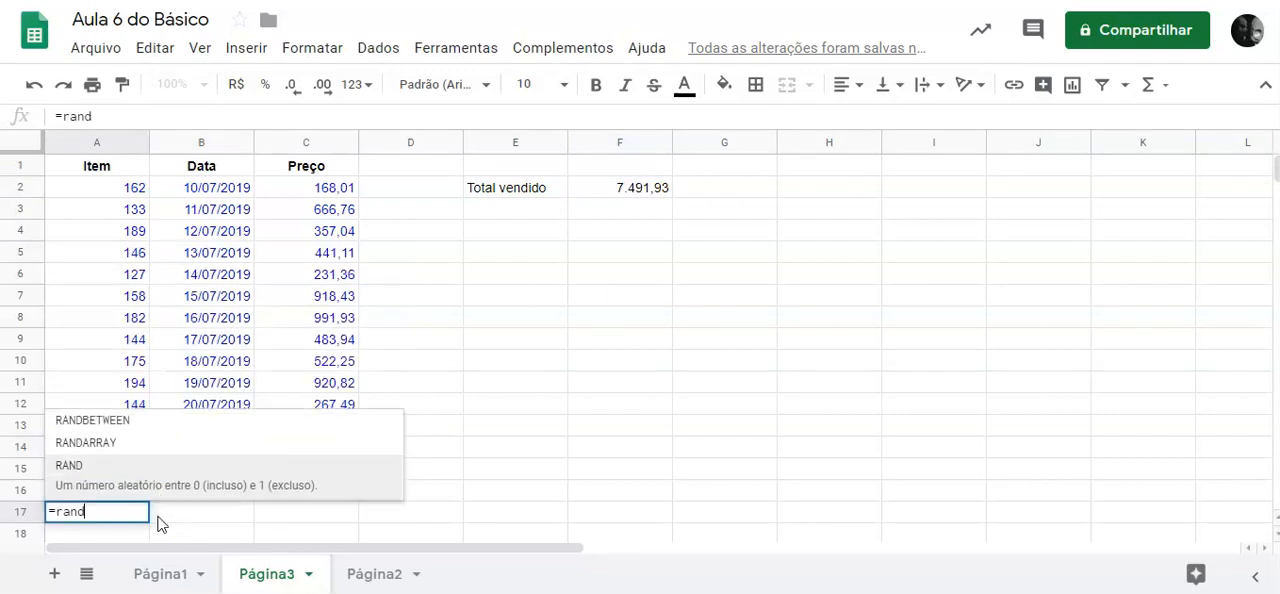
type("be")
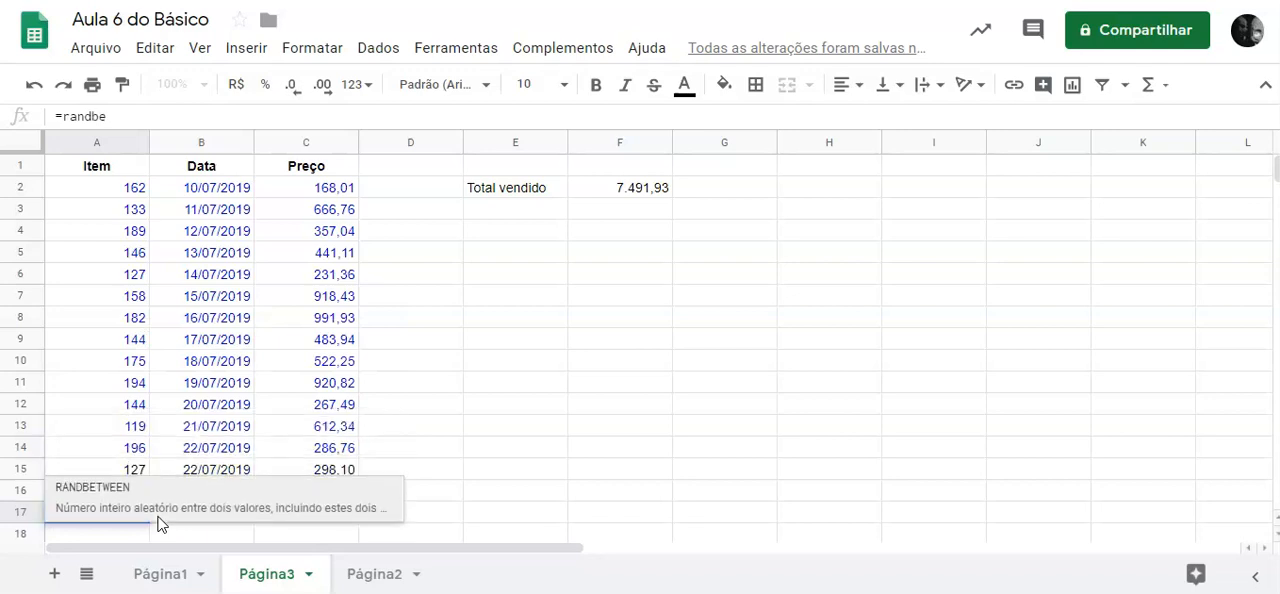
type("tween(")
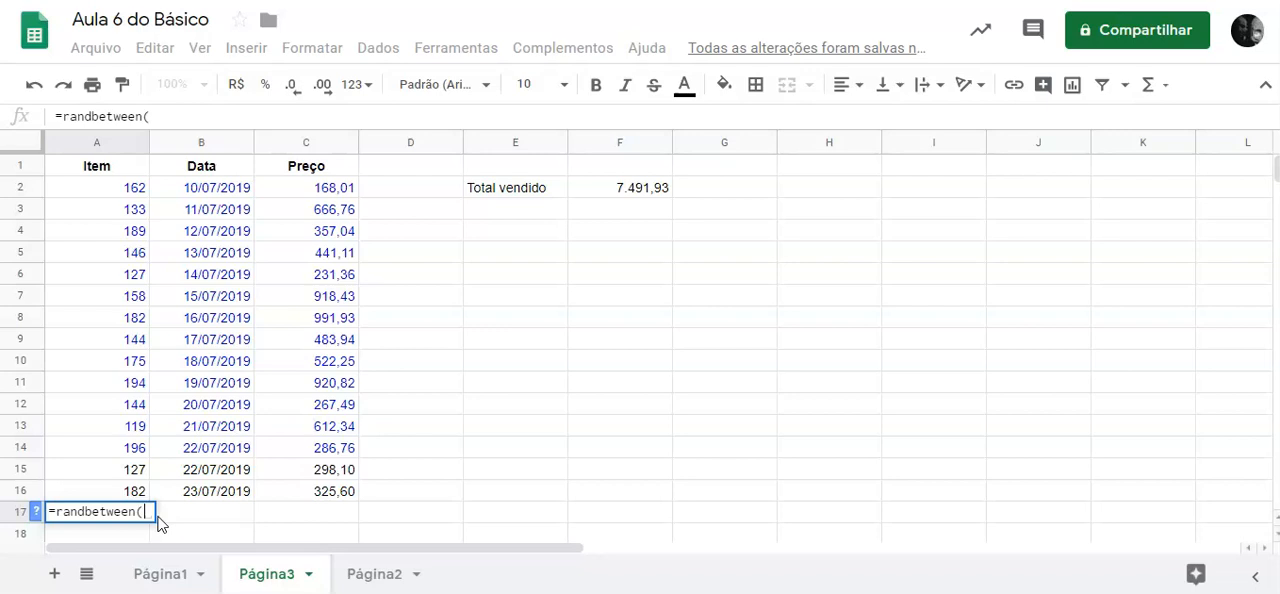
type("100;")
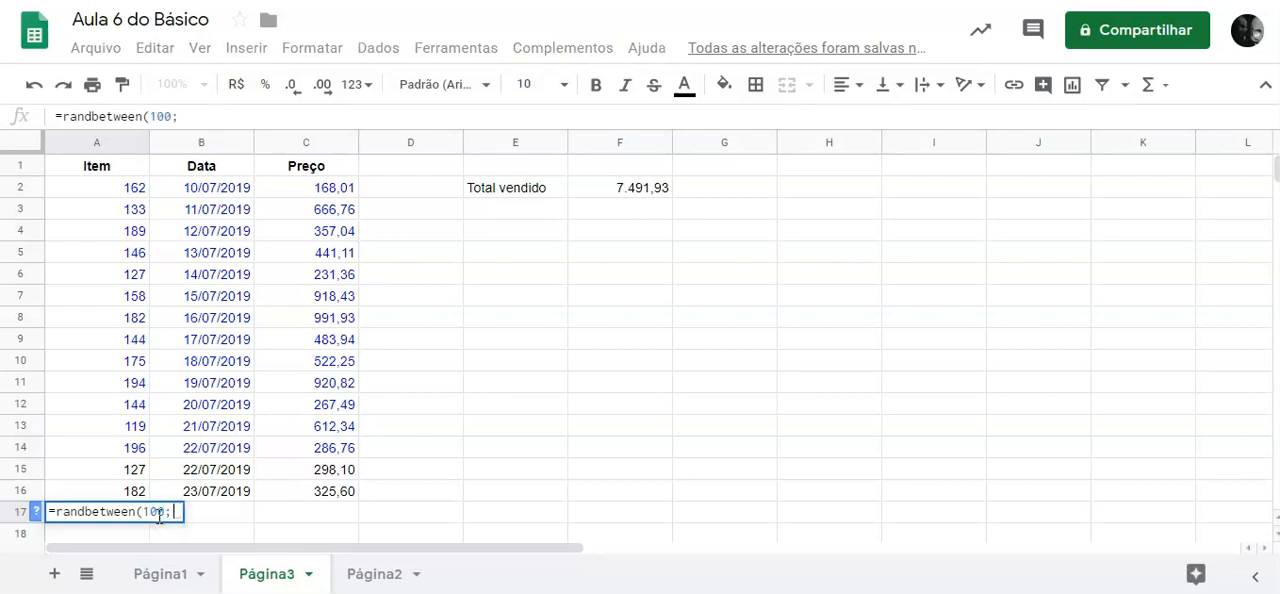
type("12")
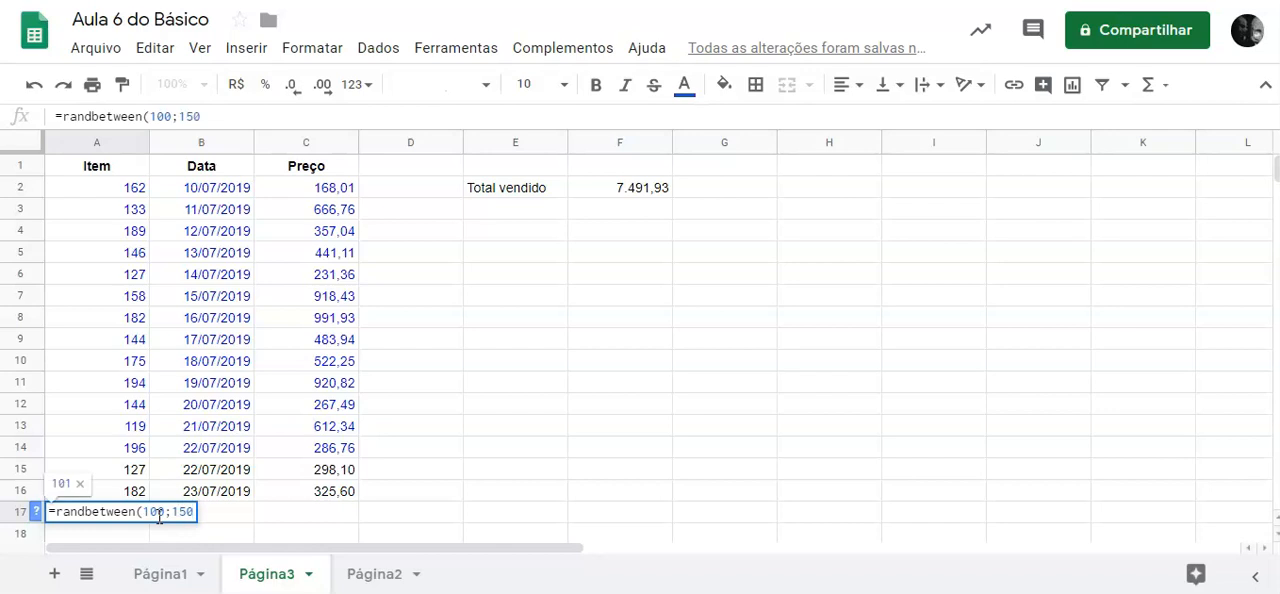
type(")")
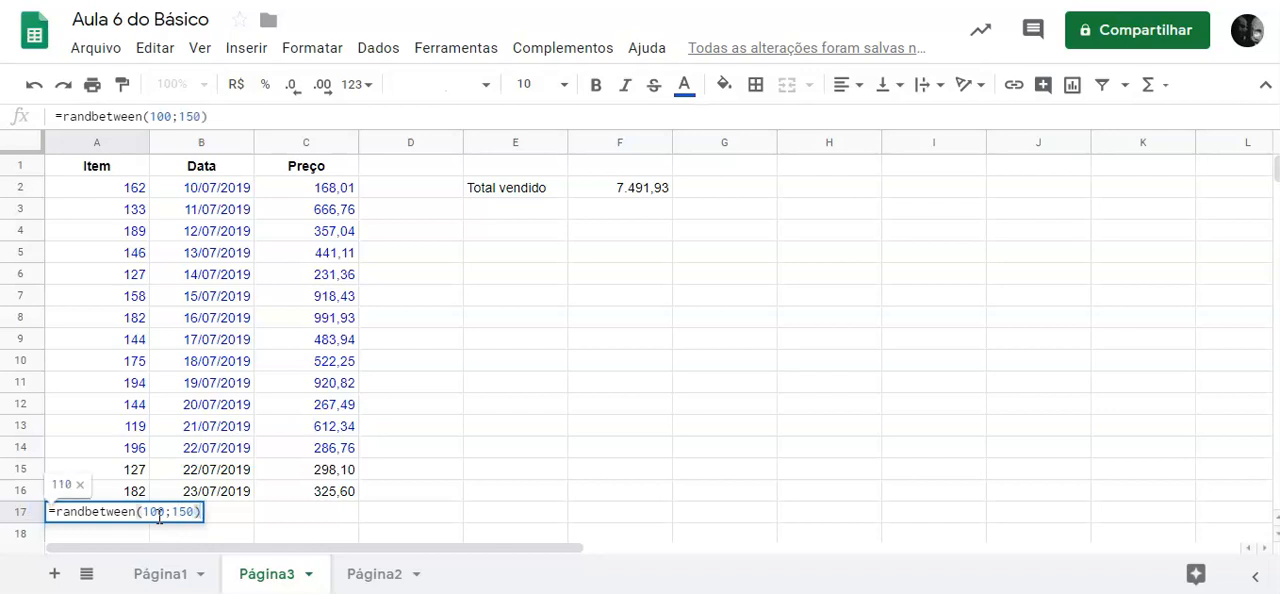
key("Return")
key("Up")
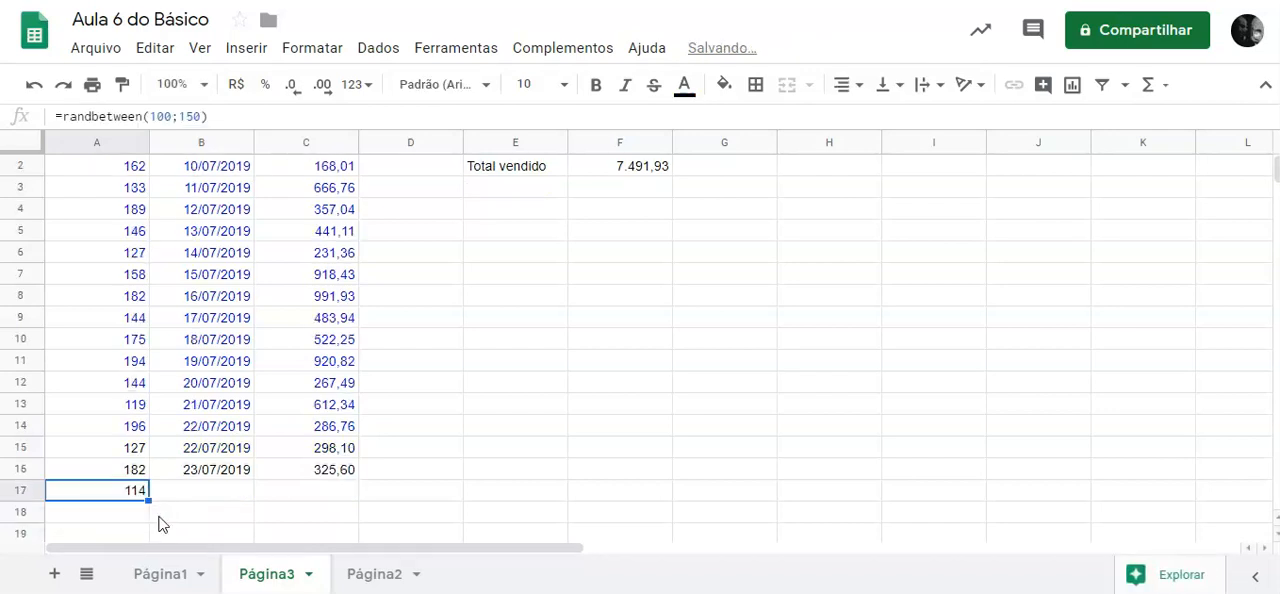
Enter the formula =1000*rand() in C17 to generate a random price.
double_click(334, 489)
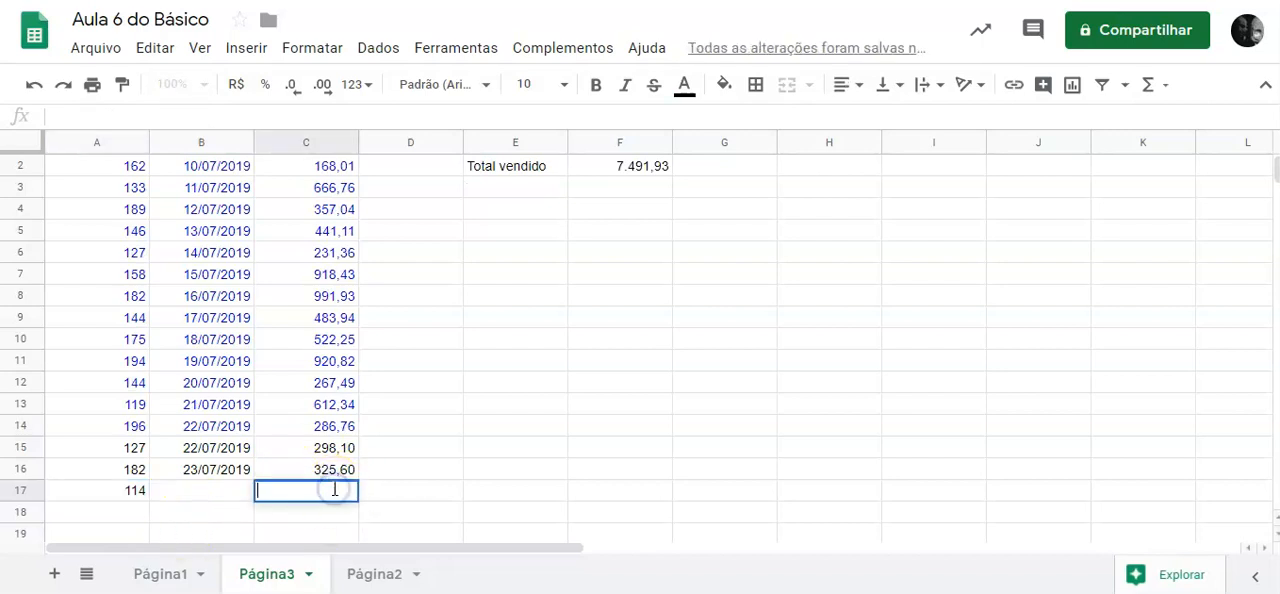
type("=")
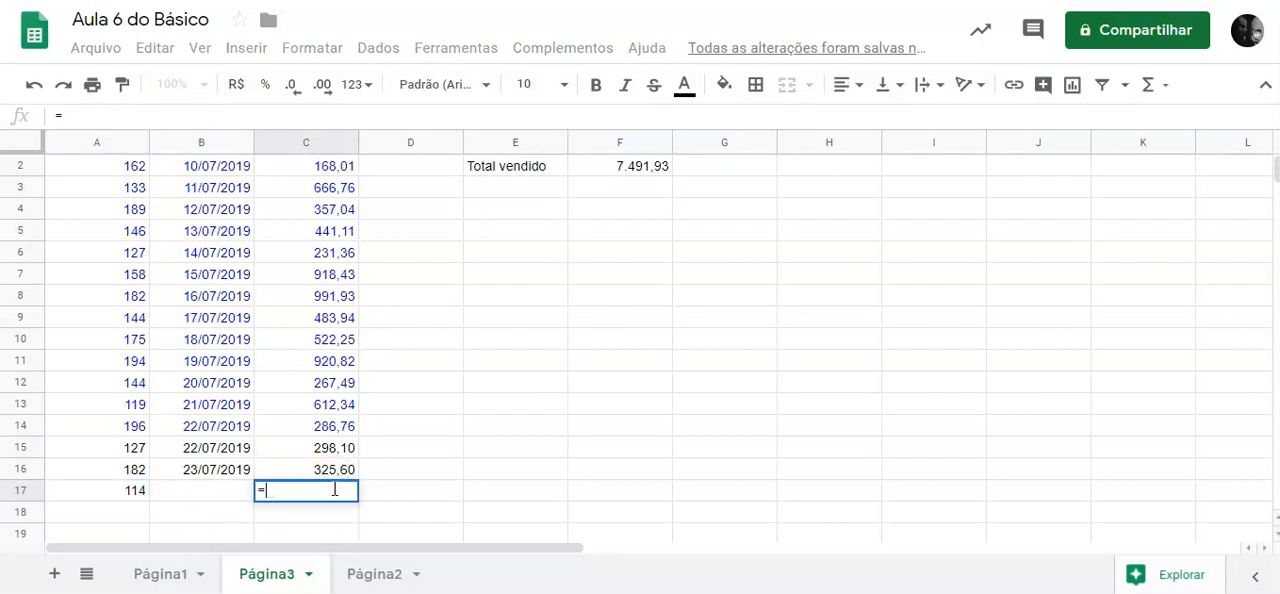
type("1000")
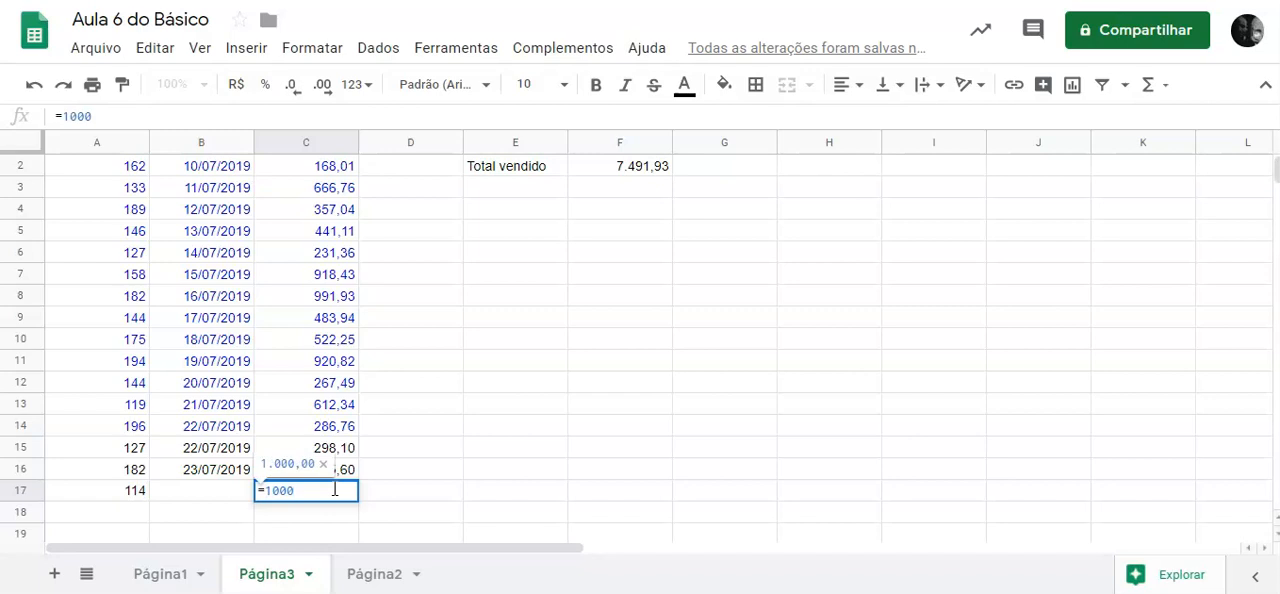
type("*")
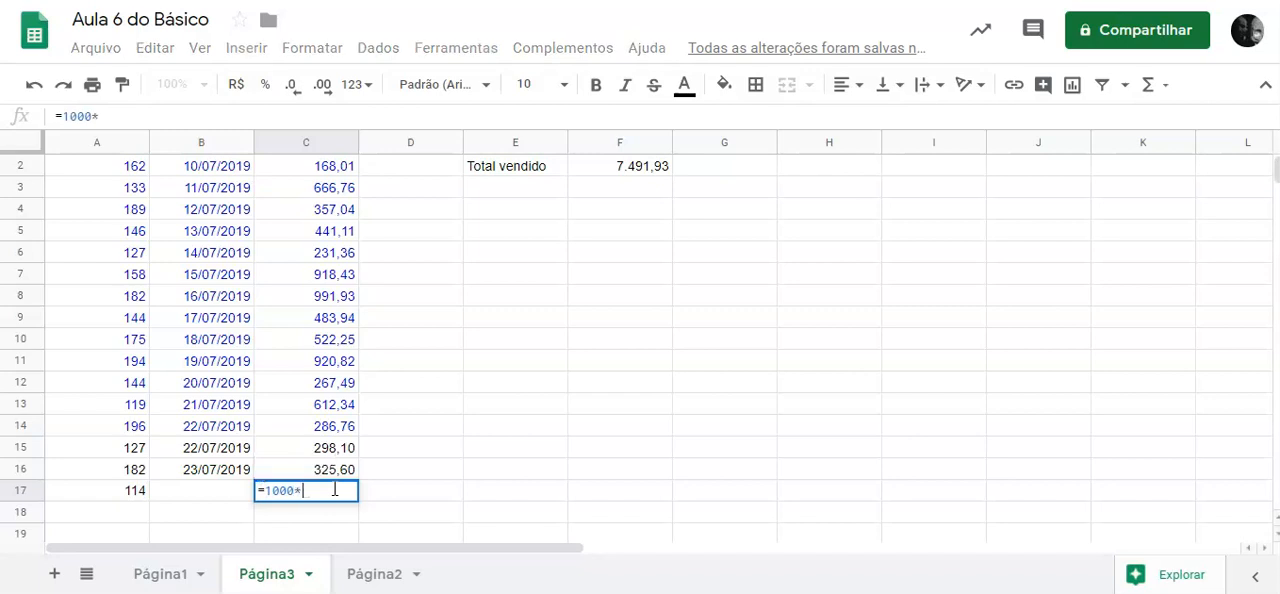
type("rand()")
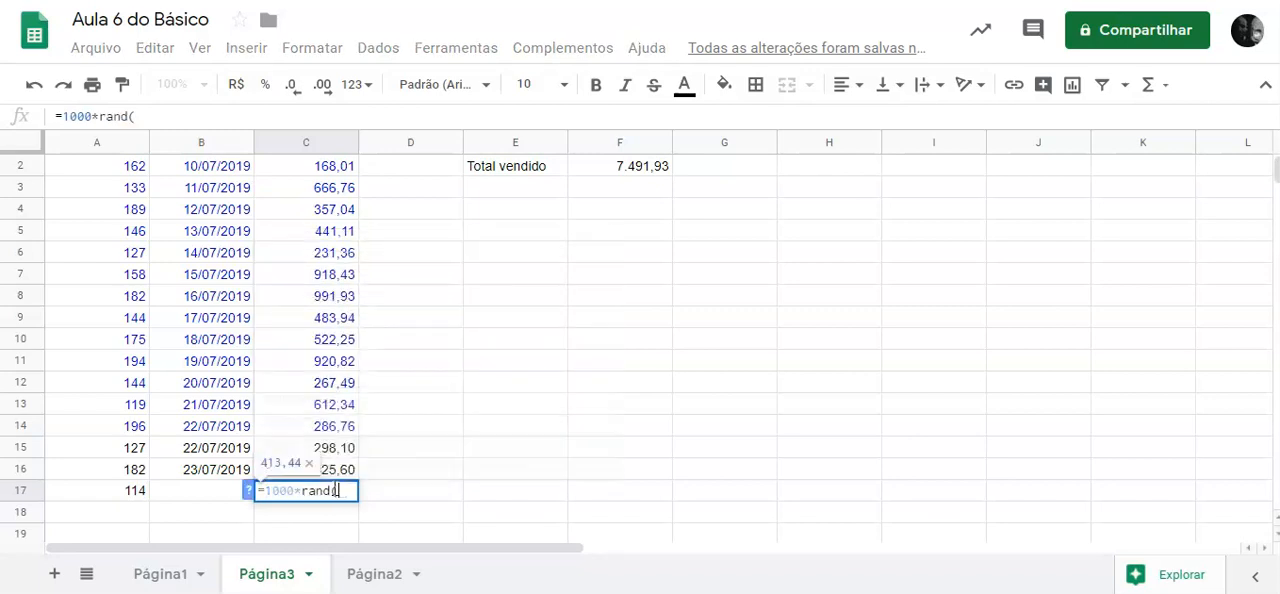
key("Return")
left_click(335, 491)
key("Left")
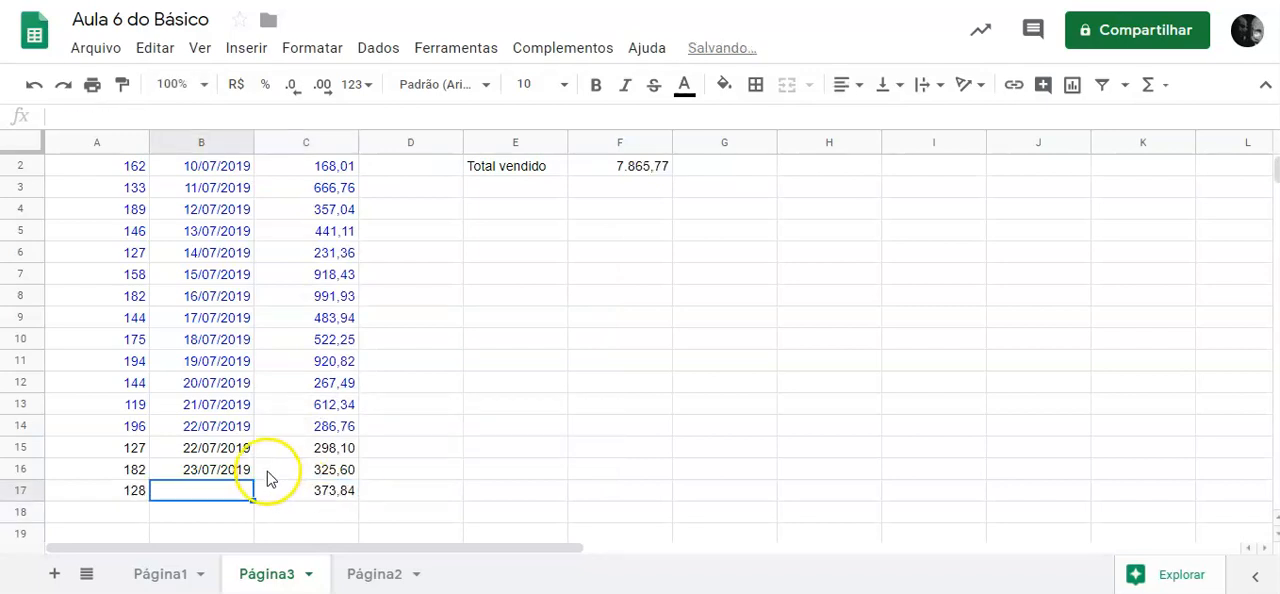
Fill the B16 date down into B17 and extend the row 17 item, date and price cells far down the sheet.
left_click(248, 470)
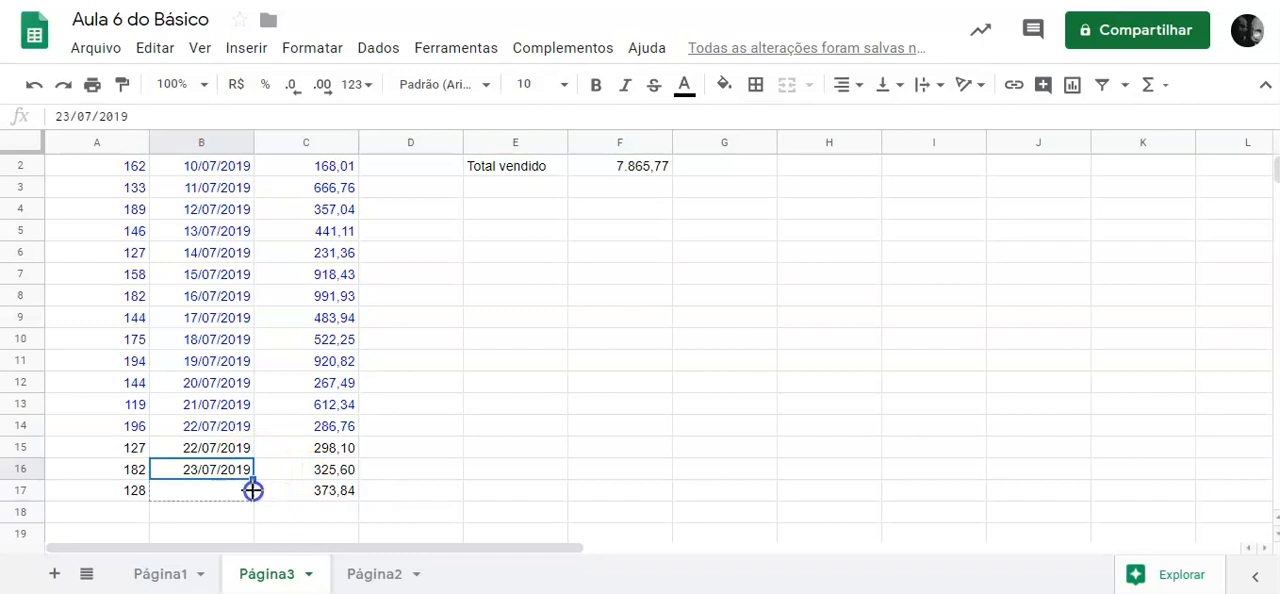
left_click_drag(253, 490, 253, 492)
left_click(120, 491)
left_click_drag(120, 491, 347, 340)
scroll(347, 340, "up", 15)
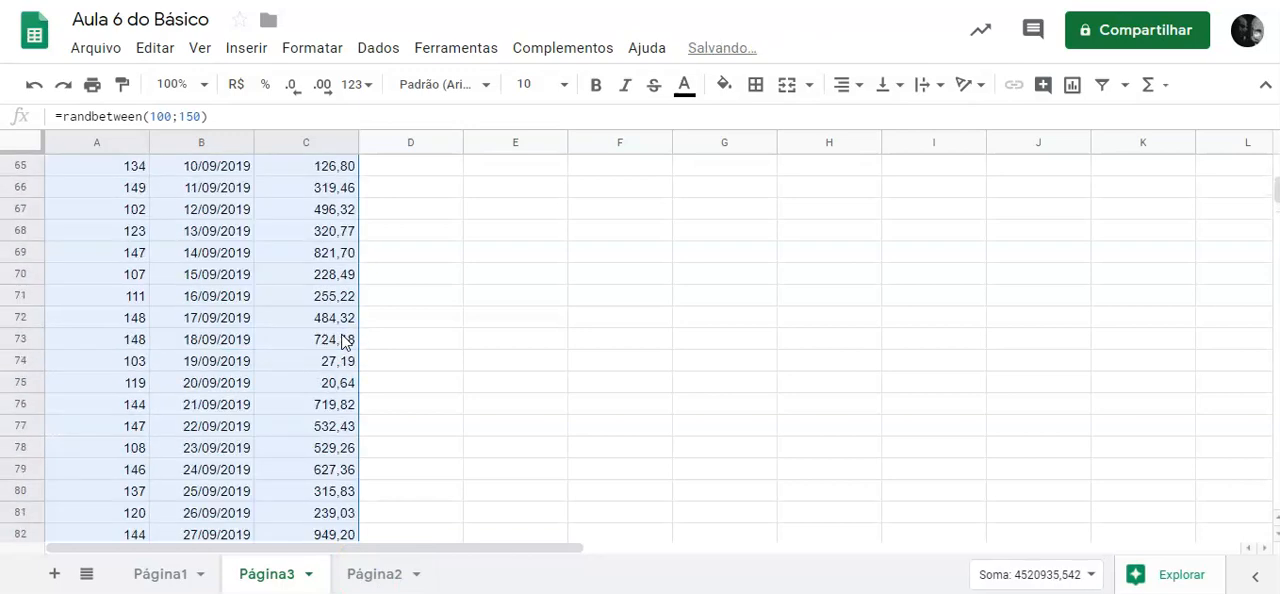
scroll(347, 340, "up", 5)
scroll(345, 341, "down", 2)
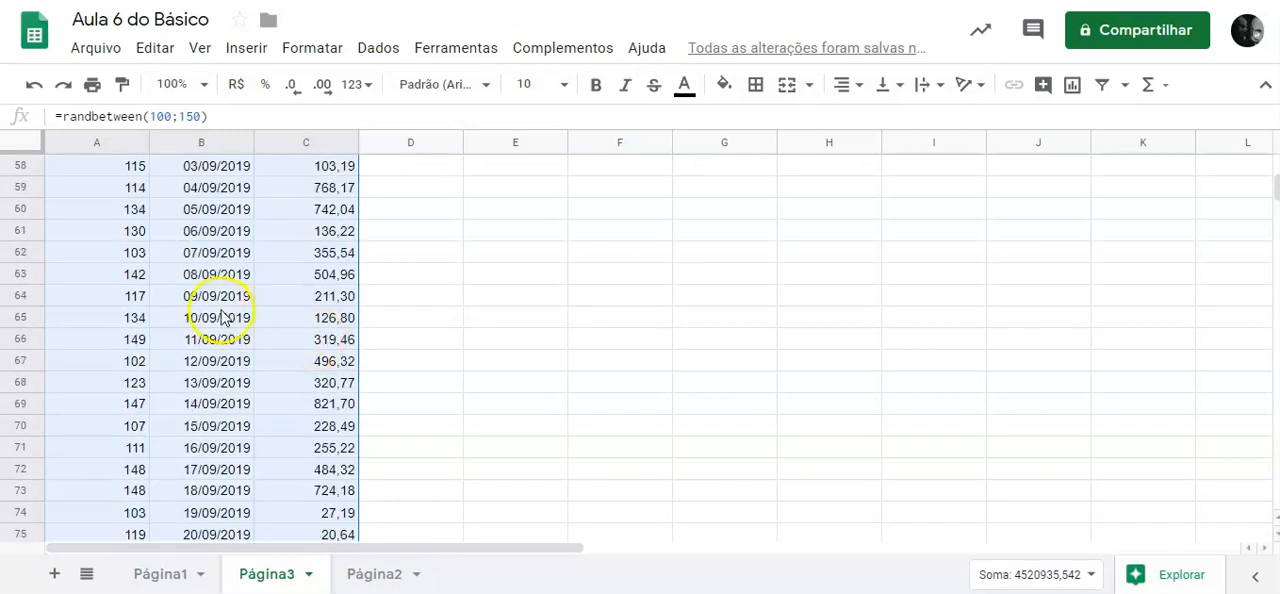
Clear the surplus generated entries from row 62 downward by deleting the contents of A62:C120.
left_click_drag(130, 252, 344, 184)
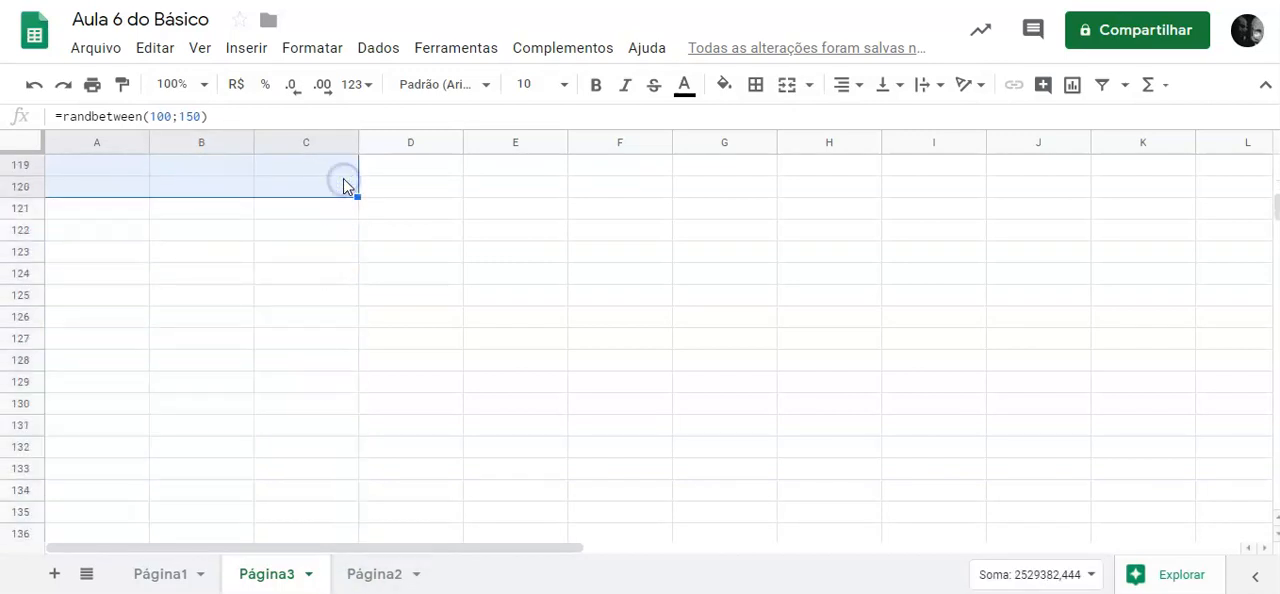
scroll(345, 184, "up", 7)
scroll(360, 210, "down", 5)
scroll(314, 378, "up", 10)
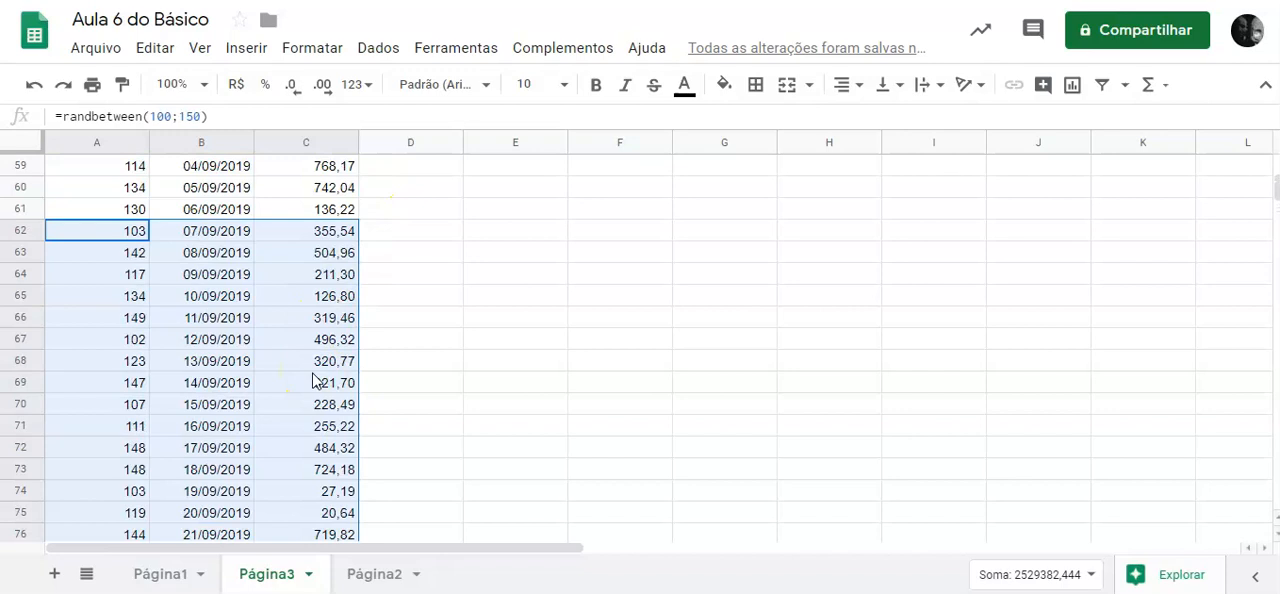
key("Delete")
Copy the generated entries in A15:C61 and paste them over themselves as values only.
scroll(320, 297, "up", 1)
left_click_drag(323, 289, 123, 478)
key("ctrl+c")
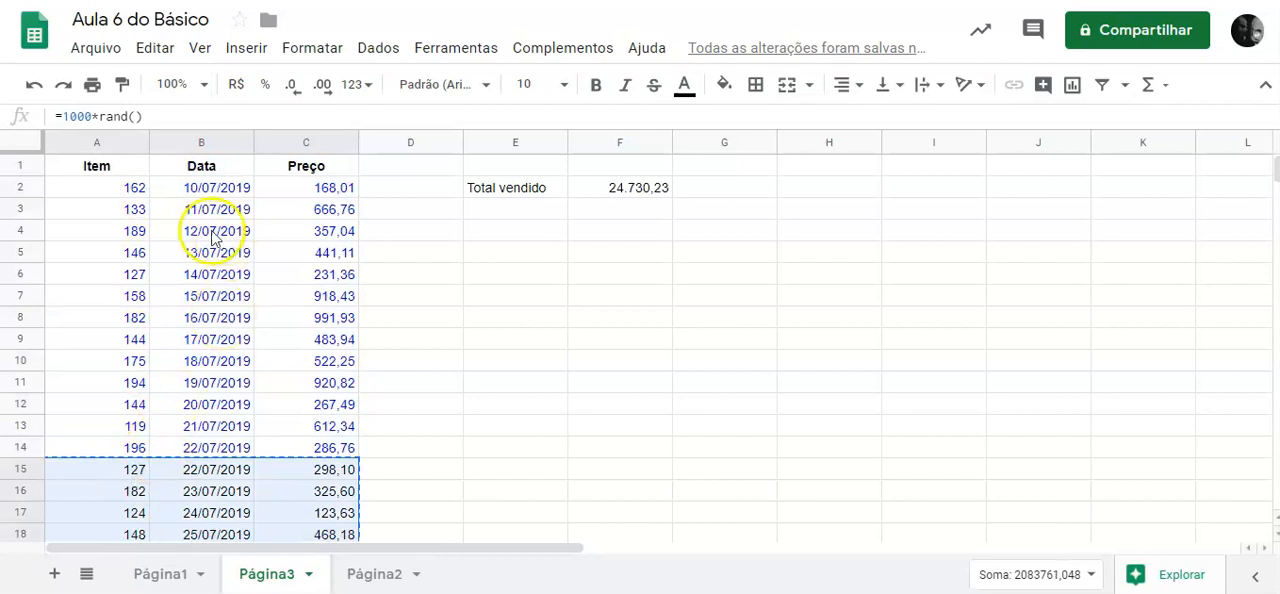
left_click(155, 47)
mouse_move(314, 272)
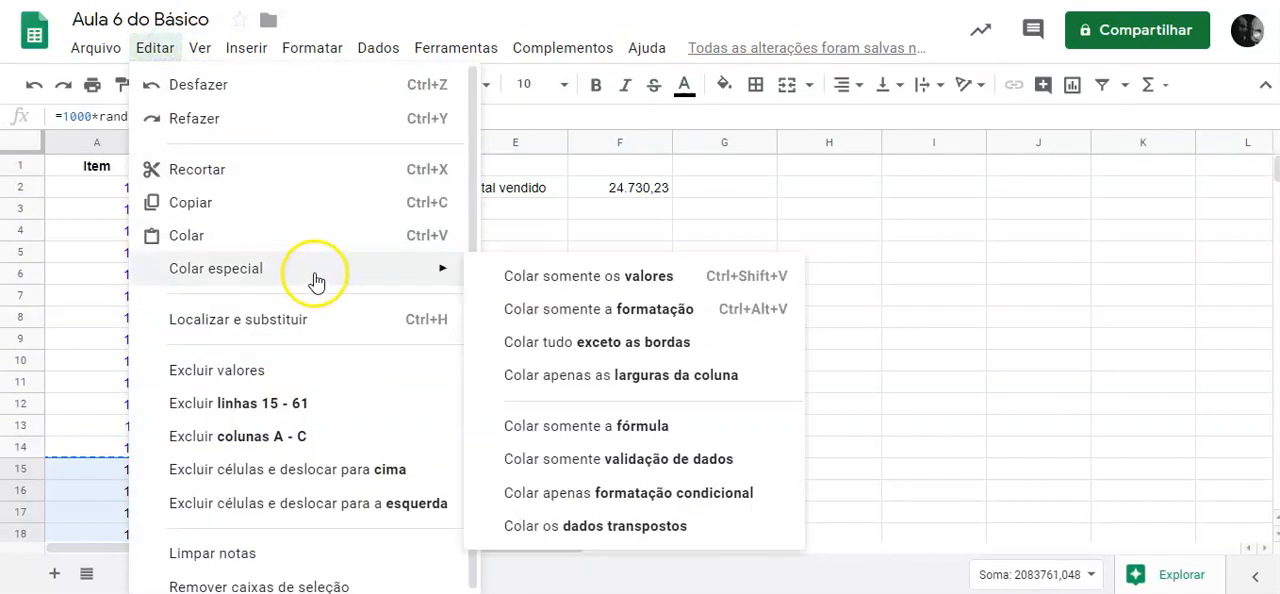
left_click(523, 271)
left_click(386, 382)
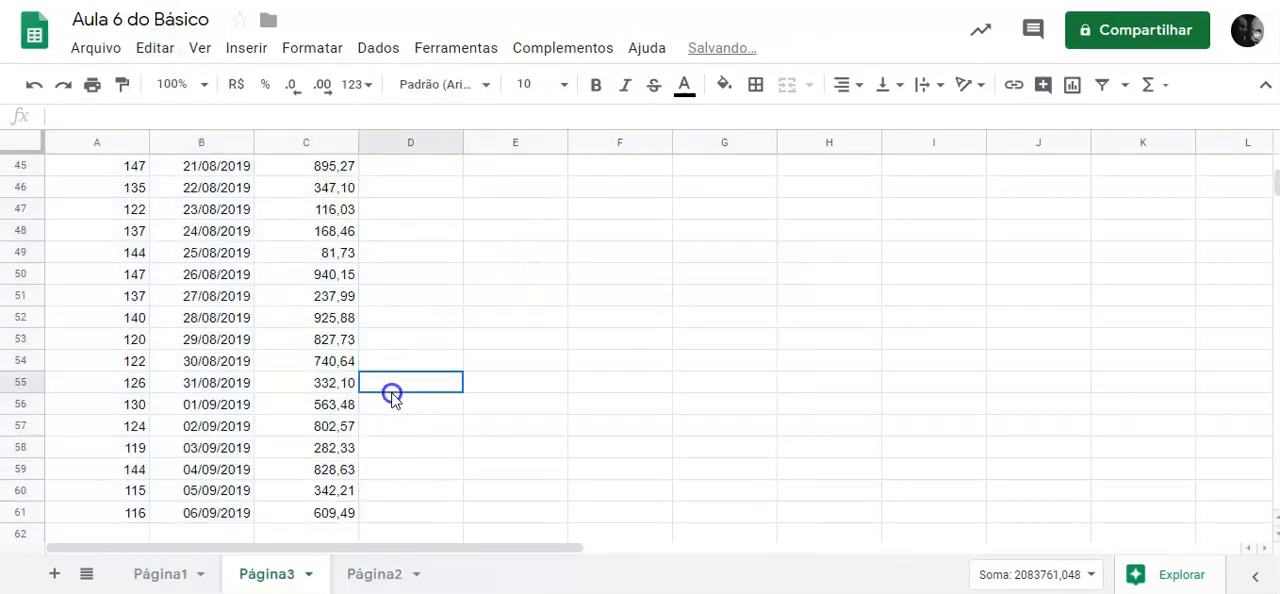
Compare the Total vendido formula in F2 with the sum of the whole Preço column.
scroll(391, 391, "up", 15)
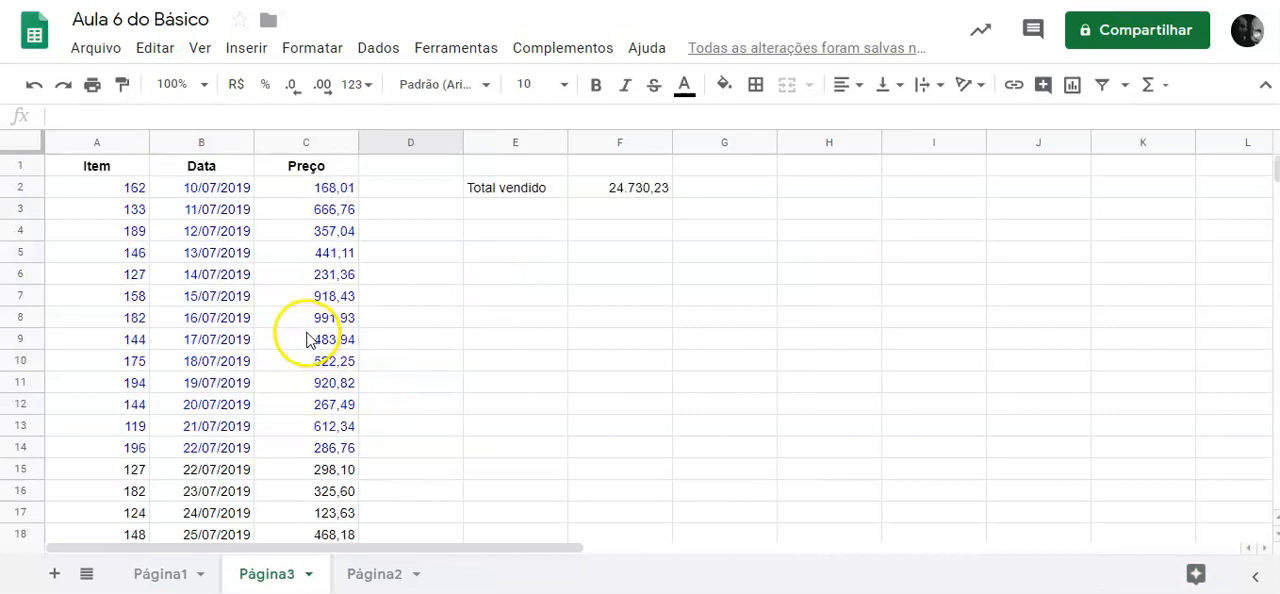
left_click(615, 190)
double_click(617, 189)
left_click(641, 252)
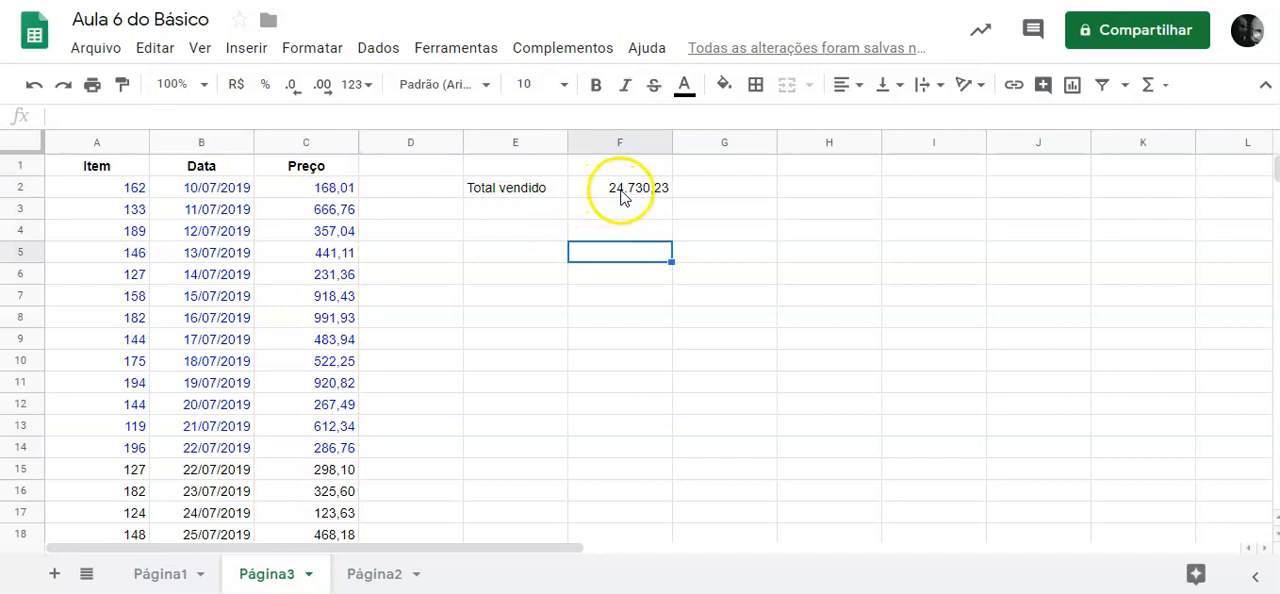
left_click(620, 196)
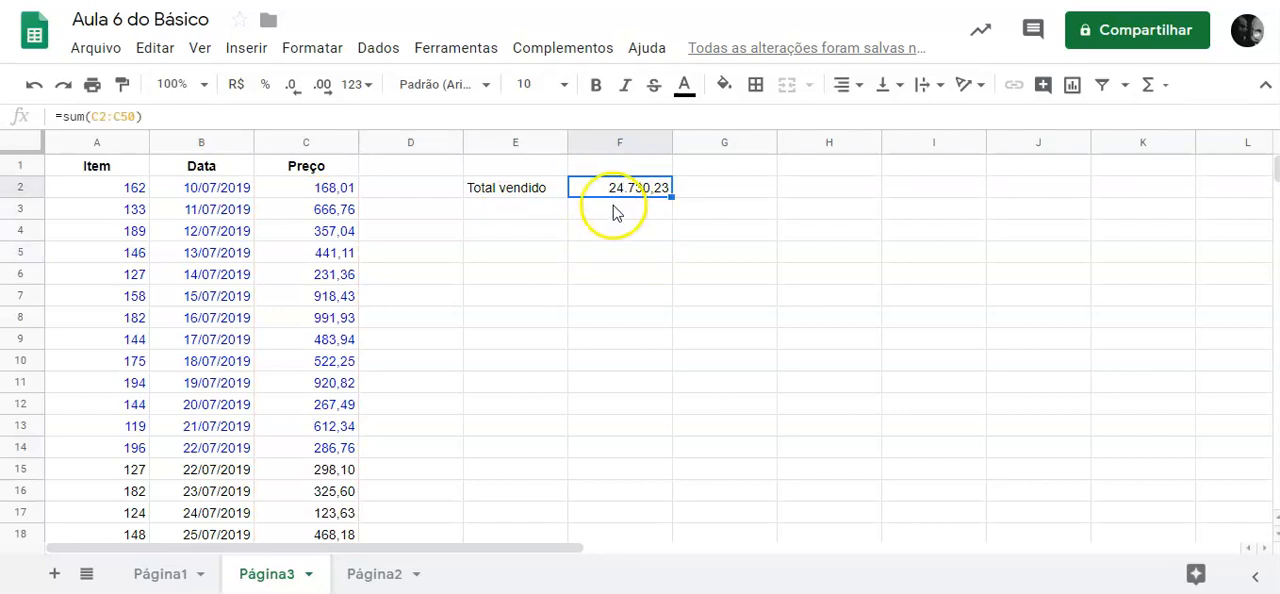
left_click(316, 142)
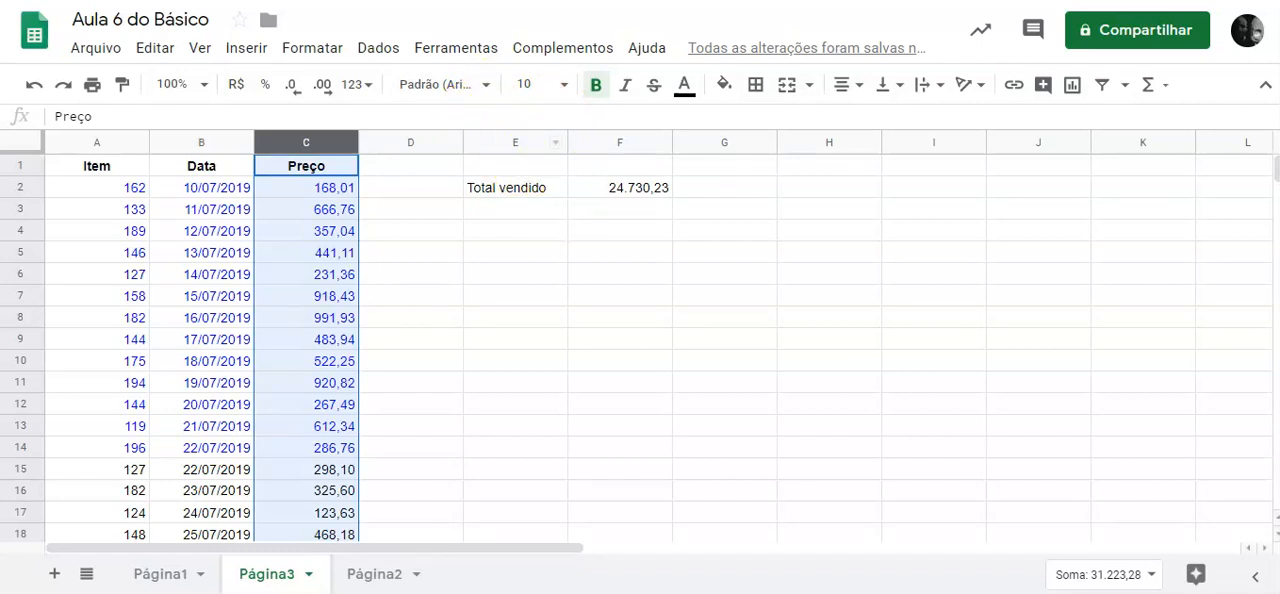
mouse_move(695, 261)
left_mouse_down()
mouse_move(823, 367)
mouse_move(1111, 558)
left_mouse_up()
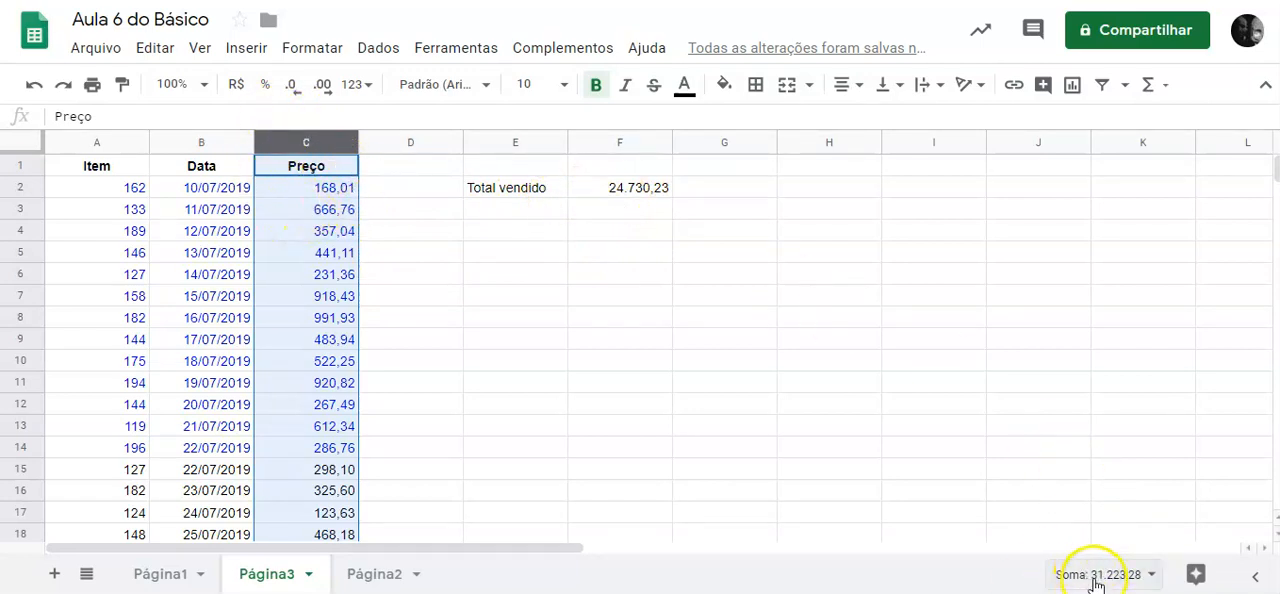
Remove the end row number from the F2 sum range, making the formula =sum(C2:C).
left_click(646, 191)
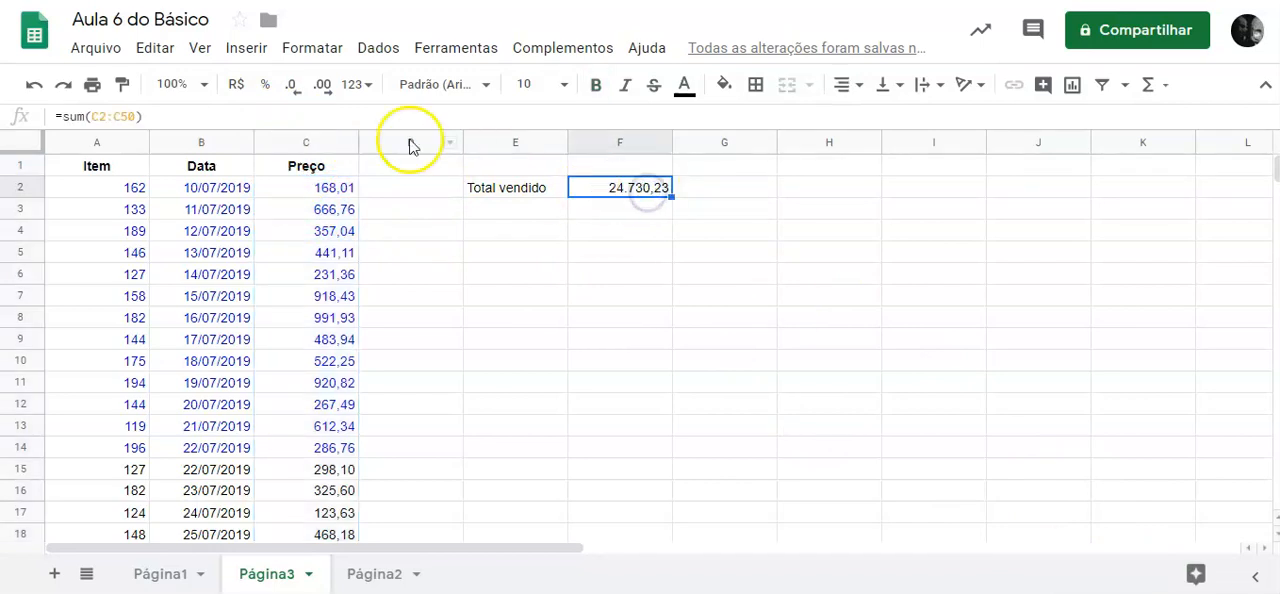
left_click(134, 118)
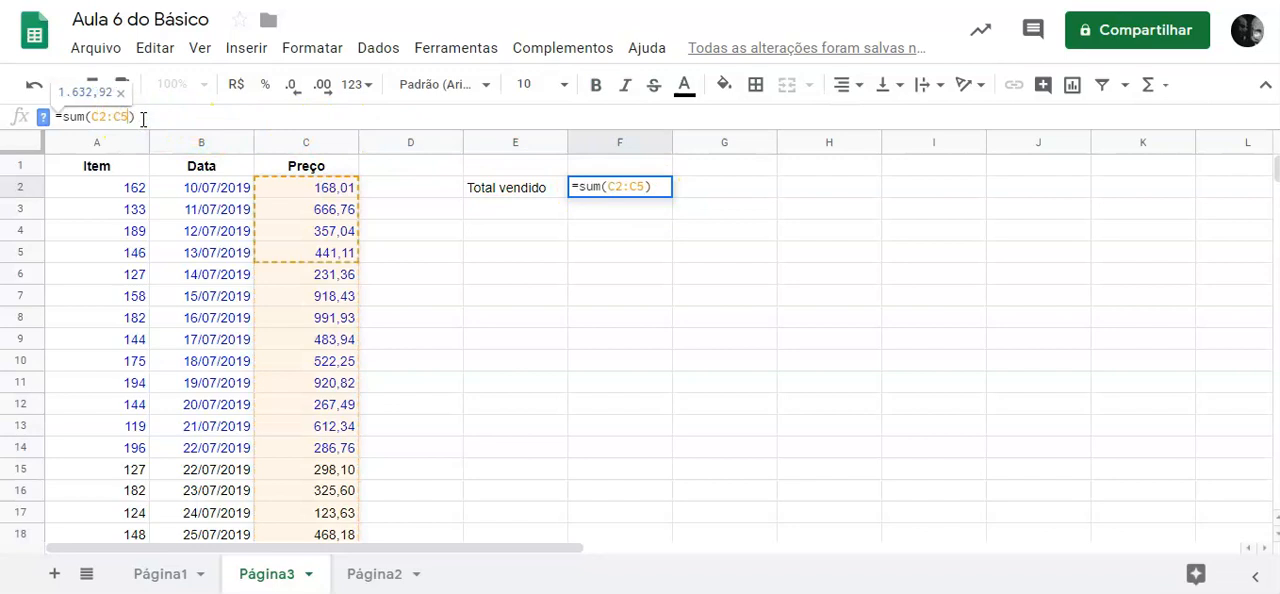
key("BackSpace")
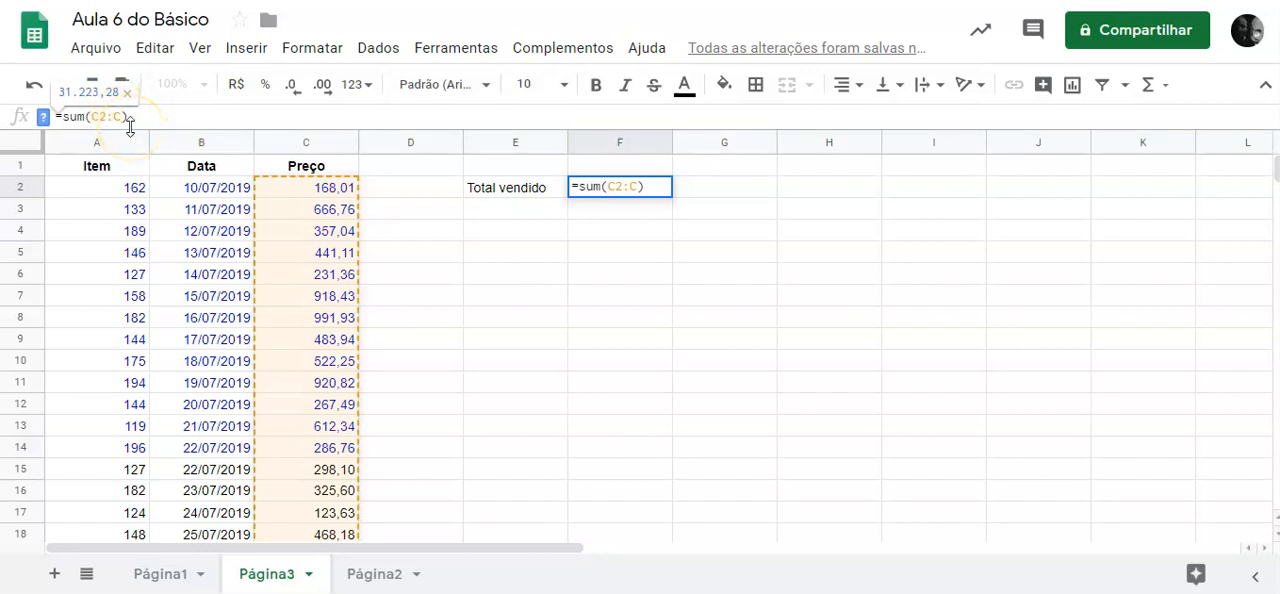
Try ending the F2 sum range at C5 and at C15, restoring the open-ended C2:C each time.
left_click(131, 118)
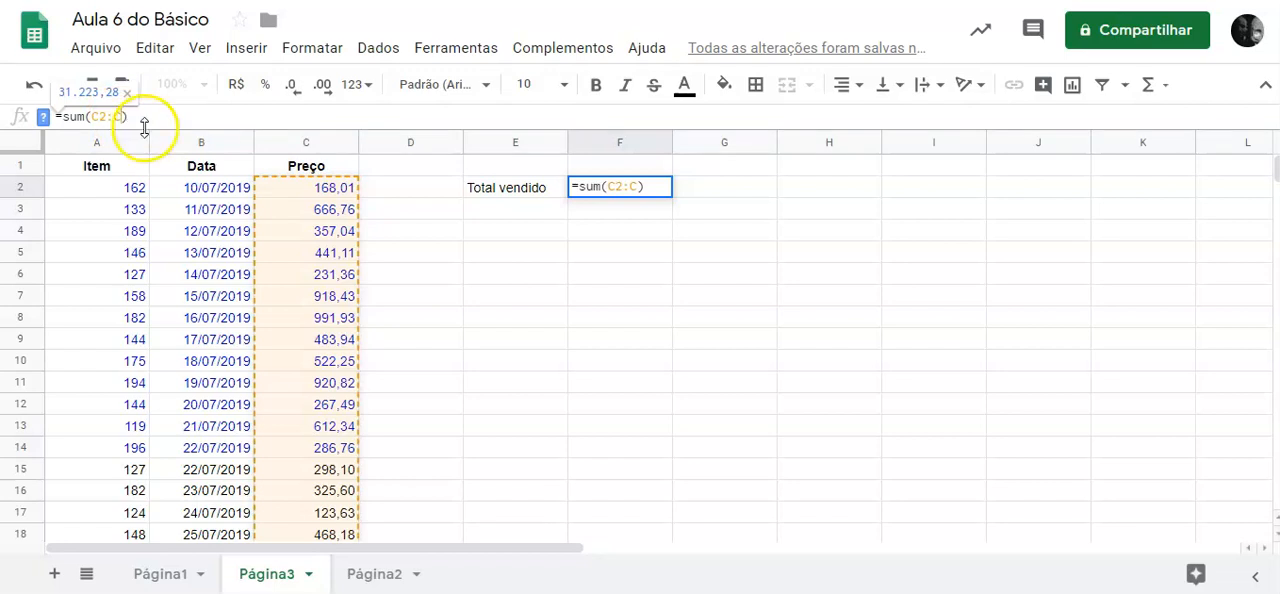
type("5")
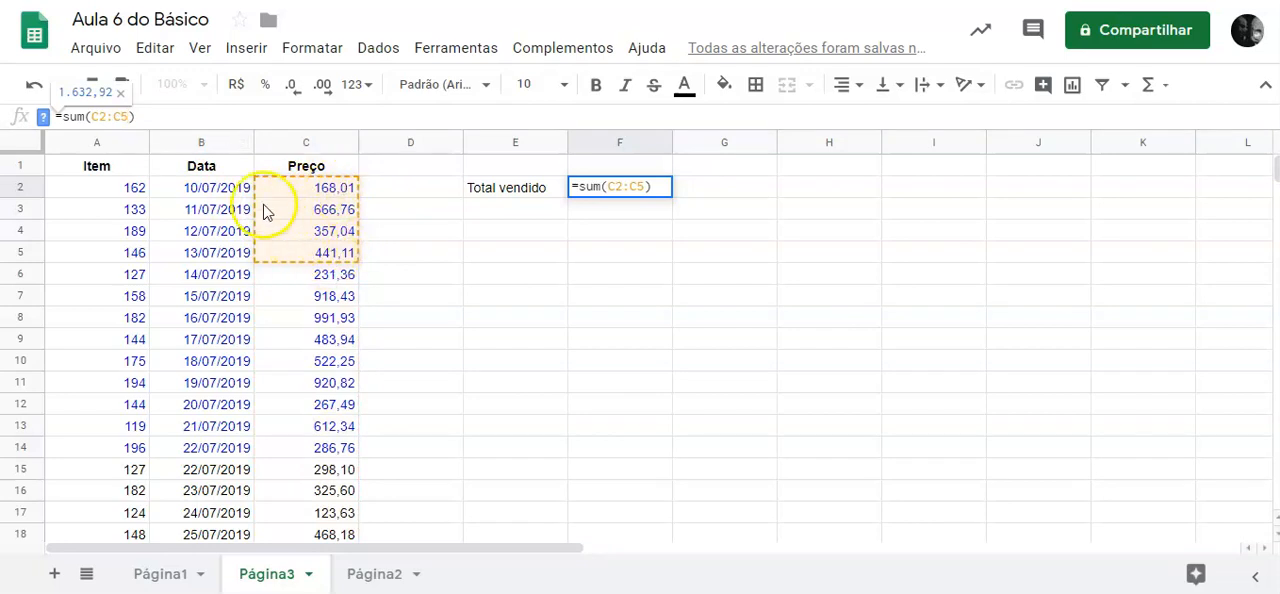
key("BackSpace")
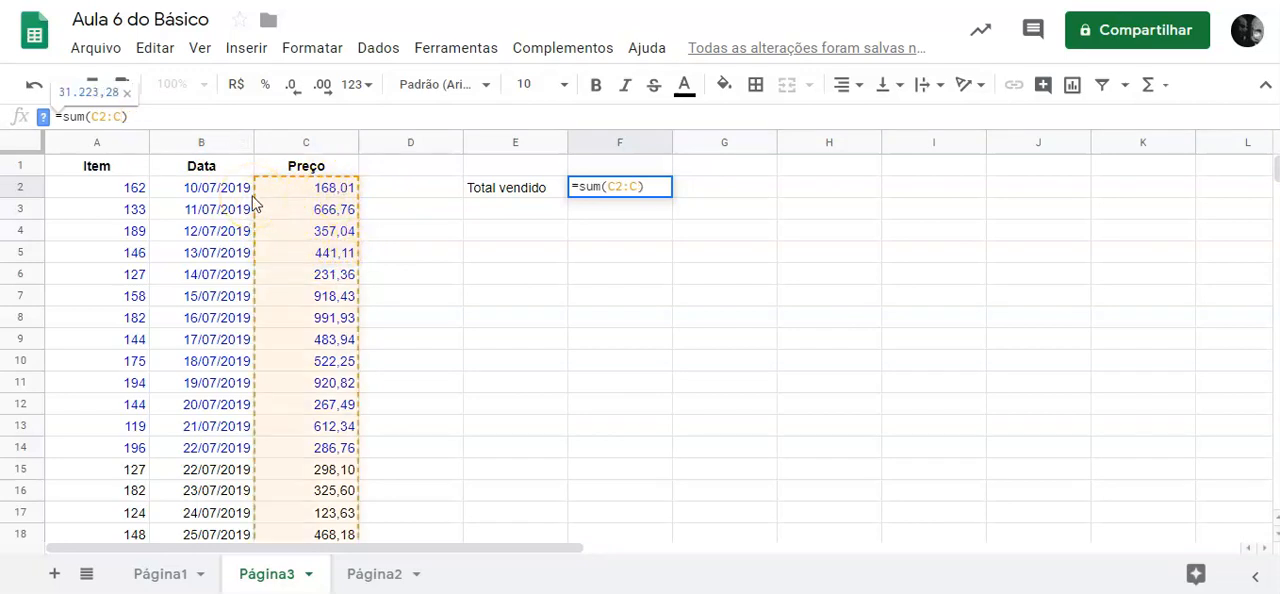
type("15")
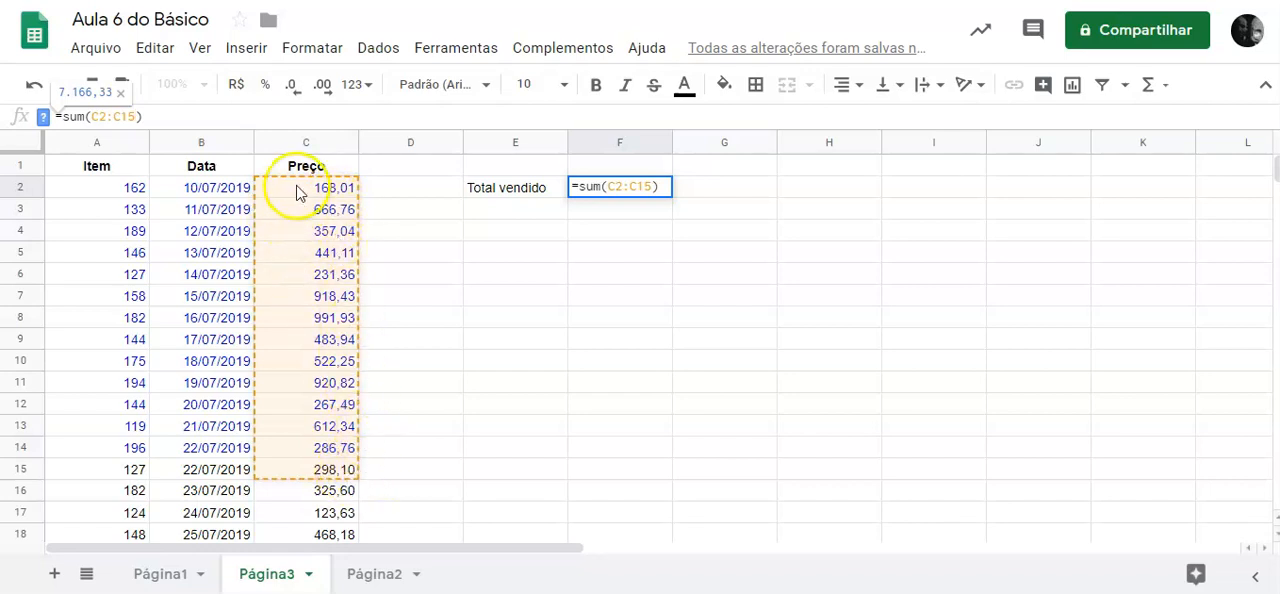
key("BackSpace")
key("BackSpace")
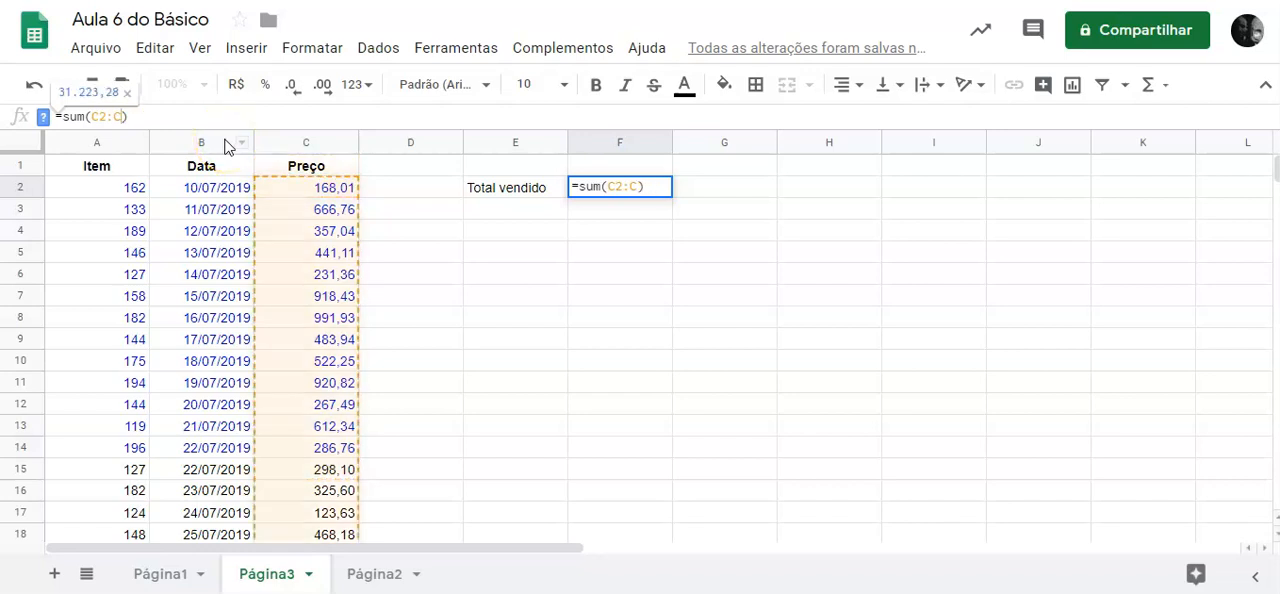
Check how far the open-ended range extends down column C and commit the formula =sum(C2:C) in F2.
scroll(440, 424, "down", 10)
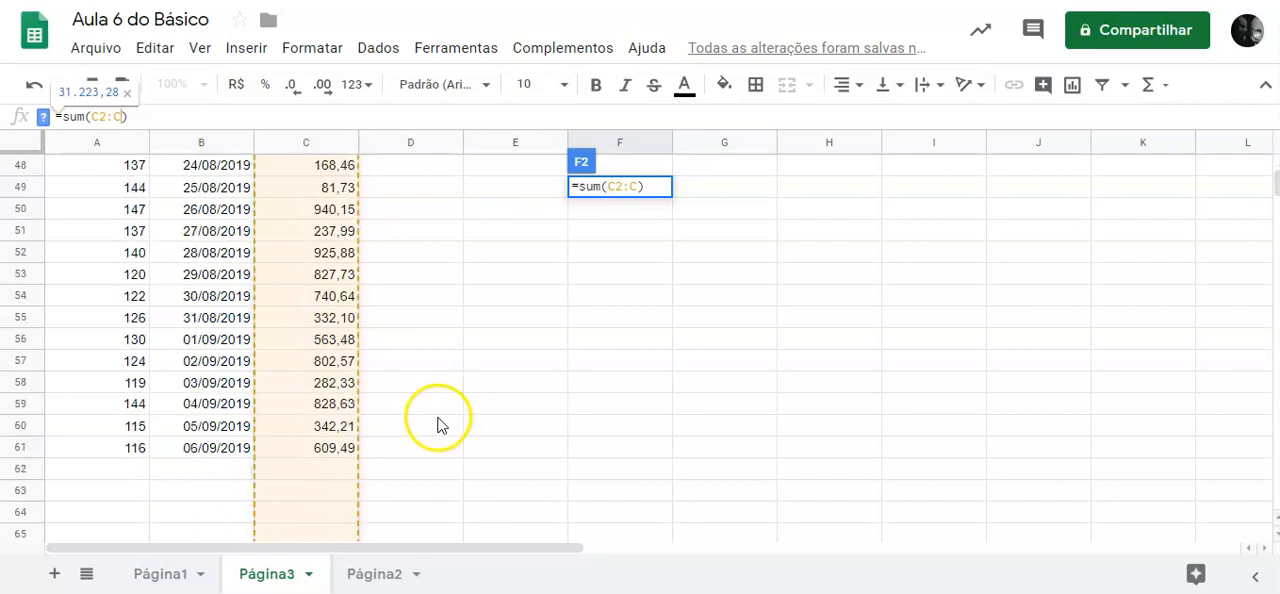
scroll(437, 424, "down", 18)
scroll(438, 447, "down", 20)
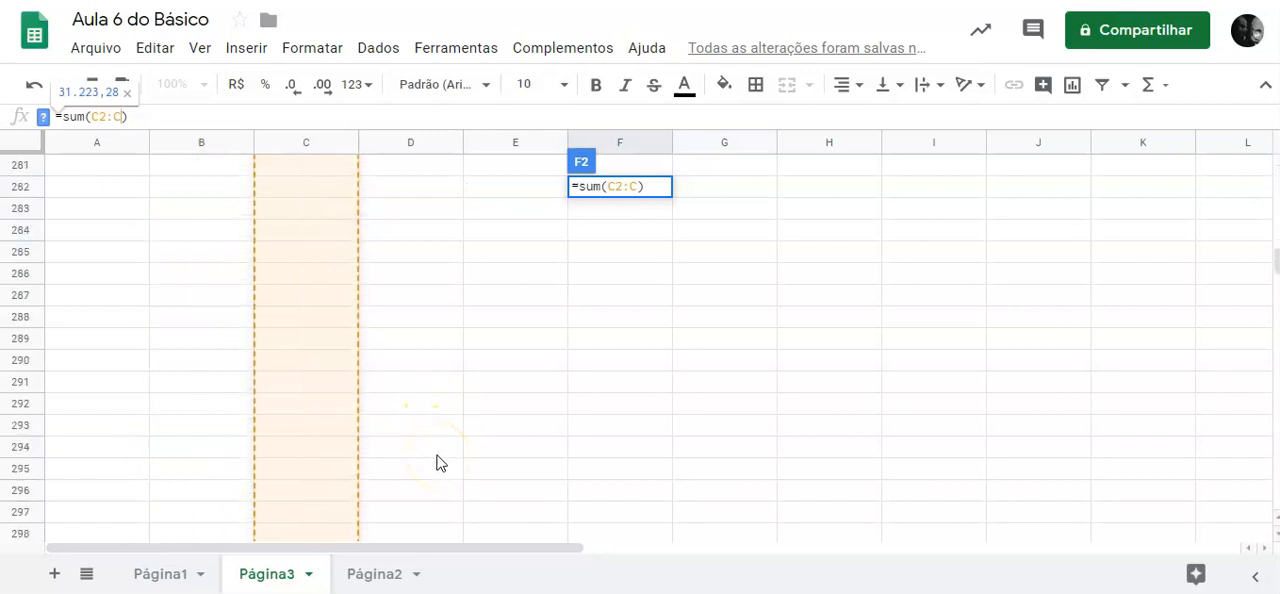
scroll(440, 463, "down", 6)
scroll(441, 463, "up", 20)
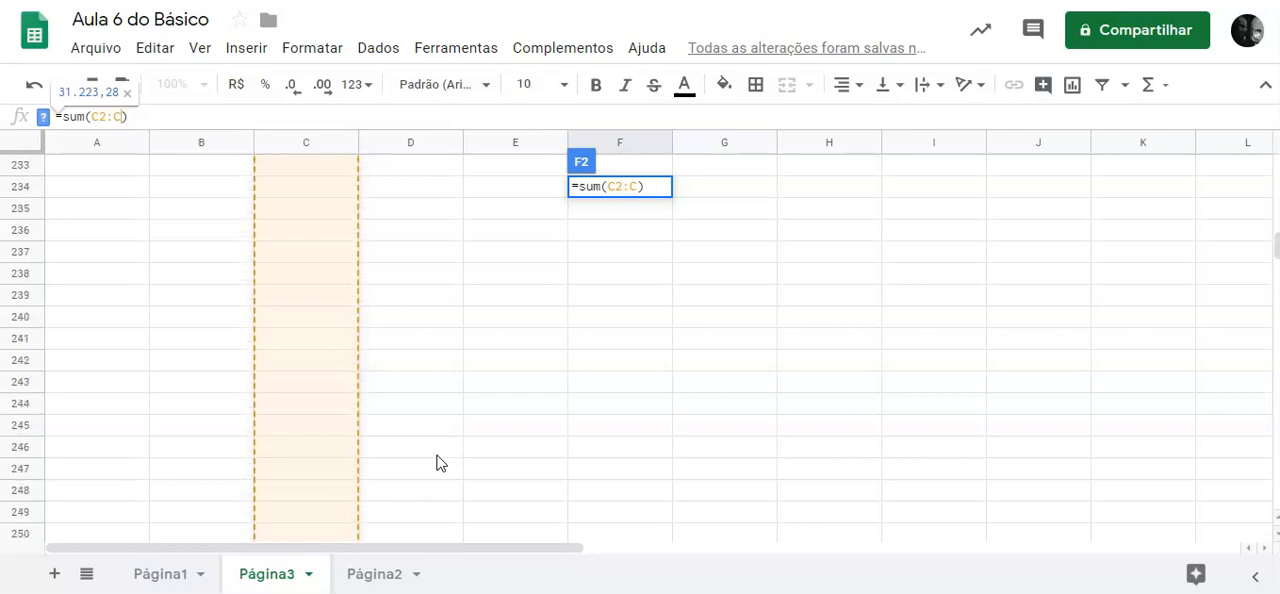
scroll(440, 463, "up", 20)
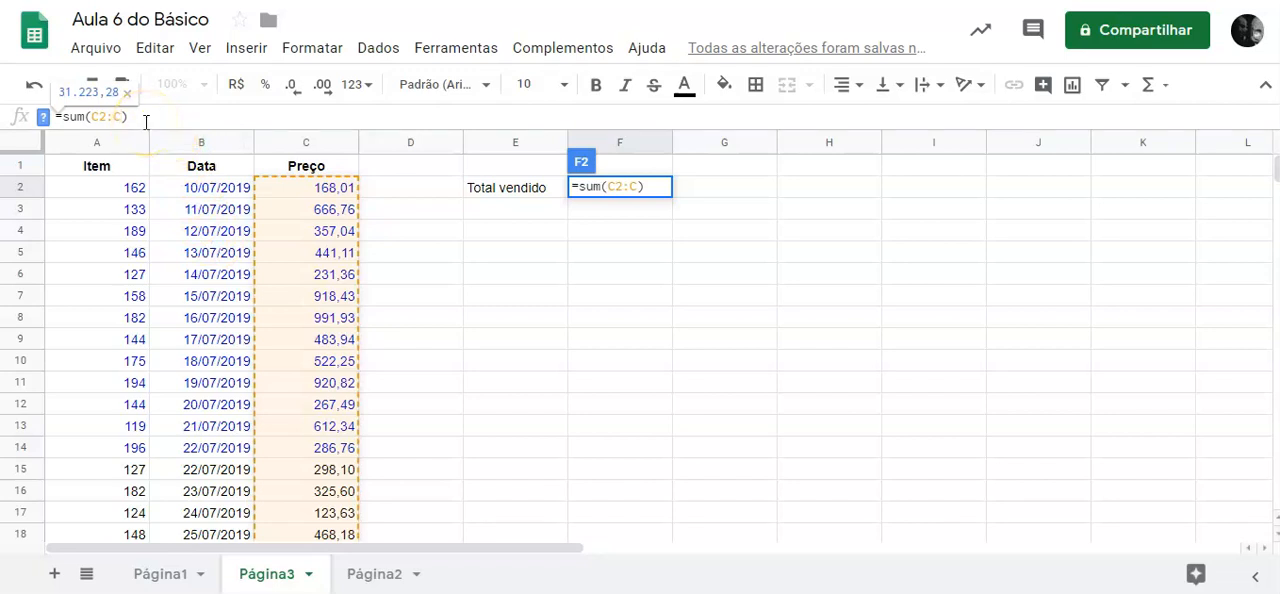
key("Return")
Add a new entry in row 62 with item 120, date 06/09/2019 and price 523,00.
scroll(370, 350, "down", 11)
scroll(366, 357, "down", 2)
scroll(420, 317, "up", 13)
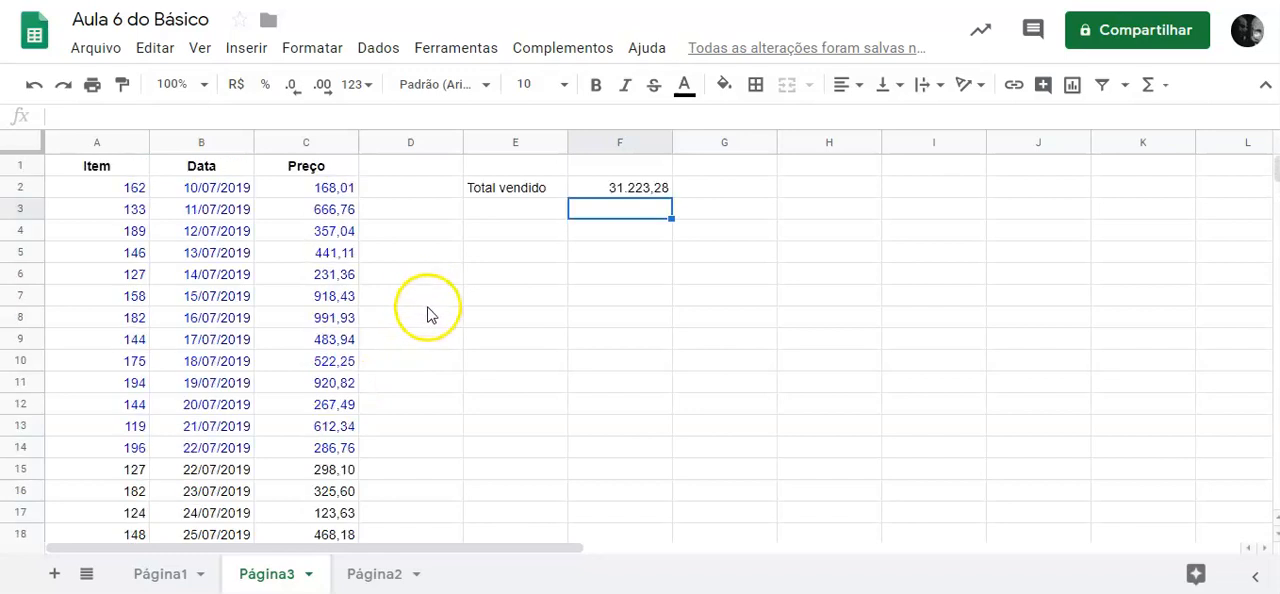
scroll(628, 250, "down", 16)
scroll(483, 263, "up", 8)
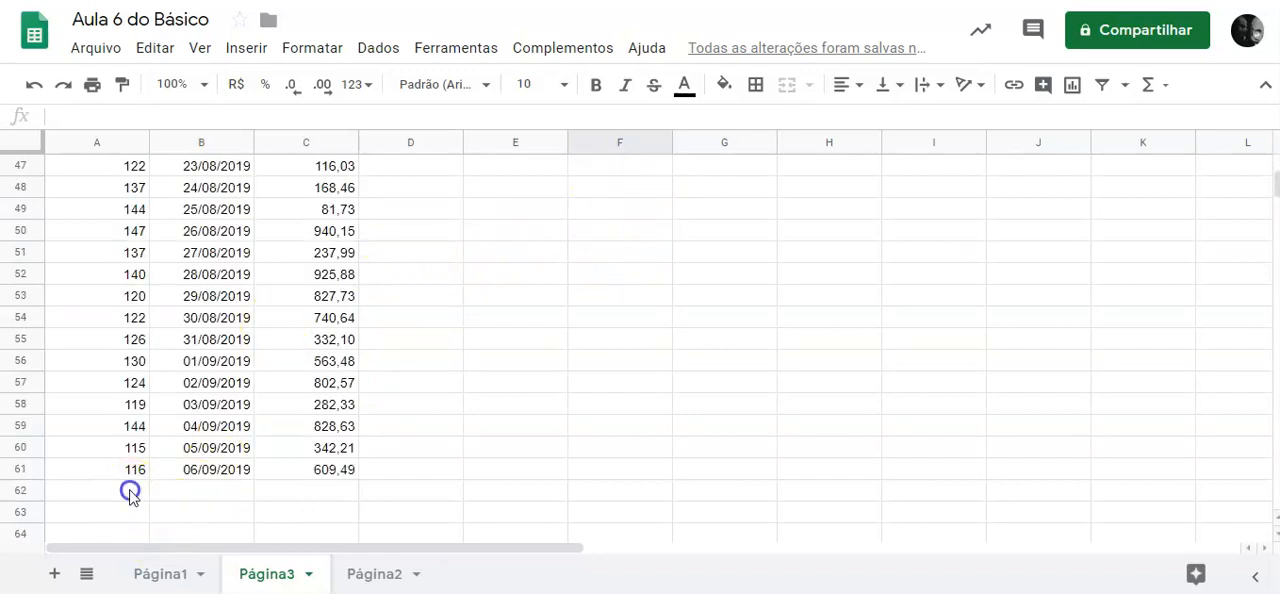
left_click(130, 491)
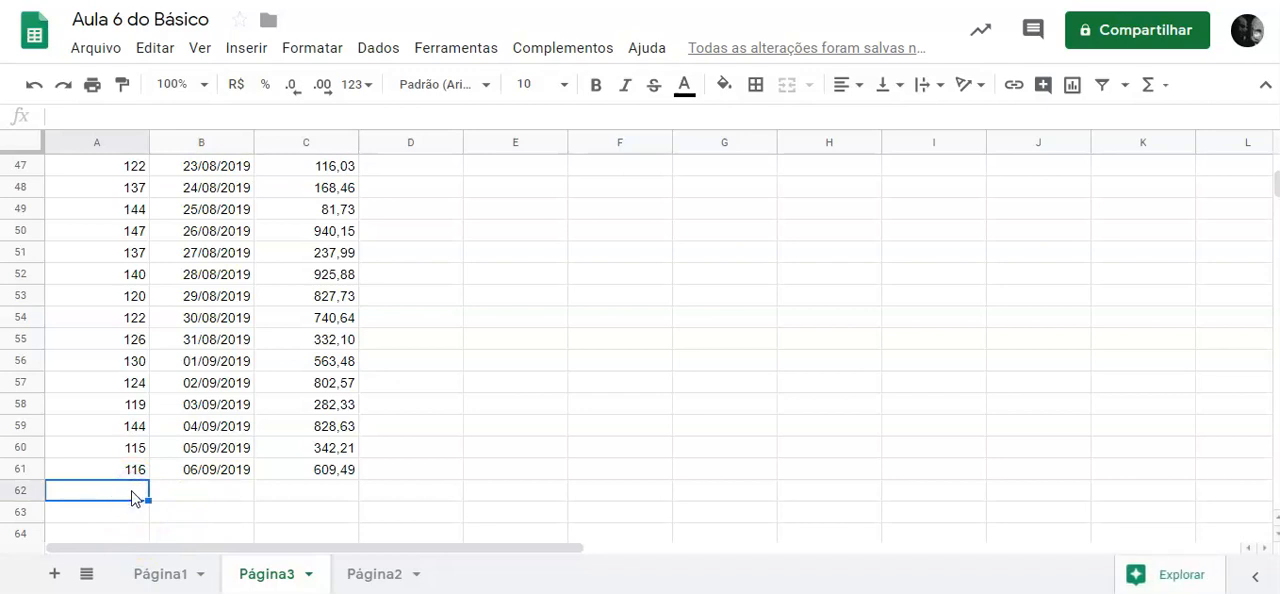
type("120")
key("Tab")
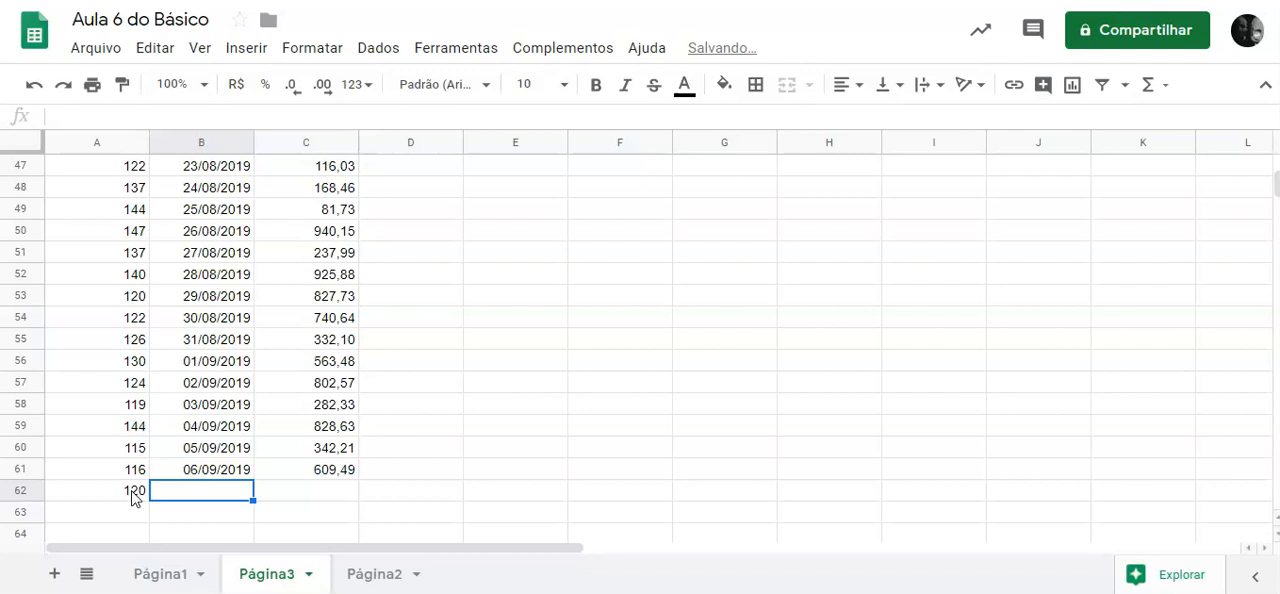
type("6/09/2019")
key("Tab")
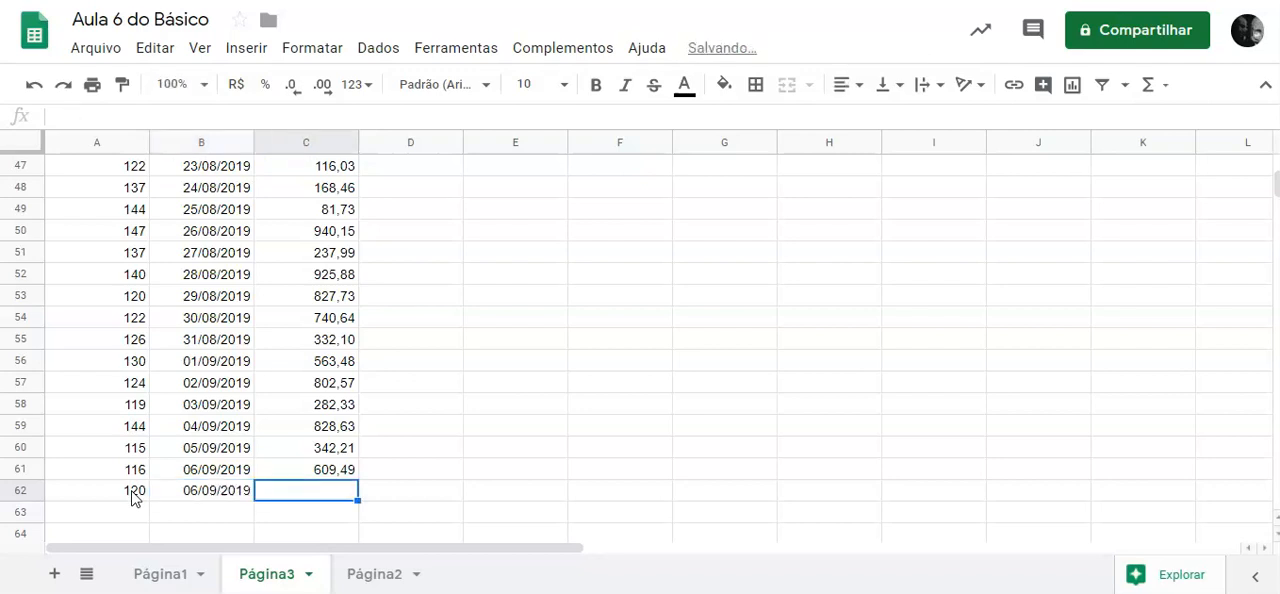
type("523")
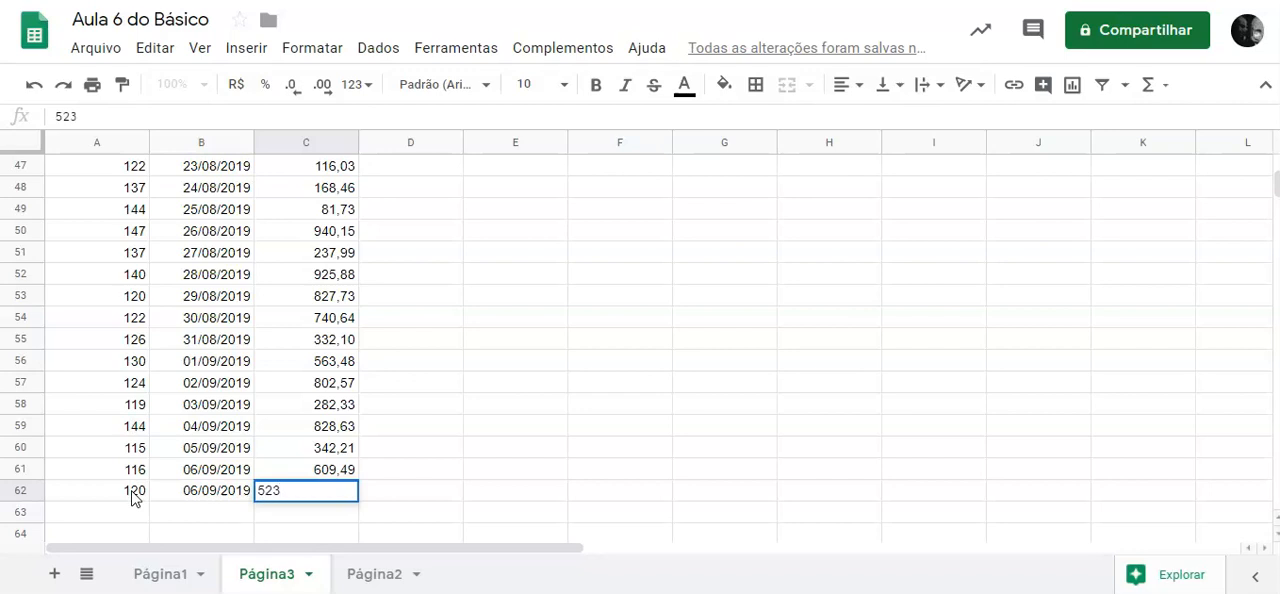
key("Return")
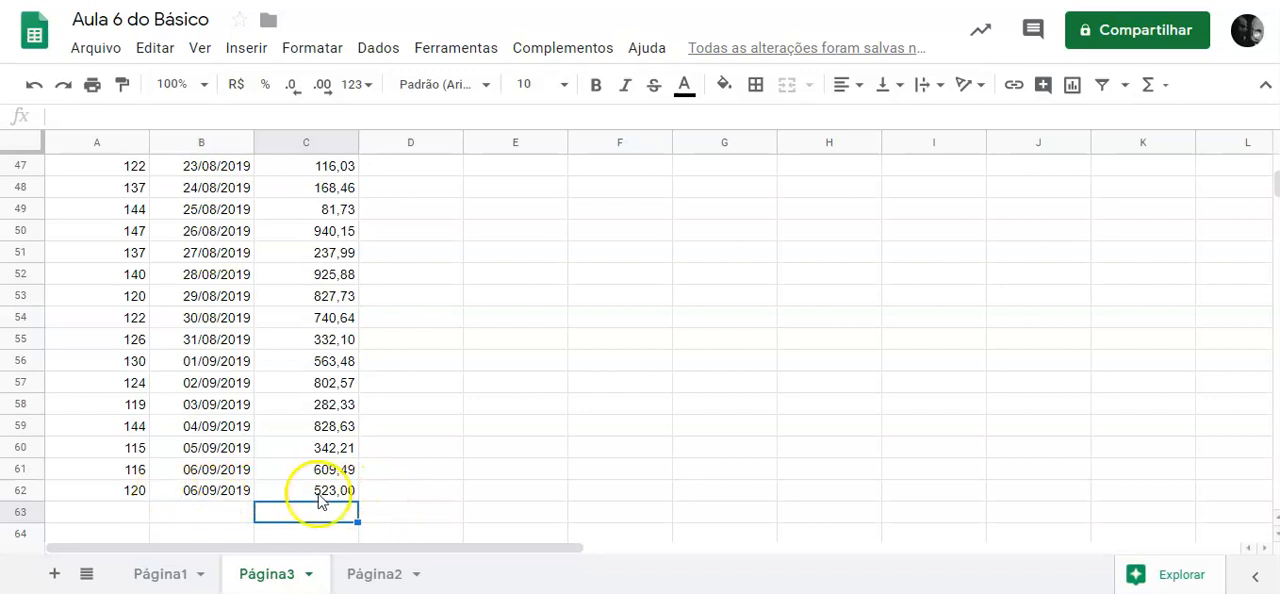
Check the Total vendido value and freeze header row 1 above the scrolling entries.
scroll(560, 430, "up", 10)
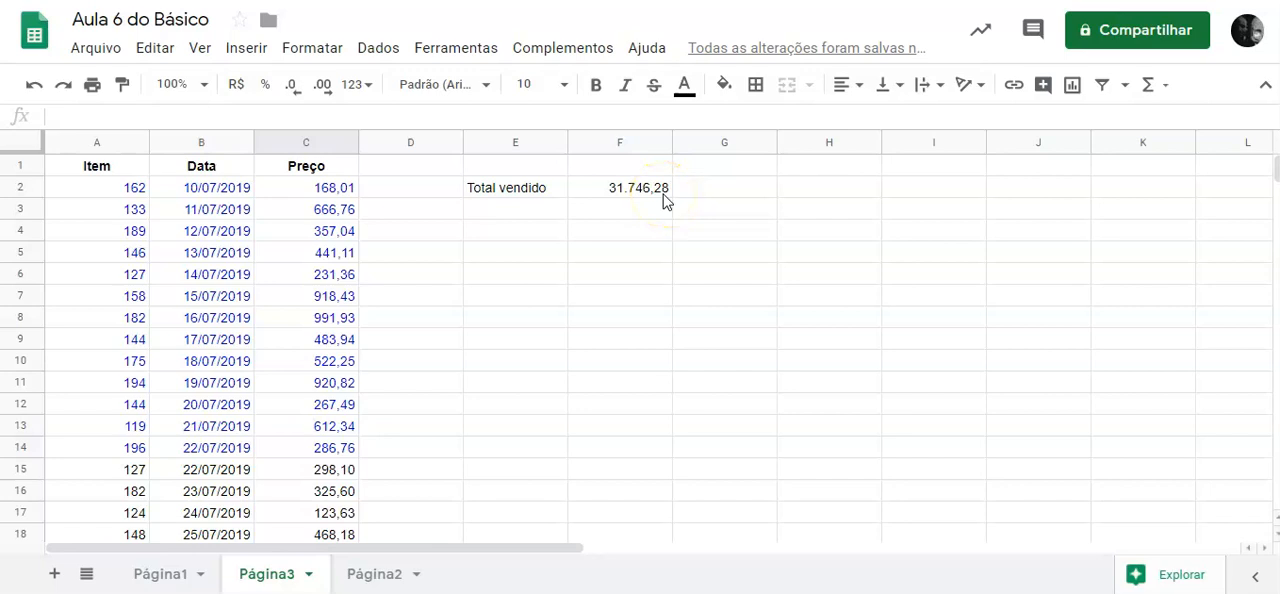
scroll(297, 232, "down", 5)
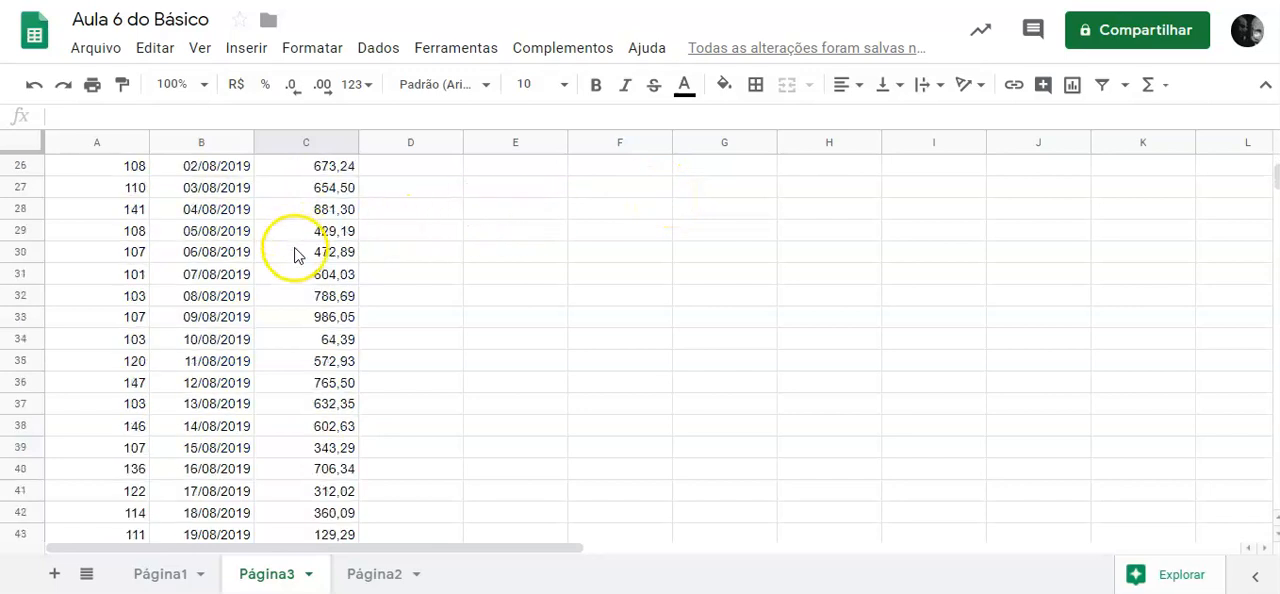
scroll(297, 252, "up", 5)
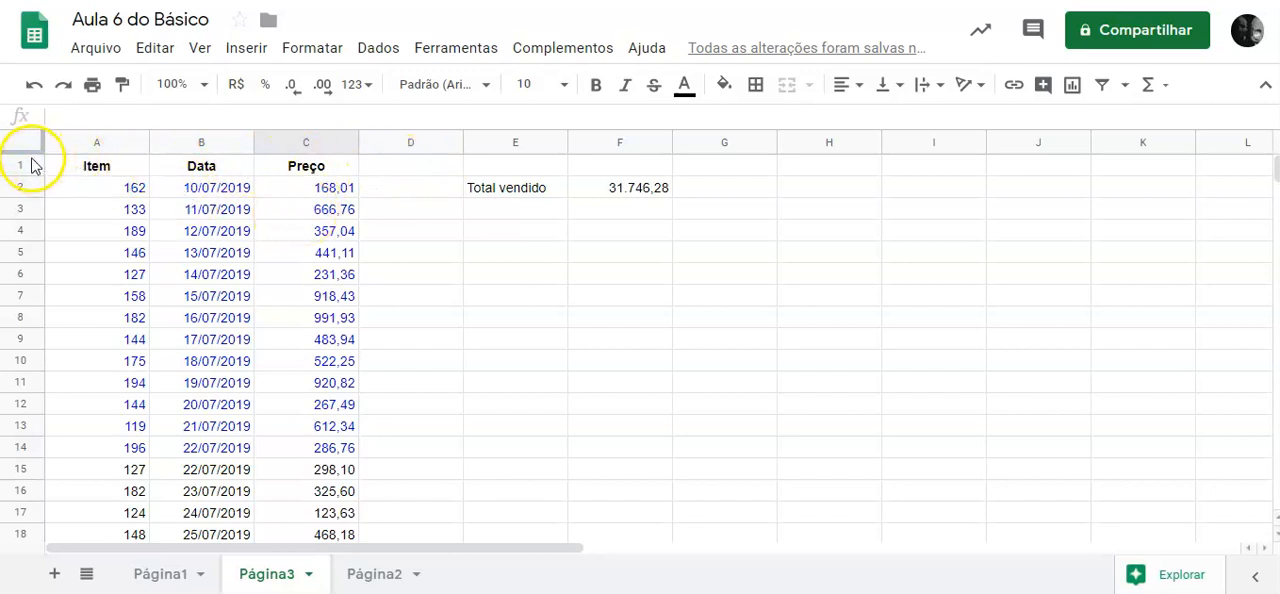
left_click_drag(23, 149, 28, 177)
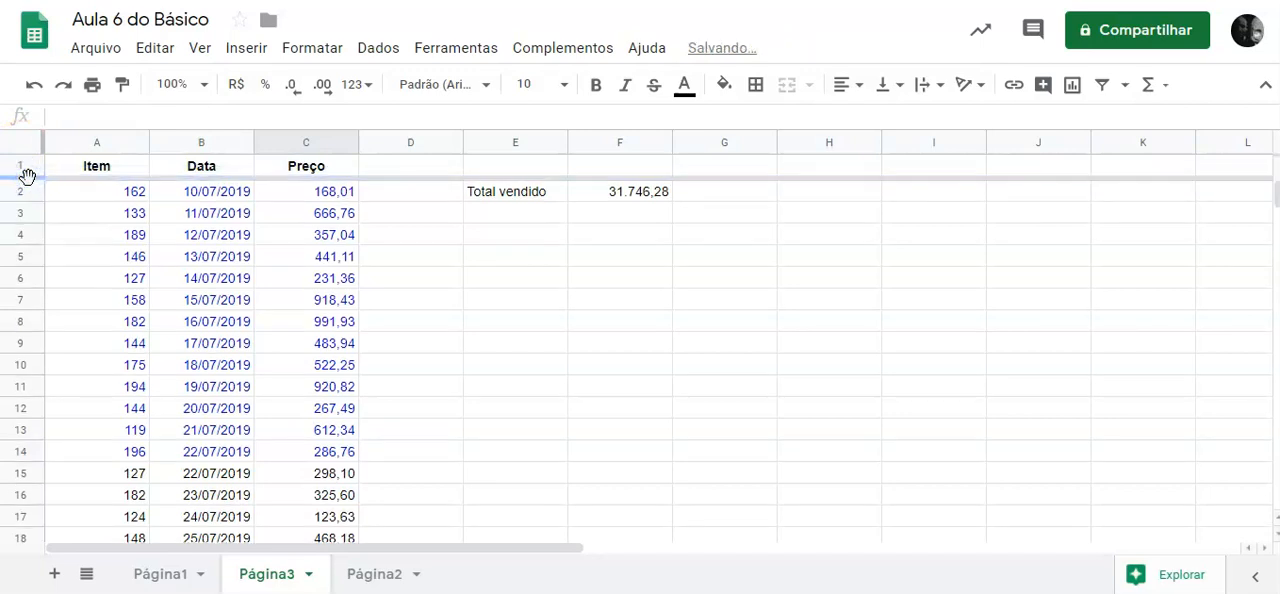
scroll(106, 246, "down", 13)
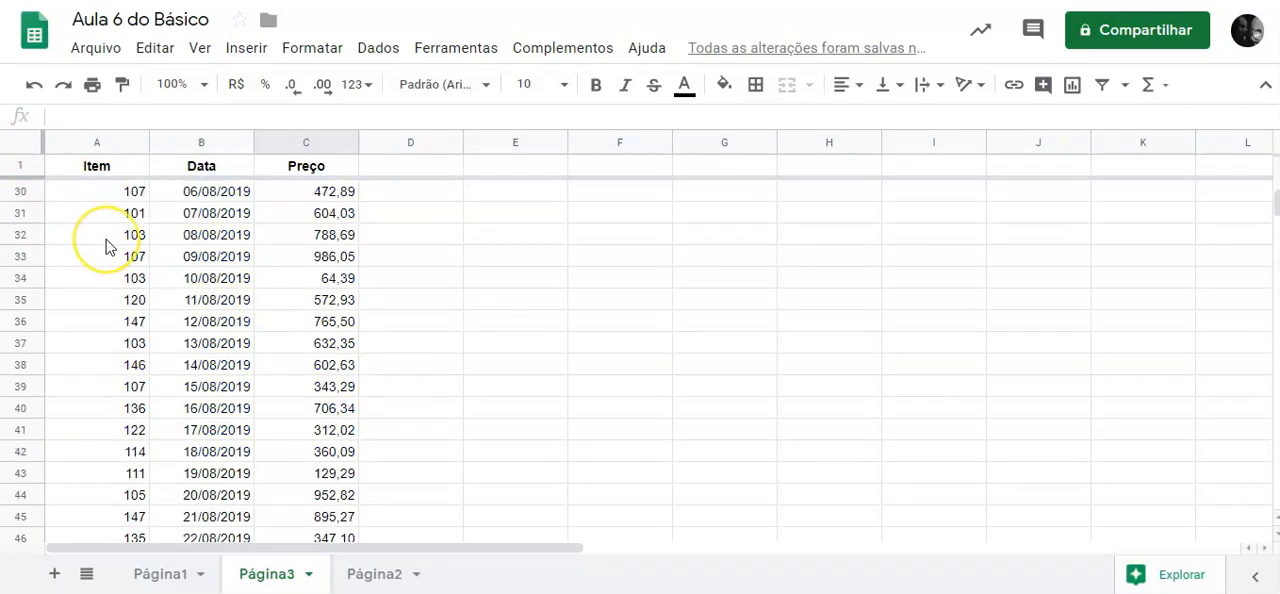
scroll(106, 246, "up", 20)
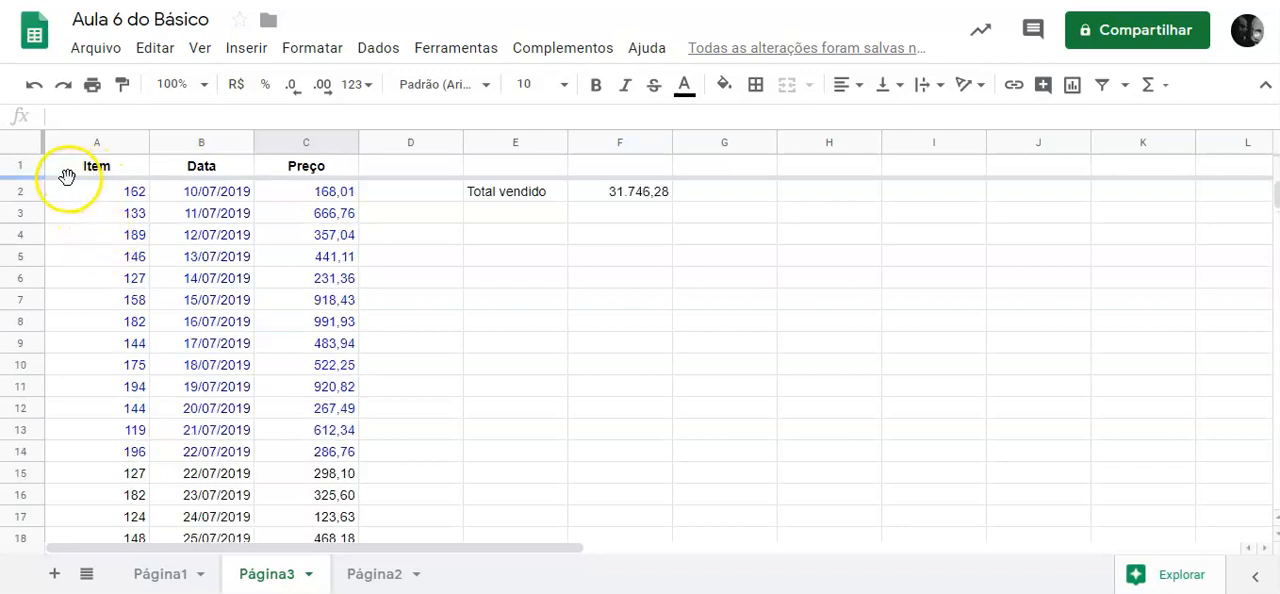
Move the Total vendido label and its sum from E2:F2 into the frozen row at E1:F1 and check the formula.
left_click_drag(502, 196, 614, 171)
scroll(398, 249, "down", 5)
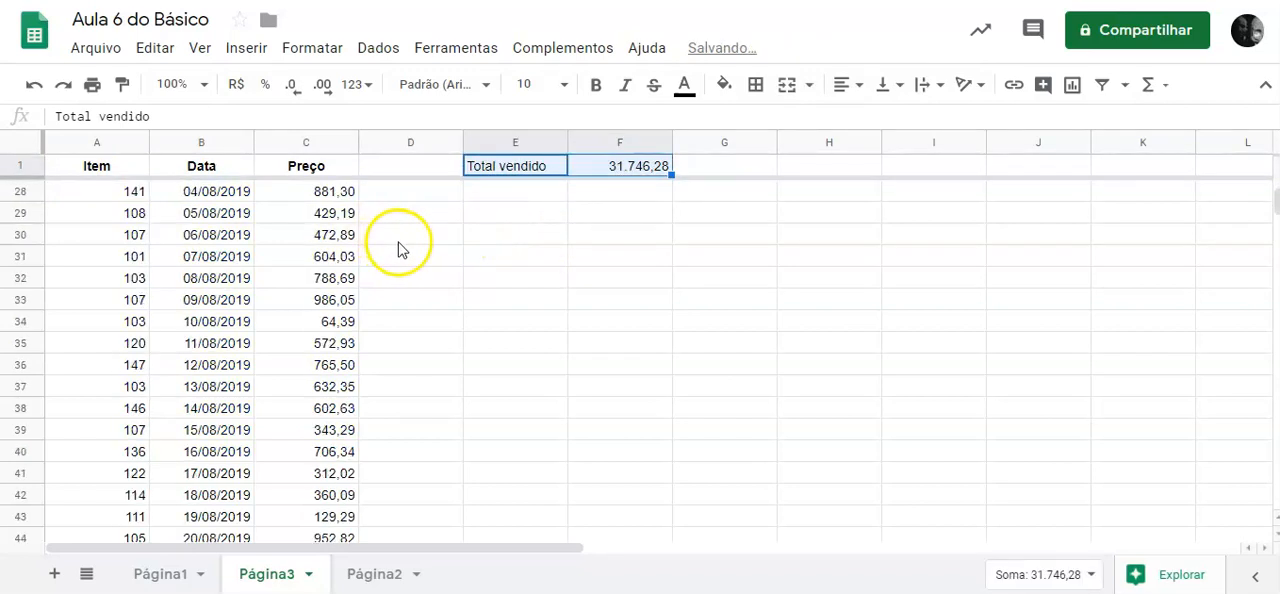
scroll(398, 249, "down", 8)
scroll(399, 249, "up", 14)
scroll(399, 249, "up", 1)
left_click(614, 166)
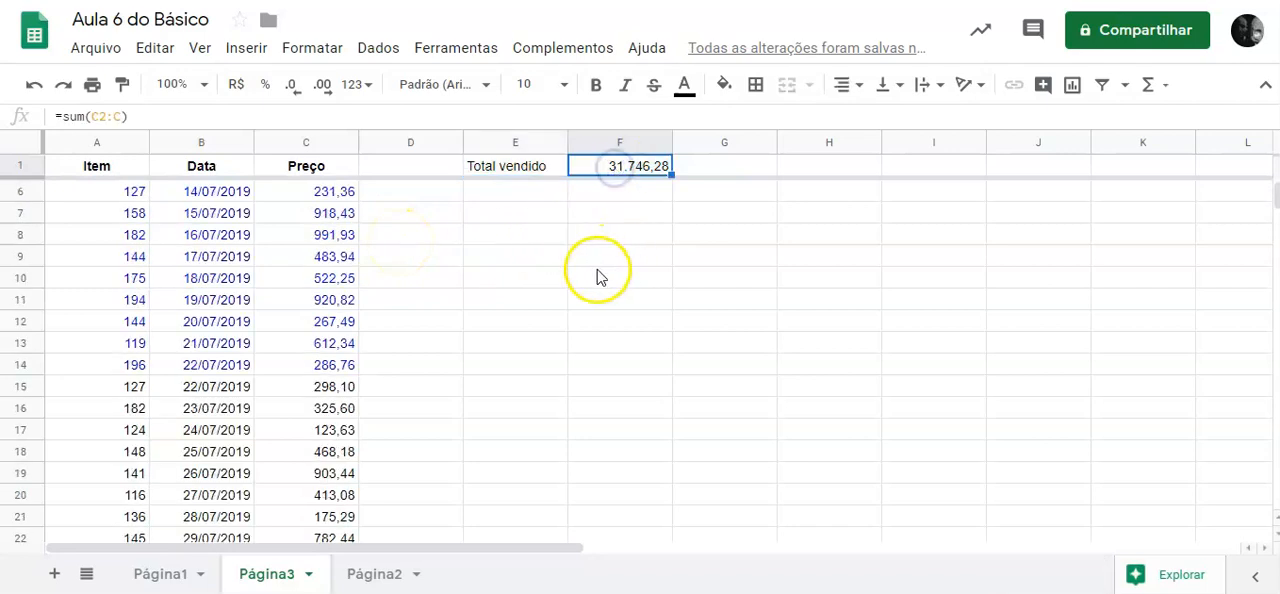
Add a new entry in row 63 with item 119, date 06/09/2019 and price 579,20.
scroll(394, 331, "down", 12)
scroll(378, 334, "up", 3)
scroll(350, 360, "down", 1)
left_click(100, 452)
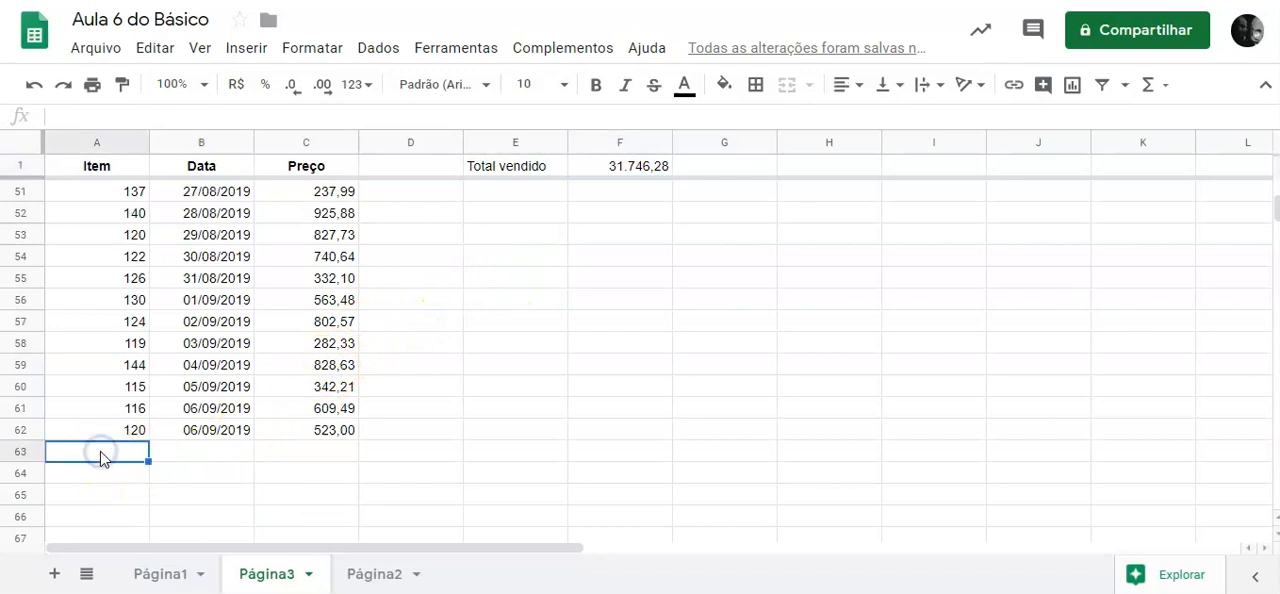
type("119")
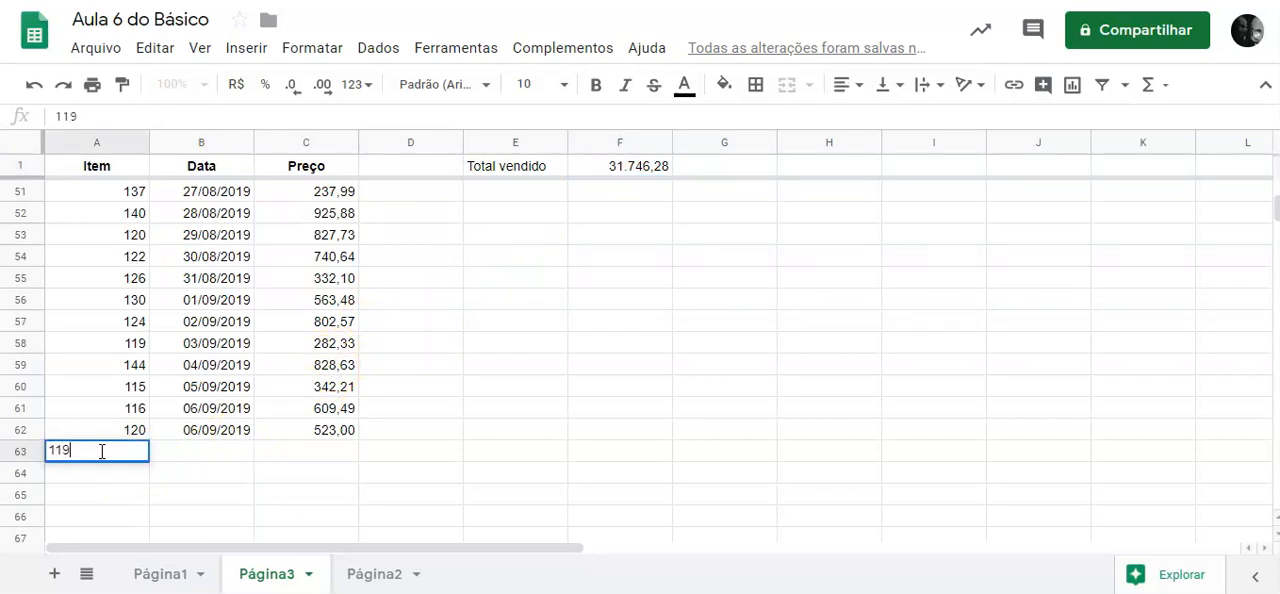
key("Tab")
type("6/9")
key("Tab")
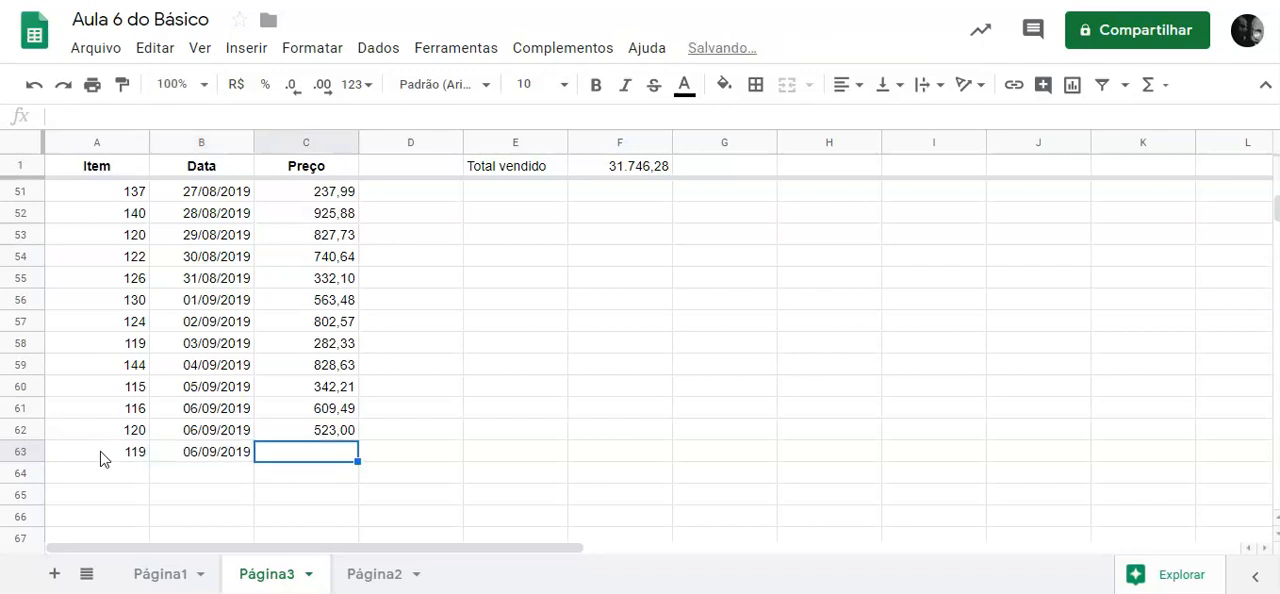
type("579")
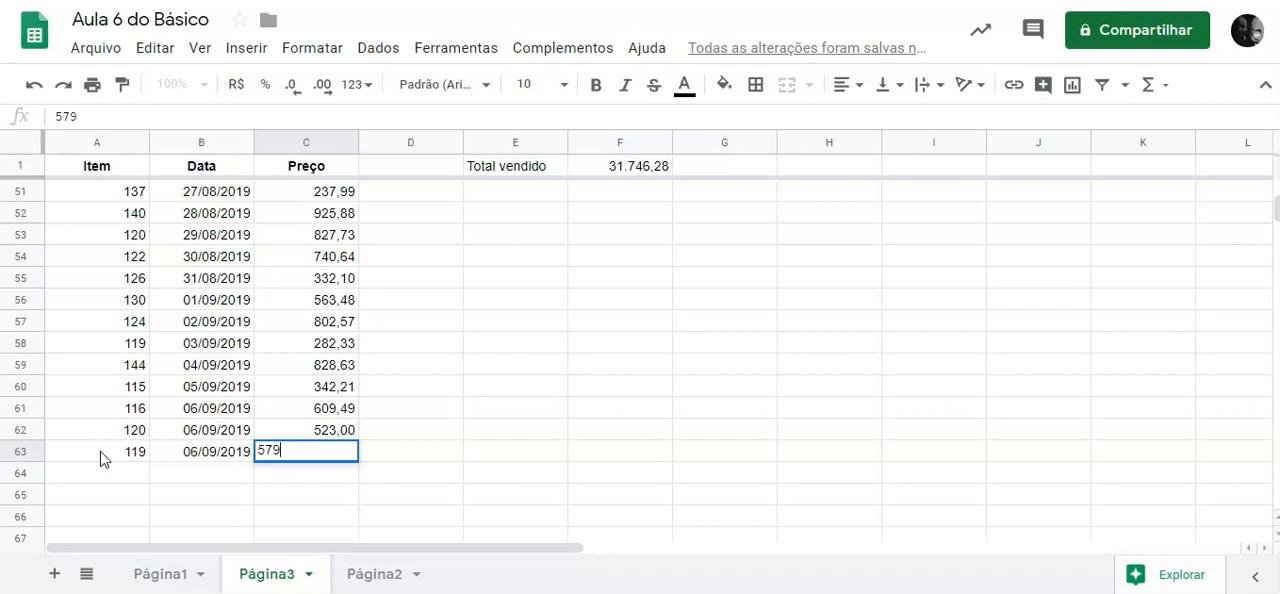
key("Return")
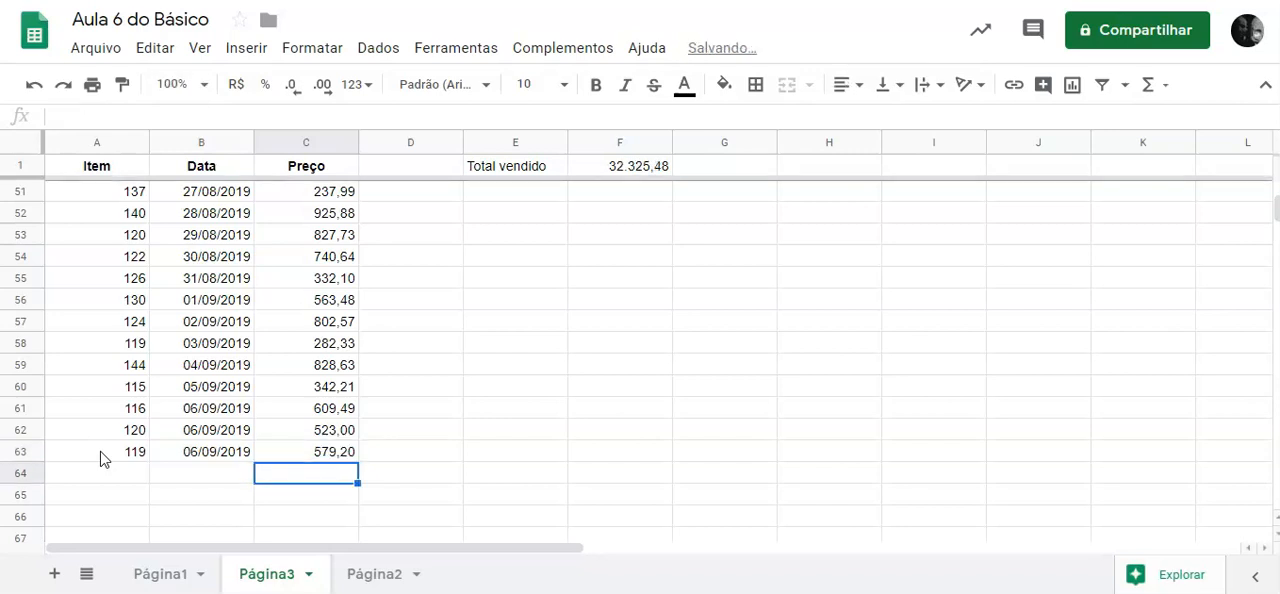
Compare the Total vendido sum in F1 with the selection sum of the whole Preço column.
left_click(628, 170)
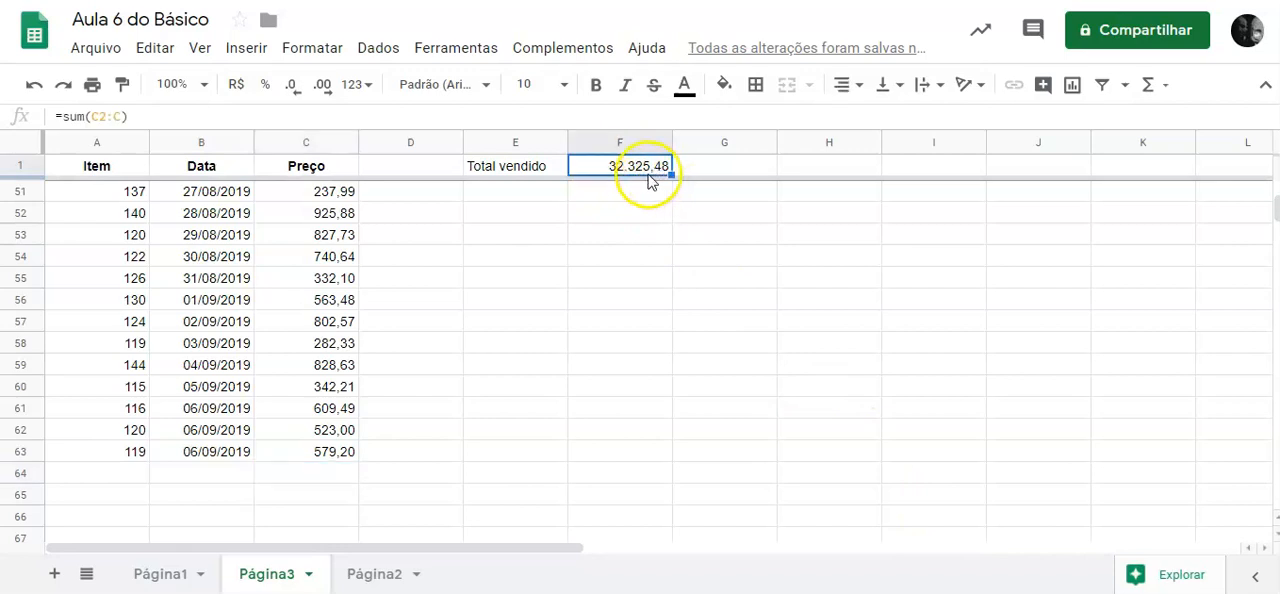
left_click(312, 142)
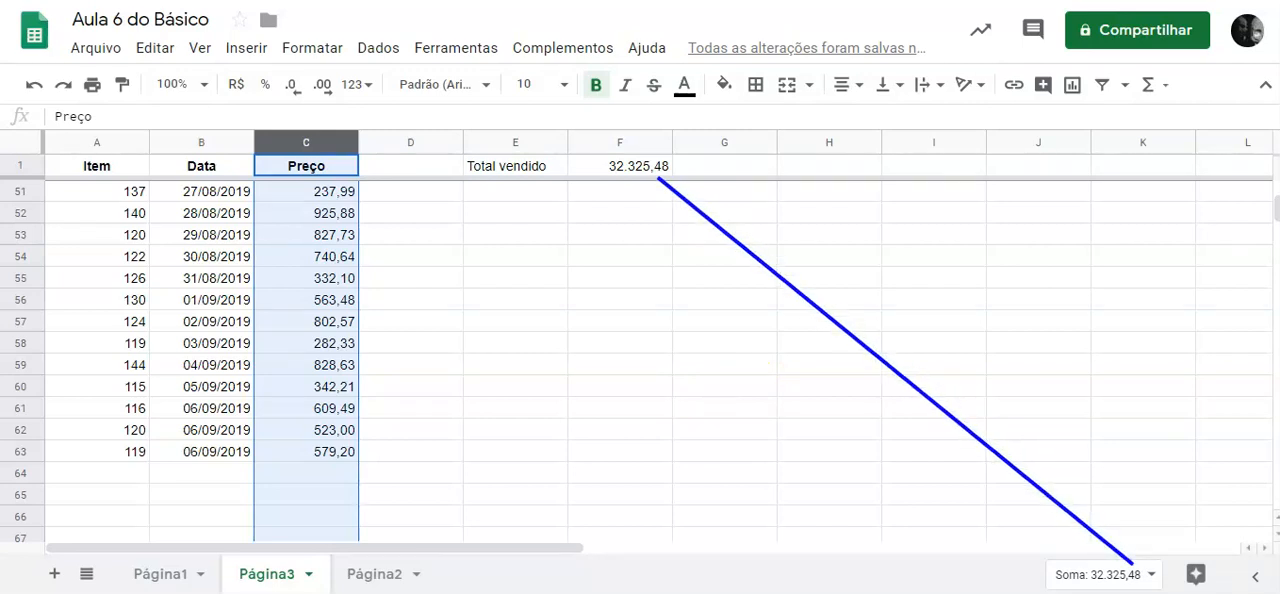
left_click(706, 278)
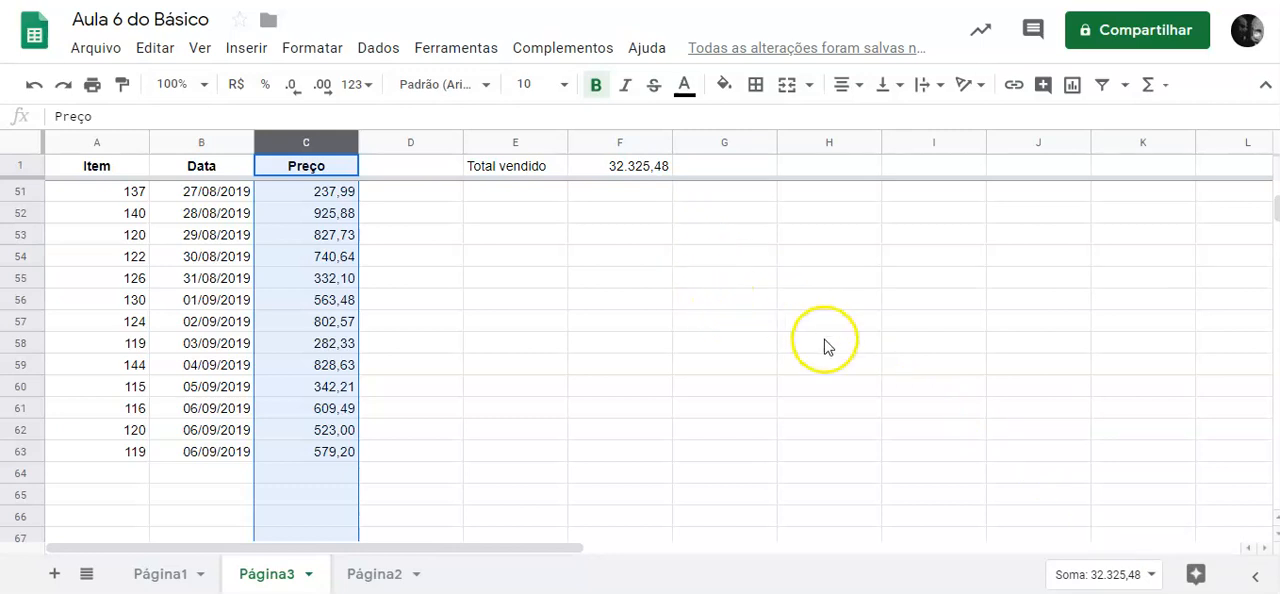
left_click(636, 170)
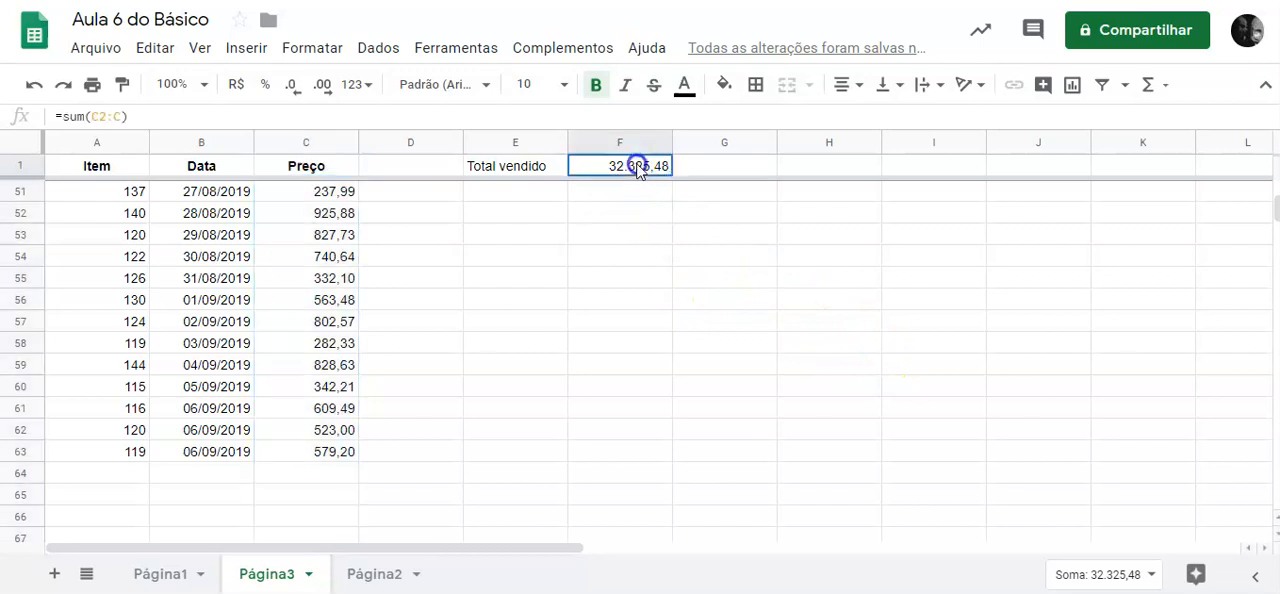
left_click(310, 150)
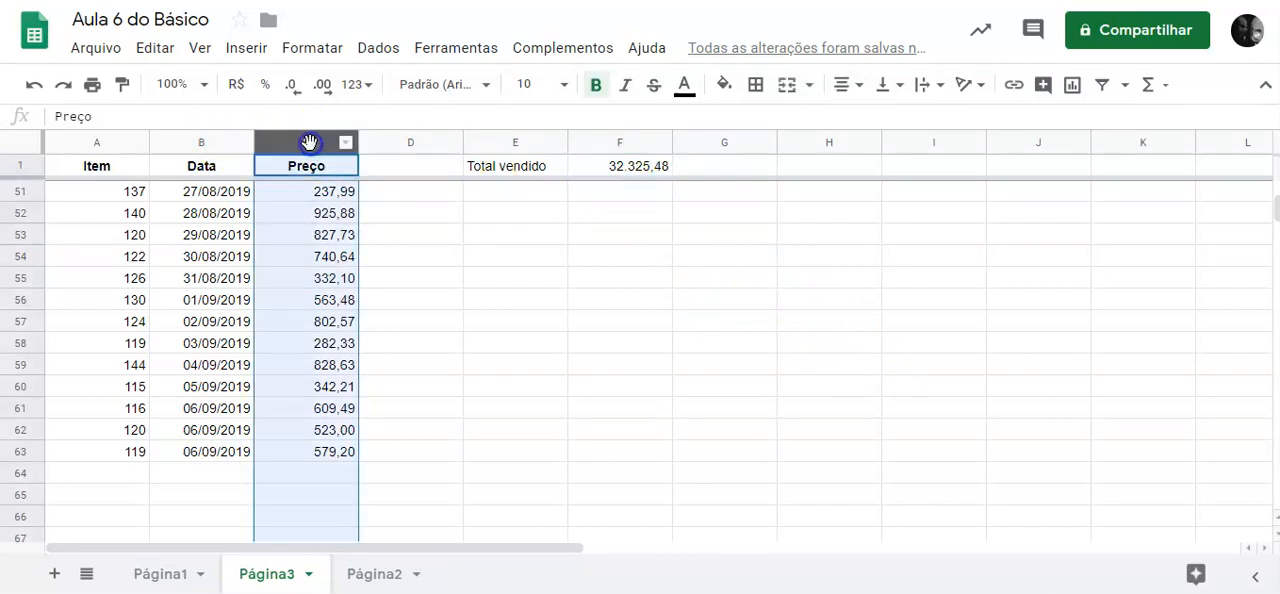
Change the formula in F1 to =sum(C:C) so it totals all of column C, and check the range it covers.
left_click(645, 170)
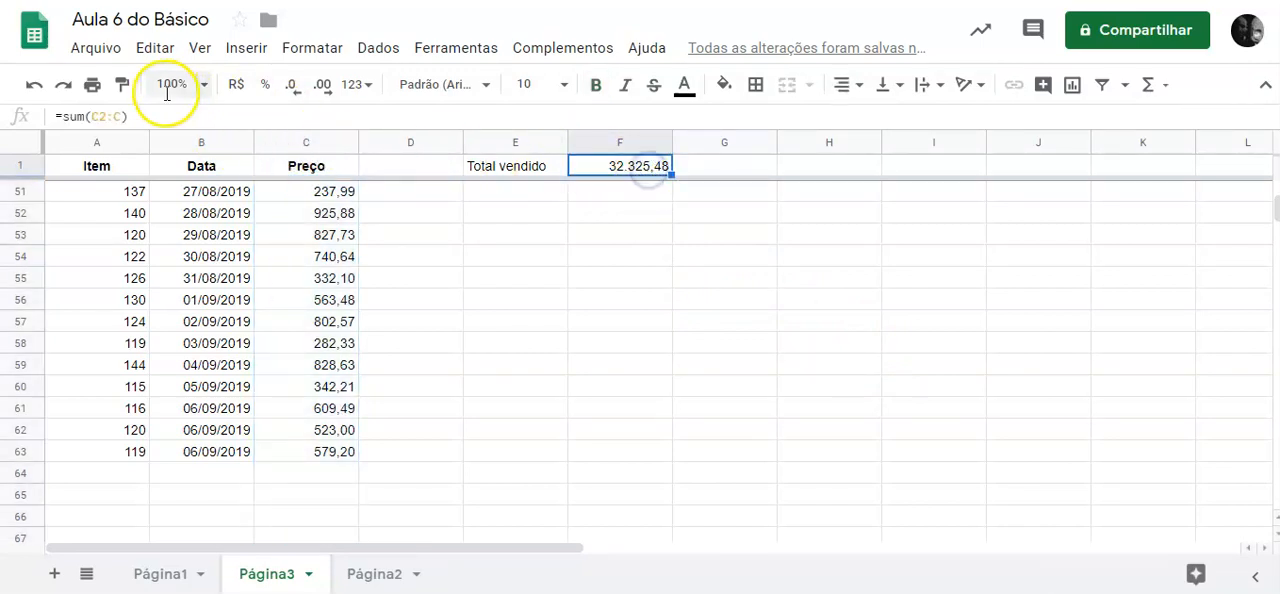
left_click(106, 117)
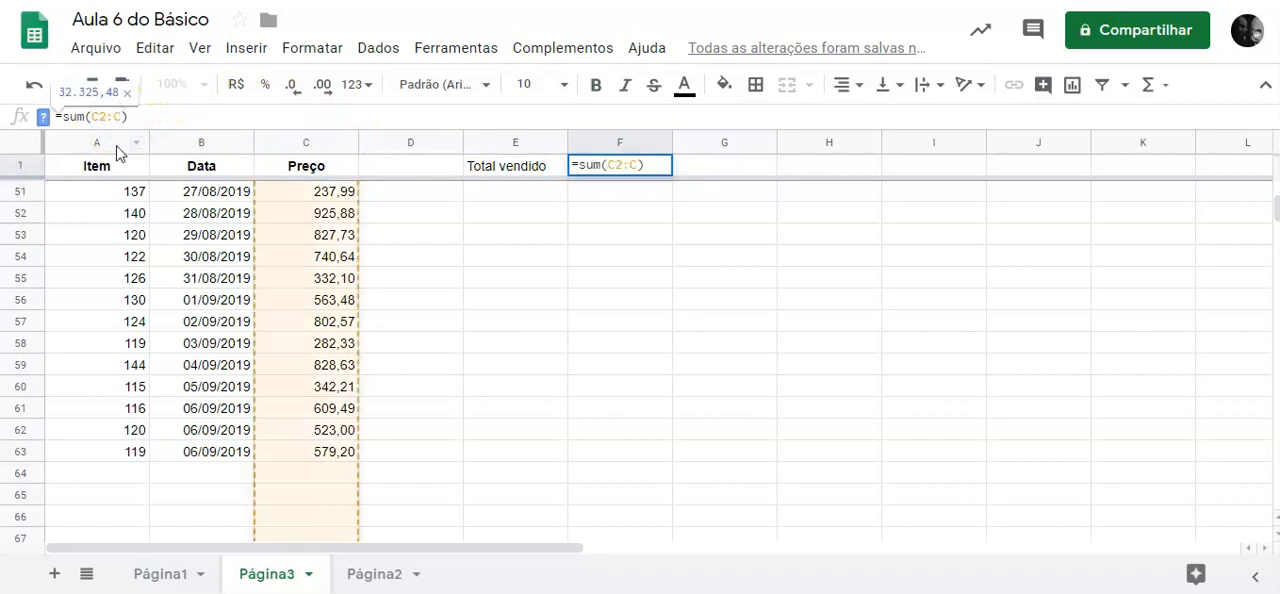
key("BackSpace")
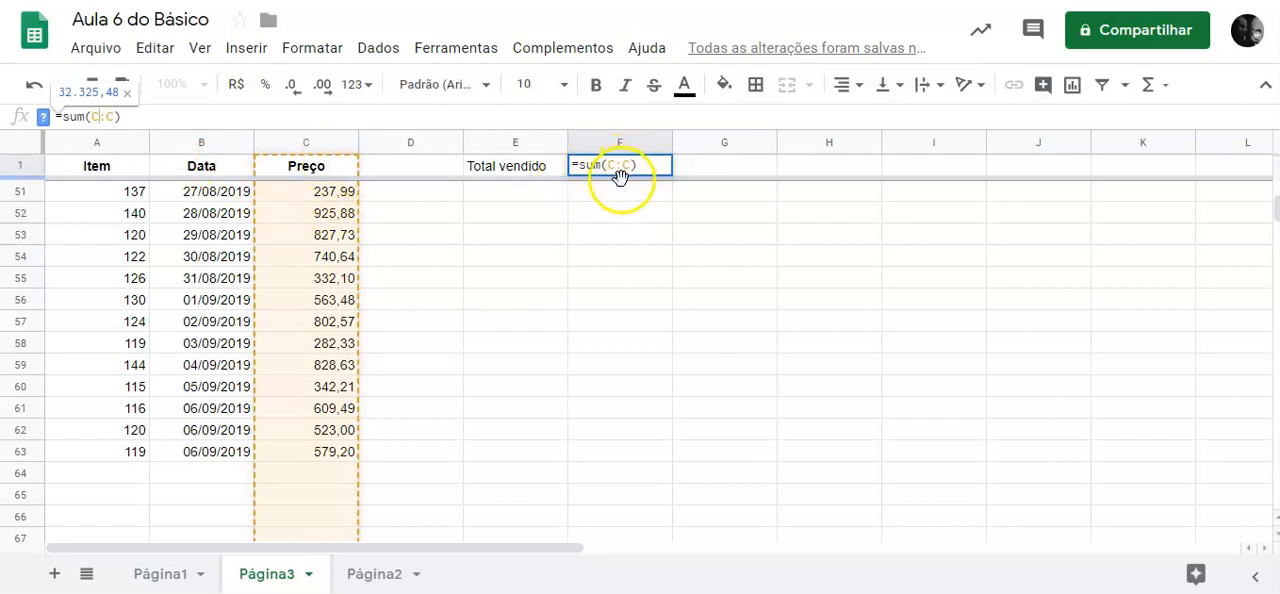
key("Return")
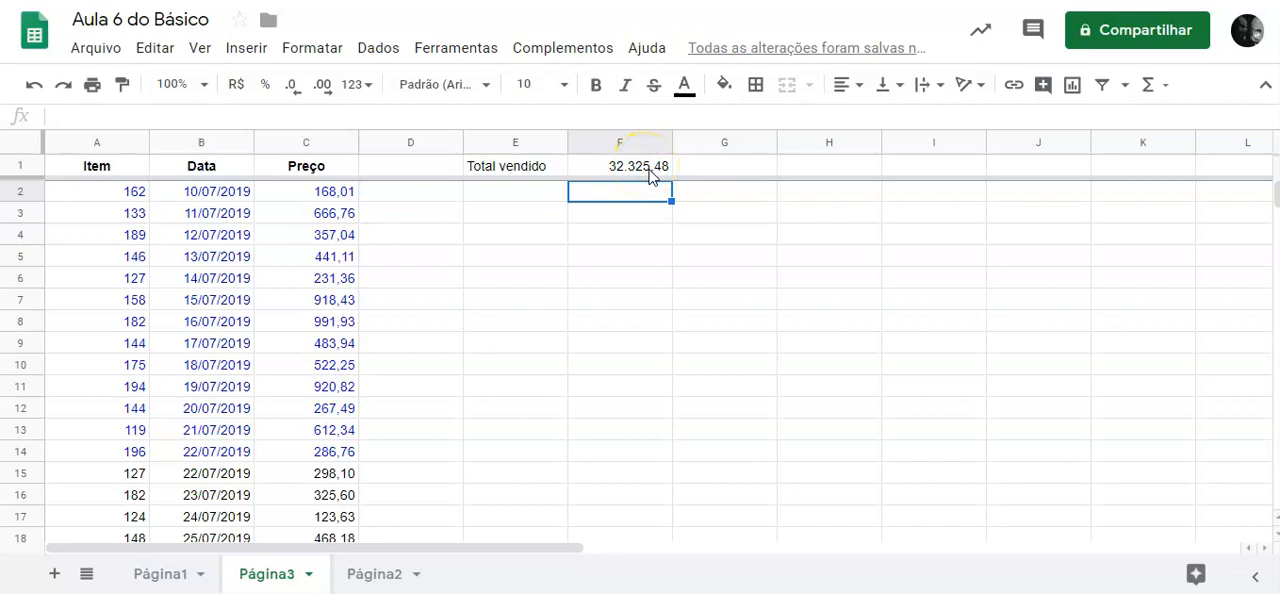
left_click(649, 170)
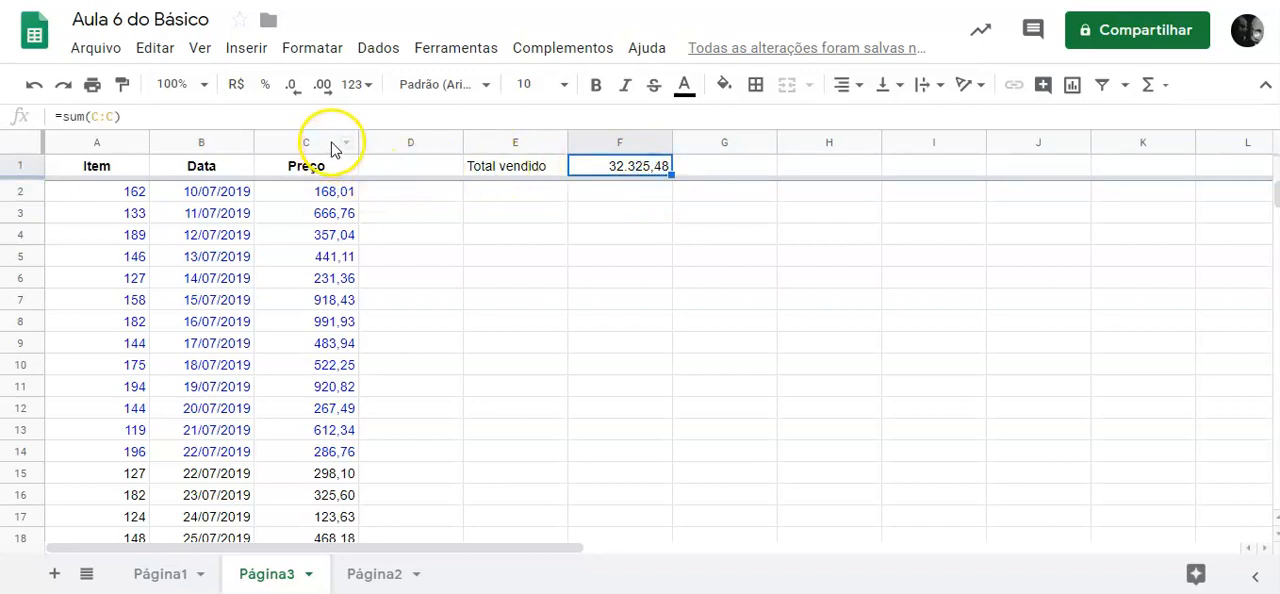
triple_click(622, 163)
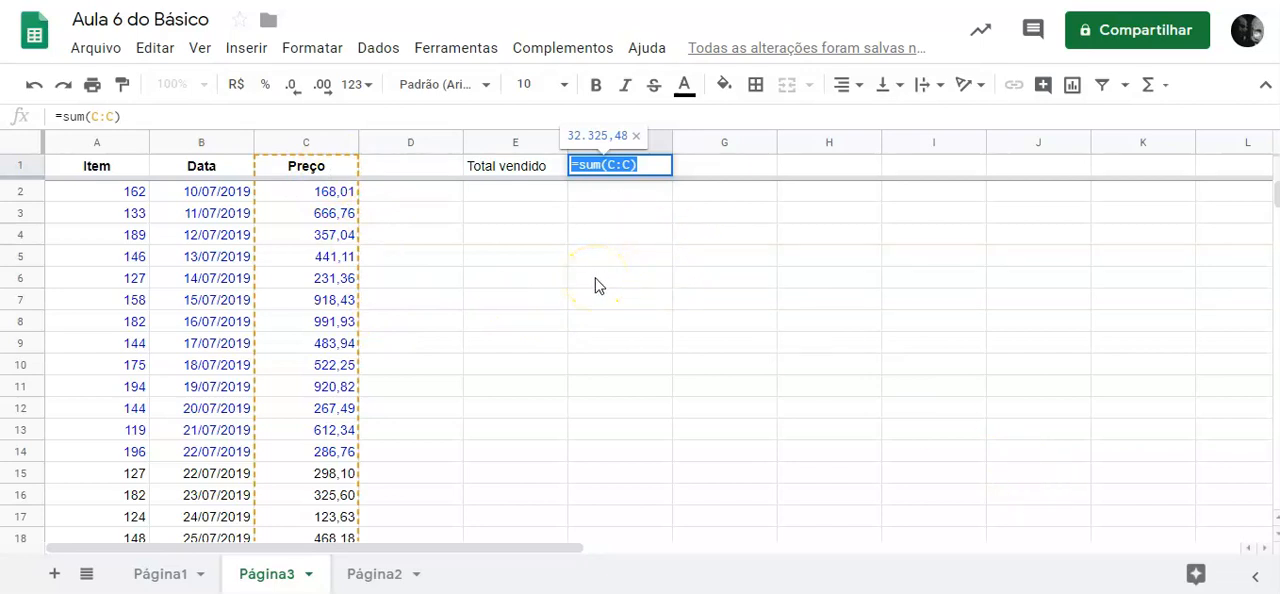
key("Return")
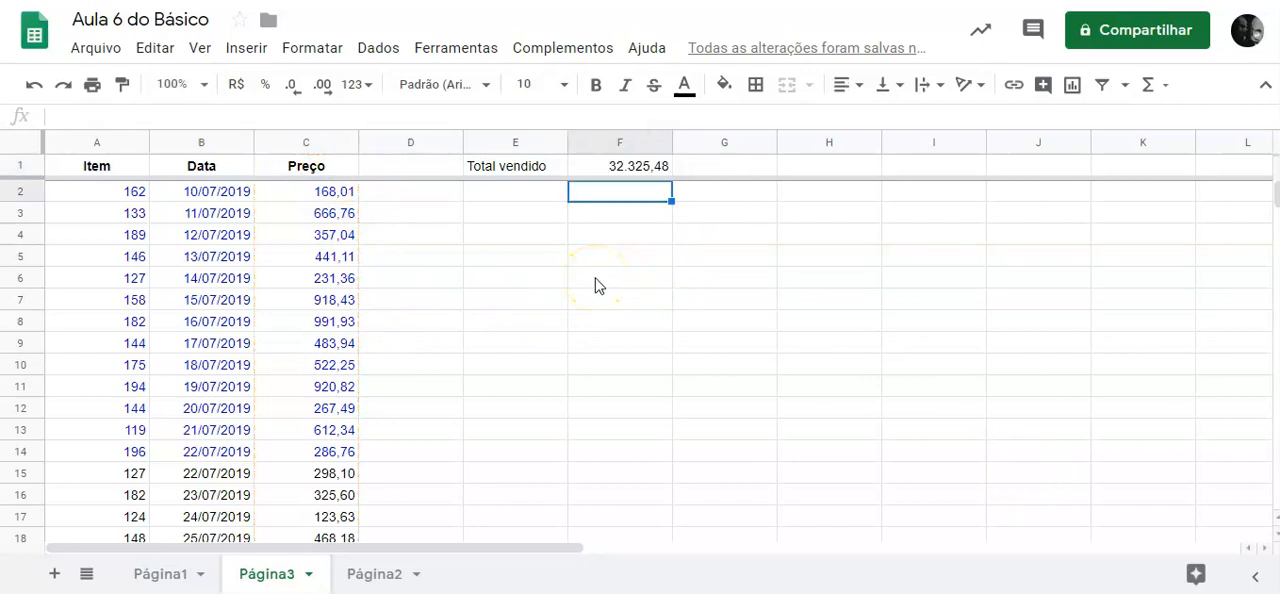